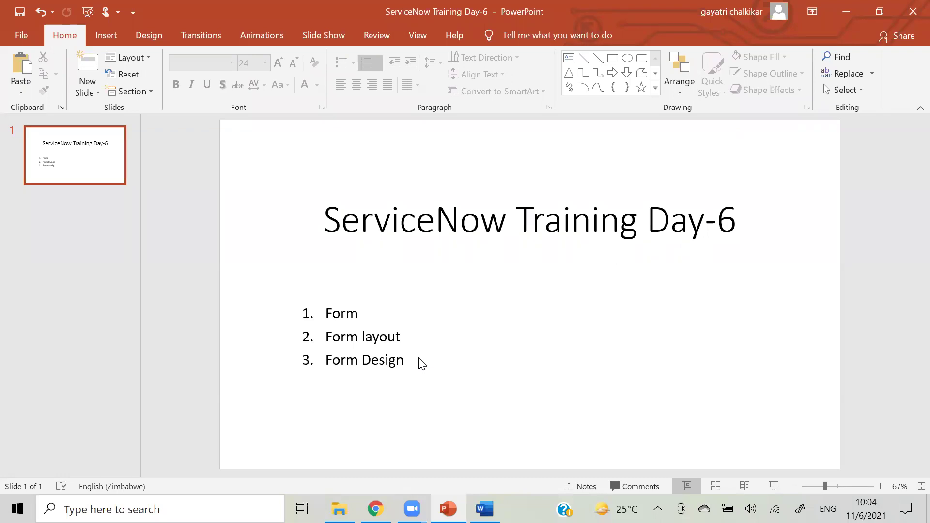
Step: Switch to the ServiceNow Training Topics document and review the topics under Basic Forms and List Modifications and Administration
left_click(849, 18)
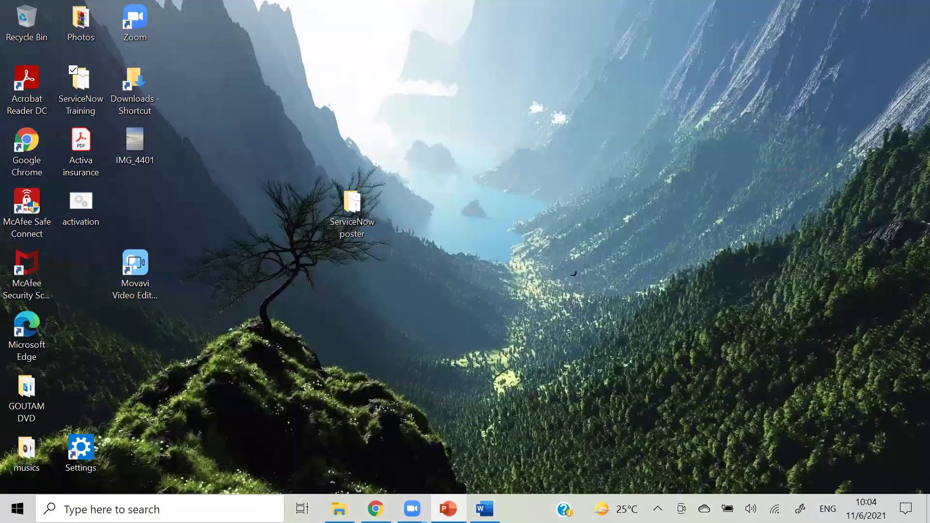
mouse_move(484, 509)
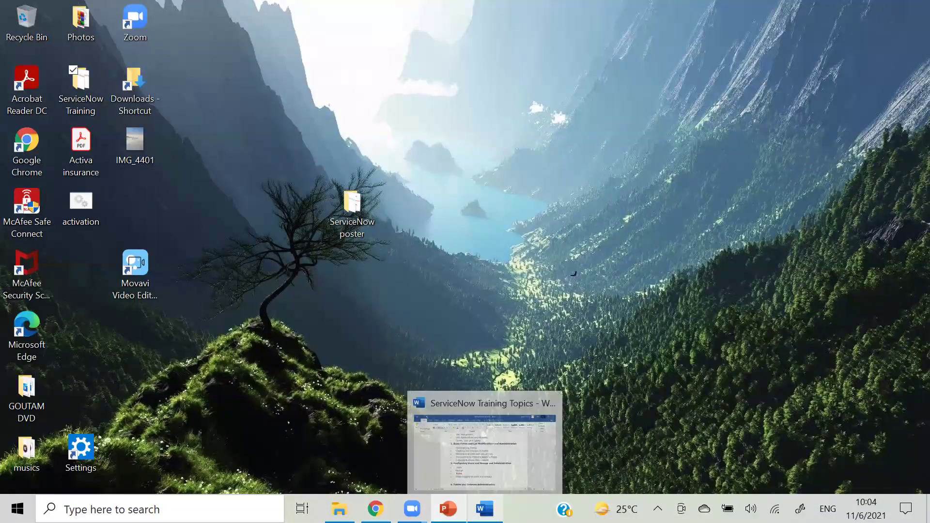
key("alt+Tab")
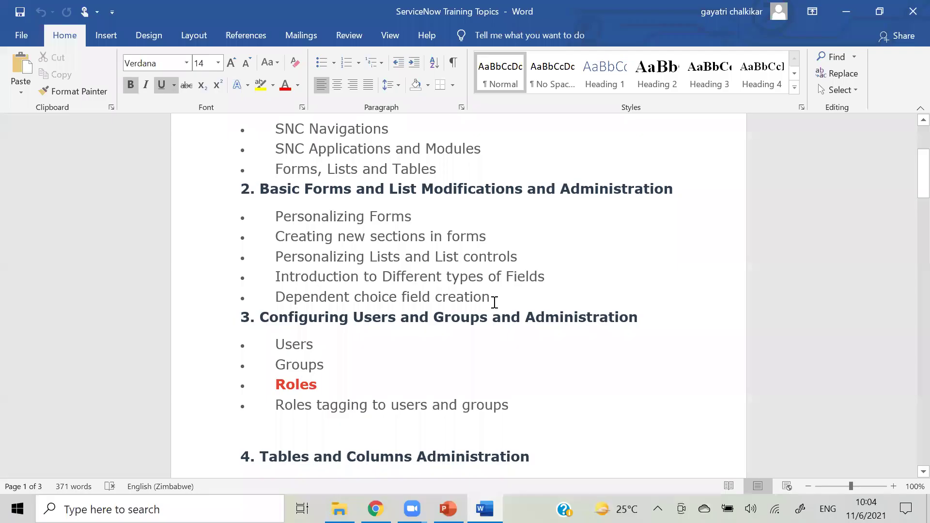
left_click_drag(495, 300, 279, 220)
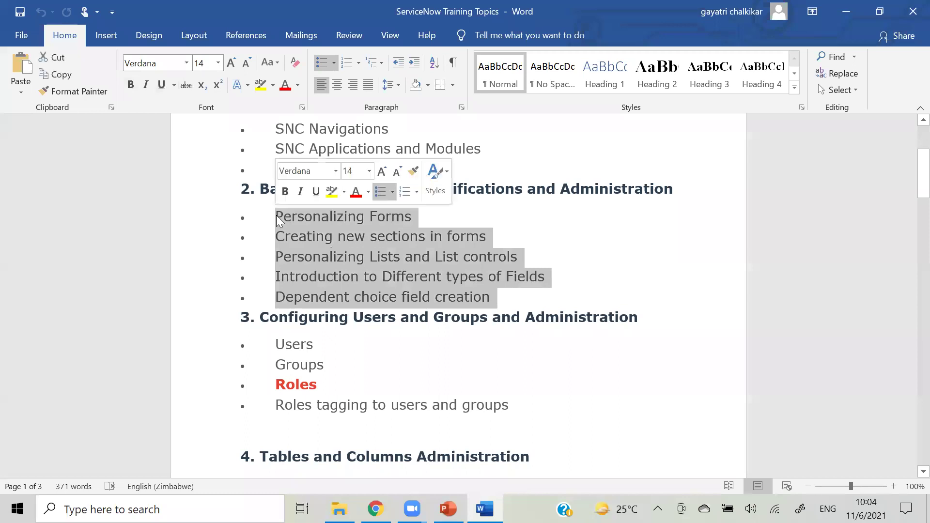
left_click(420, 226)
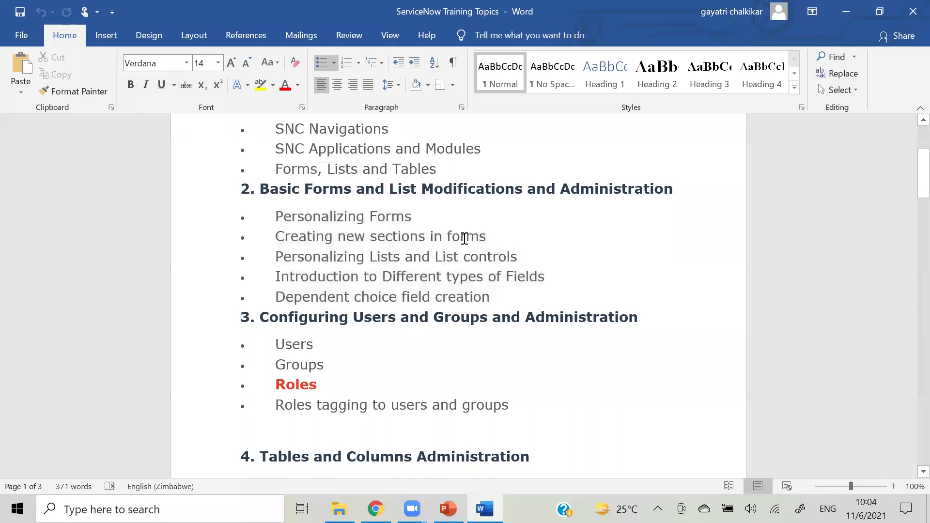
left_click(485, 238)
left_click(524, 258)
left_click(548, 274)
left_click(504, 296)
left_click(844, 16)
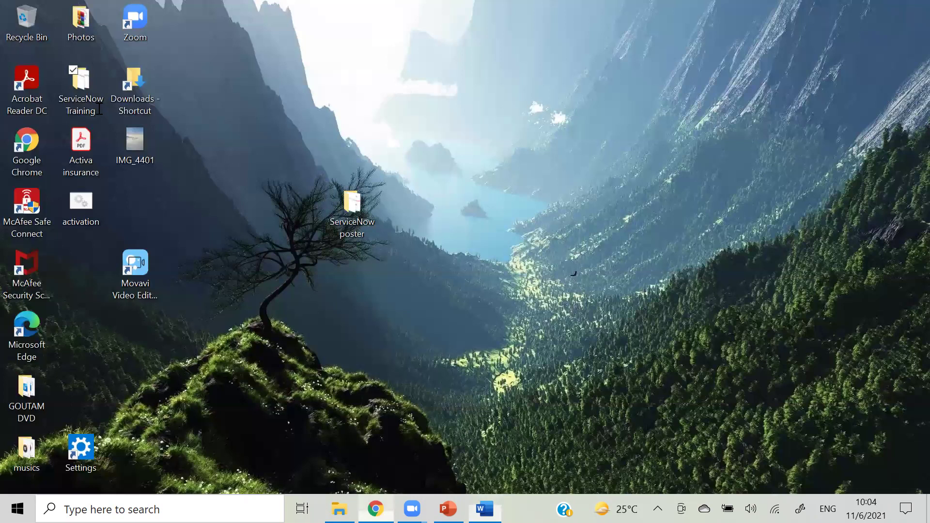
Step: Switch to ServiceNow in Chrome, filter the navigator for "demo", and open a new record form from the demo table's list
key("alt+Tab")
type("demo")
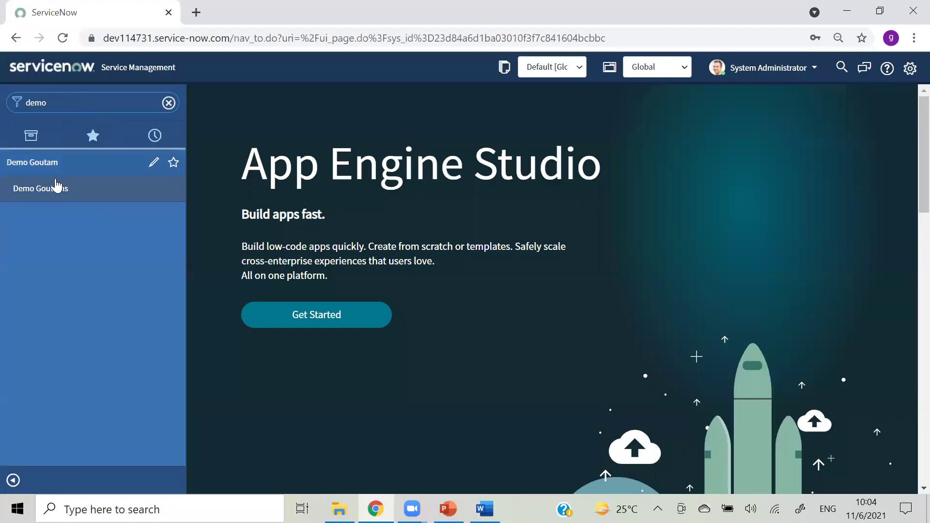
left_click(43, 189)
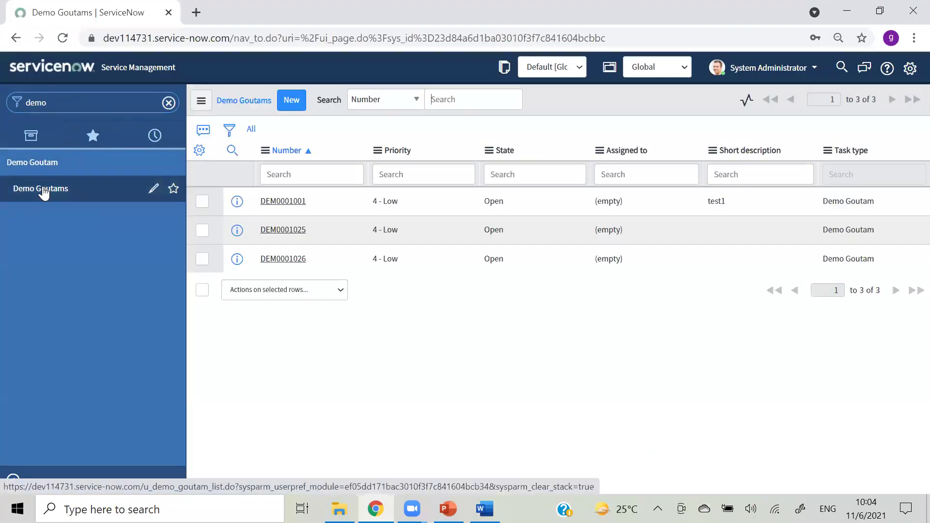
left_click(289, 103)
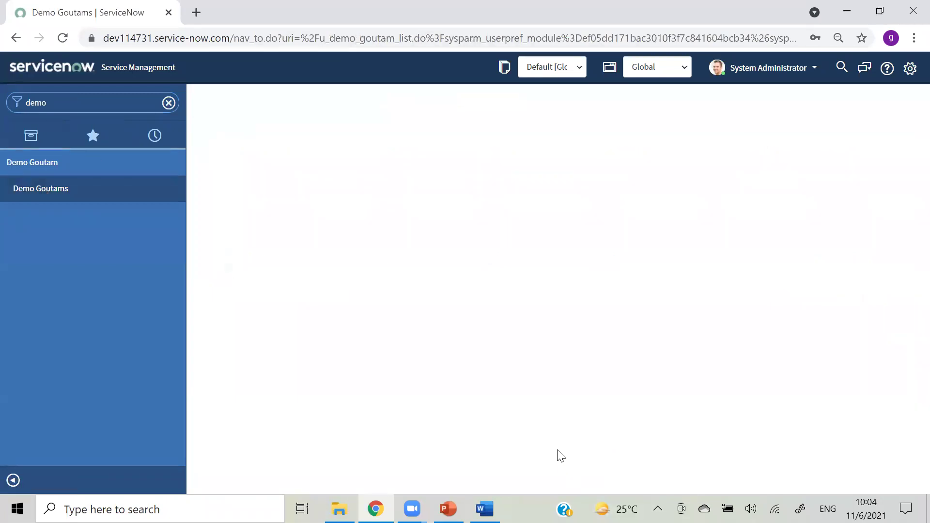
scroll(908, 208, "down", 5)
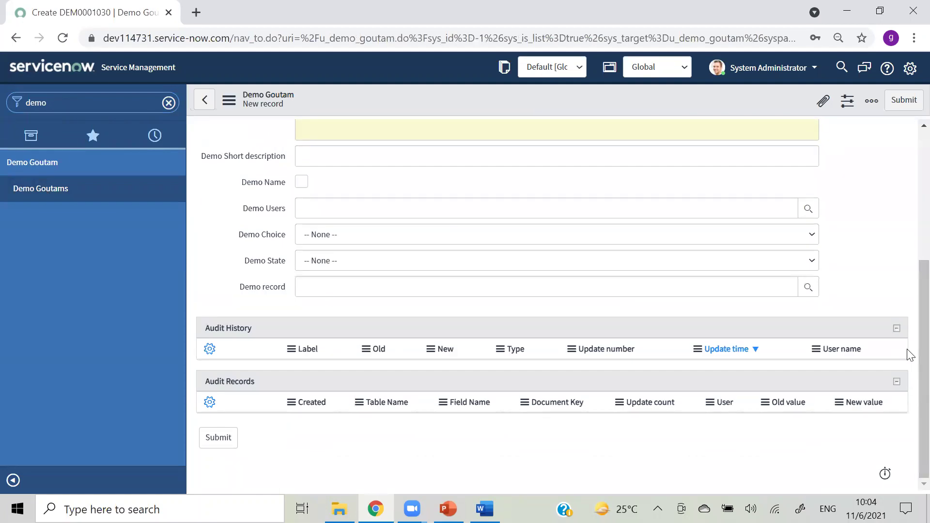
scroll(910, 300, "up", 1)
scroll(913, 271, "up", 4)
scroll(907, 285, "down", 1)
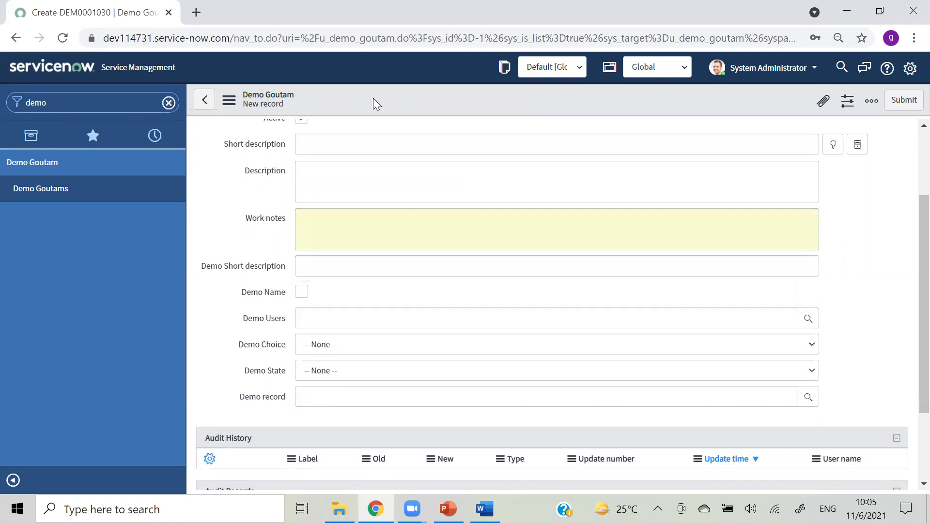
Step: Open the dictionary entry of the Demo Choice field from the new record form
right_click(272, 353)
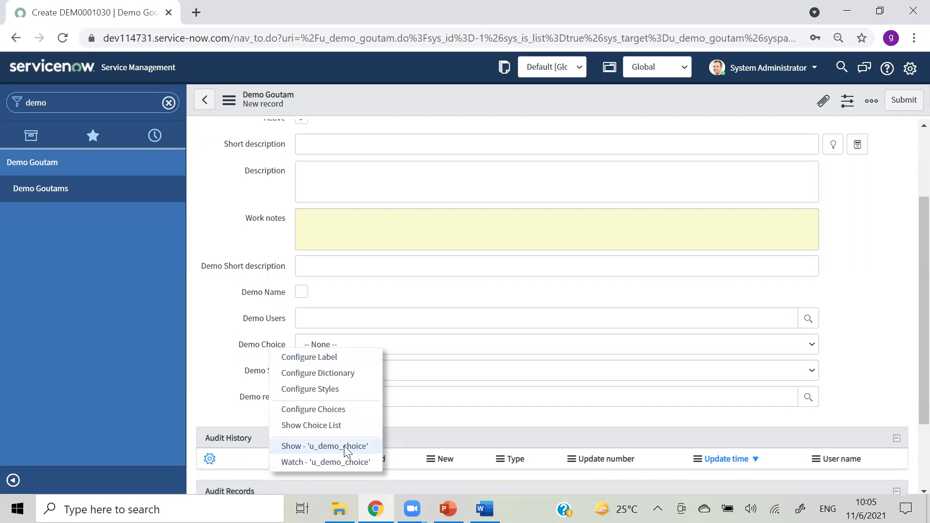
left_click(250, 349)
right_click(248, 344)
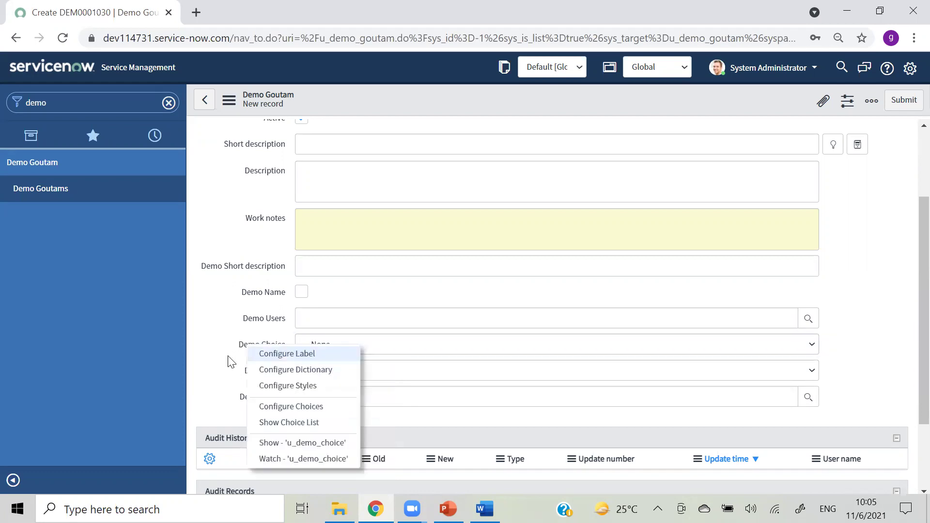
left_click(286, 371)
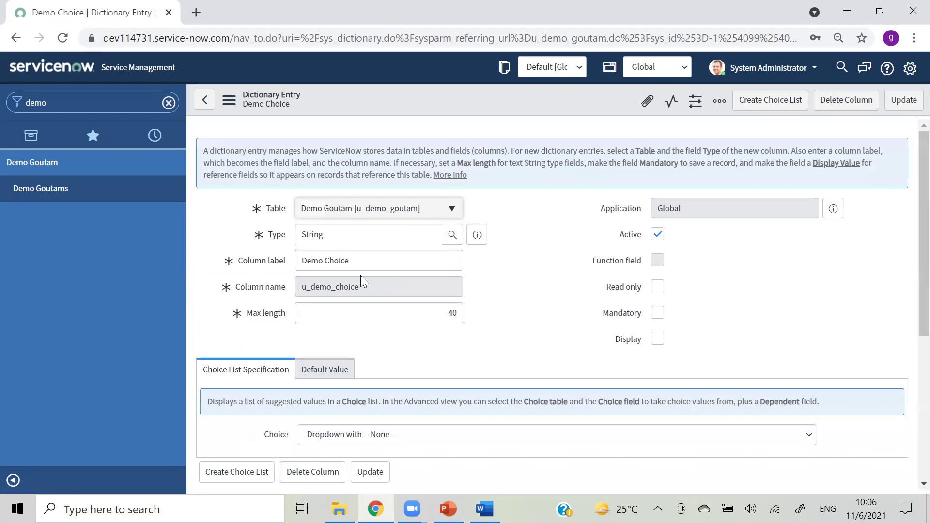
Step: Change the field's column label to Demo City and save the dictionary entry
left_click(361, 264)
key("BackSpace")
key("BackSpace")
key("BackSpace")
key("BackSpace")
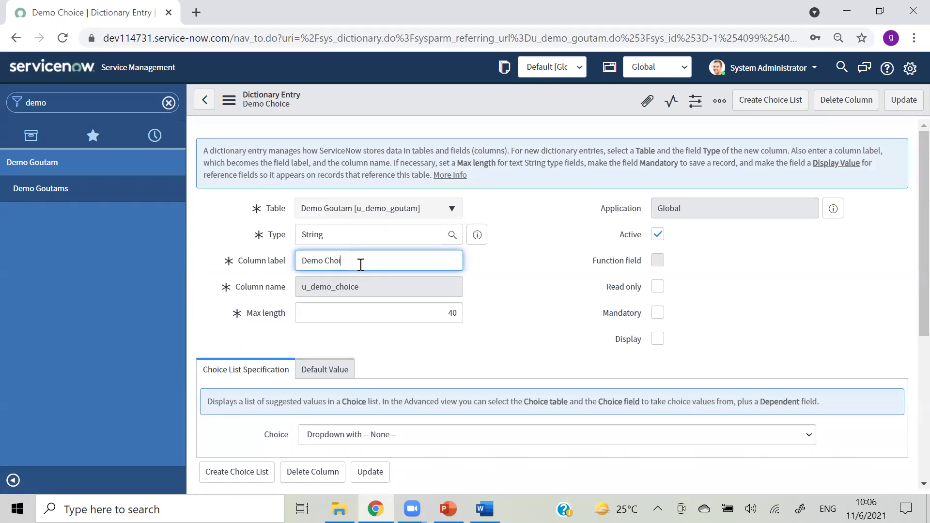
key("BackSpace")
key("BackSpace")
type("City")
left_click(504, 95)
right_click(504, 95)
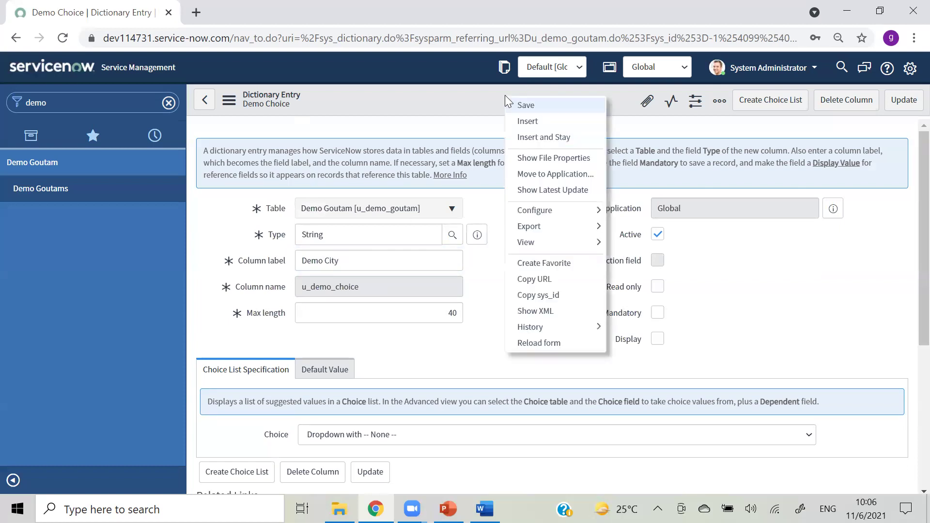
left_click(515, 103)
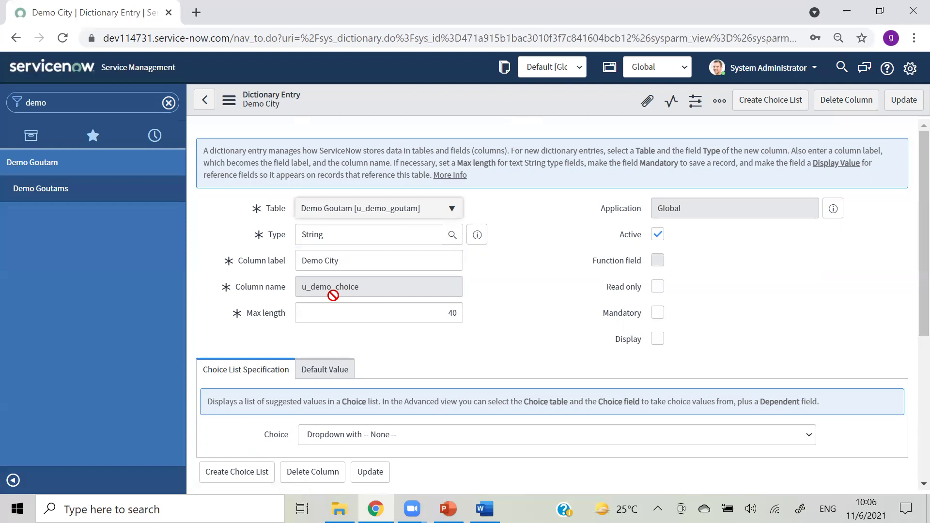
Step: Open a new record form from the demo table's list and check the relabelled Demo City field
left_click(31, 192)
left_click(290, 100)
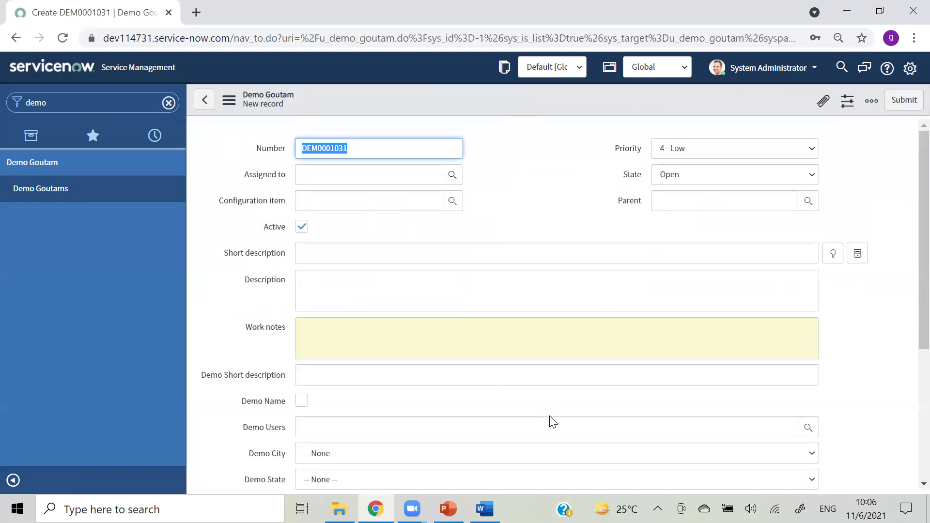
scroll(908, 253, "down", 3)
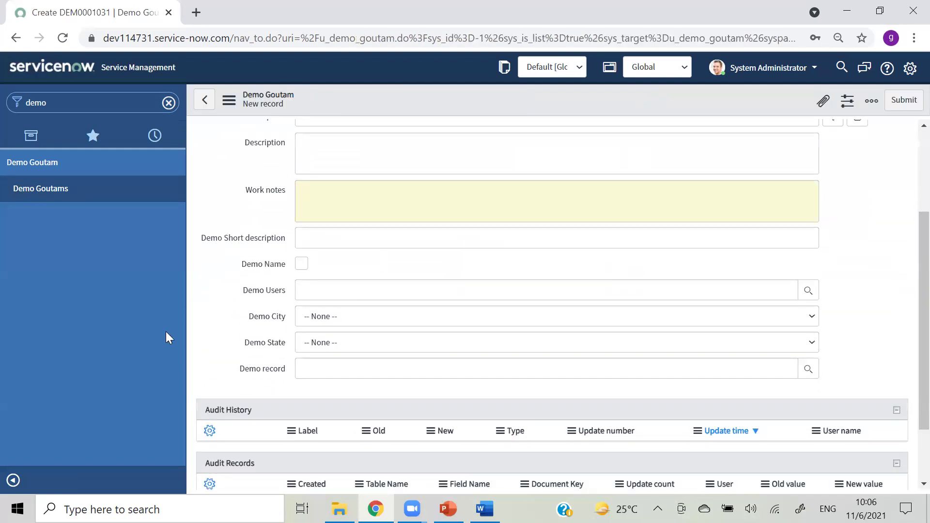
Step: Configure the form layout so that Demo State comes directly above Demo City, and save the layout
right_click(466, 99)
mouse_move(524, 132)
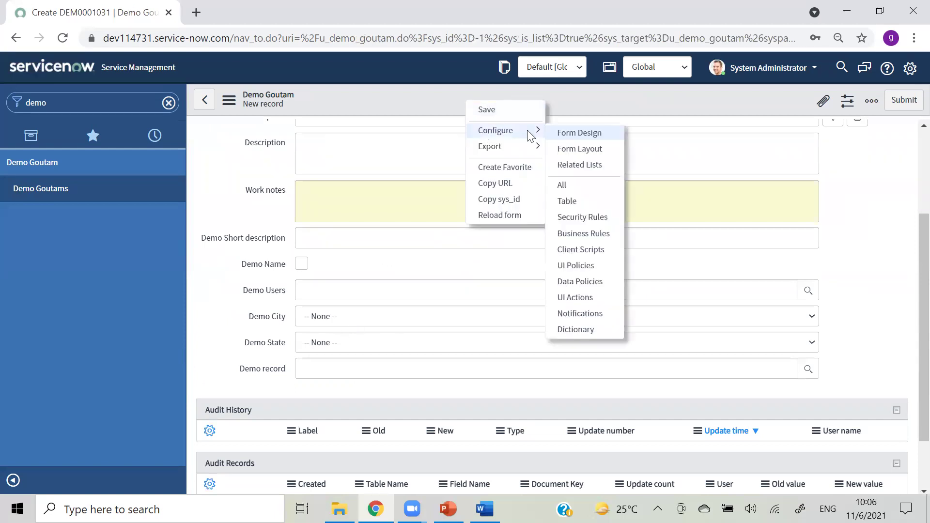
left_click(573, 148)
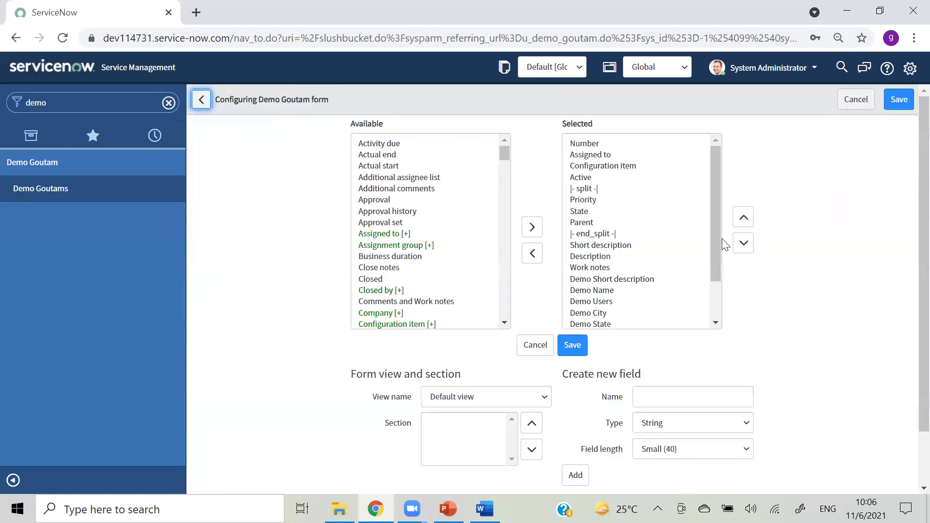
left_click_drag(716, 245, 715, 270)
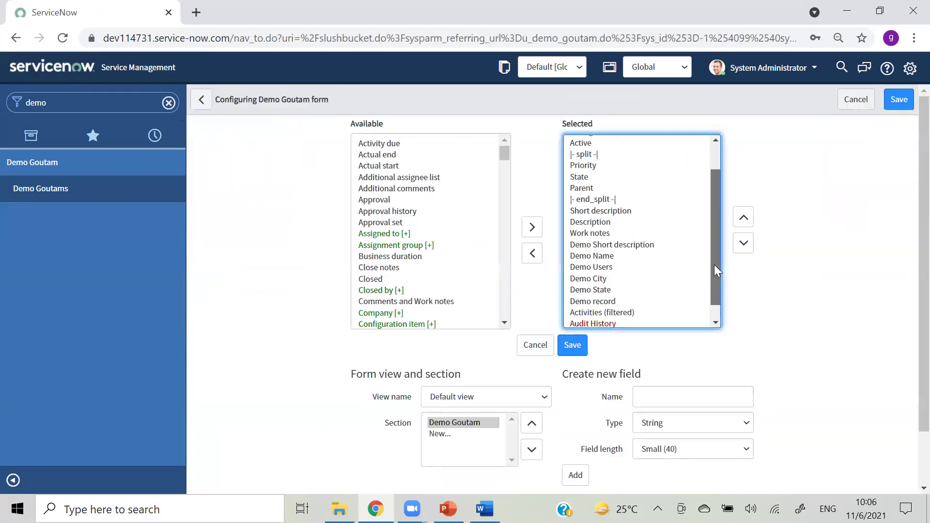
left_click(581, 290)
left_click(744, 218)
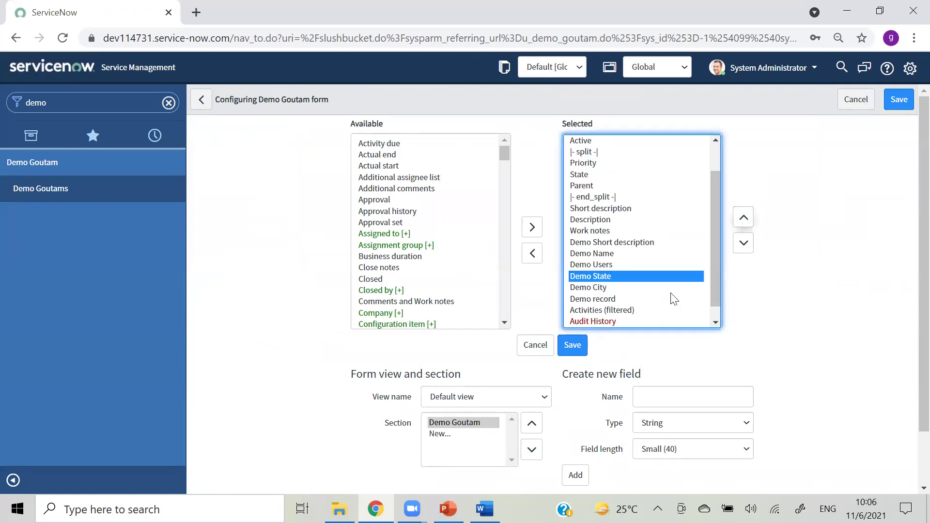
left_click(570, 355)
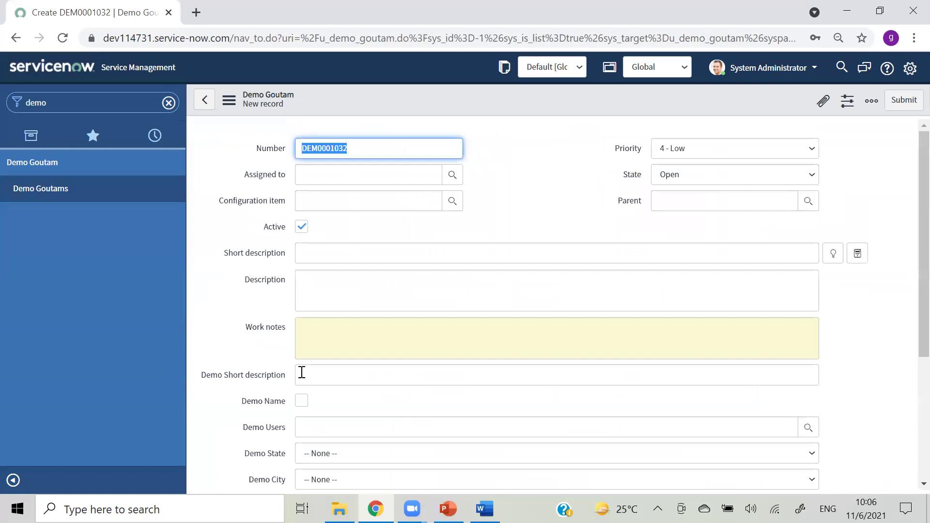
Step: Check which choices the Demo State and Demo City fields offer on the new record form
scroll(910, 286, "down", 2)
scroll(910, 286, "down", 2)
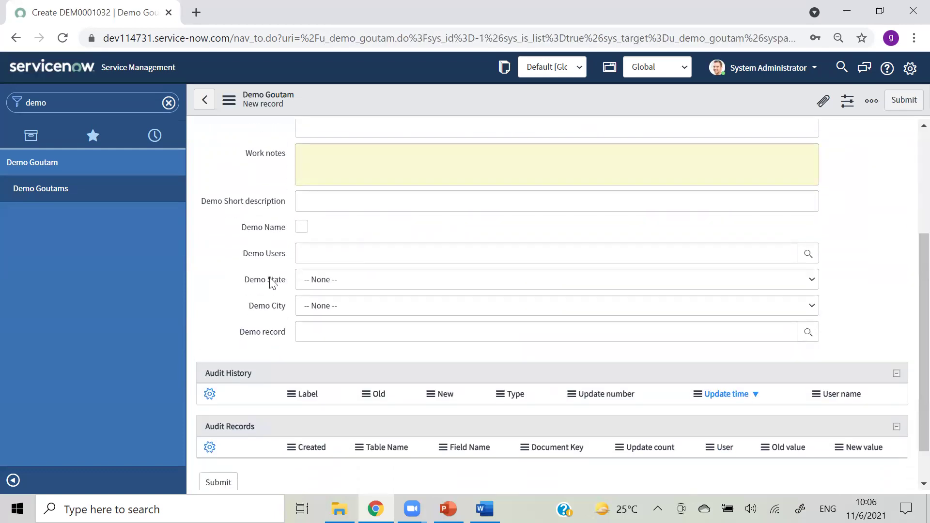
left_click(327, 281)
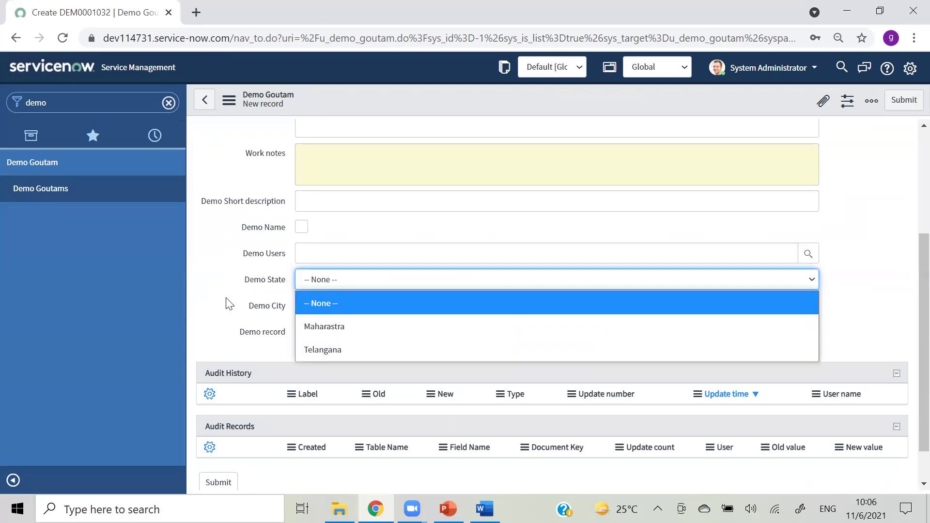
left_click(252, 308)
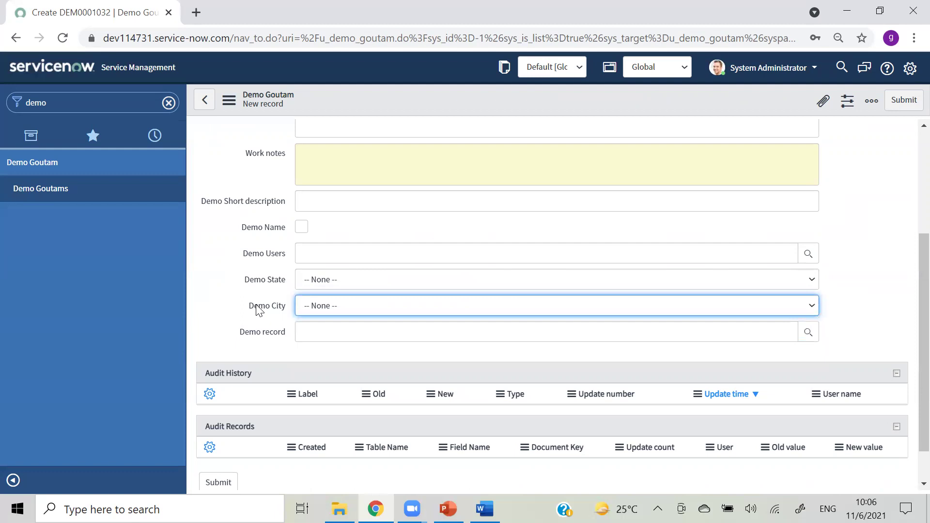
right_click(259, 309)
left_click(412, 308)
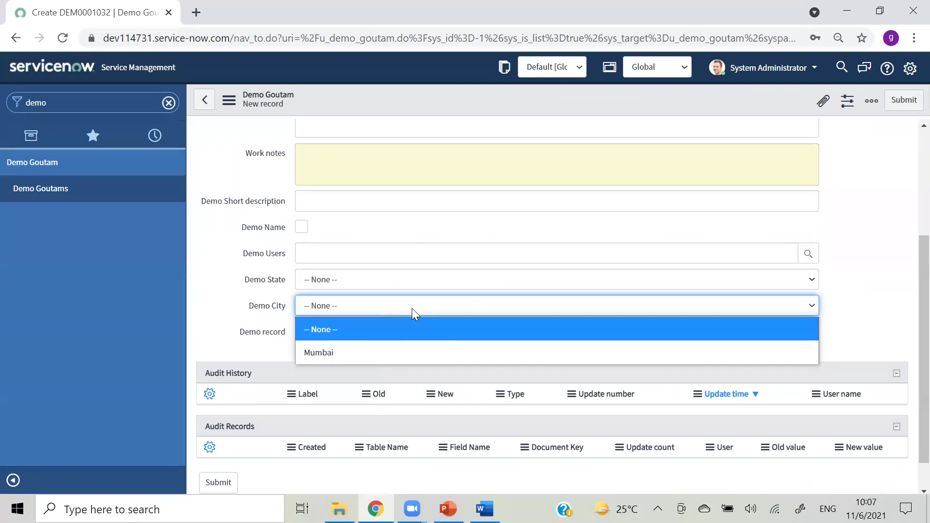
left_click(279, 312)
Step: Open the Demo City field's dictionary entry and bring up its list of choices
right_click(277, 310)
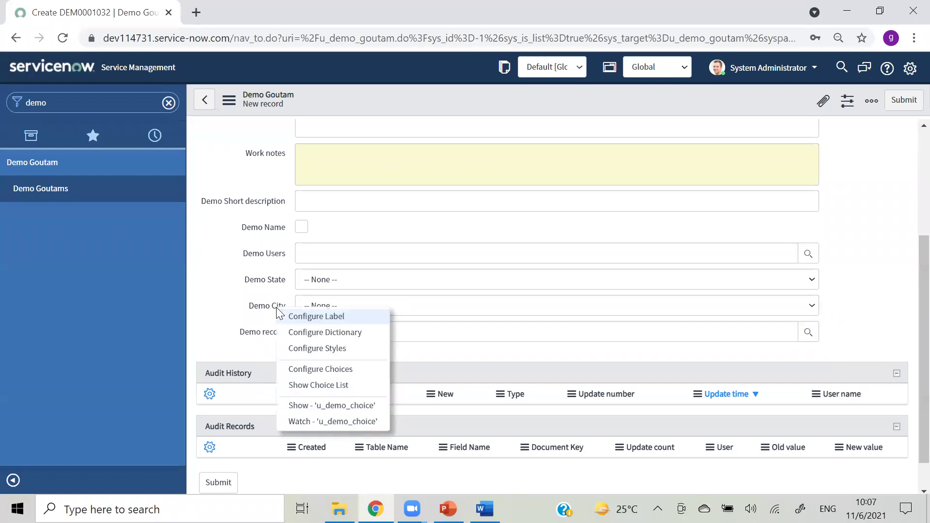
left_click(307, 333)
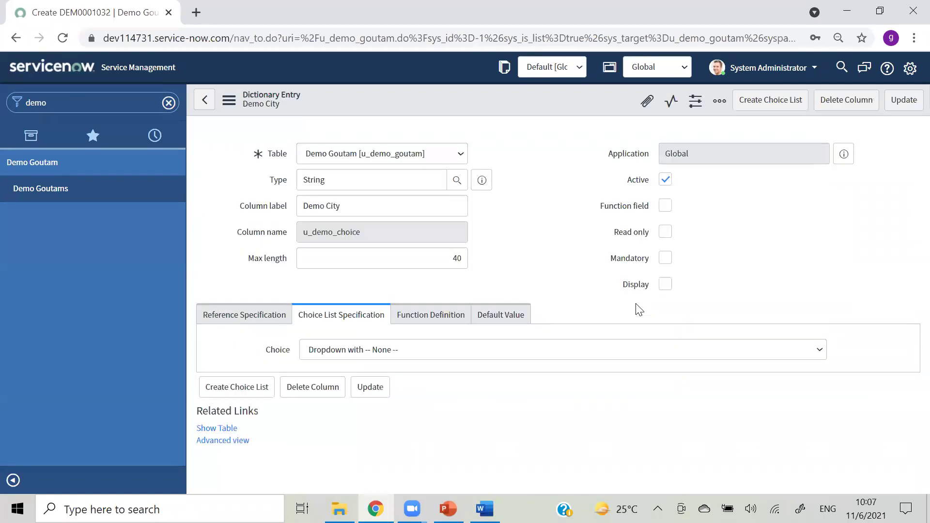
scroll(908, 213, "down", 2)
scroll(910, 220, "down", 1)
scroll(911, 228, "down", 1)
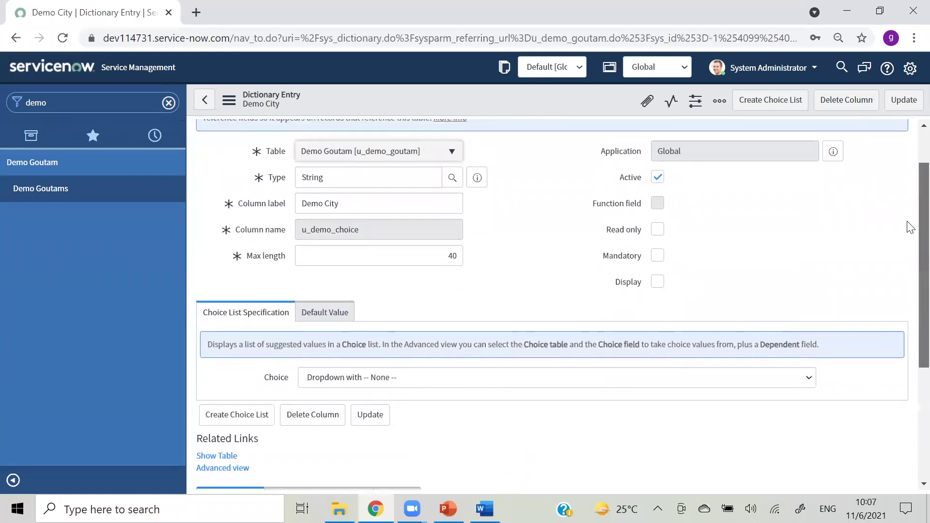
scroll(911, 242, "down", 2)
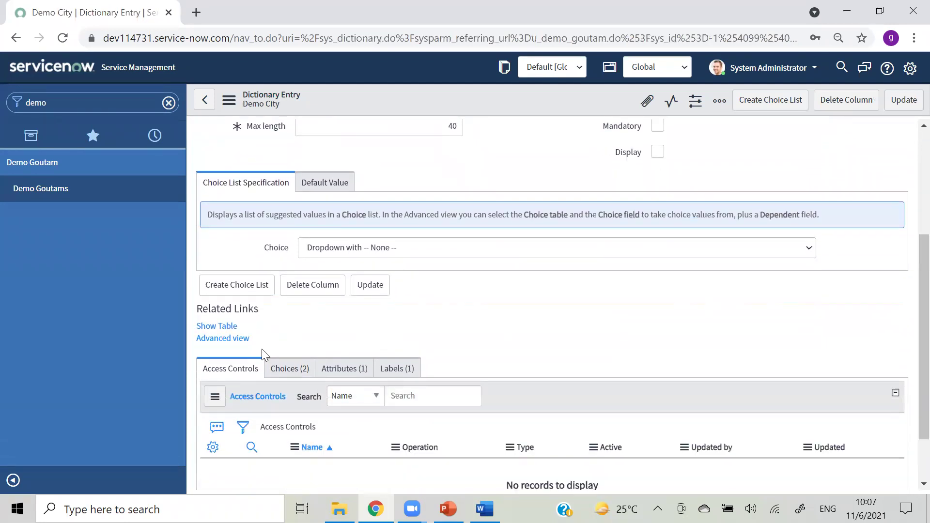
left_click(286, 372)
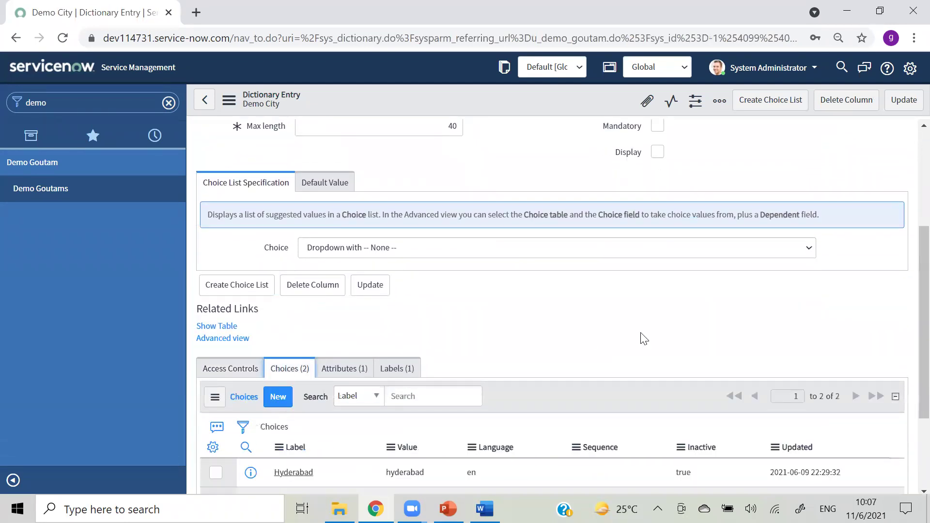
left_click_drag(924, 320, 924, 388)
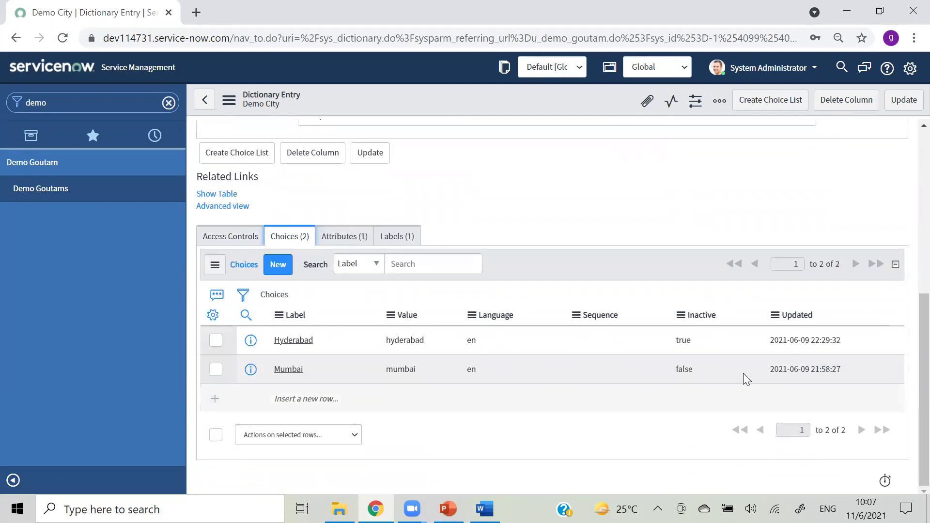
Step: Set the Hyderabad choice's Inactive value to false in Demo City's choice list
double_click(684, 340)
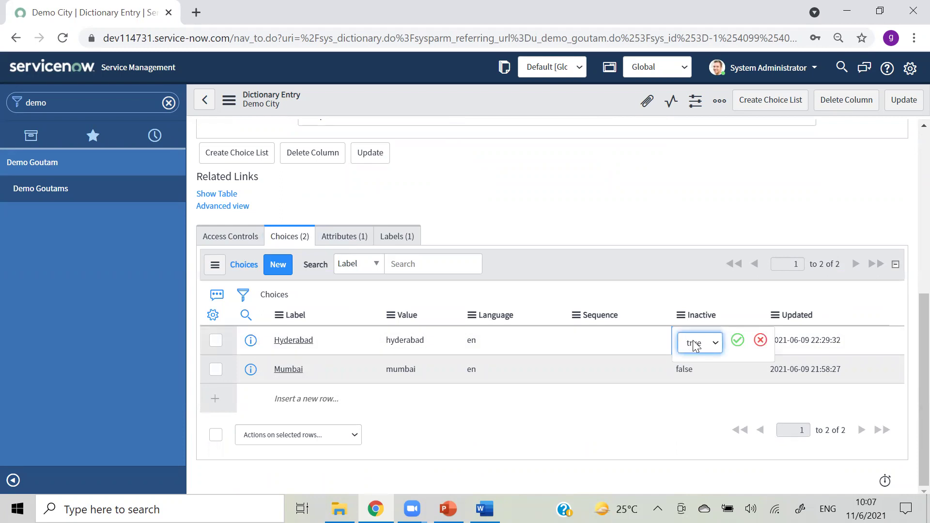
left_click(697, 342)
left_click(696, 388)
left_click(737, 341)
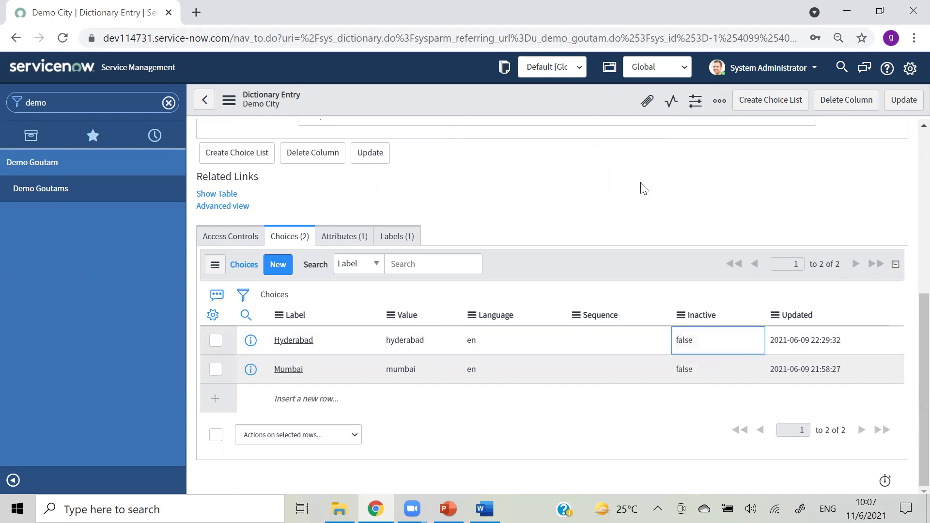
Step: Set the Demo City field's choice type to -- None --, save the dictionary entry, and check the entry's available settings
scroll(909, 378, "up", 2)
scroll(910, 331, "up", 2)
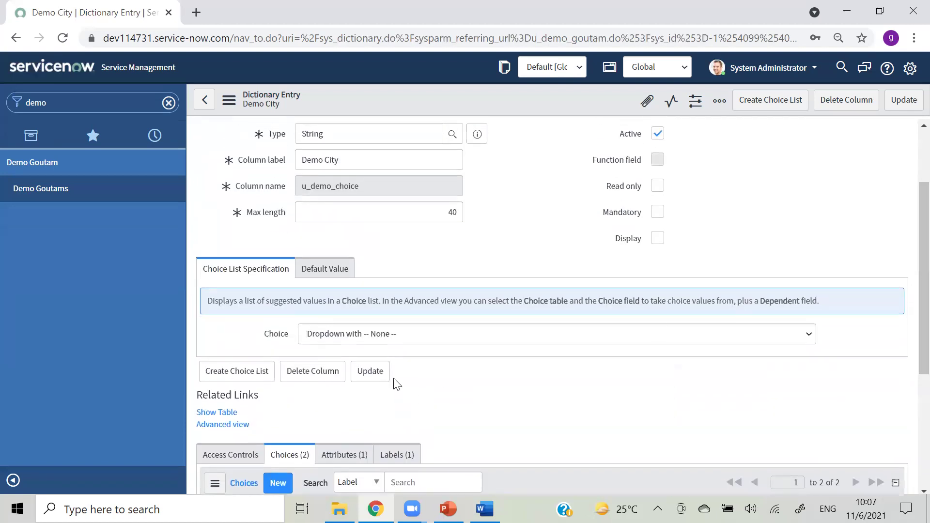
left_click(406, 342)
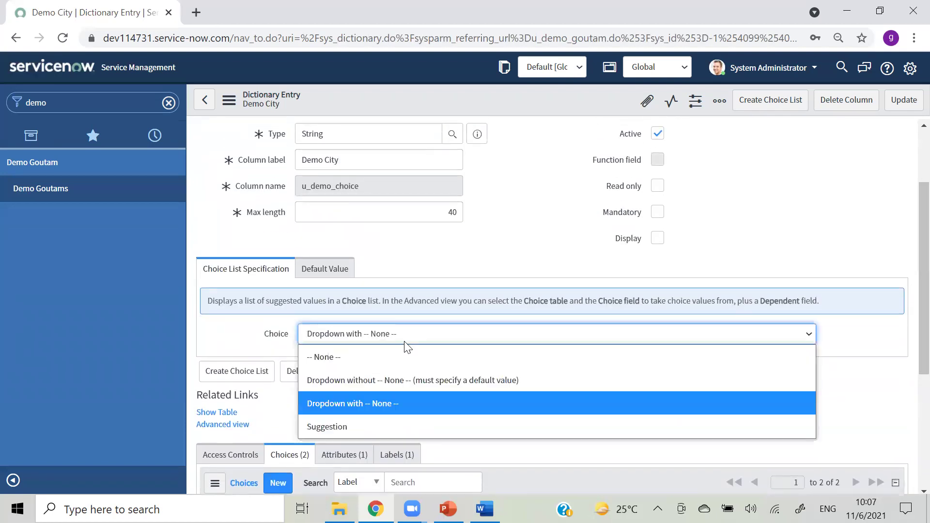
left_click(363, 359)
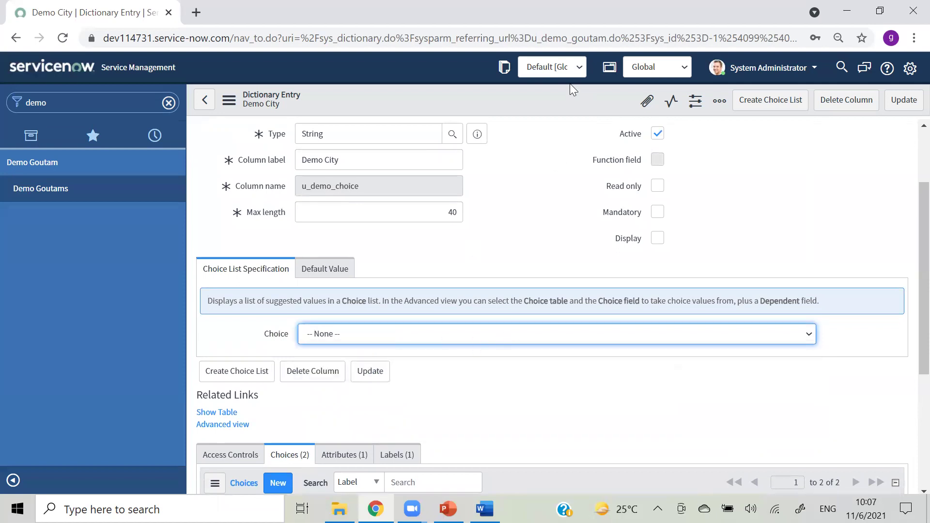
right_click(530, 102)
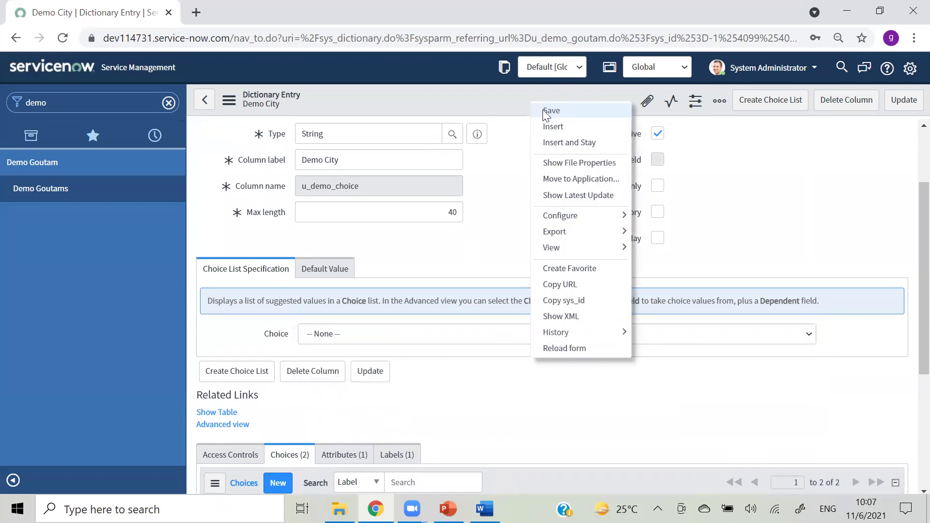
left_click(543, 112)
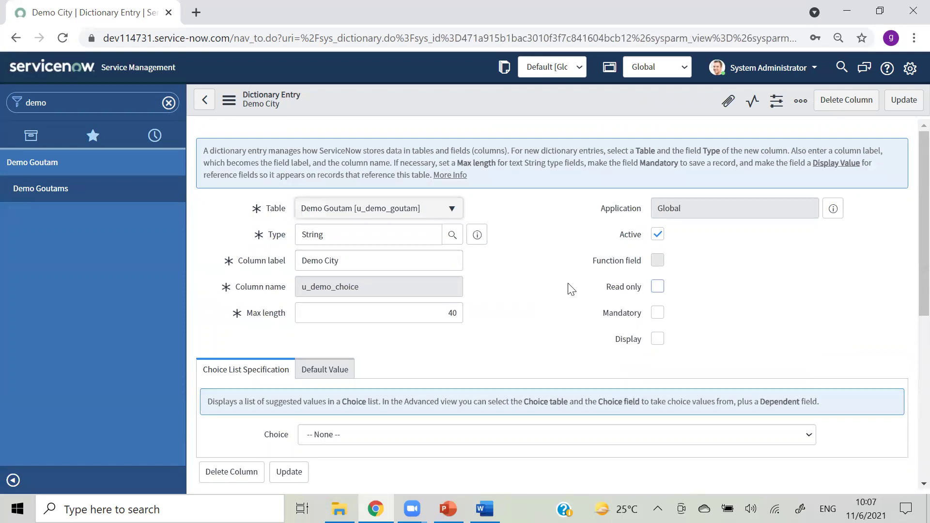
scroll(910, 213, "down", 3)
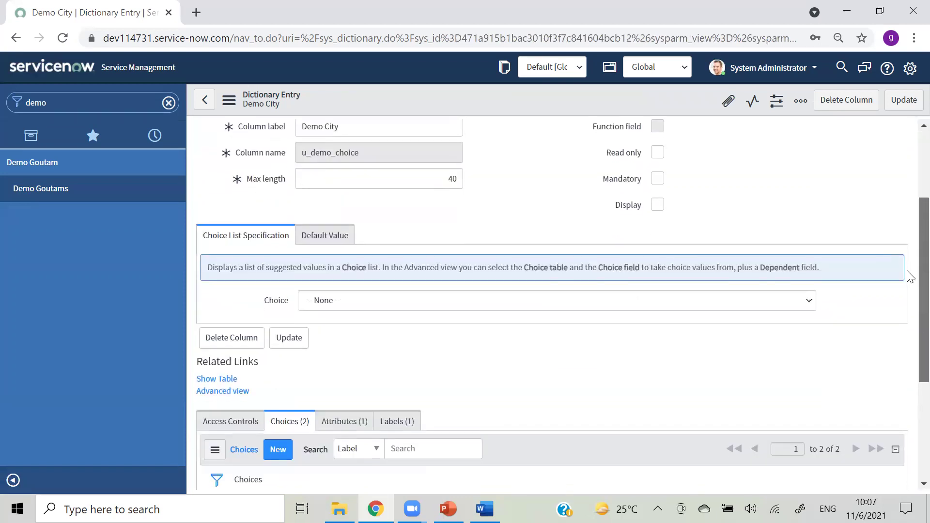
scroll(910, 274, "down", 2)
scroll(909, 310, "up", 1)
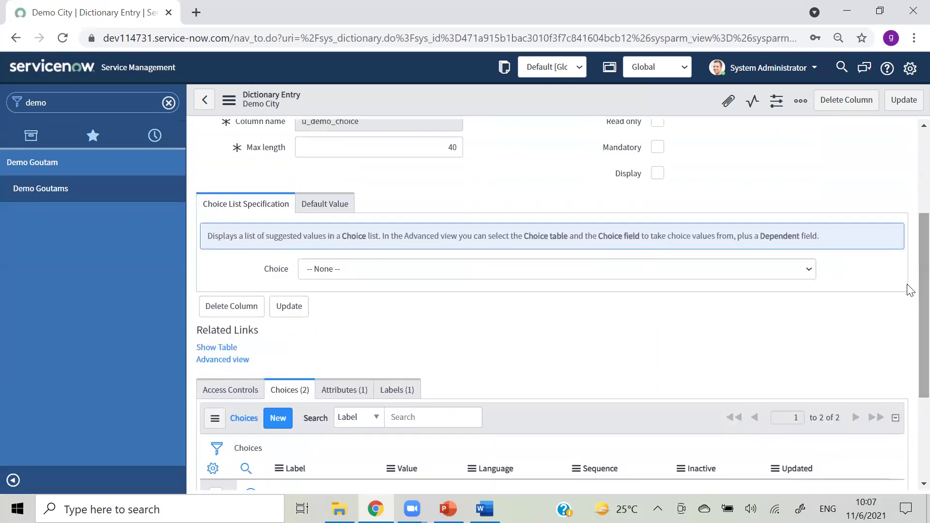
Step: Duplicate the current browser tab and go to the ServiceNow home page in the copy
right_click(77, 16)
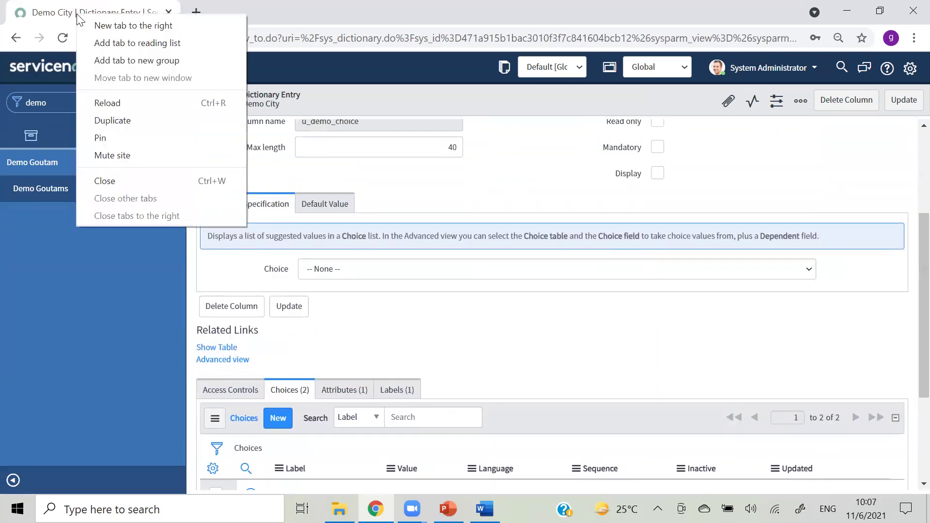
left_click(160, 121)
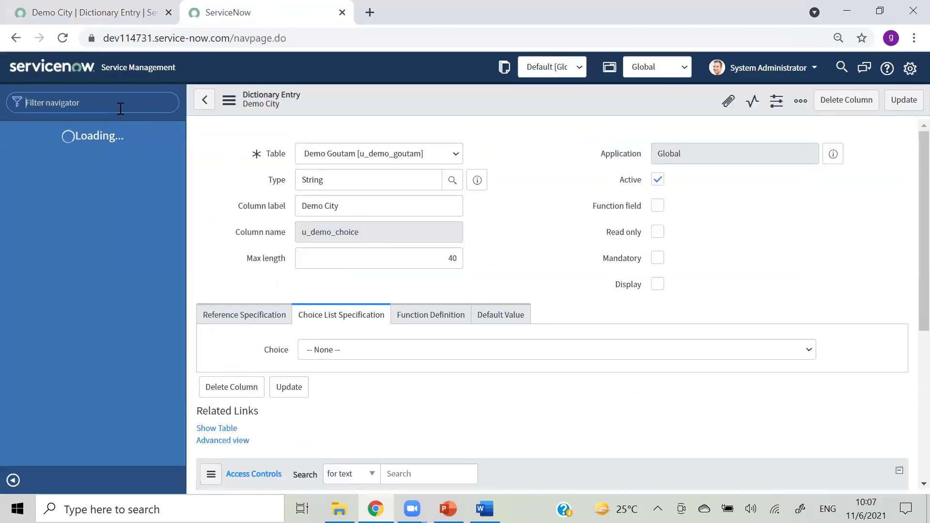
type("incidentin")
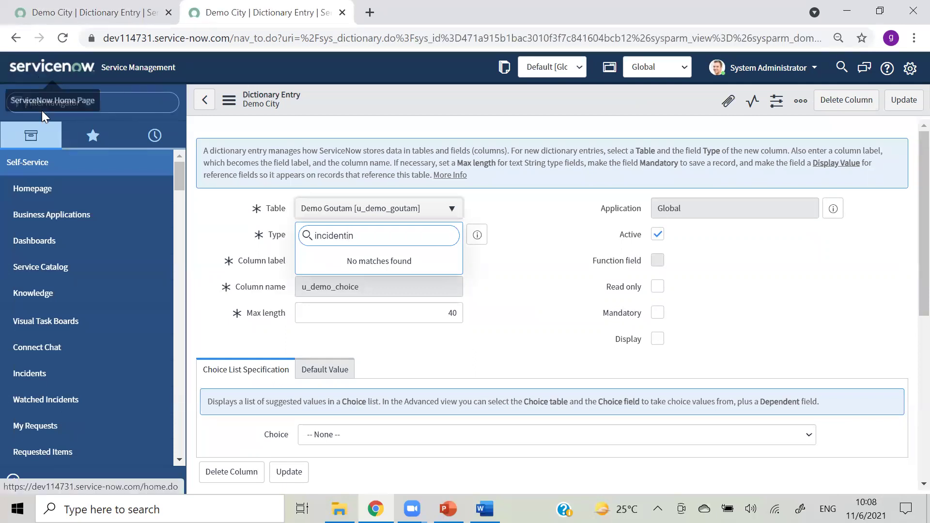
left_click(42, 110)
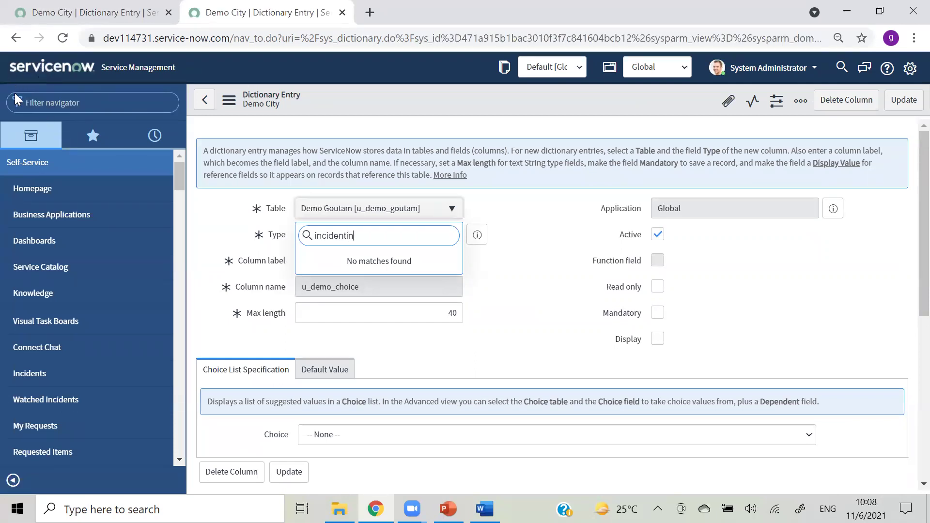
left_click(17, 64)
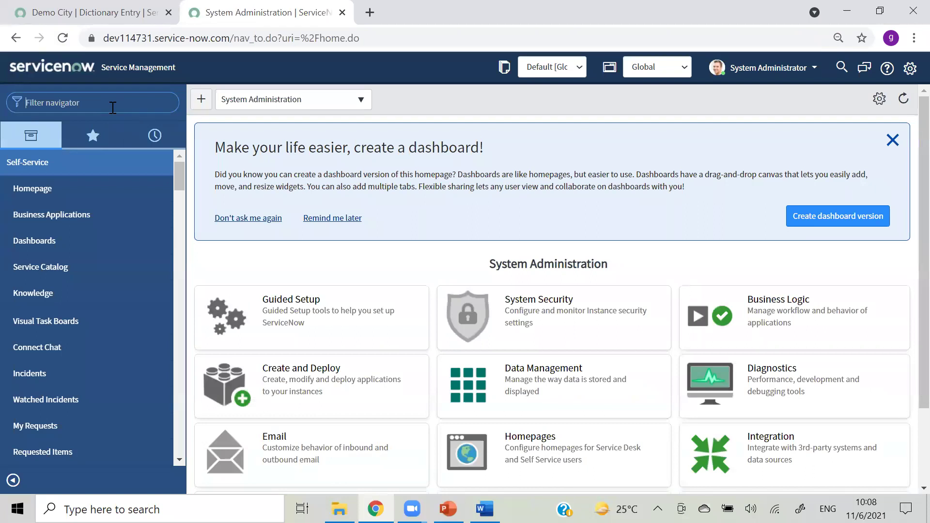
Step: Filter the navigator for "incident" and open a new incident record form
left_click(113, 107)
type("incident")
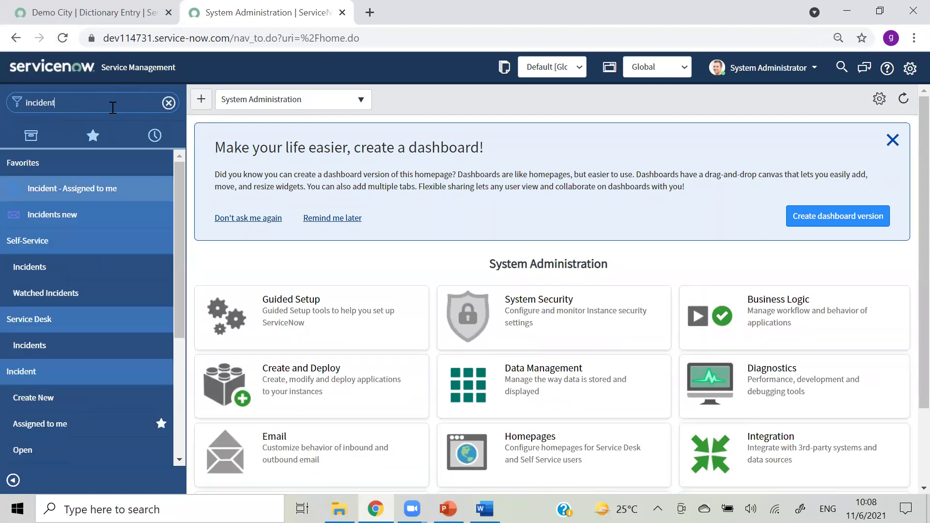
left_click_drag(176, 192, 182, 242)
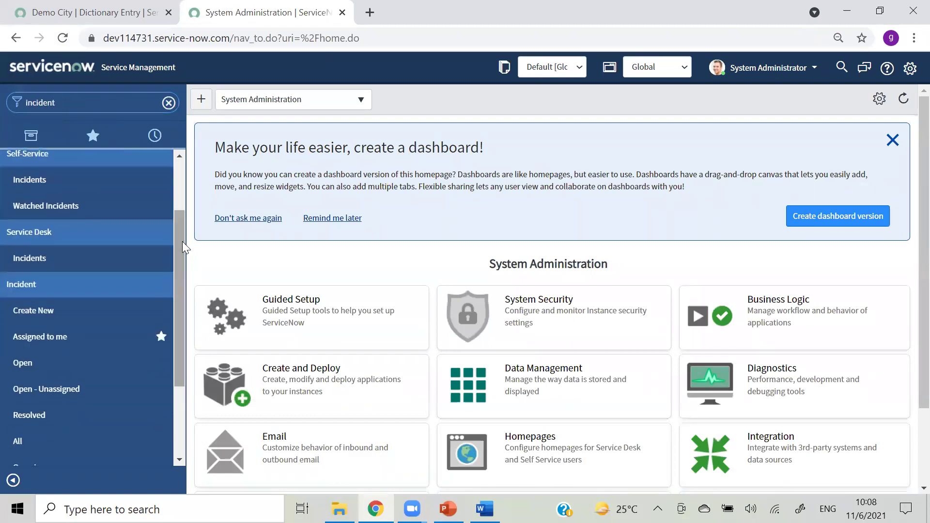
left_click(64, 322)
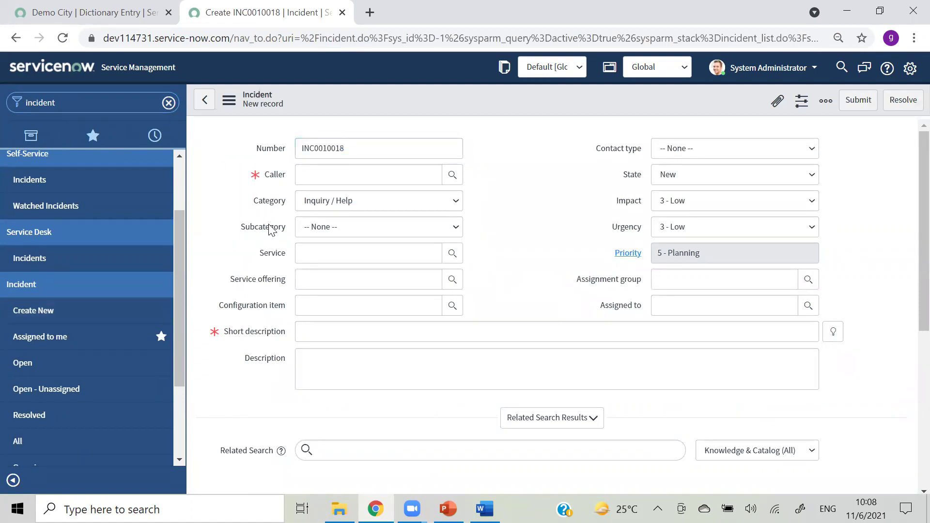
Step: Open the incident Subcategory field's dictionary entry and examine its choices with their dependent values
right_click(268, 225)
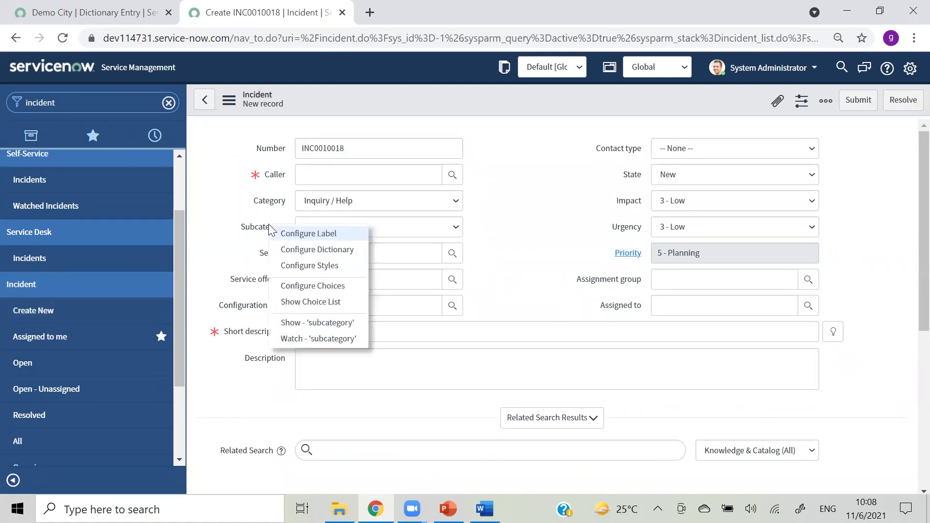
left_click(290, 249)
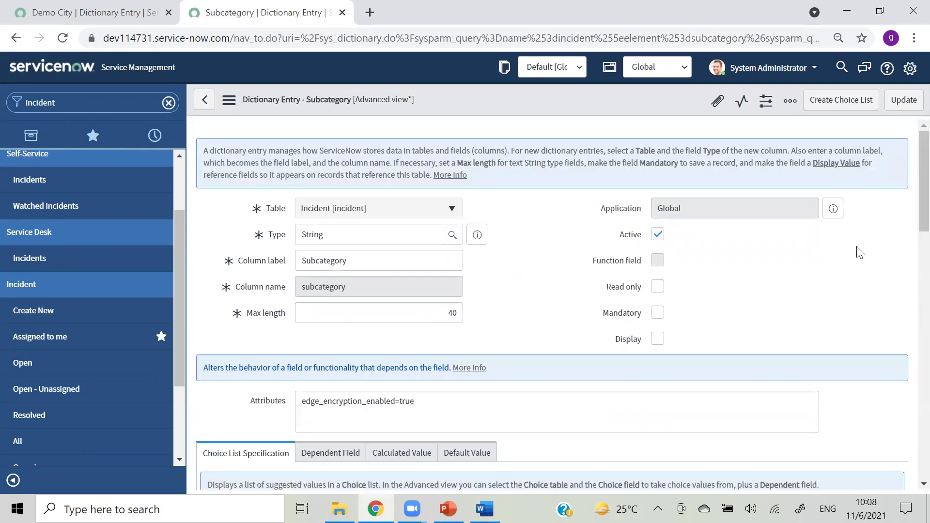
scroll(911, 223, "down", 1)
scroll(910, 262, "down", 4)
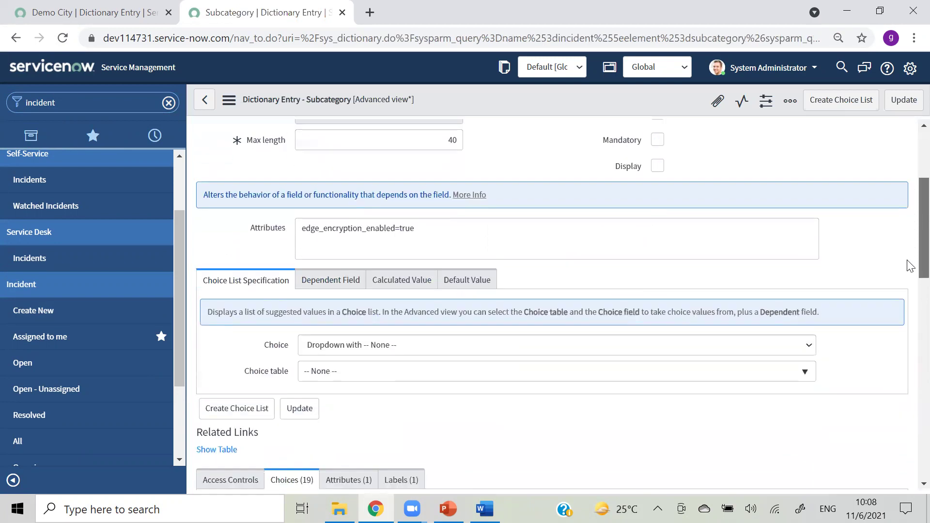
scroll(911, 266, "down", 5)
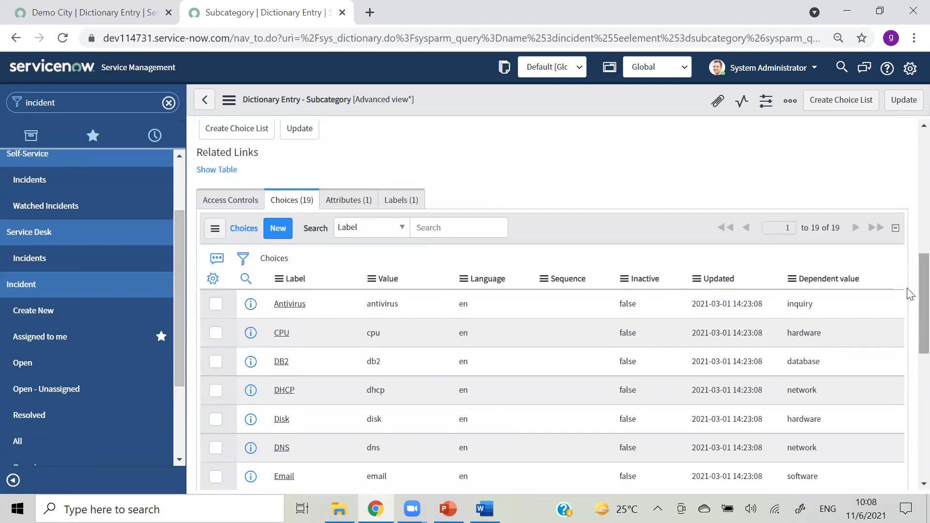
scroll(907, 242, "up", 5)
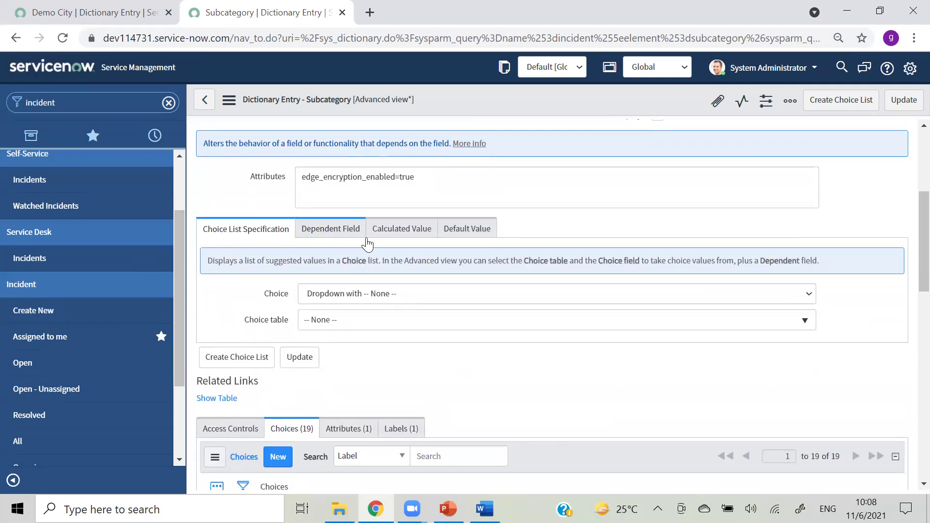
Step: Review the default value, dependent field and calculated value settings of the Subcategory dictionary entry
left_click(480, 233)
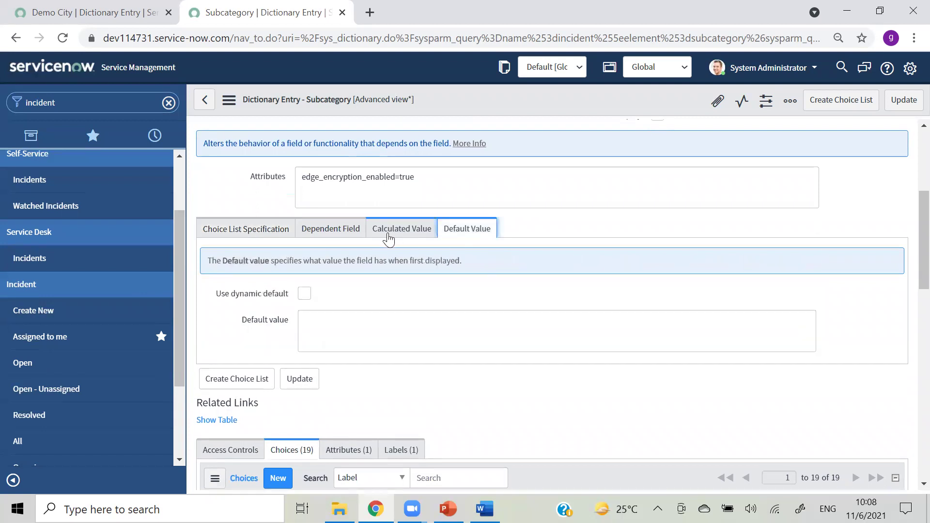
left_click(337, 234)
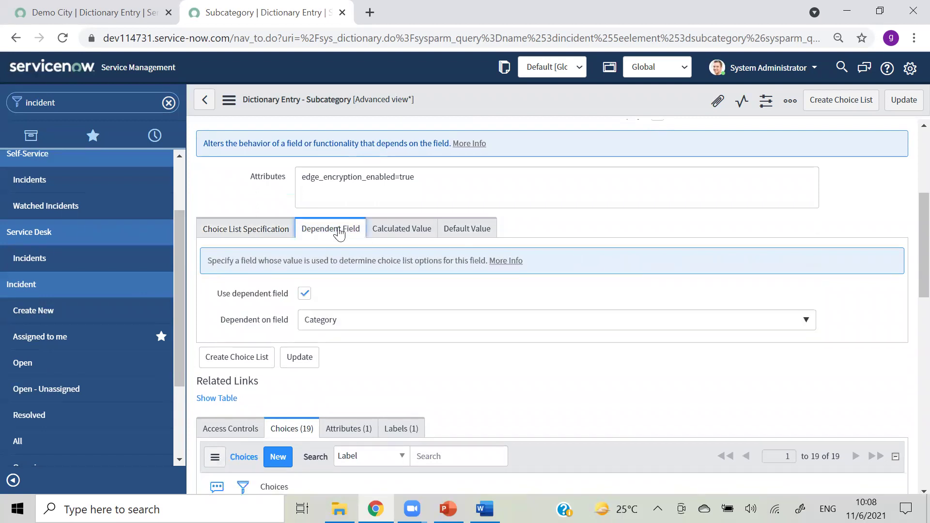
left_click(399, 232)
Step: Compare the choice list specification of the Demo City entry with that of the Subcategory entry
left_click(68, 10)
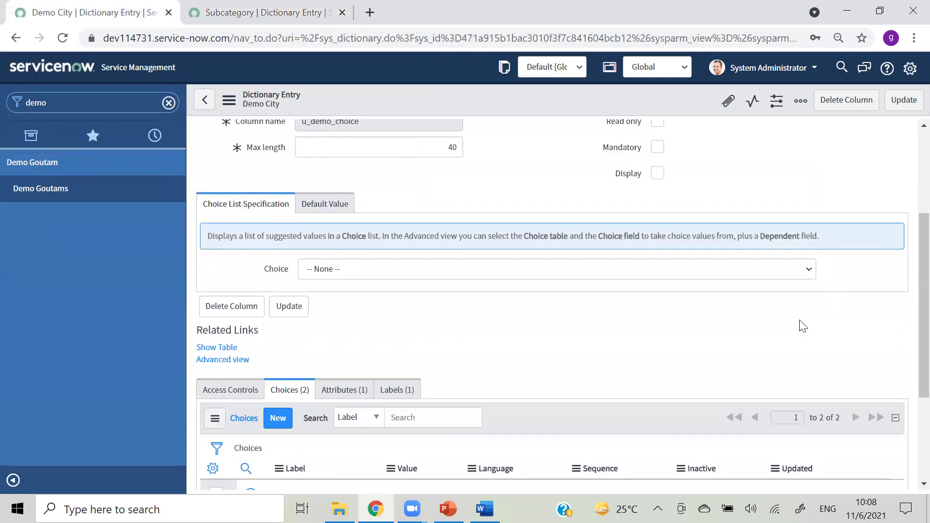
scroll(909, 295, "up", 1)
scroll(909, 293, "up", 1)
key("ctrl+Tab")
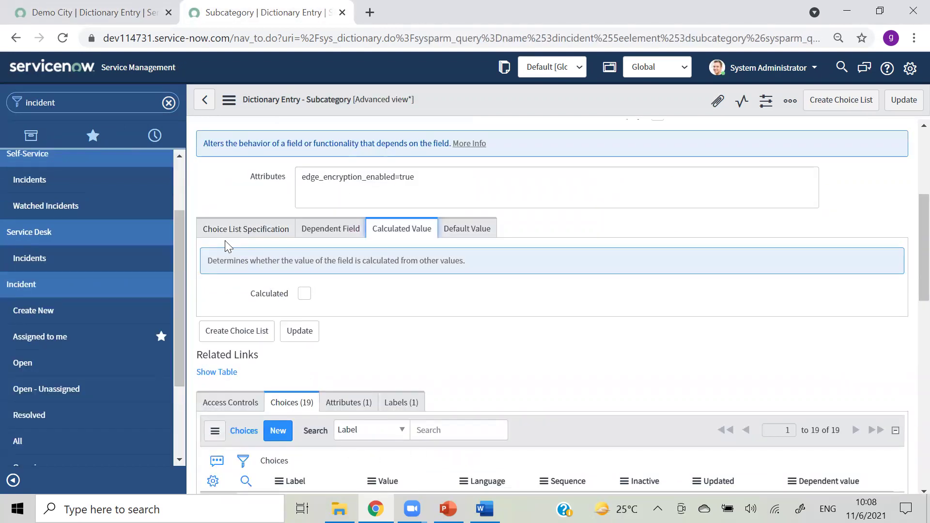
left_click(219, 237)
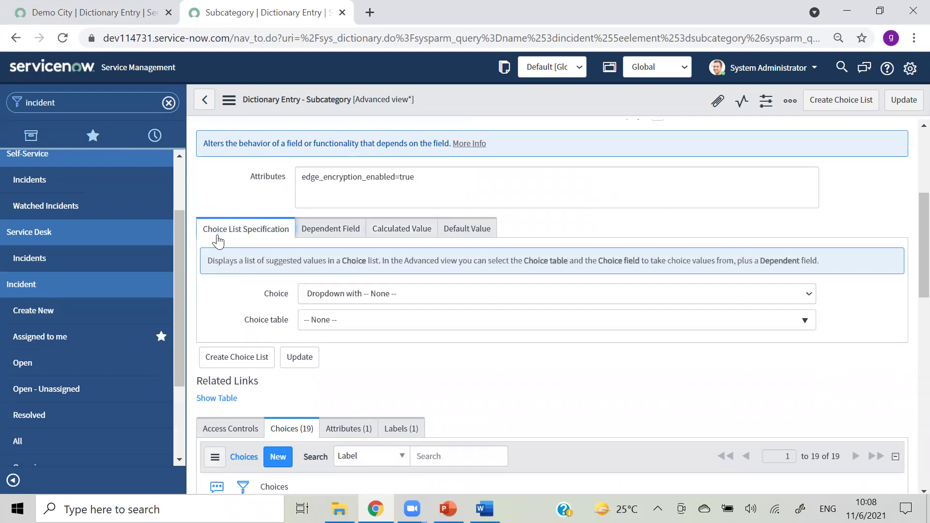
left_click(49, 6)
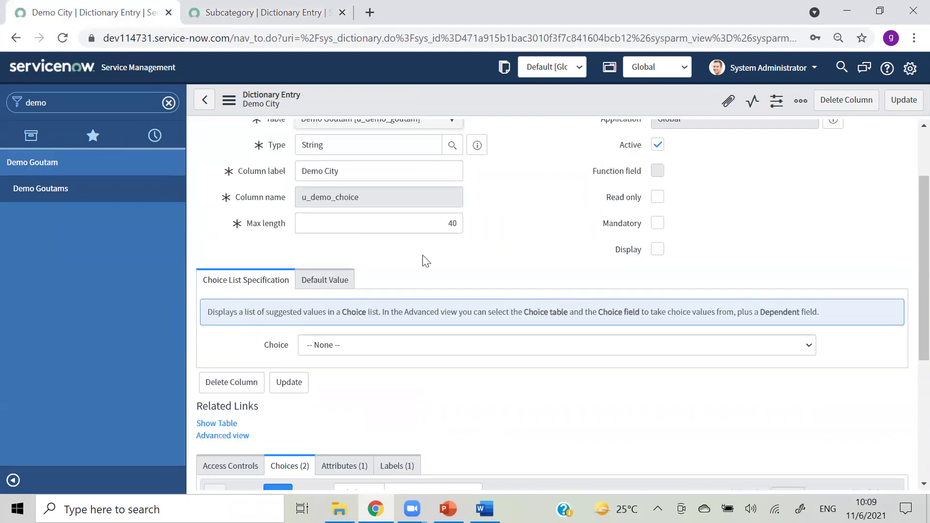
Step: Try Dropdown without -- None -- as Demo City's choice type and compare it with the Subcategory entry's setting
left_click(353, 347)
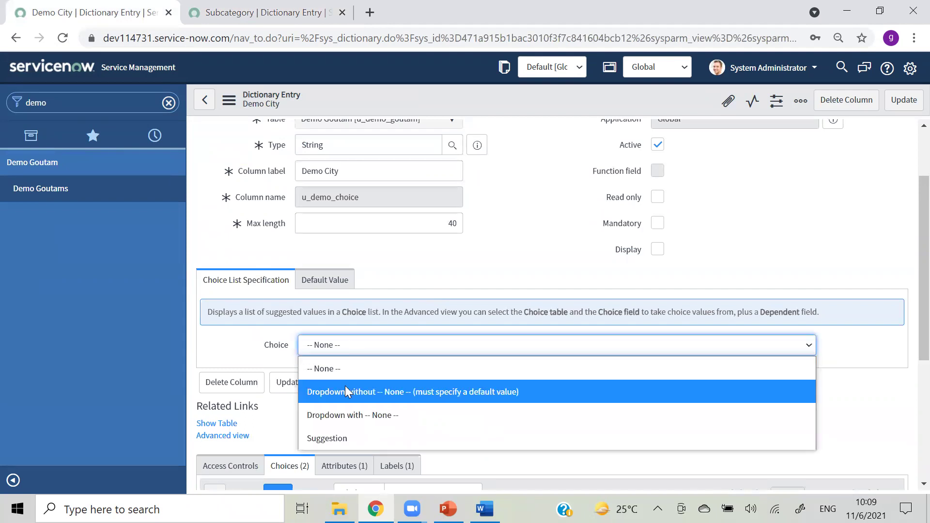
left_click(345, 388)
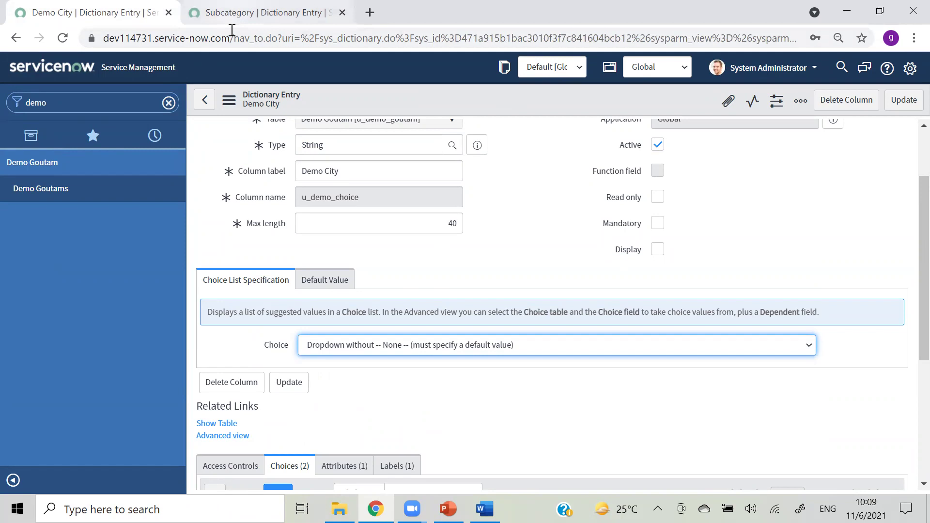
left_click(252, 12)
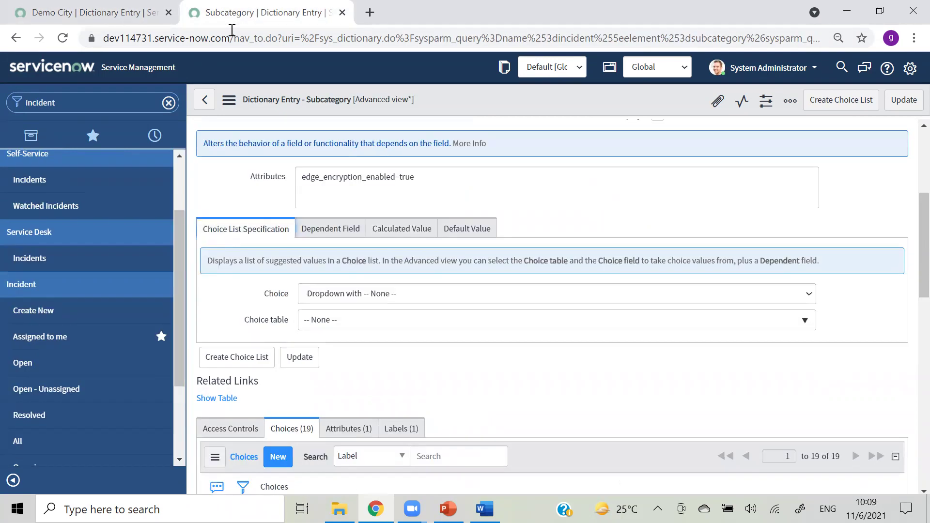
left_click(117, 11)
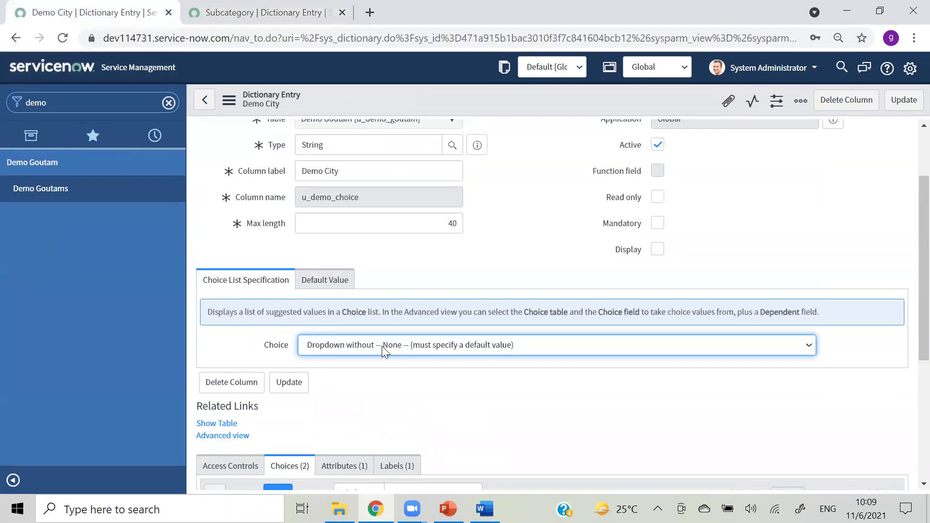
Step: Set Demo City's choice type to Dropdown with -- None -- and save the dictionary entry
left_click(382, 346)
left_click(364, 415)
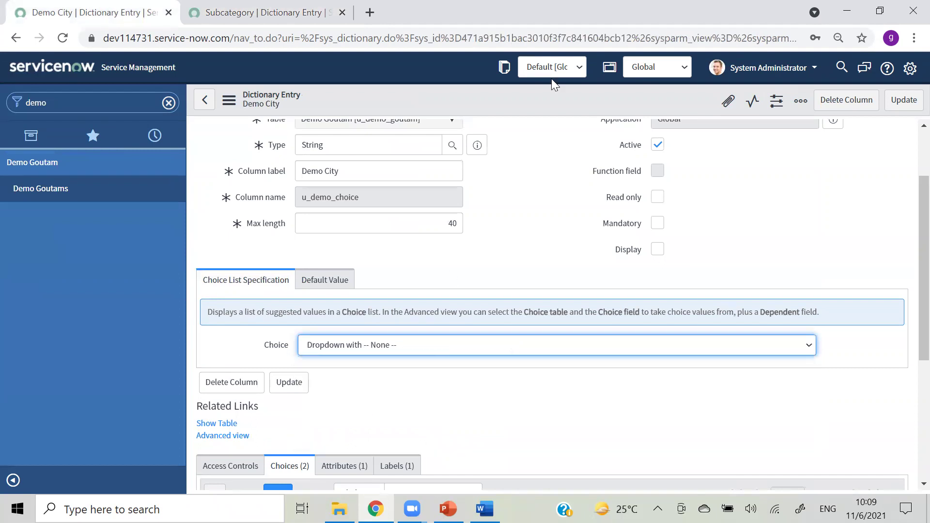
right_click(461, 92)
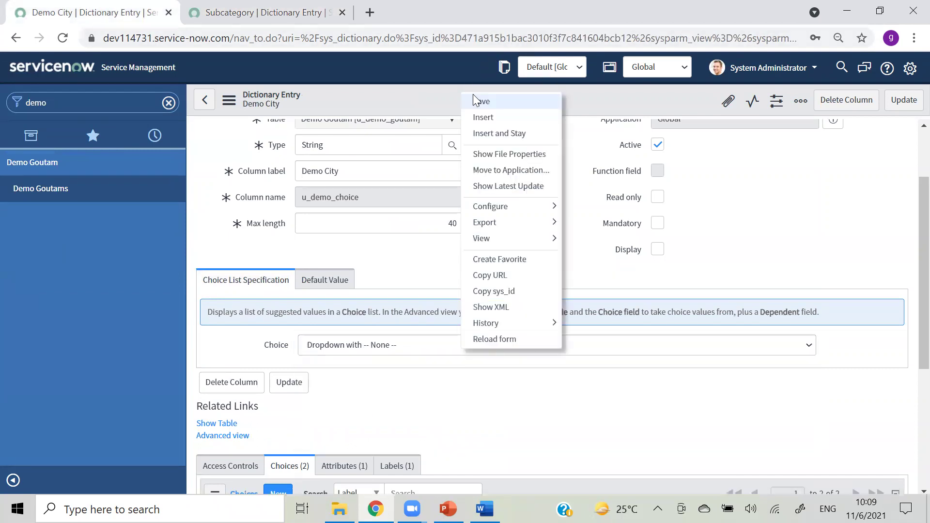
left_click(474, 98)
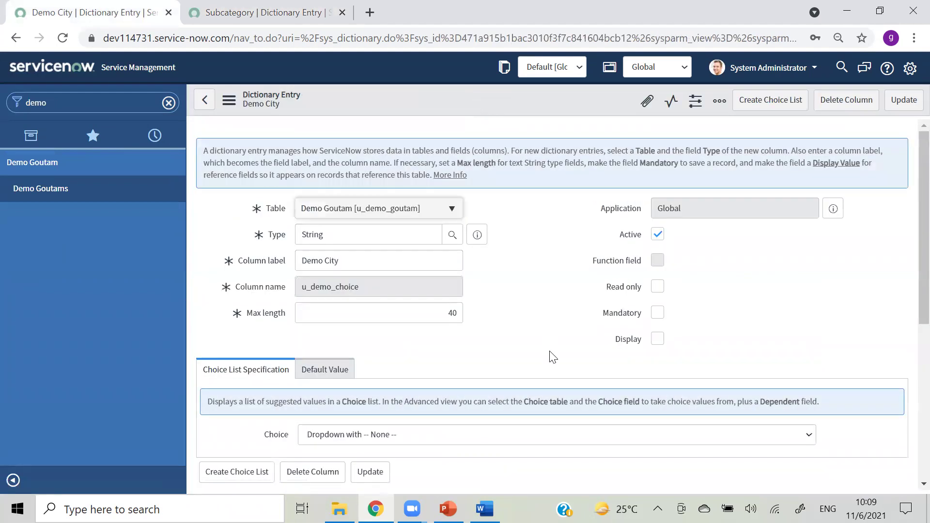
Step: Compare the Demo City dictionary entry's general settings and choice list specification with those of the Subcategory entry
scroll(910, 252, "down", 1)
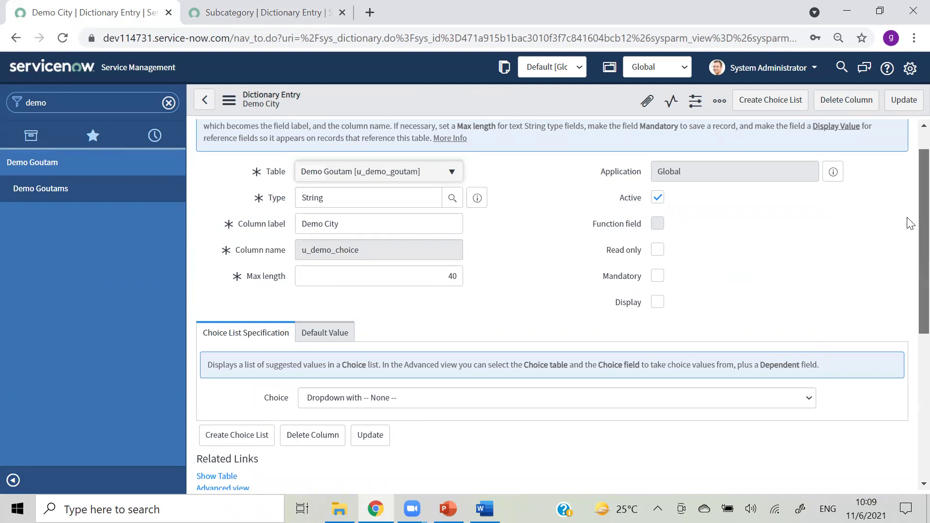
scroll(910, 222, "up", 1)
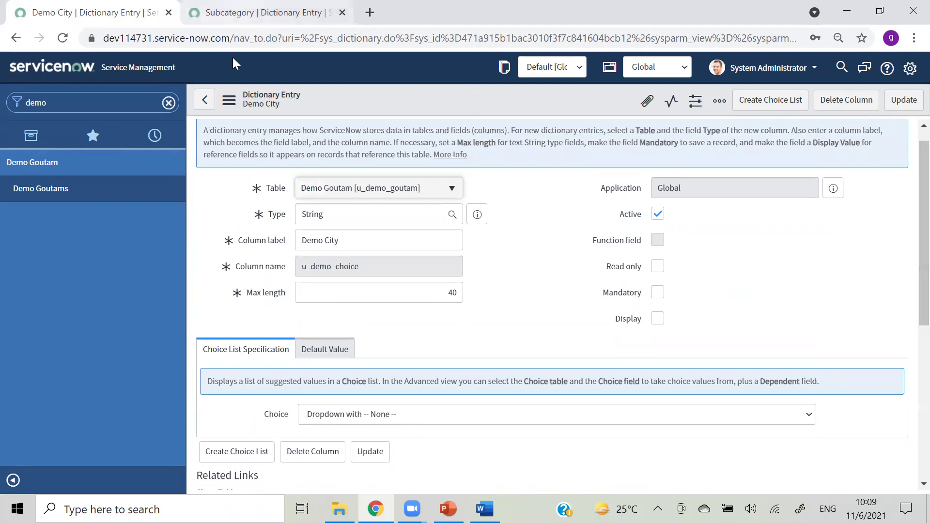
left_click(231, 12)
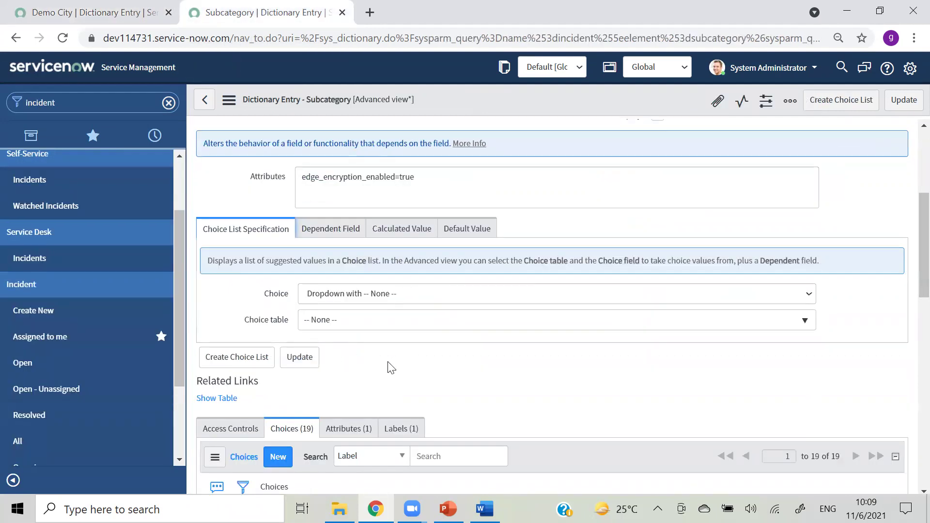
scroll(907, 260, "up", 3)
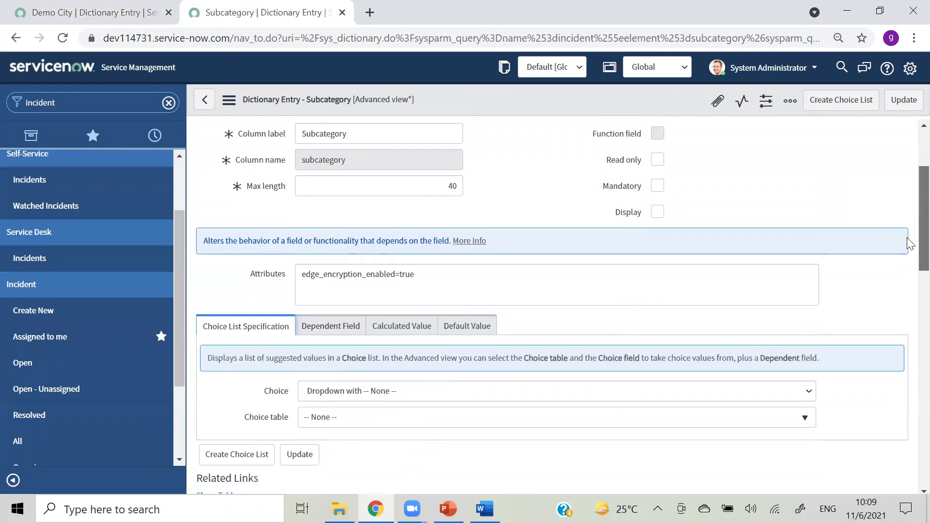
scroll(910, 239, "up", 1)
scroll(910, 236, "up", 1)
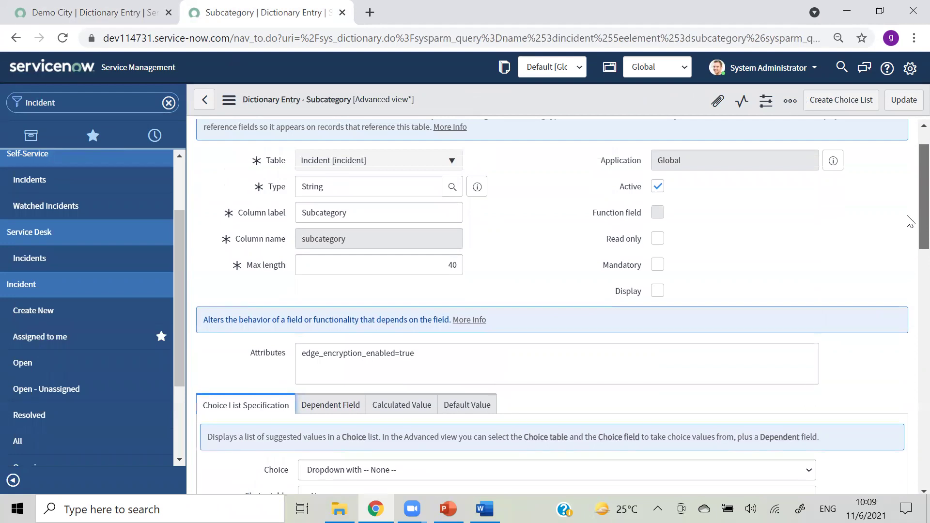
scroll(910, 221, "up", 1)
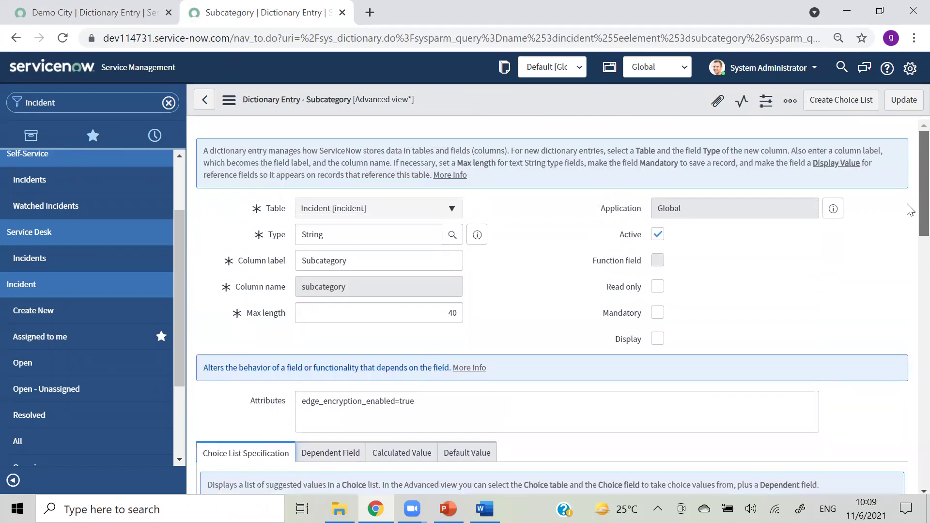
scroll(910, 210, "down", 5)
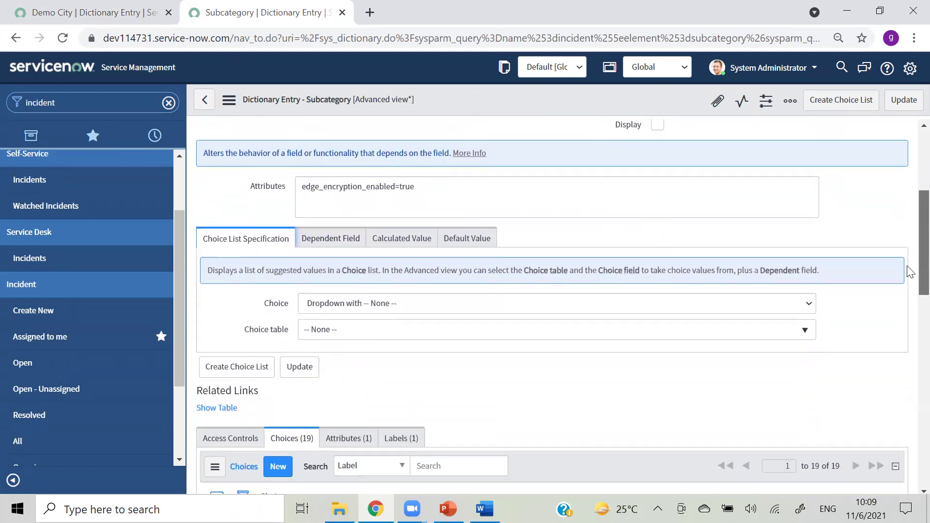
scroll(910, 273, "down", 1)
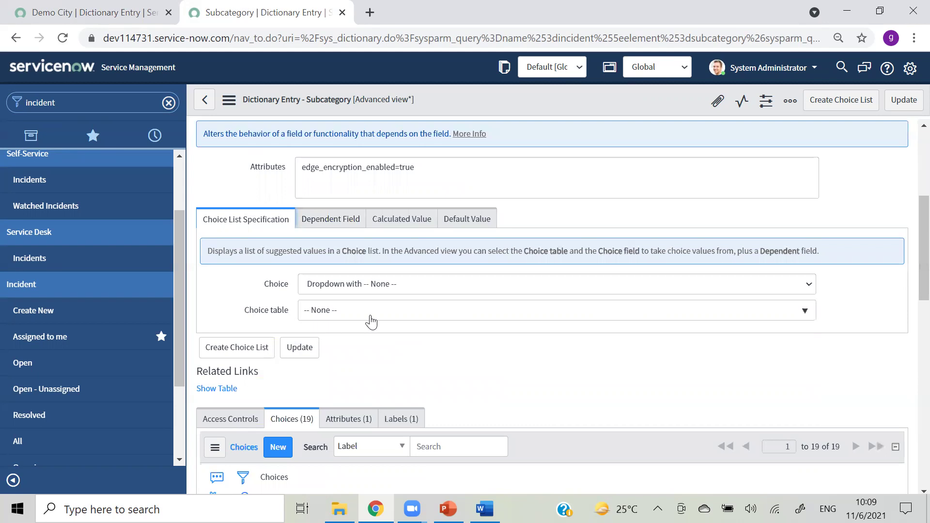
Step: Check the Demo City entry's default value section, and examine the Subcategory entry's list of choices with their dependent values
left_click(109, 17)
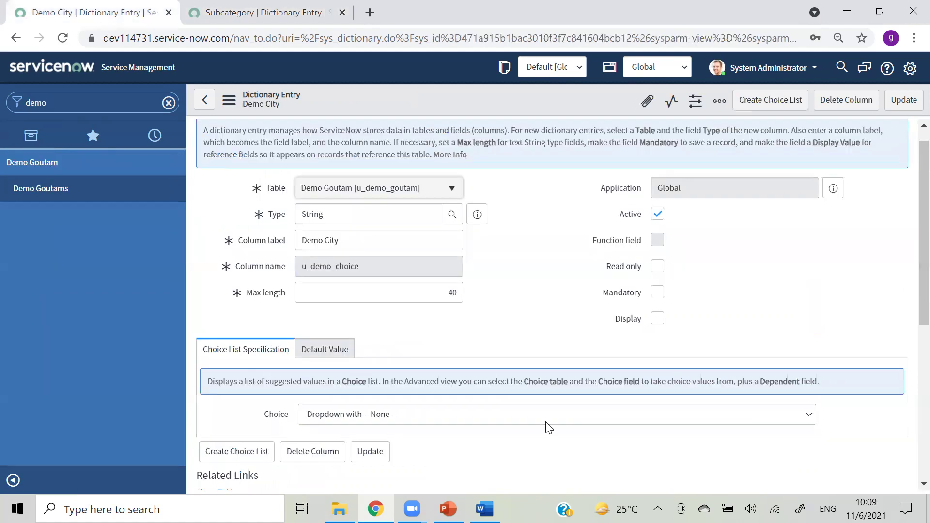
scroll(911, 254, "down", 1)
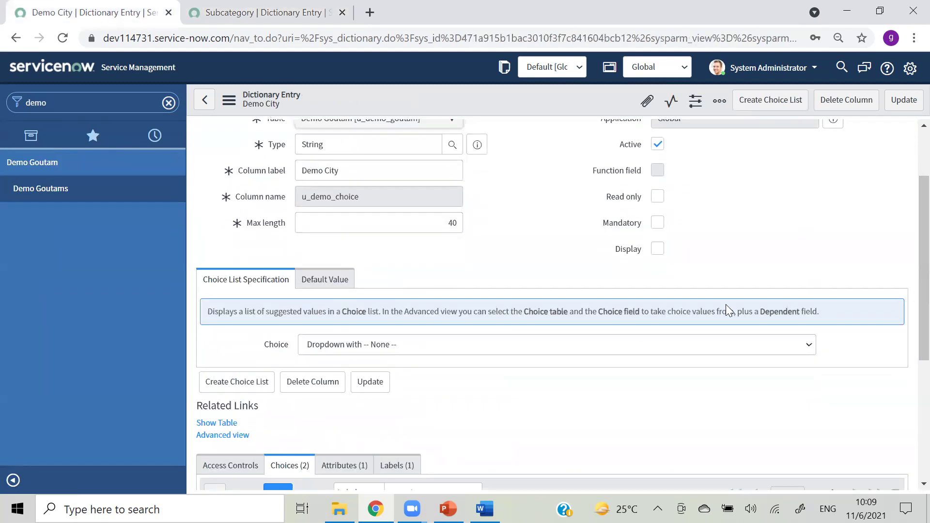
left_click(327, 285)
scroll(908, 251, "up", 1)
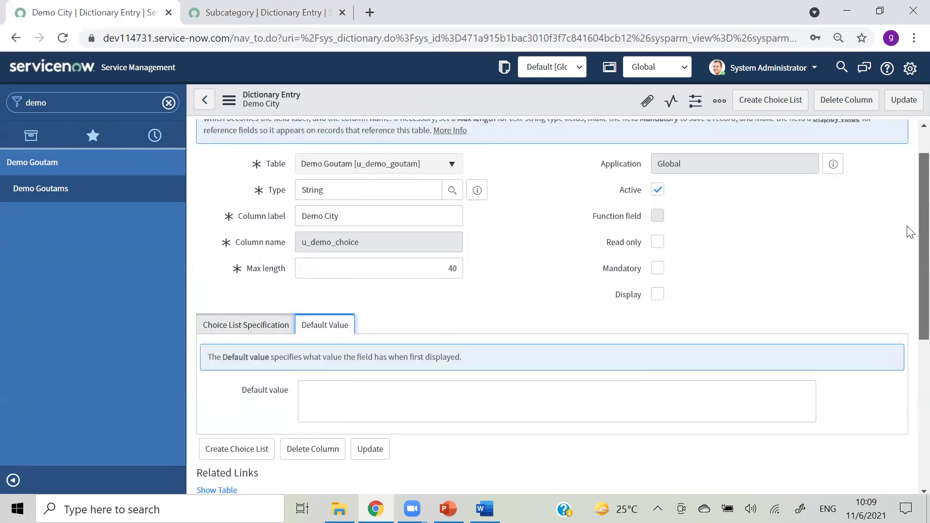
key("ctrl+Tab")
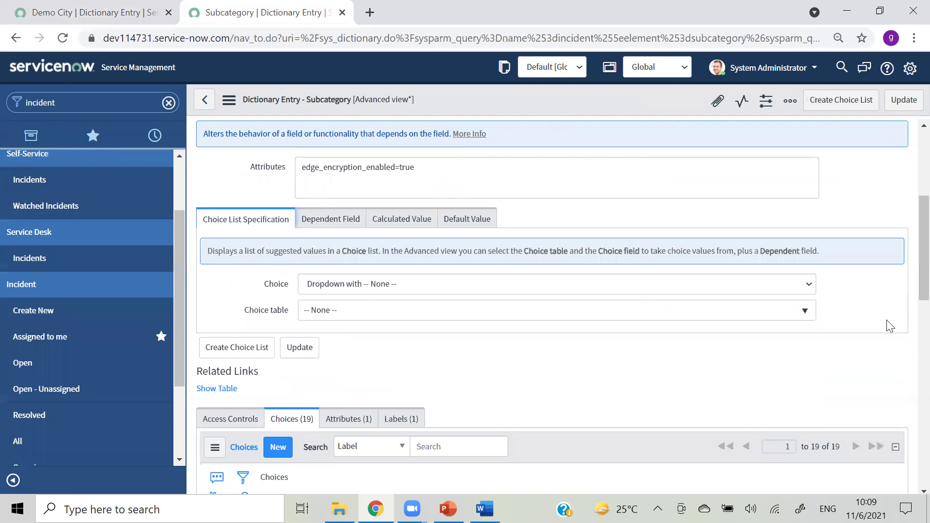
scroll(907, 319, "down", 5)
scroll(907, 306, "up", 1)
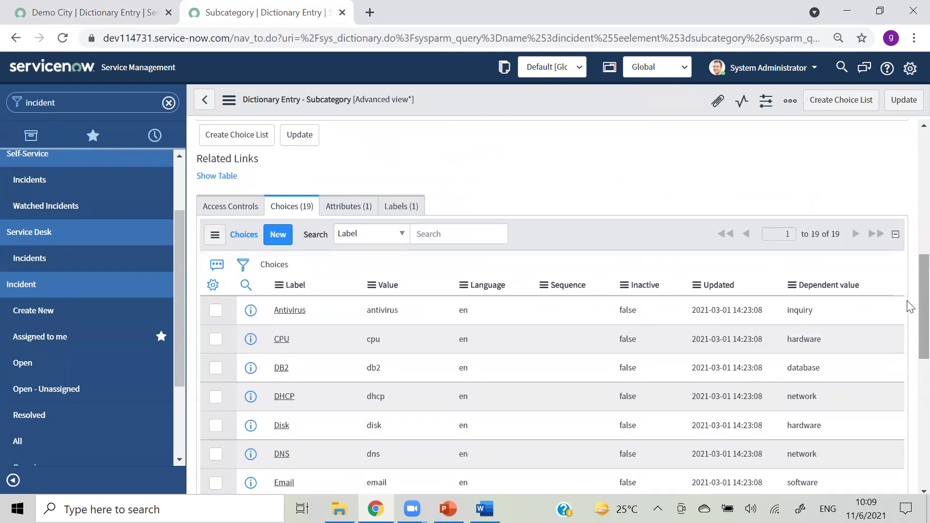
scroll(908, 305, "down", 1)
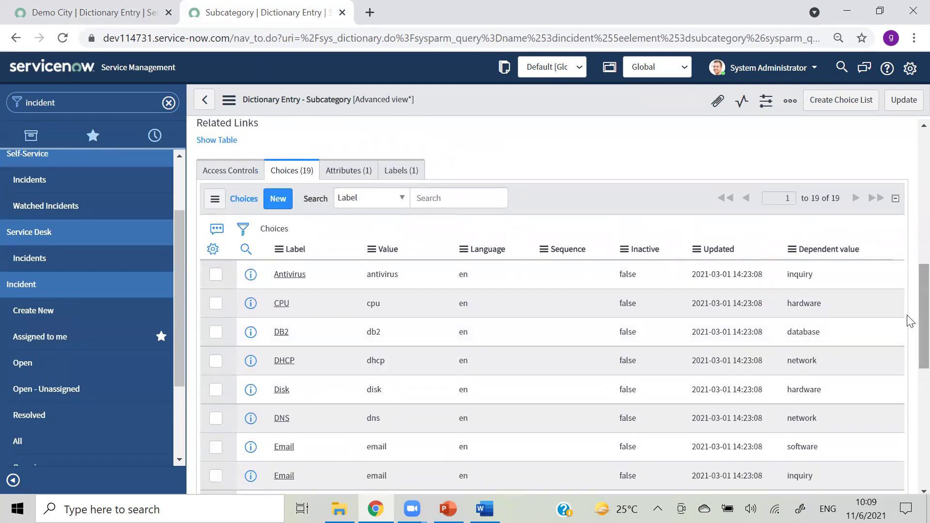
scroll(907, 315, "up", 3)
scroll(908, 242, "up", 5)
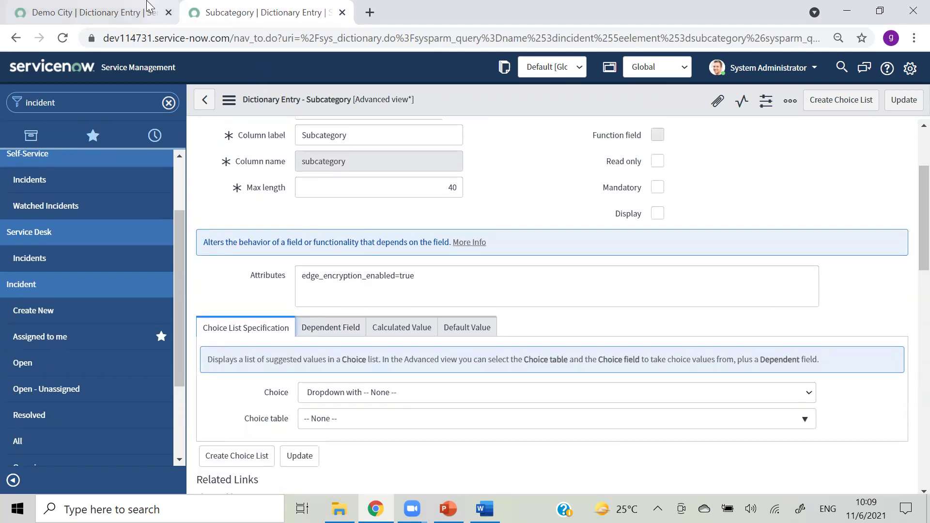
Step: Try Choice as the field type of the Demo City dictionary entry and save it
left_click(103, 18)
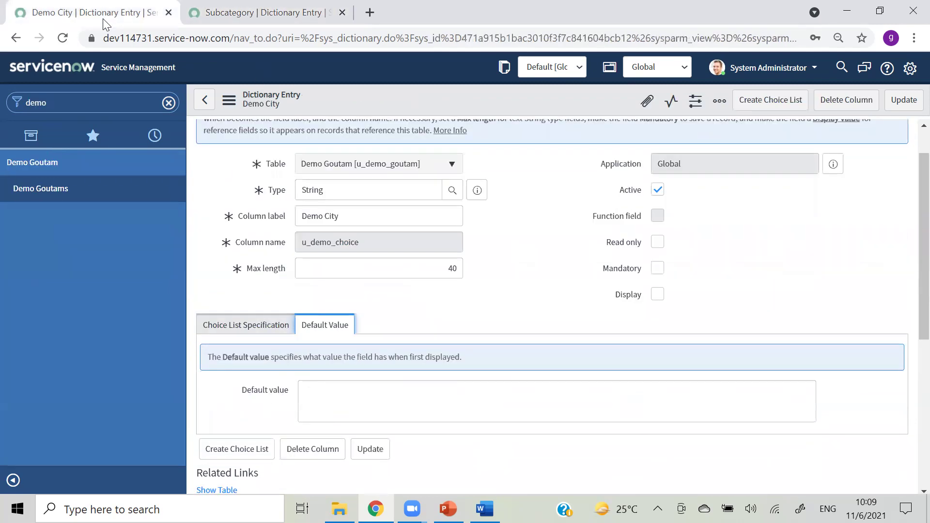
left_click(393, 182)
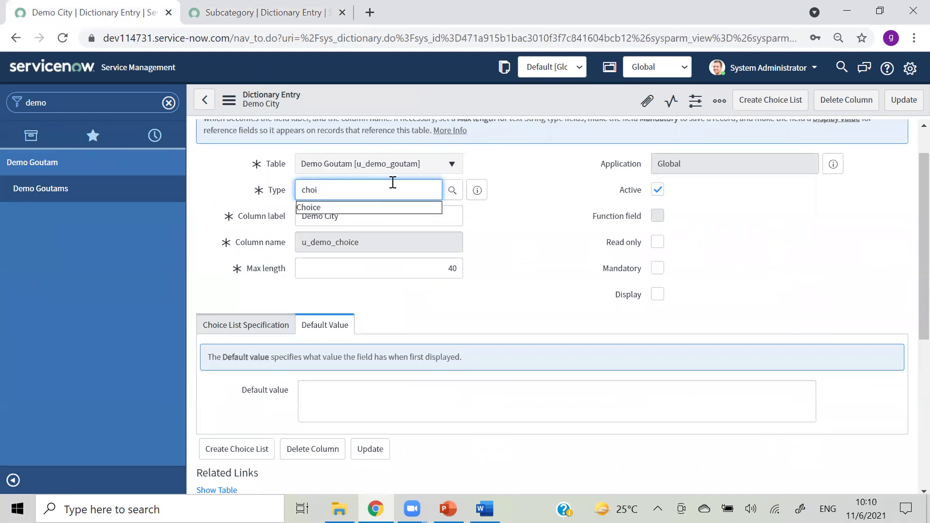
left_click(351, 208)
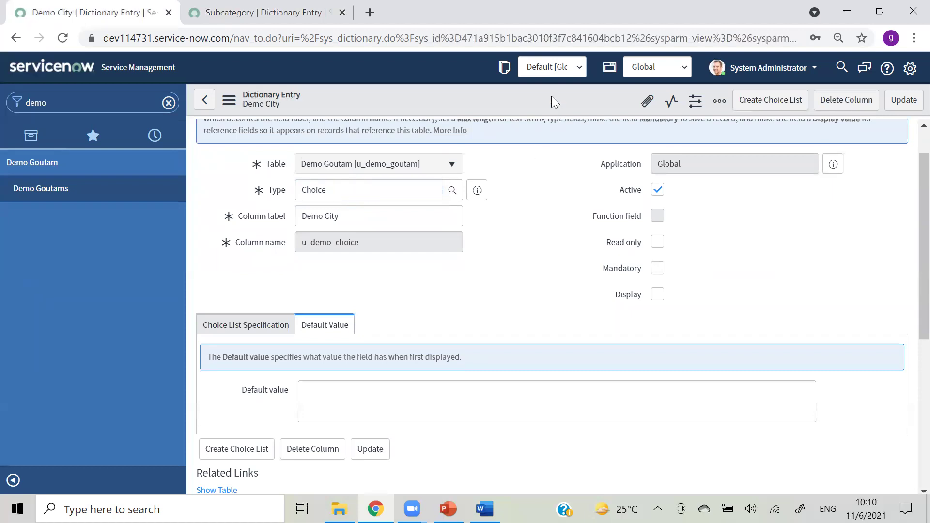
right_click(511, 94)
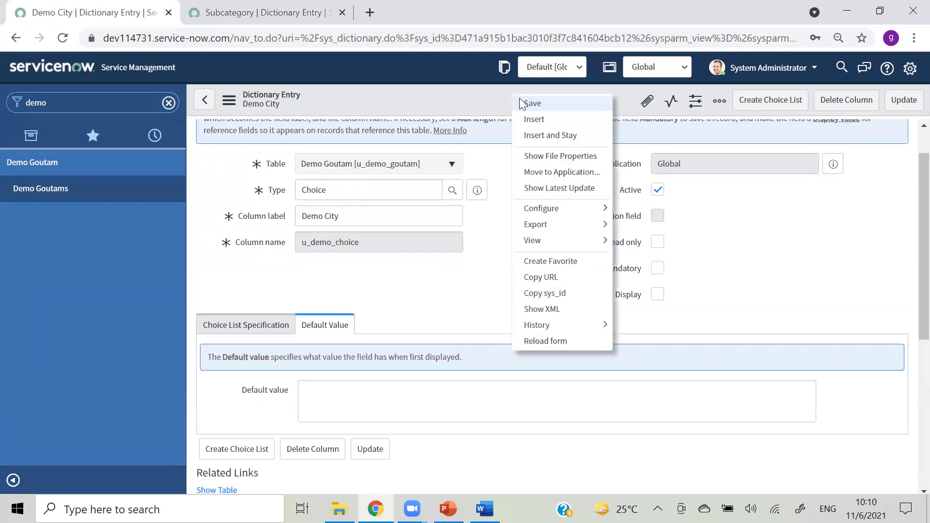
left_click(519, 98)
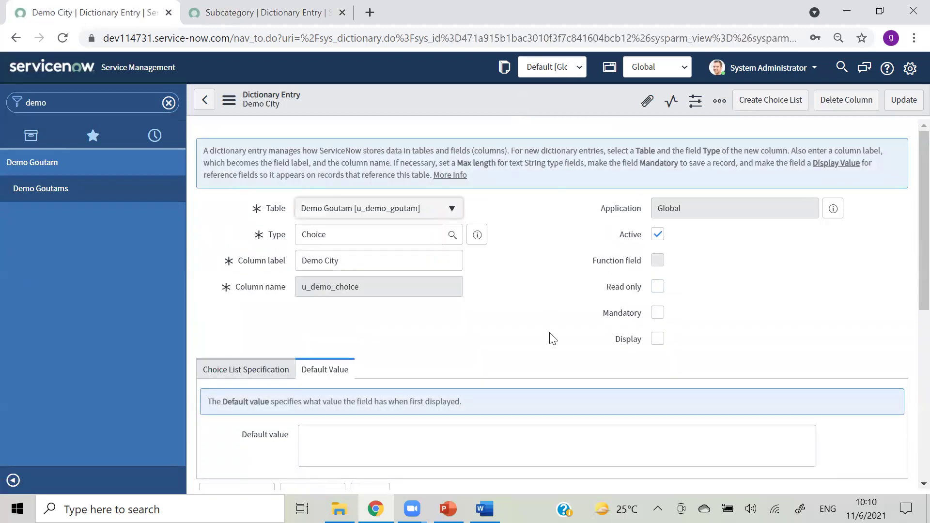
Step: Review the Subcategory entry's field type, dependent field and calculated value settings for reference
left_click(242, 14)
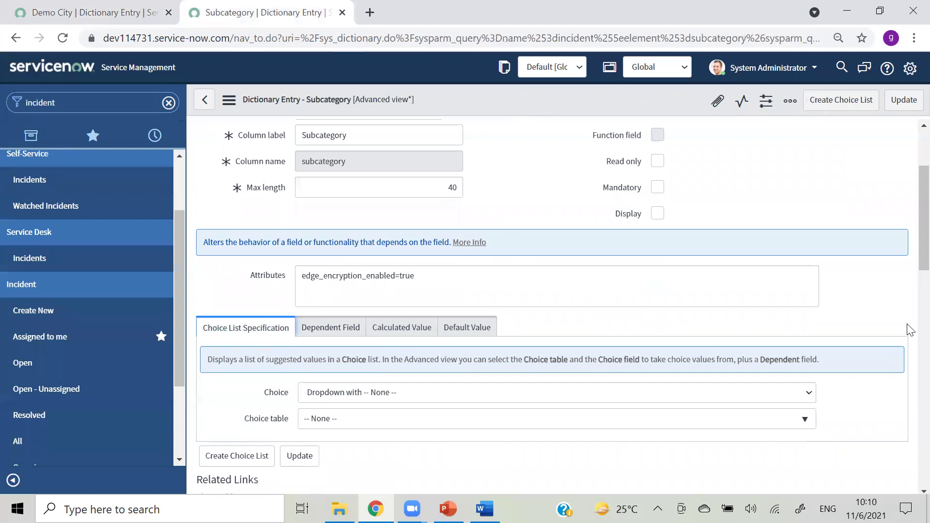
scroll(908, 209, "up", 3)
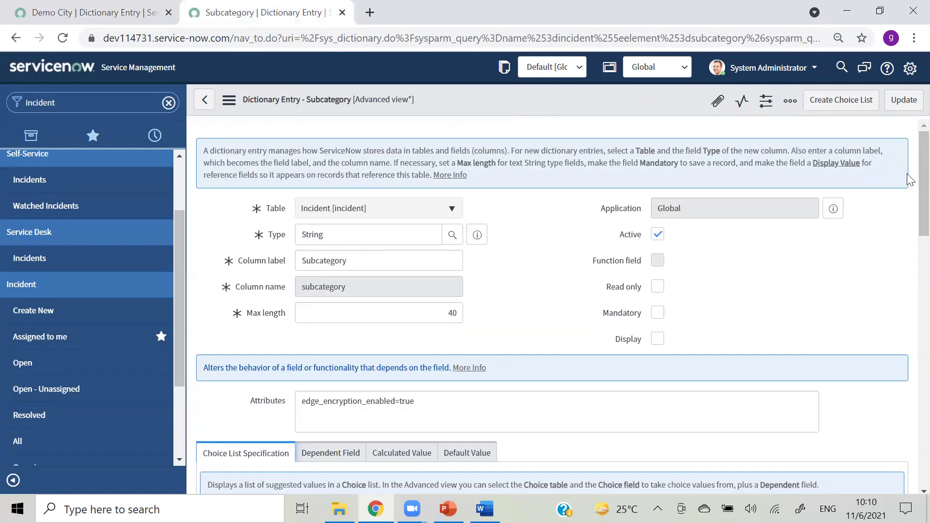
scroll(909, 178, "down", 3)
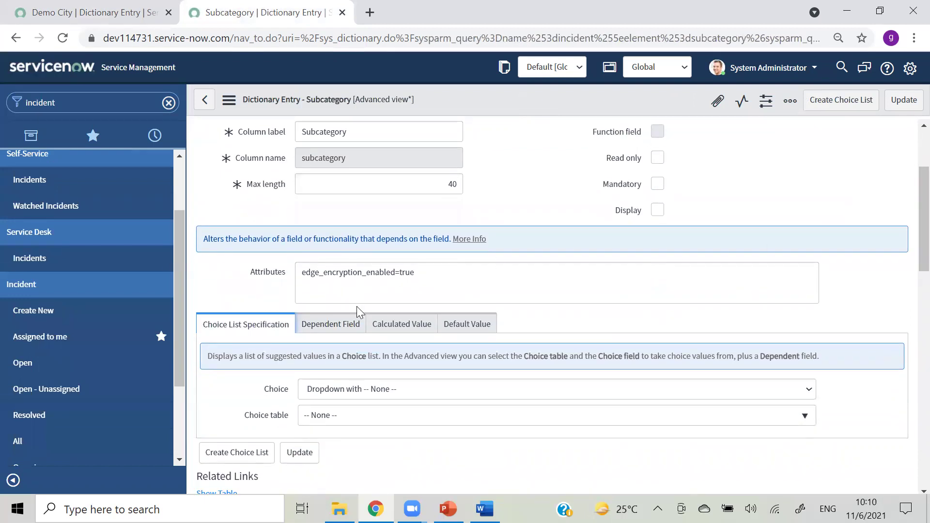
left_click(323, 334)
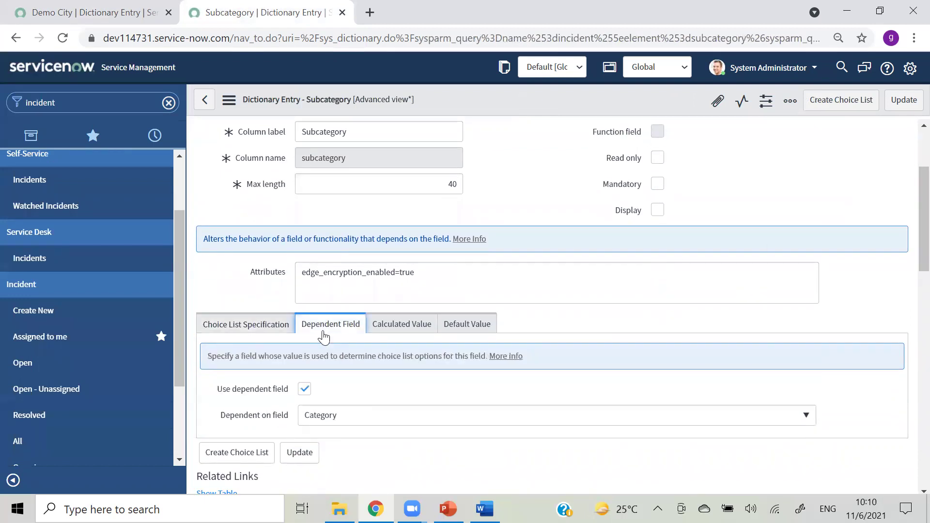
left_click(384, 329)
left_click(263, 328)
Step: Set the Demo City dictionary entry's type back to String and save it
left_click(144, 14)
left_click_drag(384, 234, 294, 235)
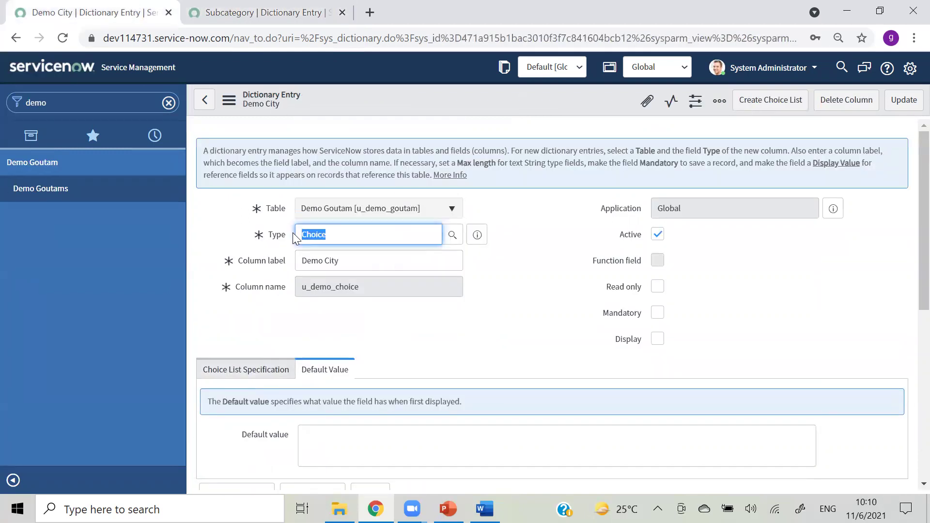
type("string")
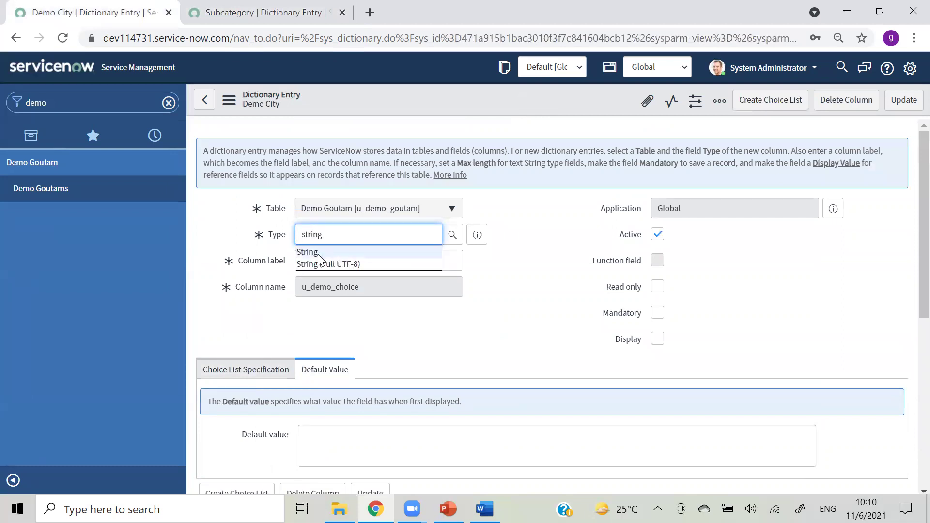
left_click(319, 254)
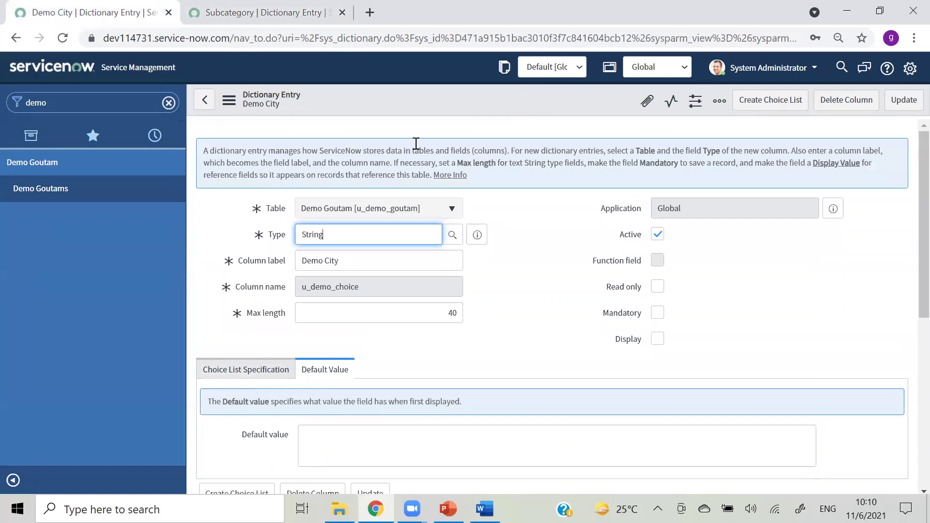
right_click(376, 98)
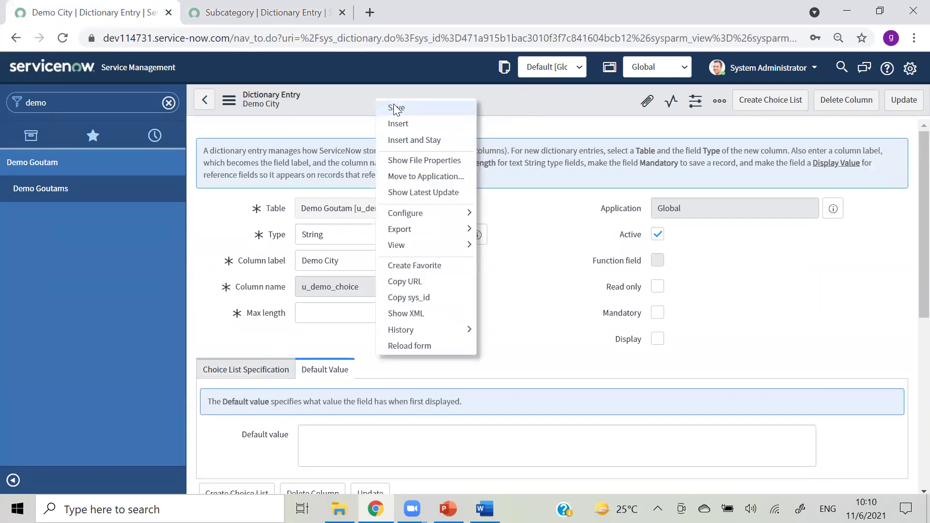
left_click(395, 108)
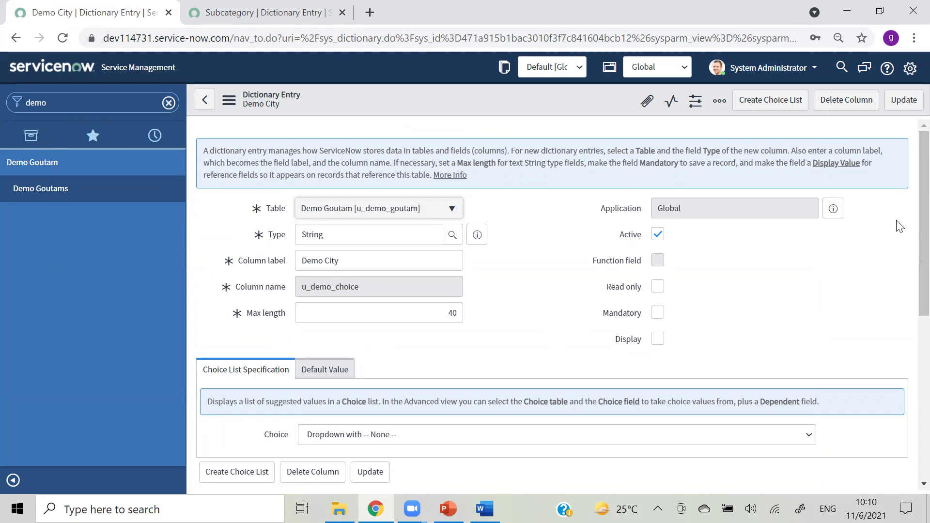
Step: Compare the specification sections offered by the Demo City entry with those of the Subcategory entry
scroll(910, 213, "down", 2)
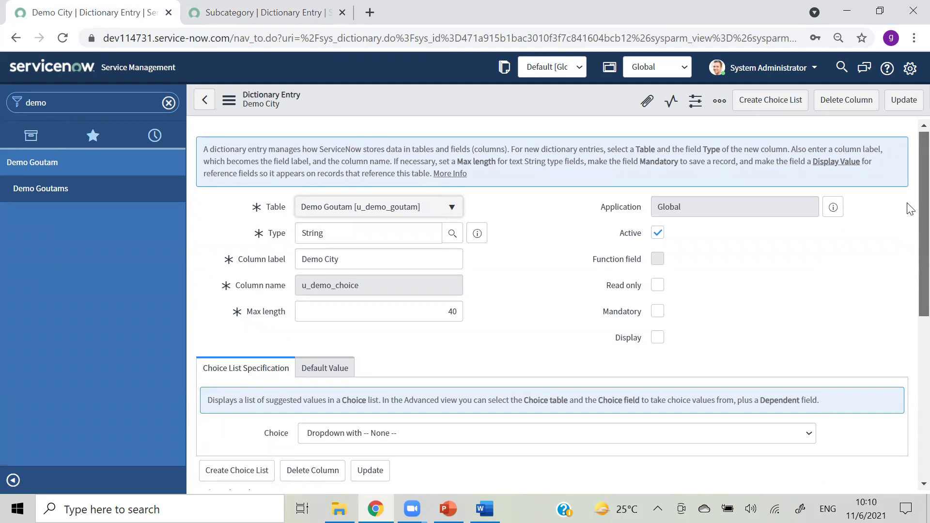
scroll(910, 226, "down", 3)
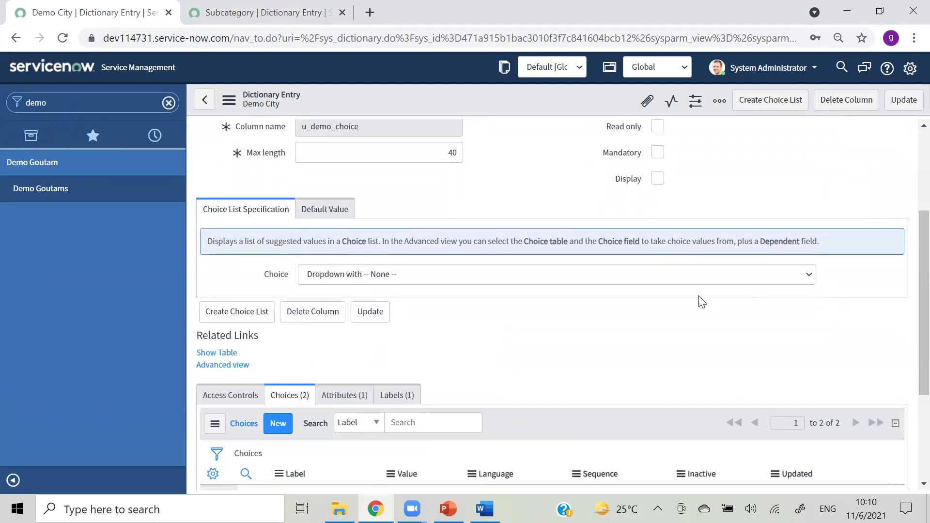
left_click(259, 14)
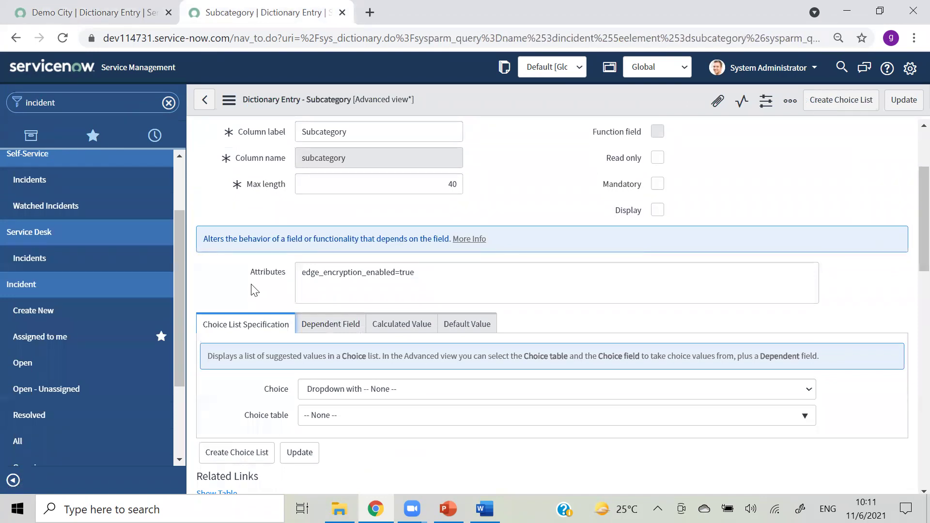
Step: Update the Demo City dictionary entry and reload its page in the browser
left_click(68, 14)
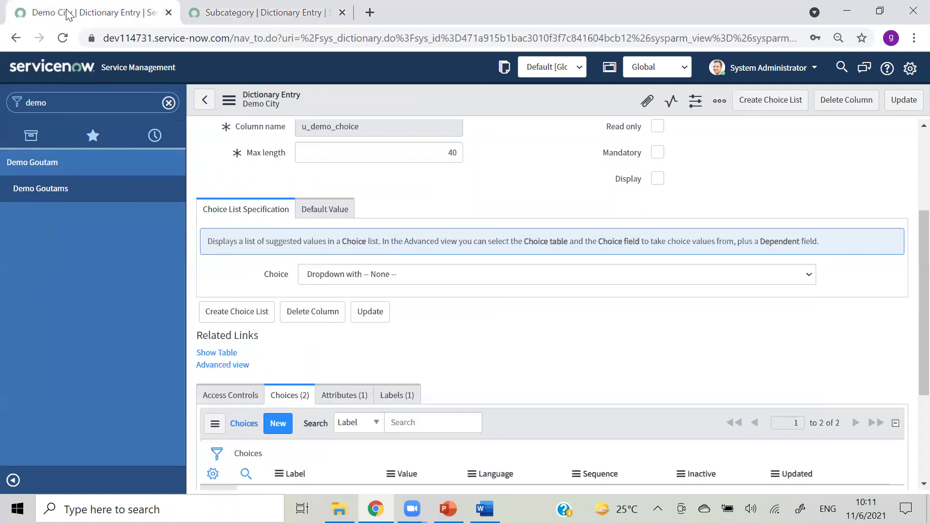
left_click(904, 100)
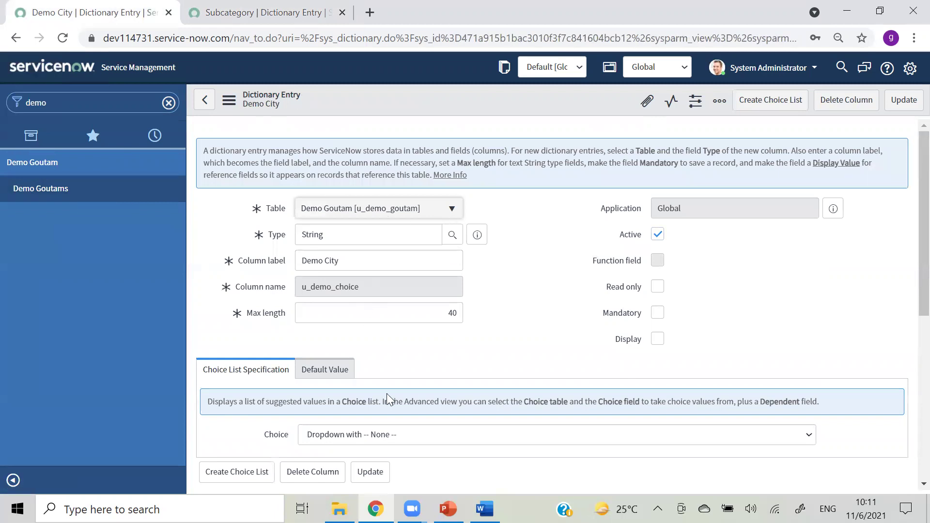
left_click(62, 38)
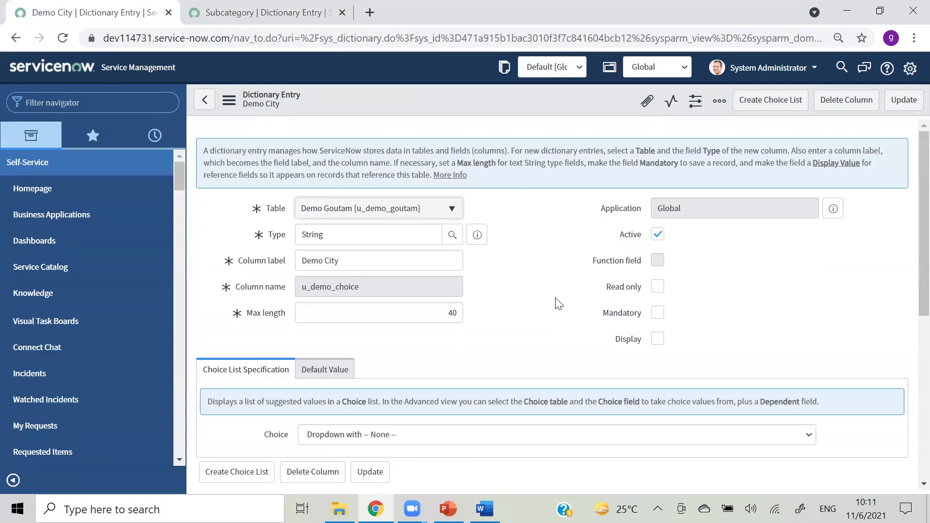
Step: Set the Demo City dictionary entry's type to Choice and save the entry
right_click(447, 99)
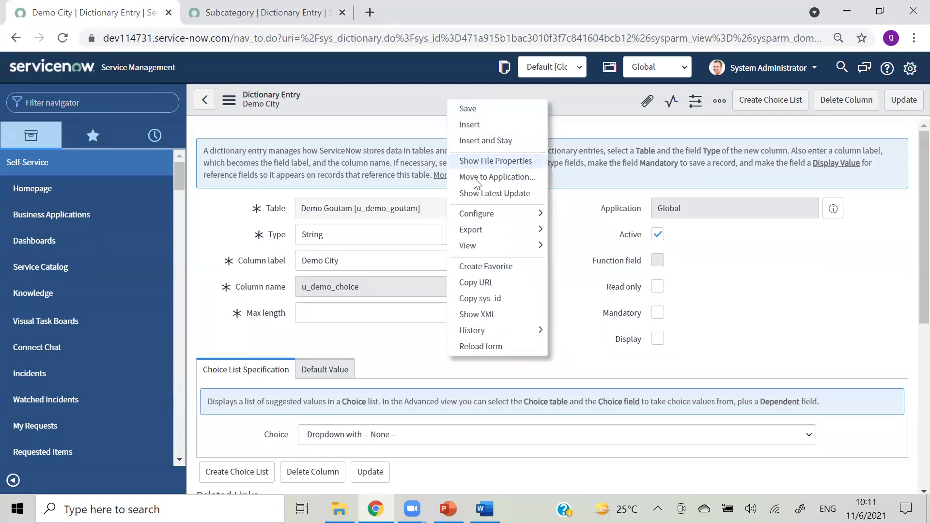
left_click(401, 364)
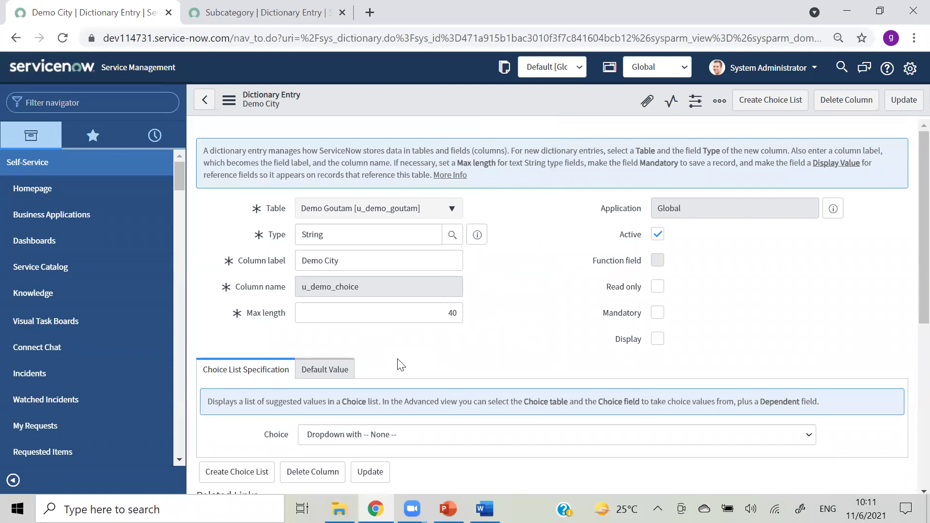
left_click(842, 68)
left_click(450, 237)
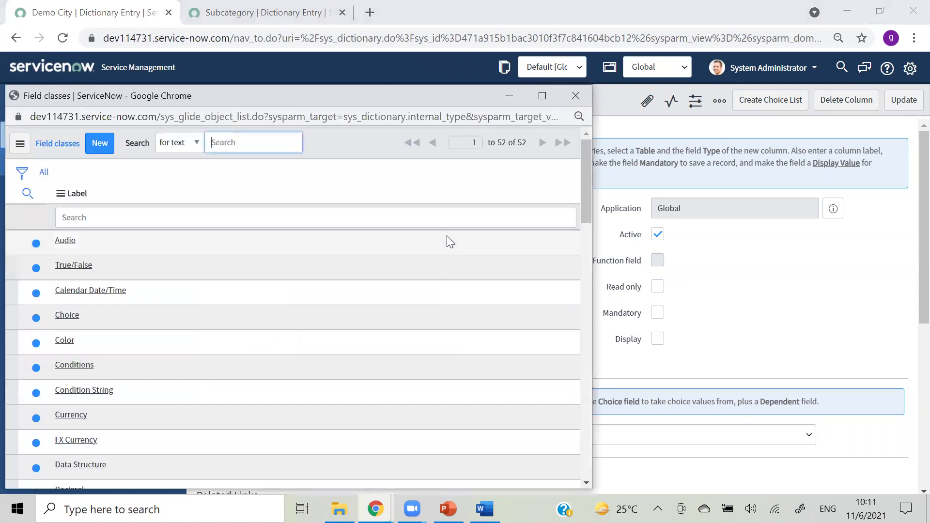
left_click(140, 214)
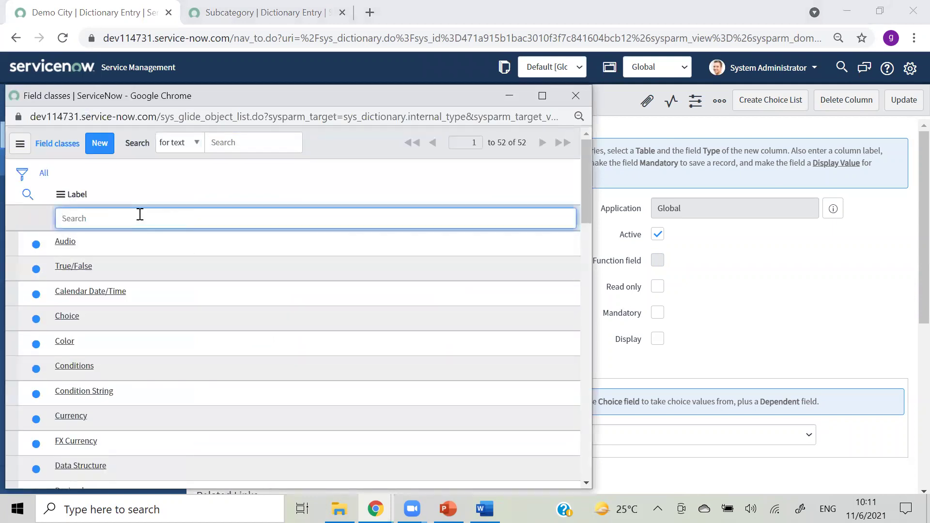
left_click(67, 316)
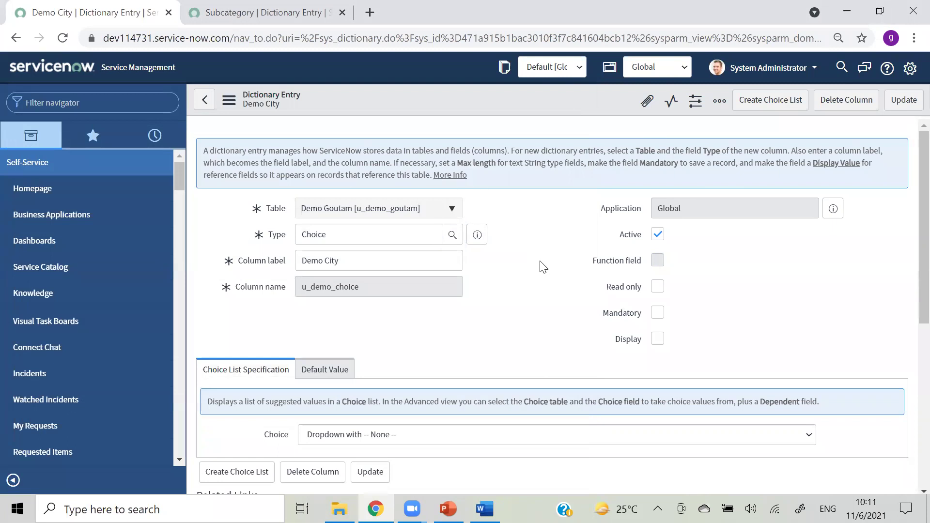
left_click(904, 100)
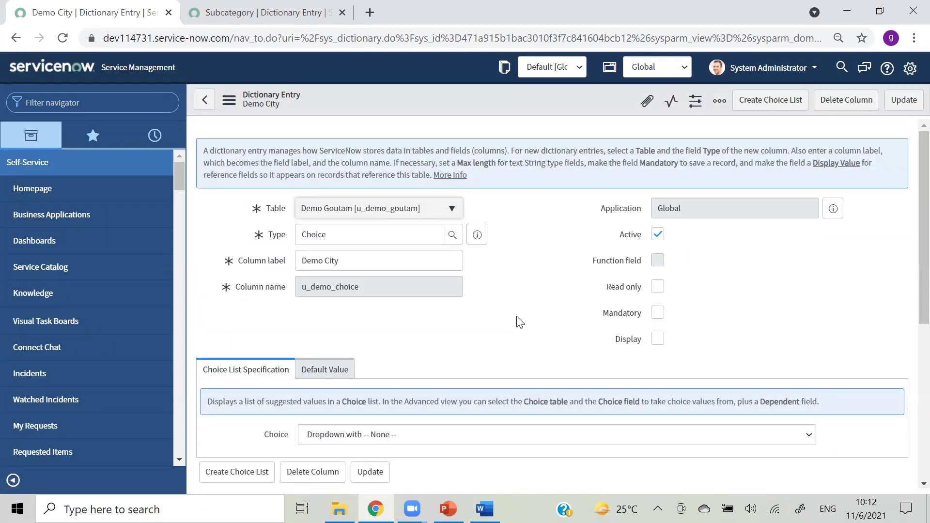
Step: Switch the Demo City dictionary entry to the Advanced view
scroll(908, 242, "down", 2)
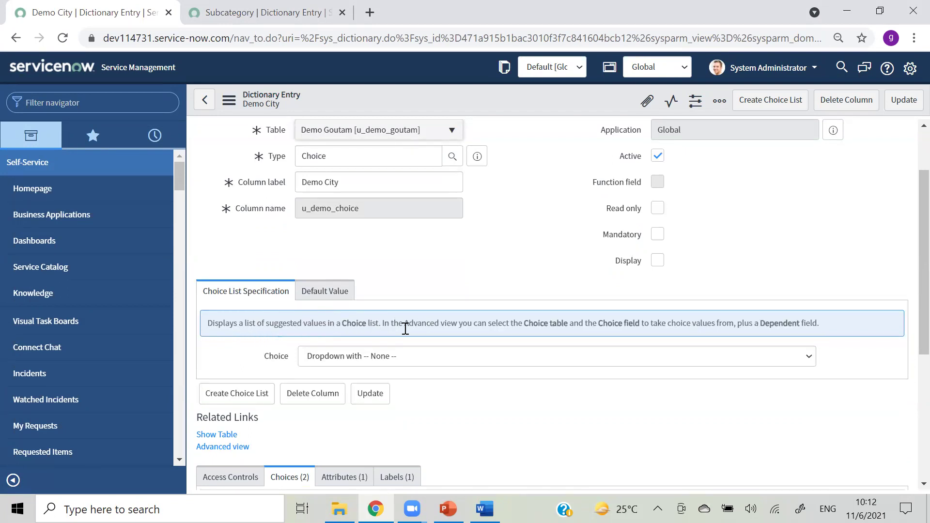
left_click(230, 100)
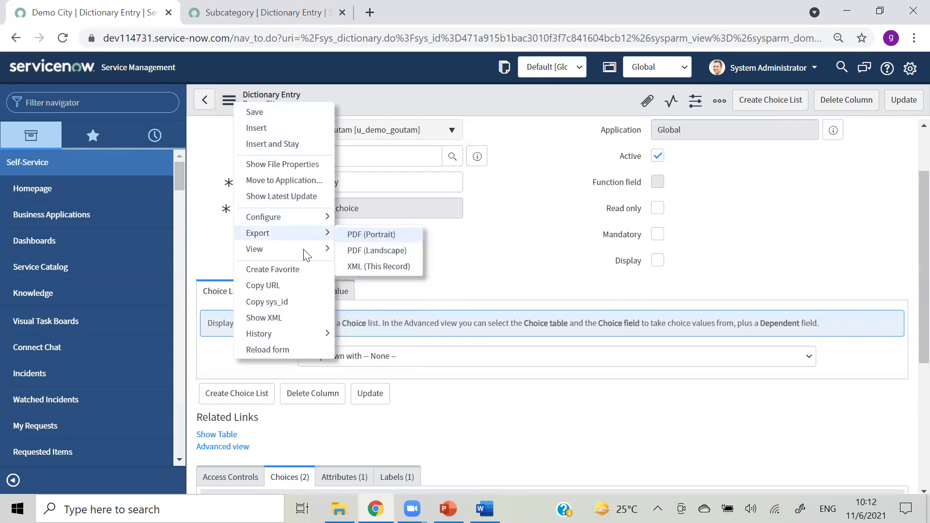
mouse_move(303, 249)
left_click(357, 251)
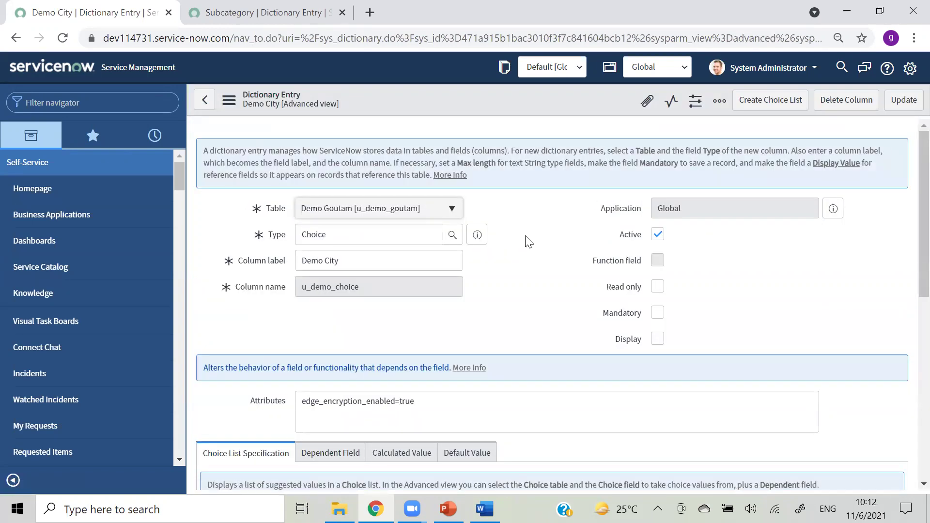
left_click(237, 99)
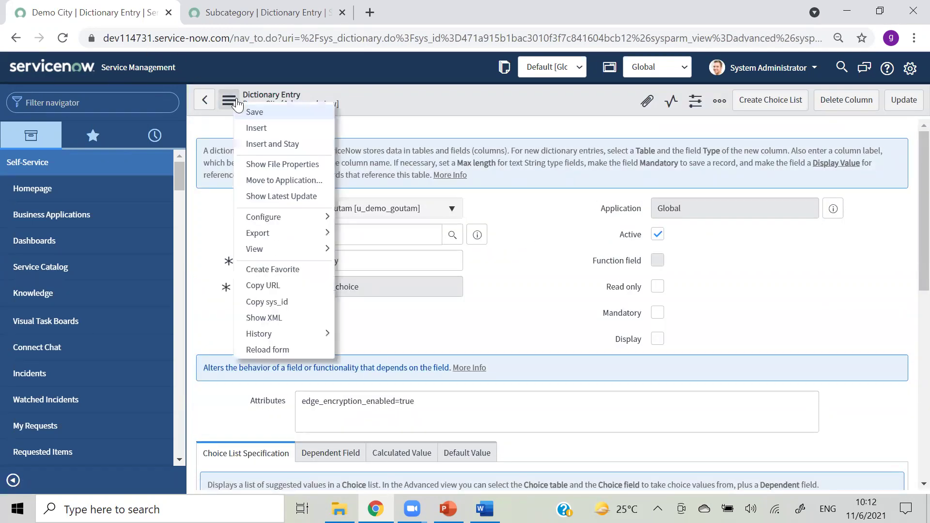
mouse_move(301, 249)
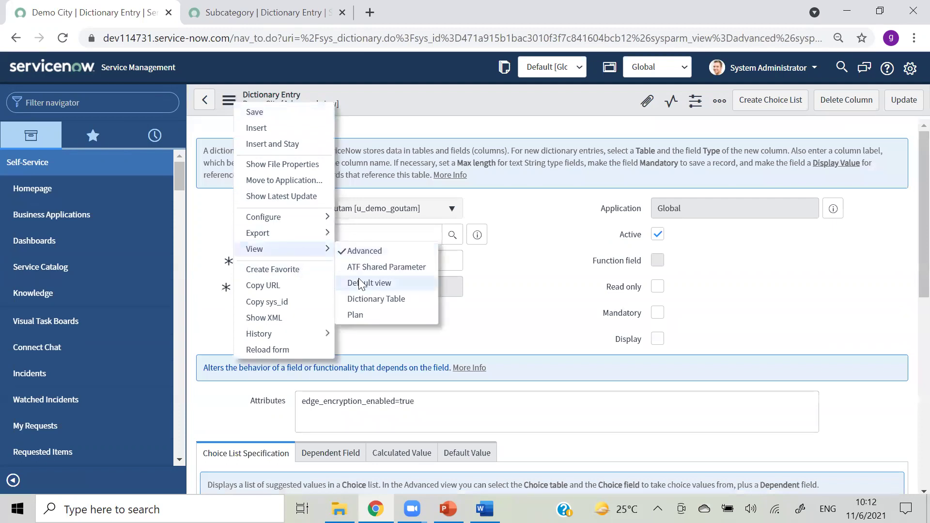
left_click(374, 252)
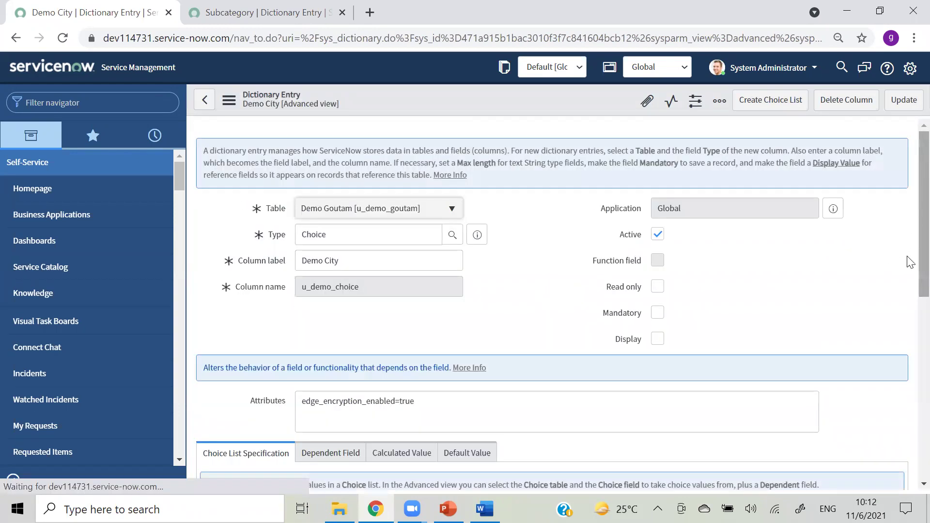
Step: Enable the dependent field option for Demo City, make it dependent on Demo State, and save the entry
scroll(910, 289, "down", 4)
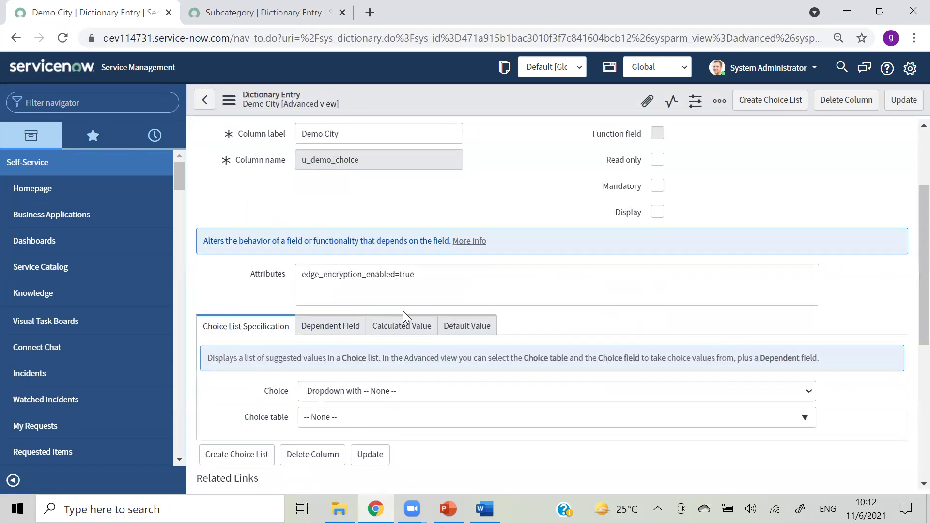
scroll(910, 291, "down", 3)
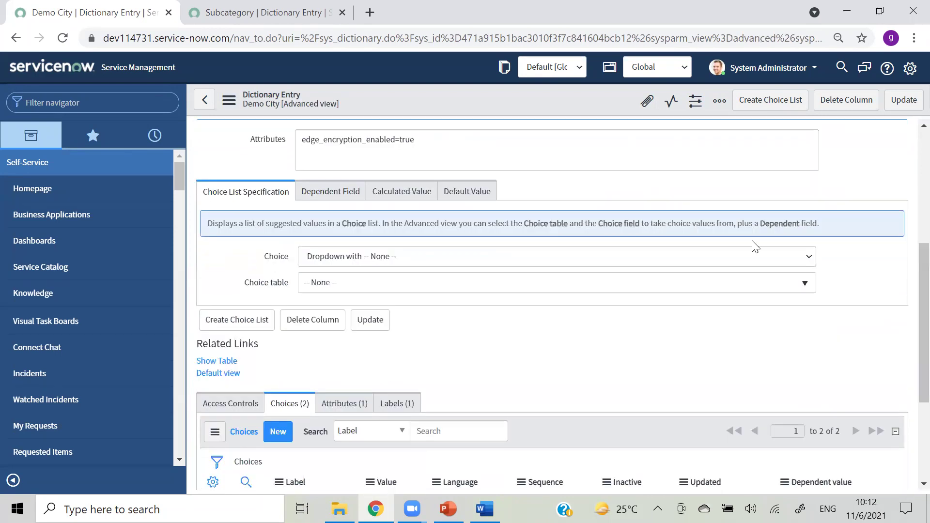
left_click(330, 197)
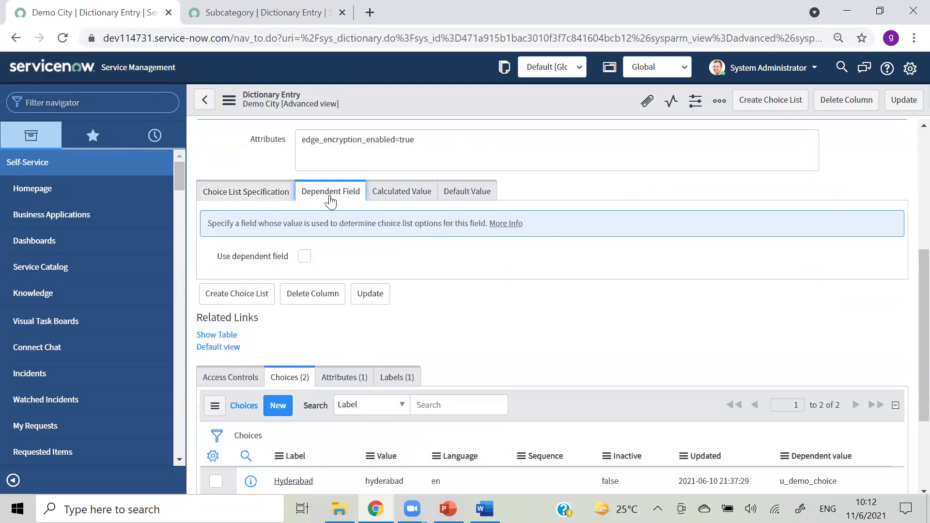
left_click(304, 256)
left_click(363, 284)
left_click(492, 274)
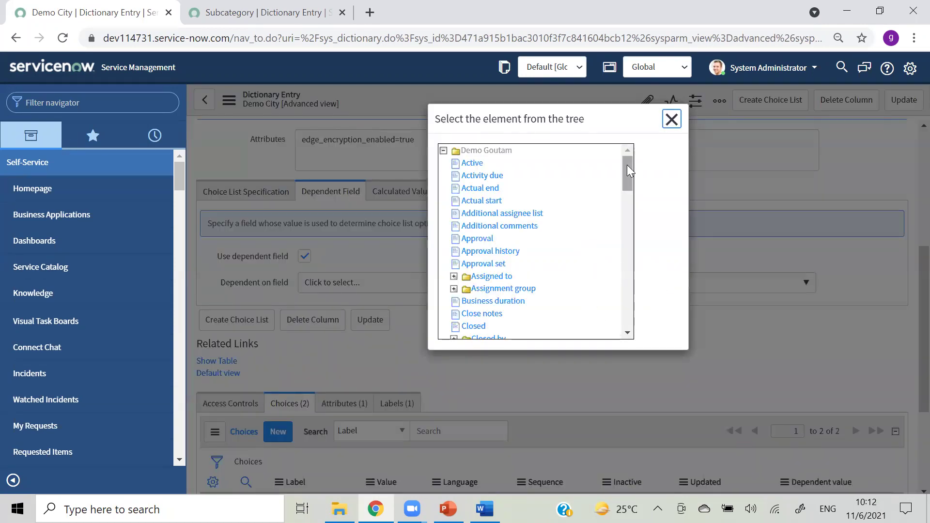
left_click_drag(627, 167, 630, 220)
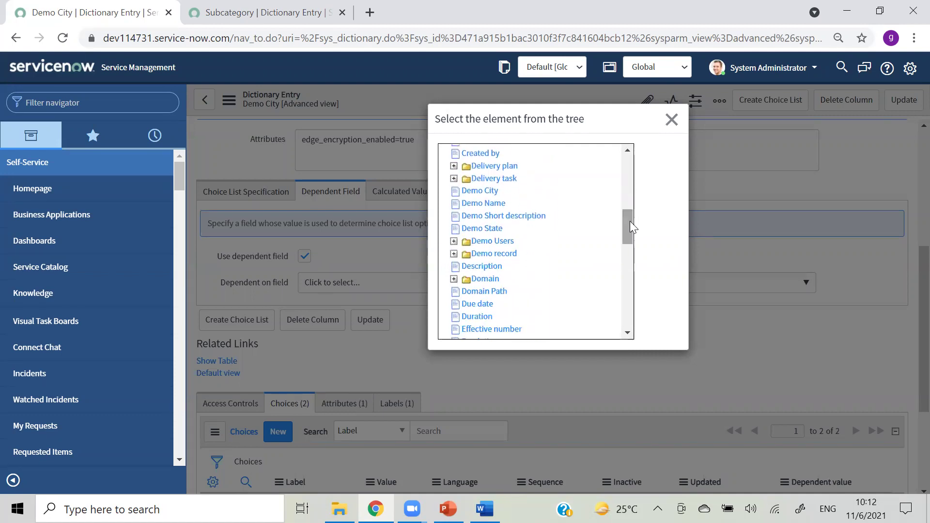
left_click(468, 229)
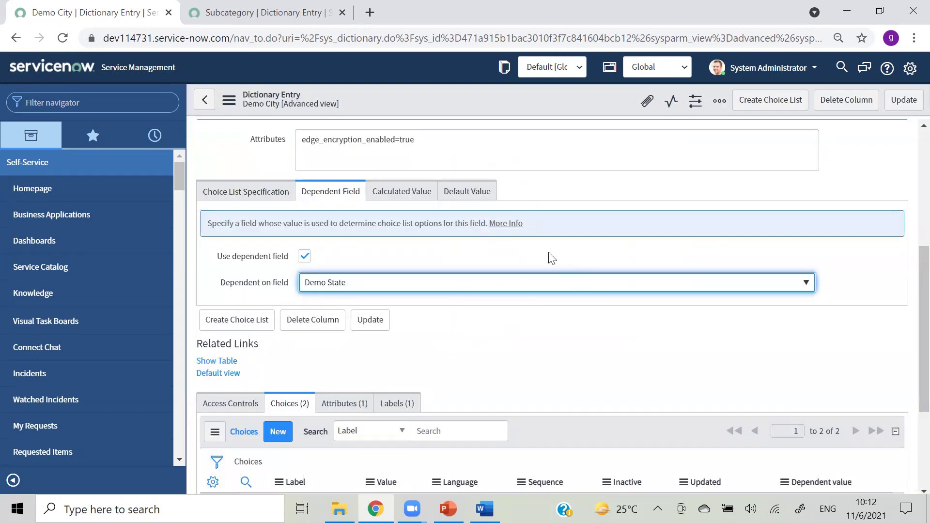
right_click(513, 101)
left_click(533, 113)
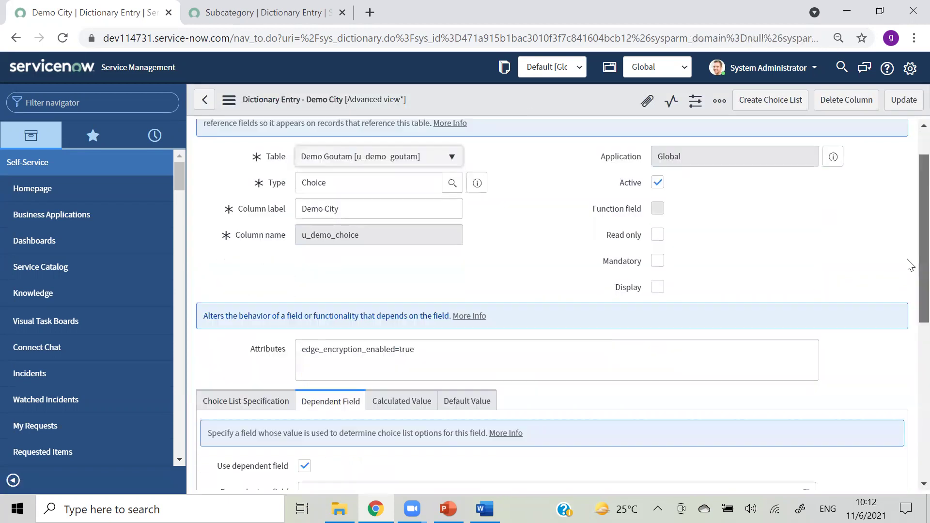
Step: Open the Hyderabad choice record of Demo City in a separate browser tab
scroll(910, 265, "down", 3)
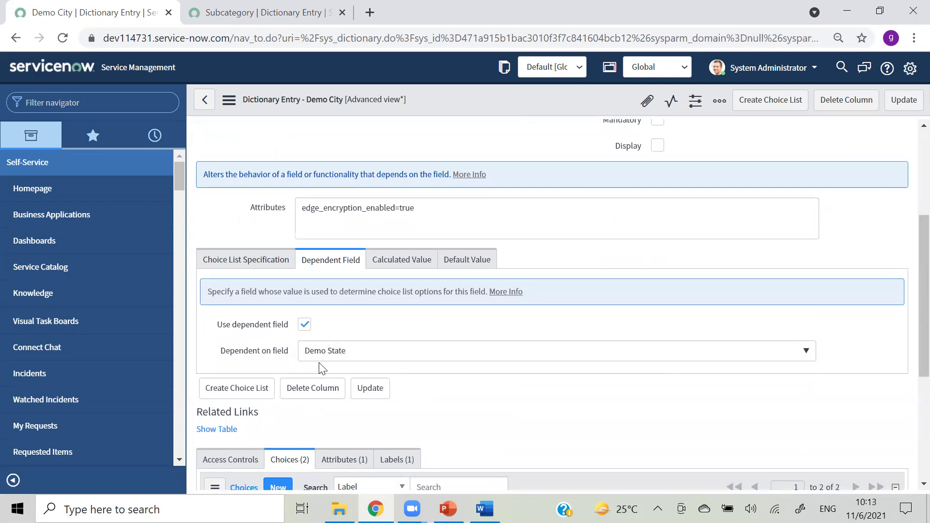
scroll(907, 291, "down", 5)
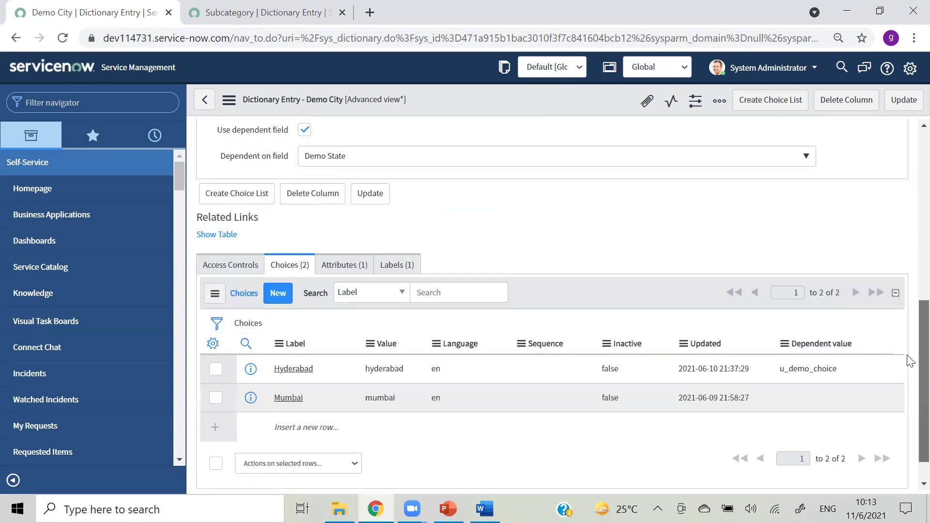
right_click(251, 342)
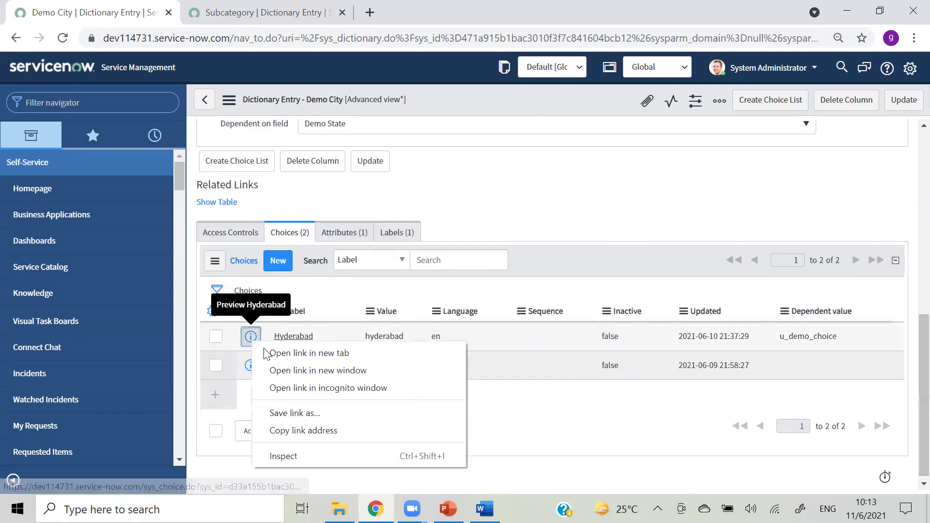
left_click(279, 354)
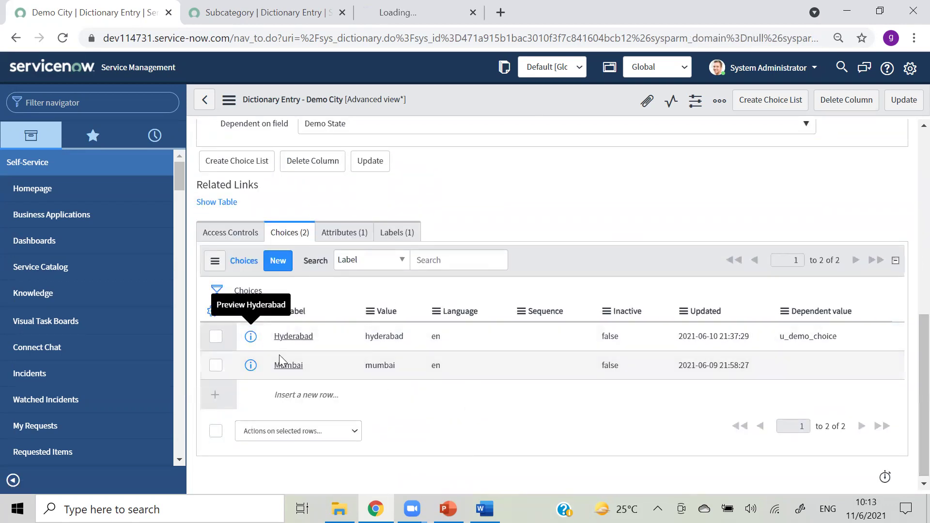
left_click(408, 23)
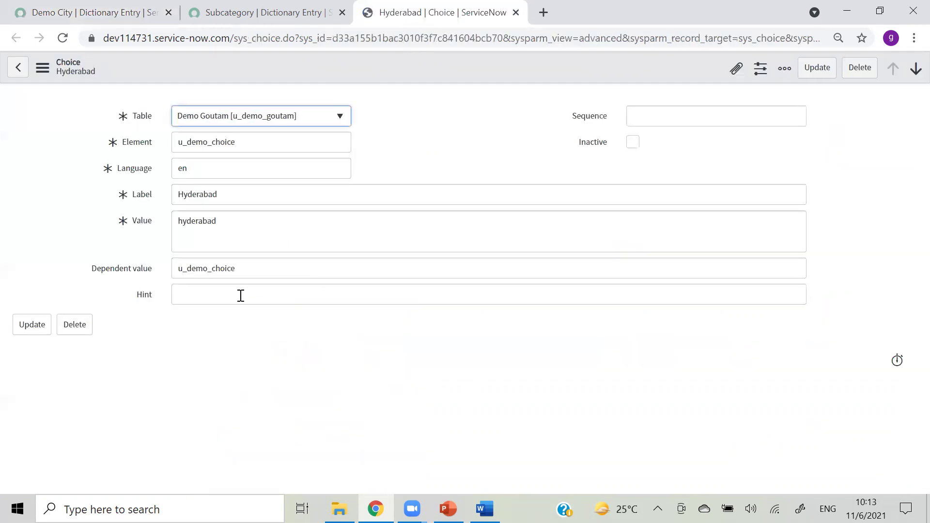
Step: Clear the u_demo_choice dependent value from the Hyderabad choice record
left_click(262, 273)
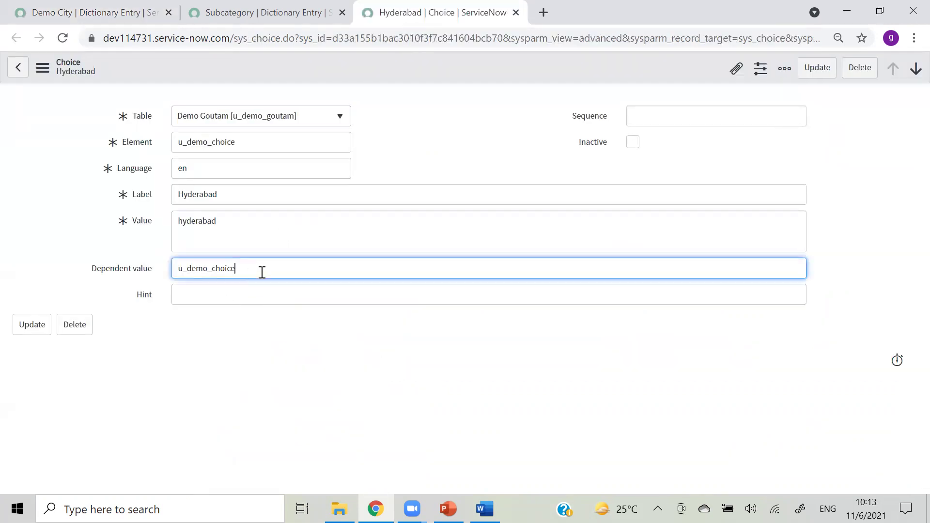
key("BackSpace")
key("BackSpace")
key("BackSpace")
key("BackSpace")
key("BackSpace")
key("BackSpace")
key("BackSpace")
key("BackSpace")
key("BackSpace")
key("BackSpace")
key("BackSpace")
key("BackSpace")
Step: In a duplicate of the Demo City tab, find the demo table with "demo", start a new record and examine the Demo State choices
left_click(75, 13)
right_click(75, 13)
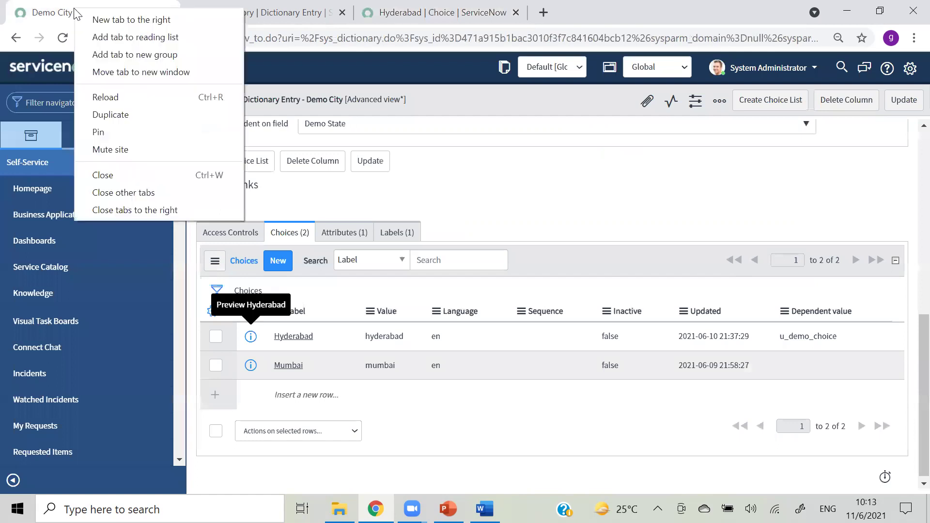
left_click(110, 115)
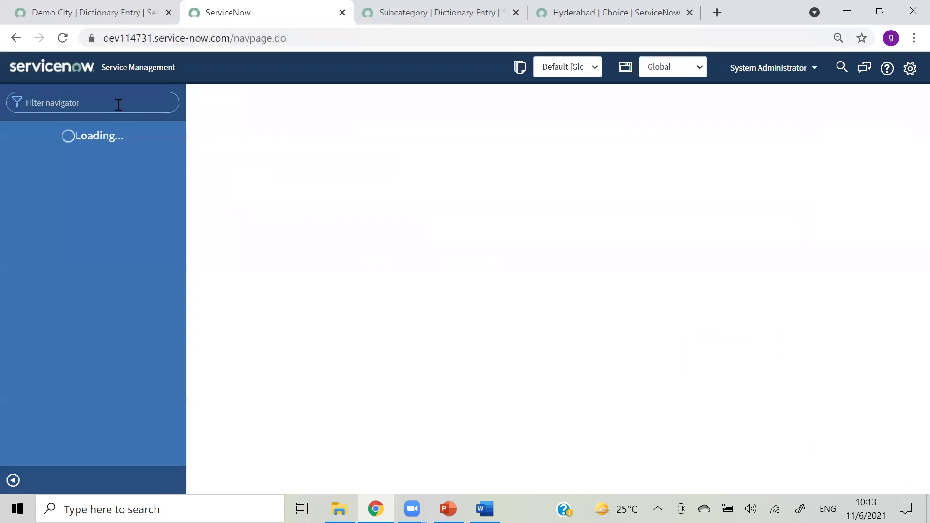
left_click(119, 102)
type("demo")
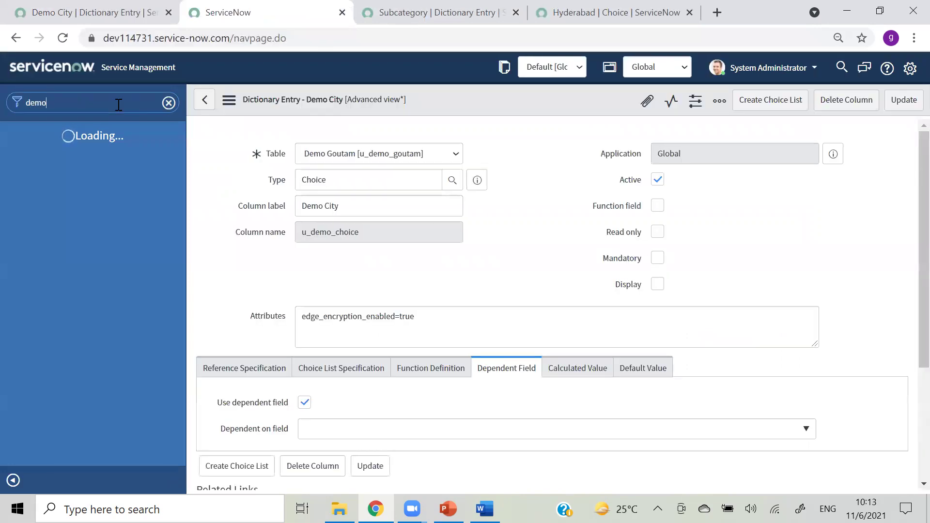
left_click(65, 200)
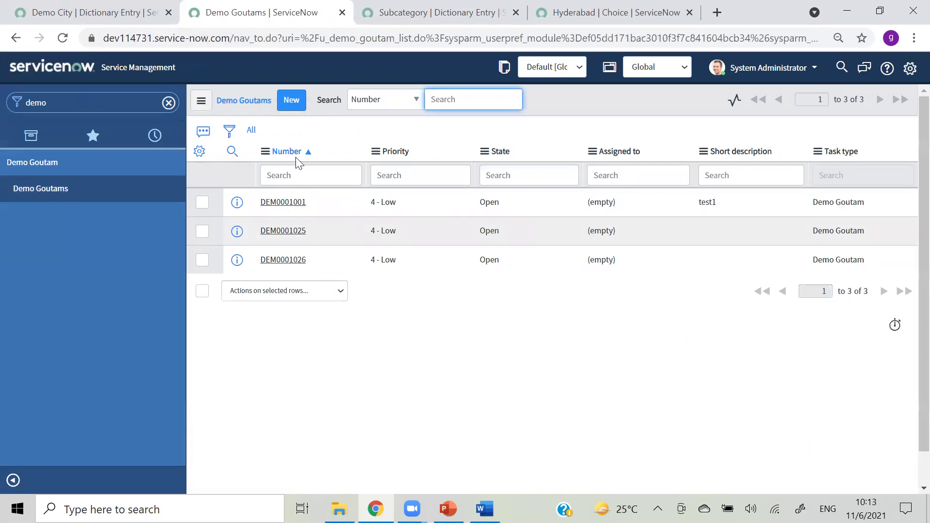
left_click(294, 99)
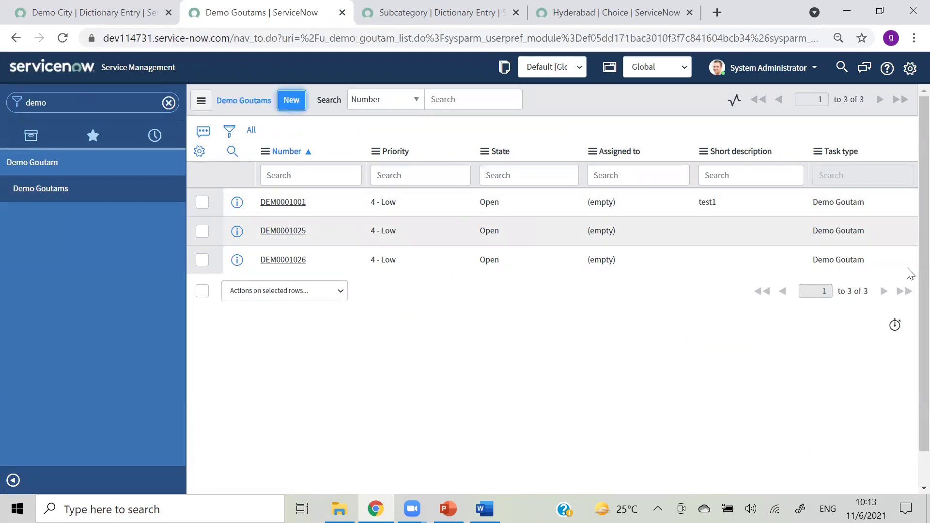
scroll(338, 254, "down", 5)
left_click(326, 242)
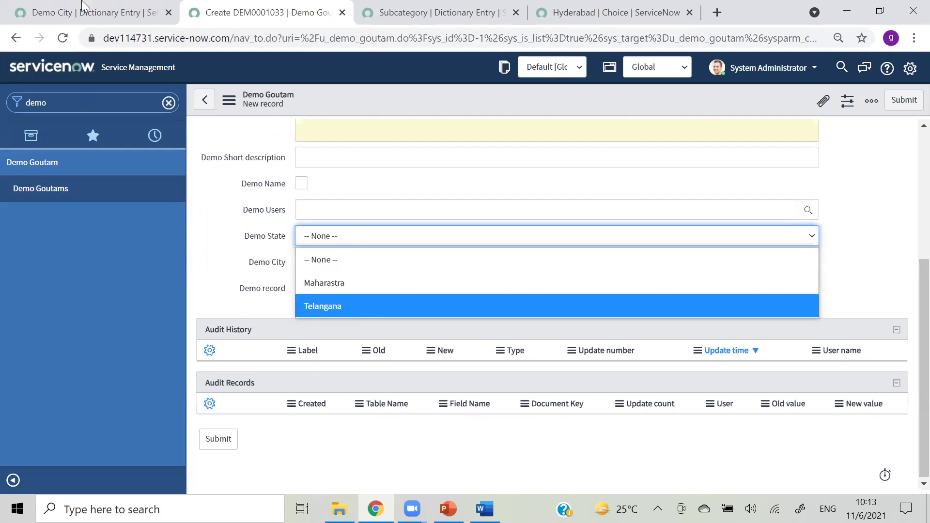
Step: Set the Hyderabad choice's dependent value to telangana and save the record
left_click(381, 19)
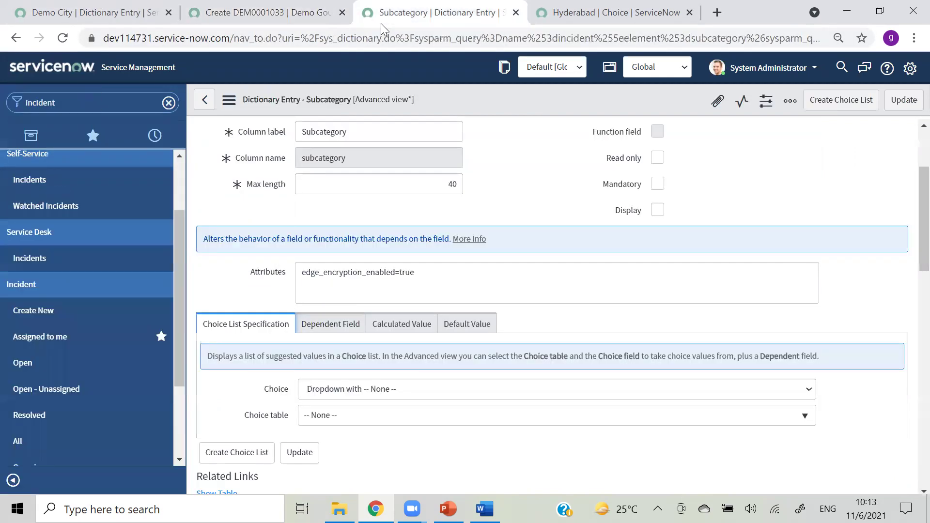
left_click(651, 18)
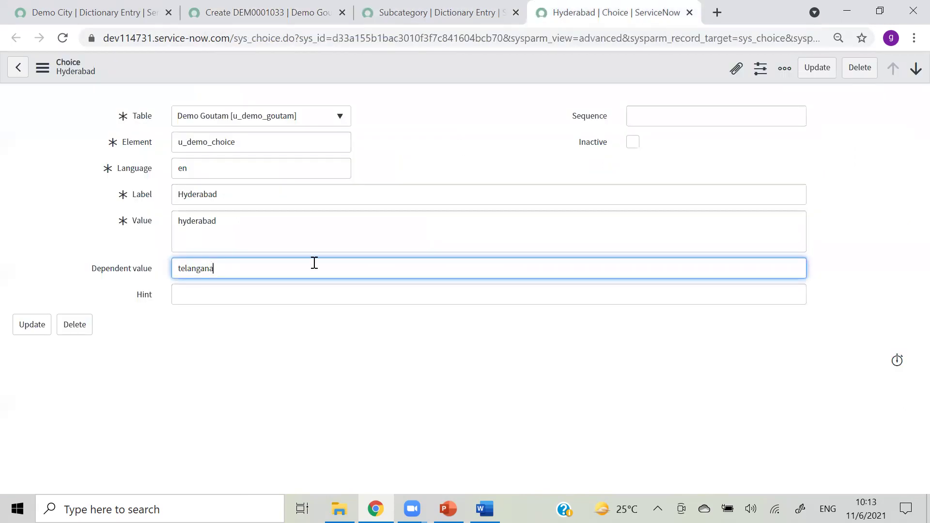
right_click(476, 60)
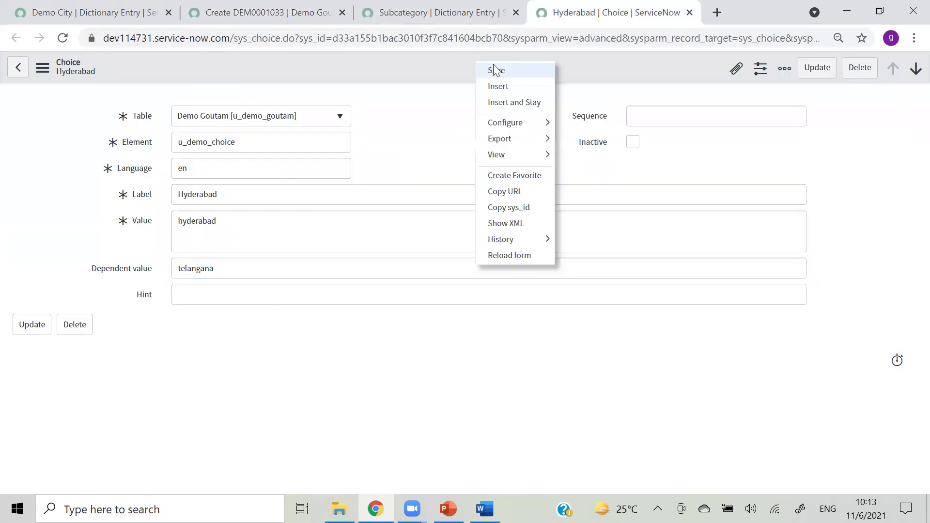
left_click(497, 72)
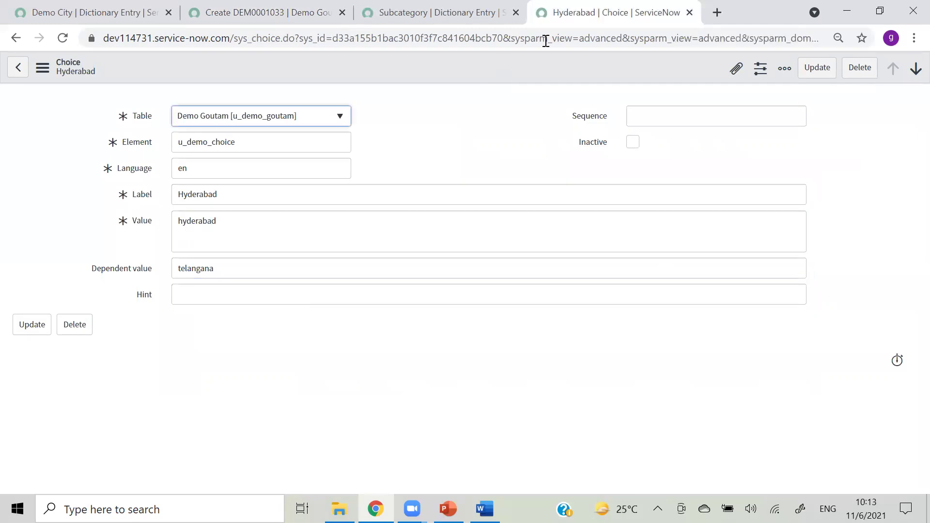
Step: Close the Hyderabad choice record's tab and open the Mumbai choice record of Demo City in a separate browser tab
left_click(690, 13)
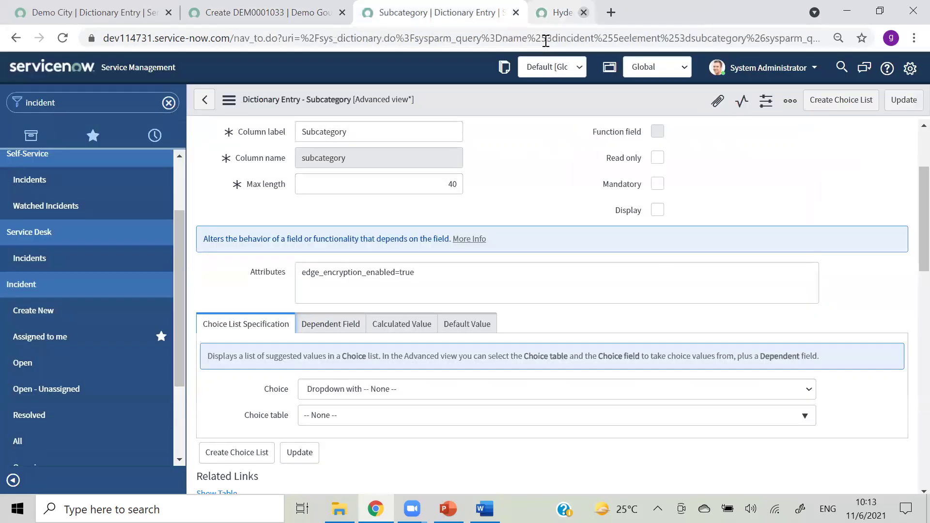
scroll(910, 294, "down", 7)
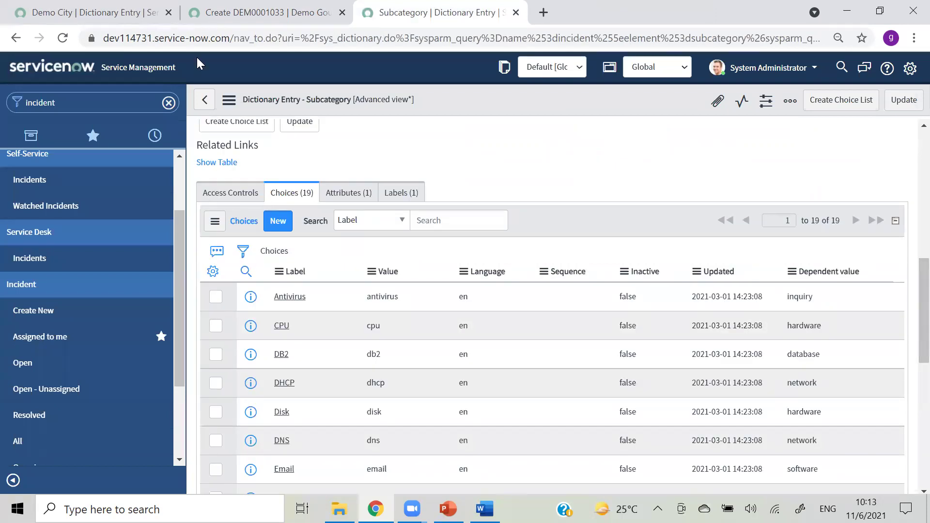
left_click(104, 12)
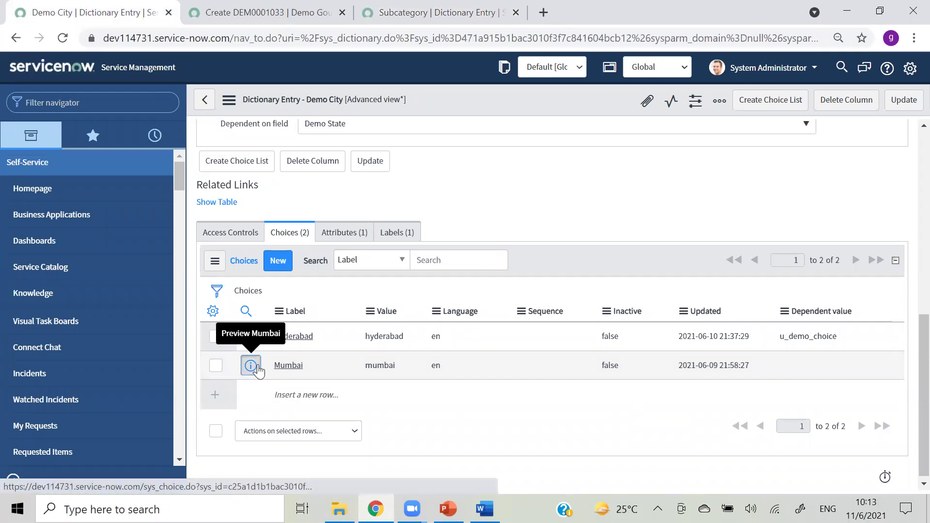
right_click(258, 367)
left_click(293, 377)
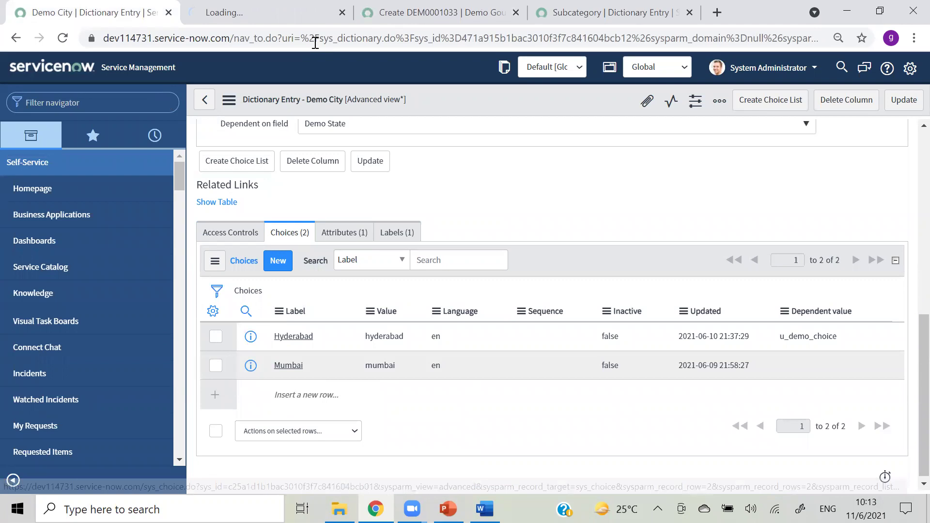
Step: Set the Mumbai choice's dependent value to maharastra and save the record
key("ctrl+Tab")
left_click(208, 262)
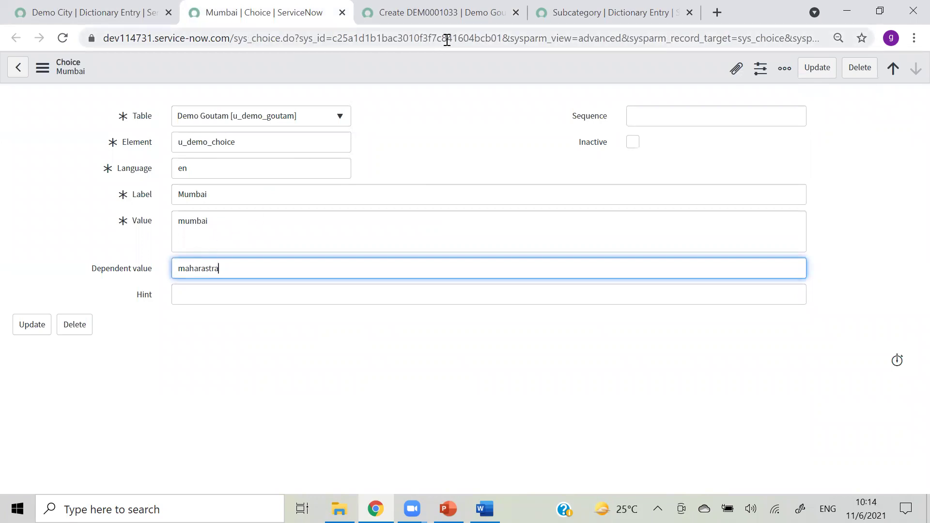
right_click(430, 74)
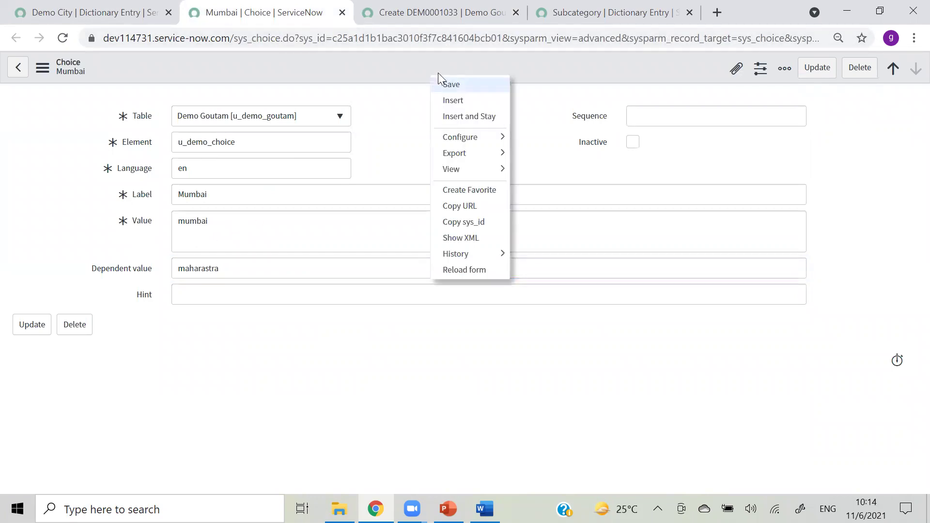
left_click(445, 80)
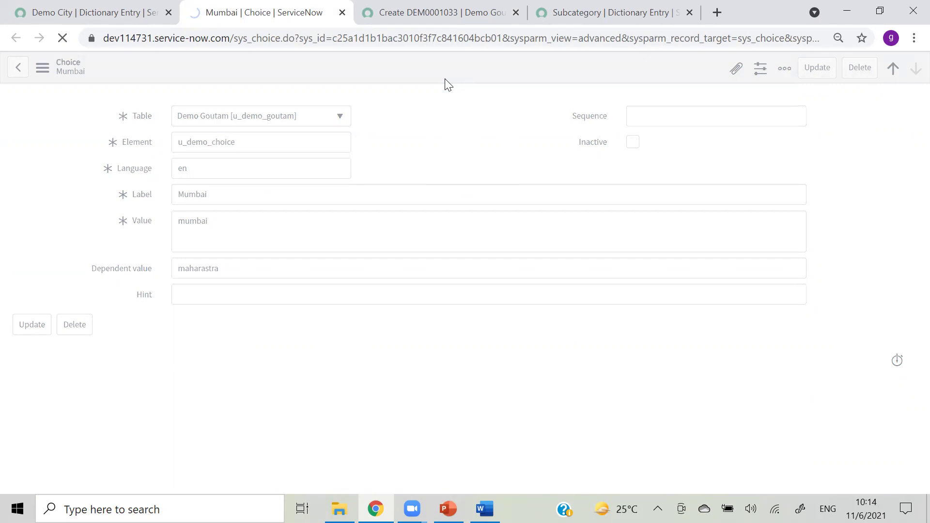
Step: In the Demo City tab, find the demo table with "demo" and start a new record
left_click(77, 14)
left_click(83, 106)
type("demo")
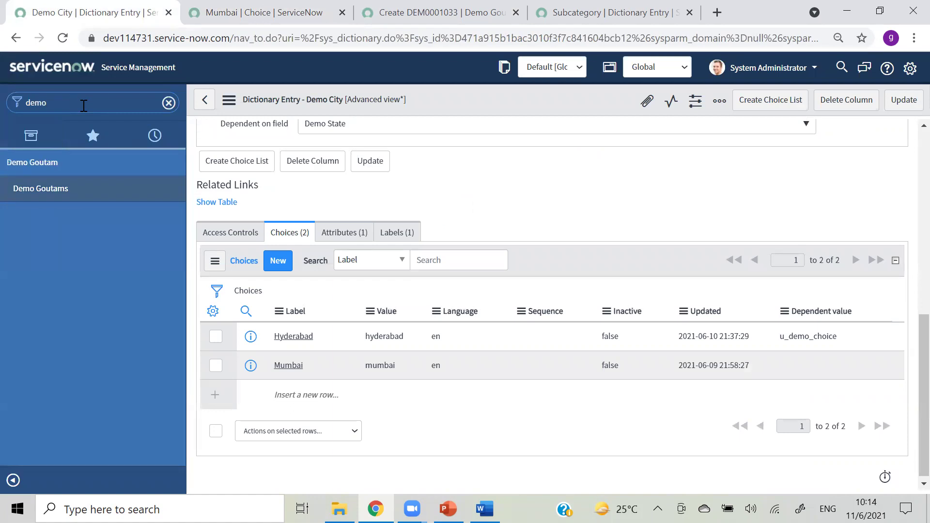
left_click(35, 184)
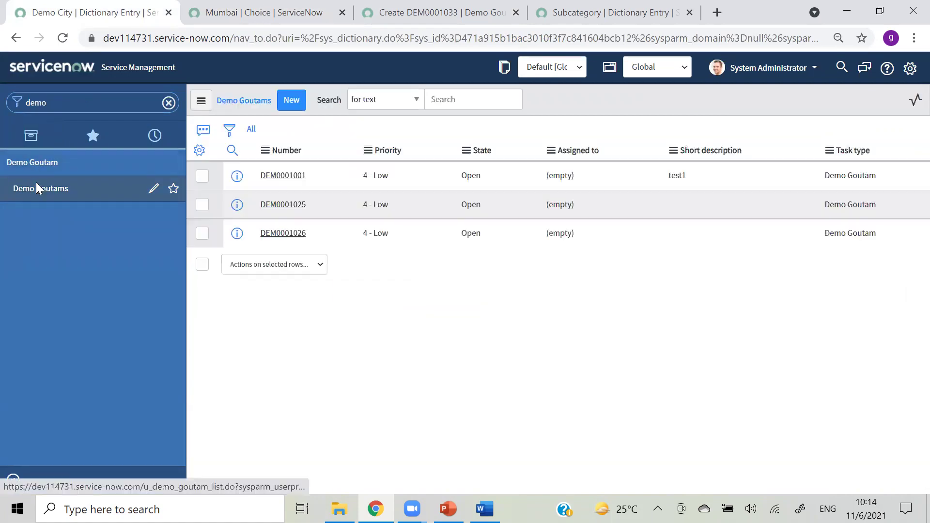
left_click(284, 106)
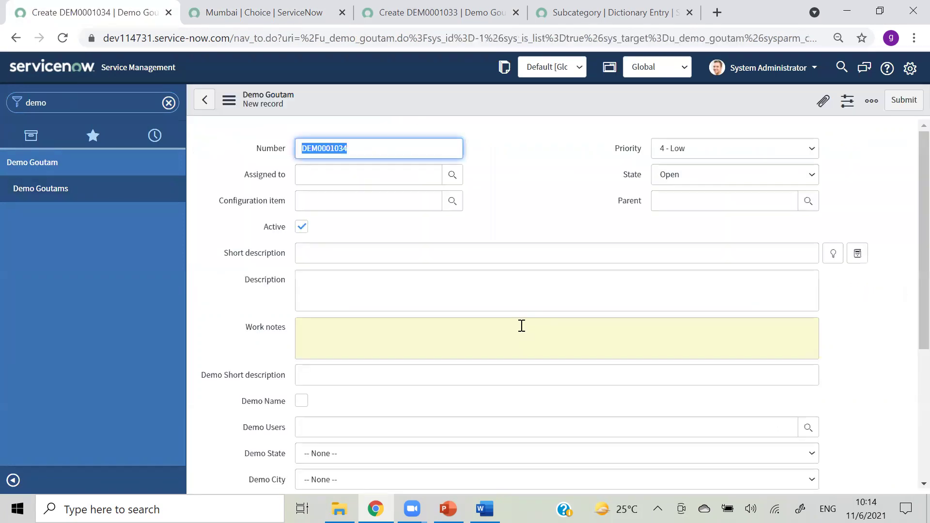
scroll(909, 242, "down", 5)
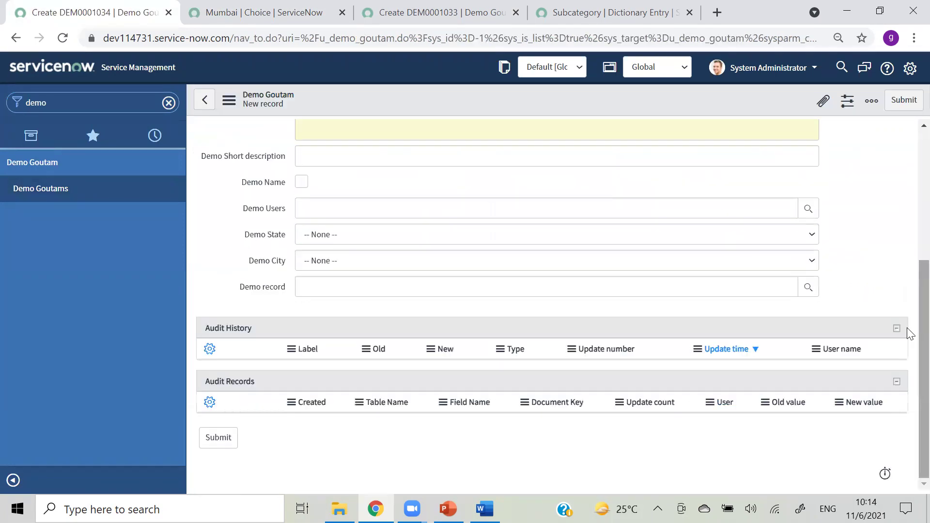
Step: Test the dependency by setting Demo State to Maharastra and to Telangana, examining the Demo City choices for each
left_click(334, 235)
left_click(333, 281)
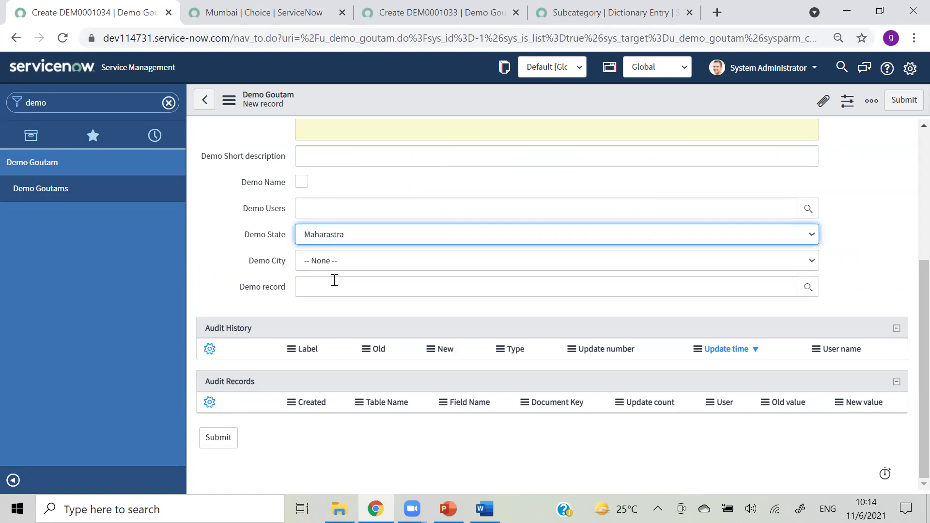
left_click(307, 261)
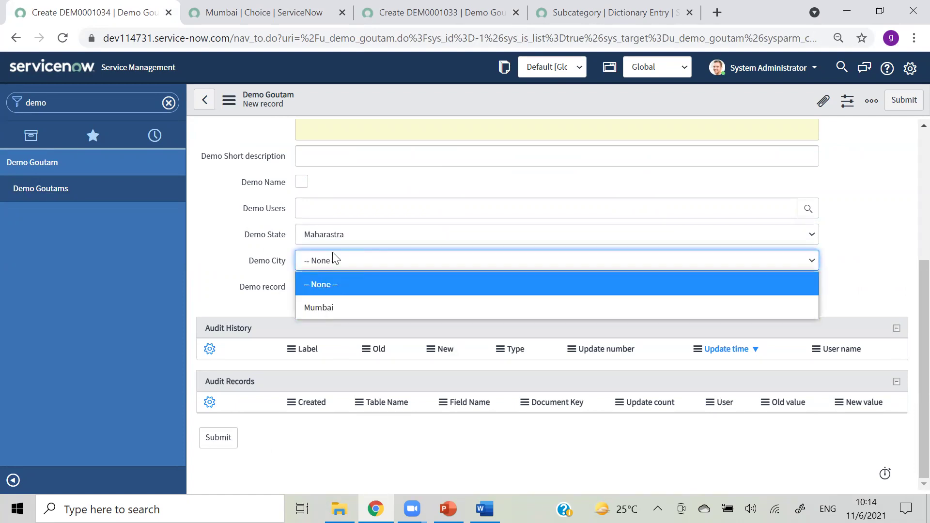
left_click(325, 243)
left_click(325, 243)
left_click(325, 243)
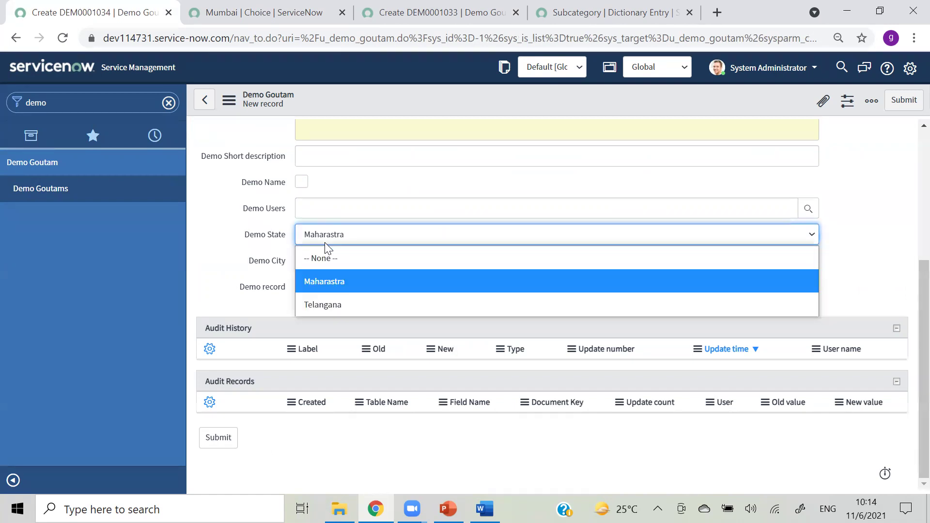
left_click(329, 307)
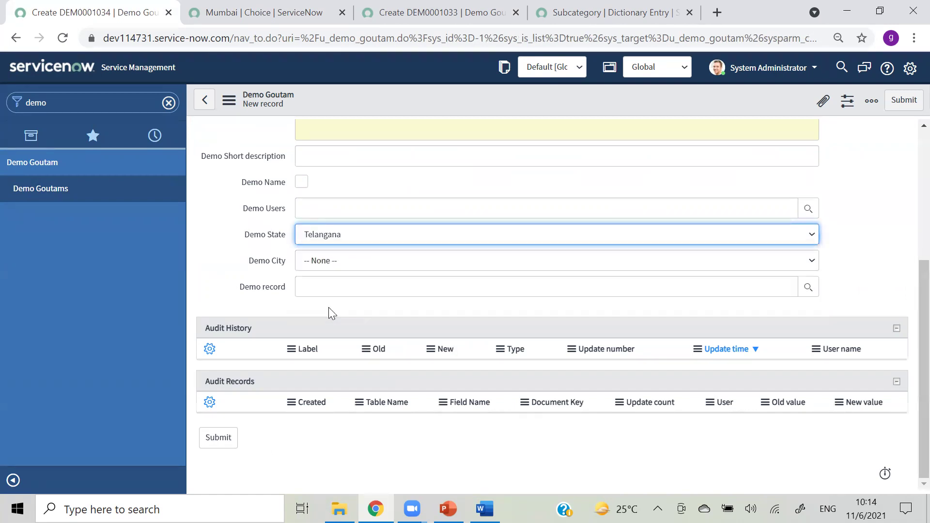
left_click(327, 260)
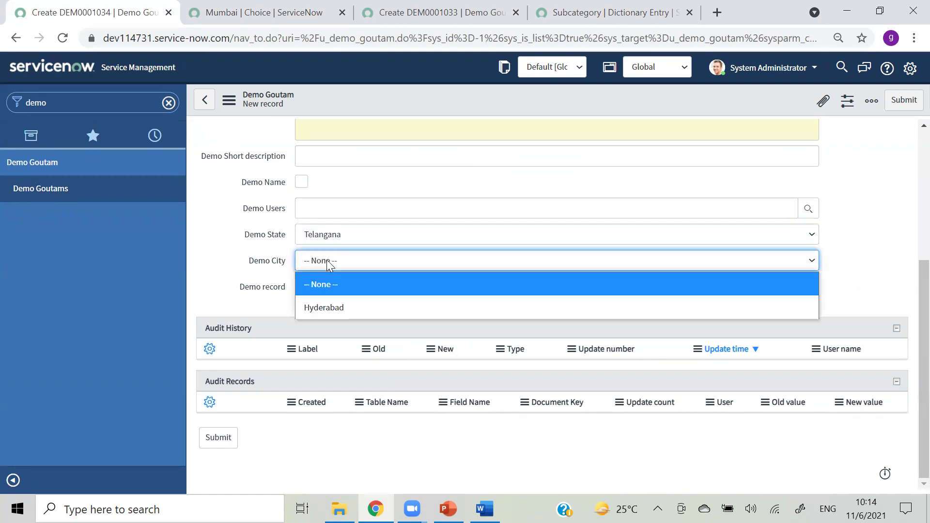
left_click(234, 265)
Step: Open the dictionary entry of the Demo State field and examine its available views and dependent field settings
left_click(111, 109)
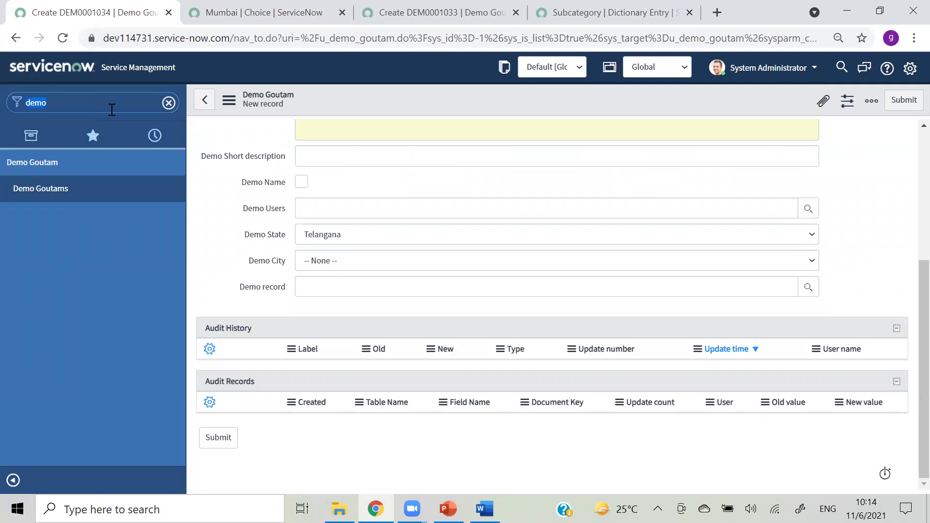
right_click(258, 235)
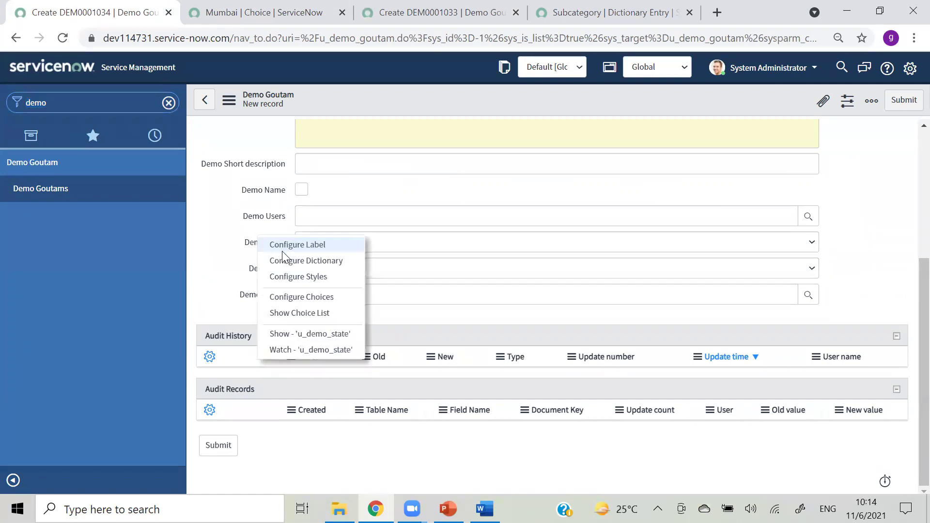
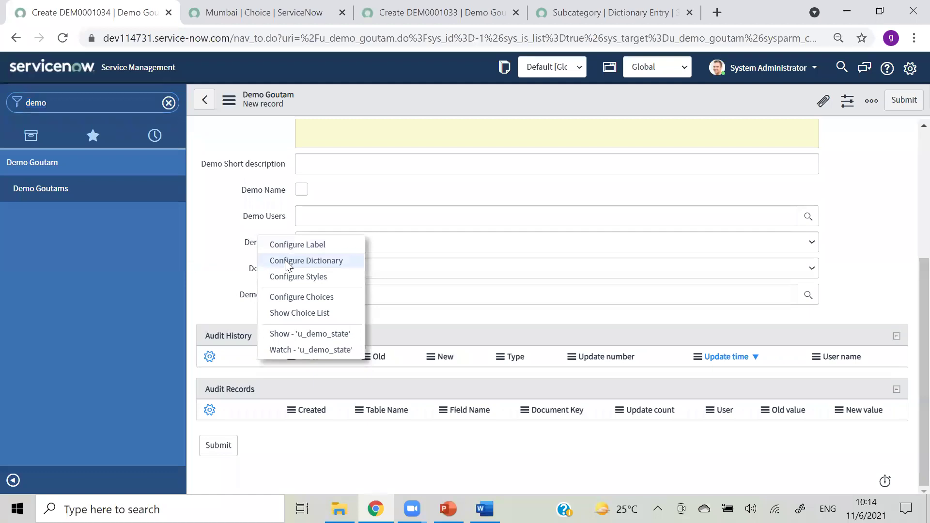
left_click(305, 260)
left_click(537, 116)
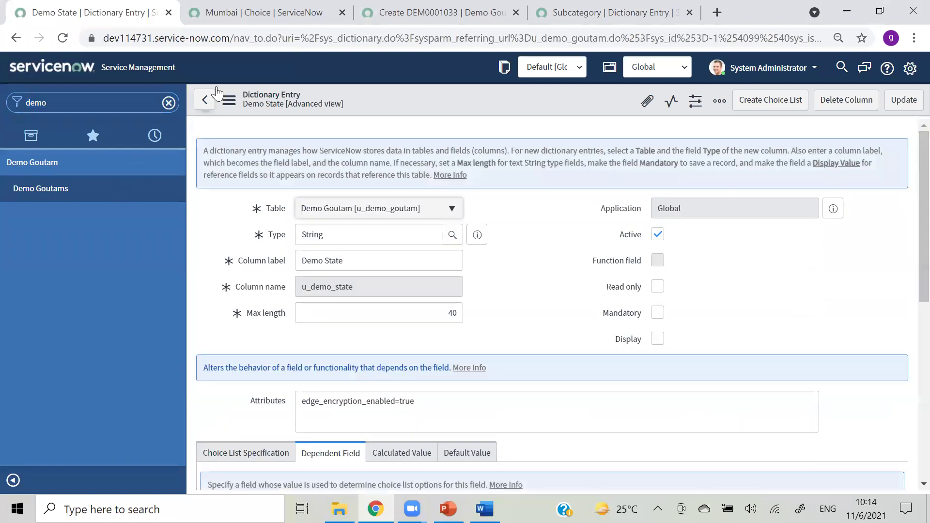
left_click(226, 101)
mouse_move(317, 237)
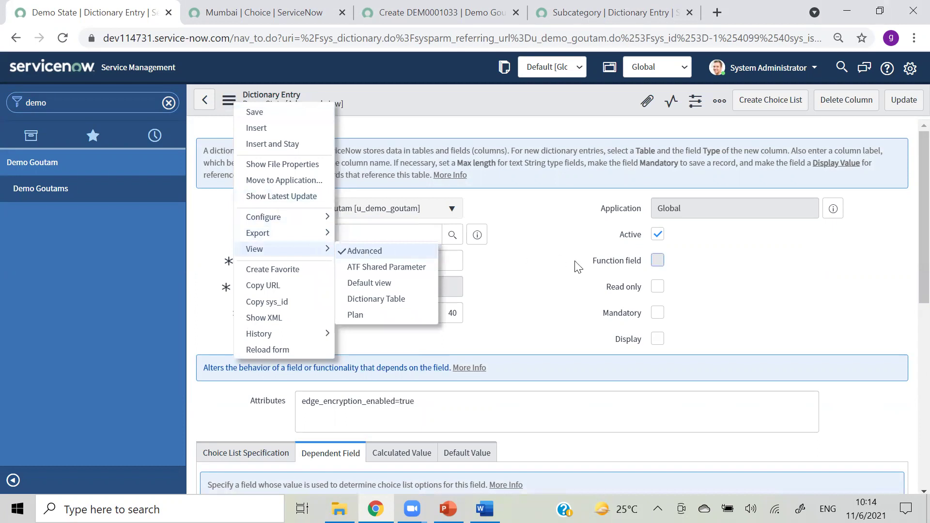
key("Escape")
scroll(907, 237, "down", 3)
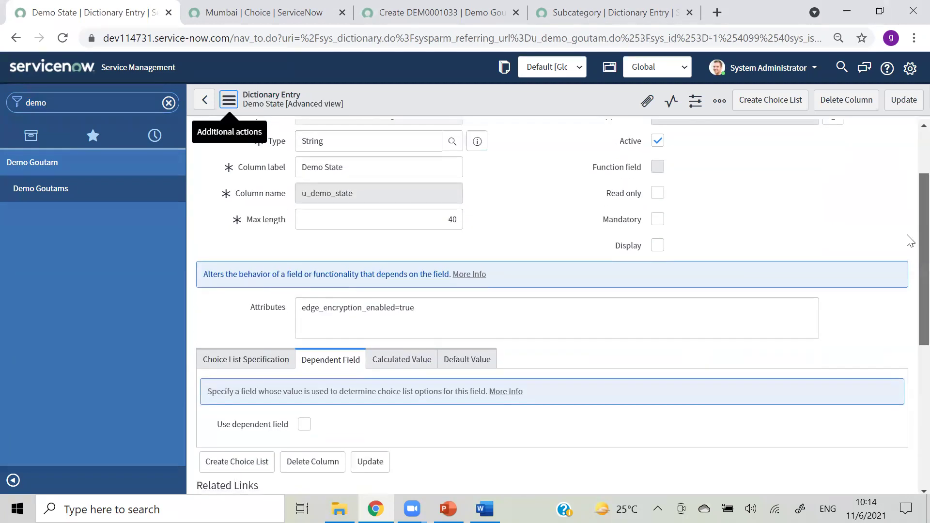
scroll(910, 266, "down", 1)
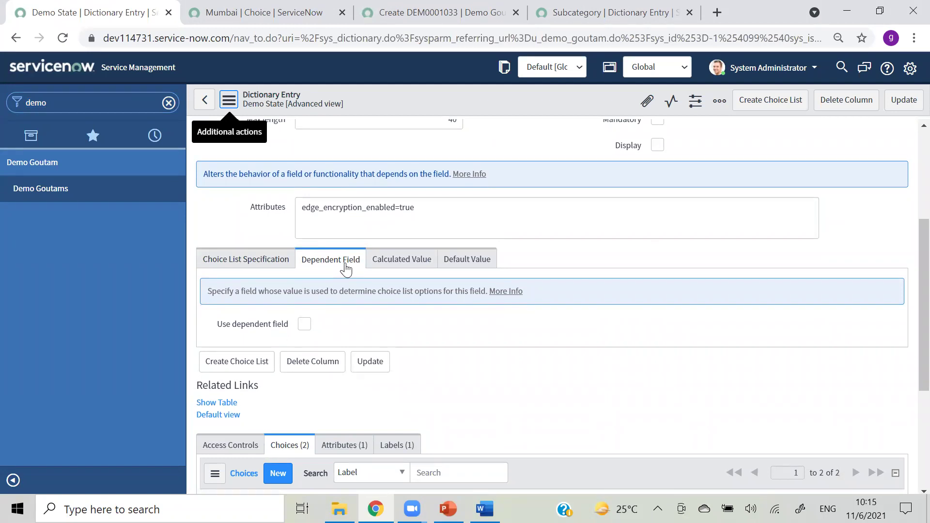
Step: Enable the use of a dependent field for Demo State and view the selectable fields without picking one
left_click(305, 324)
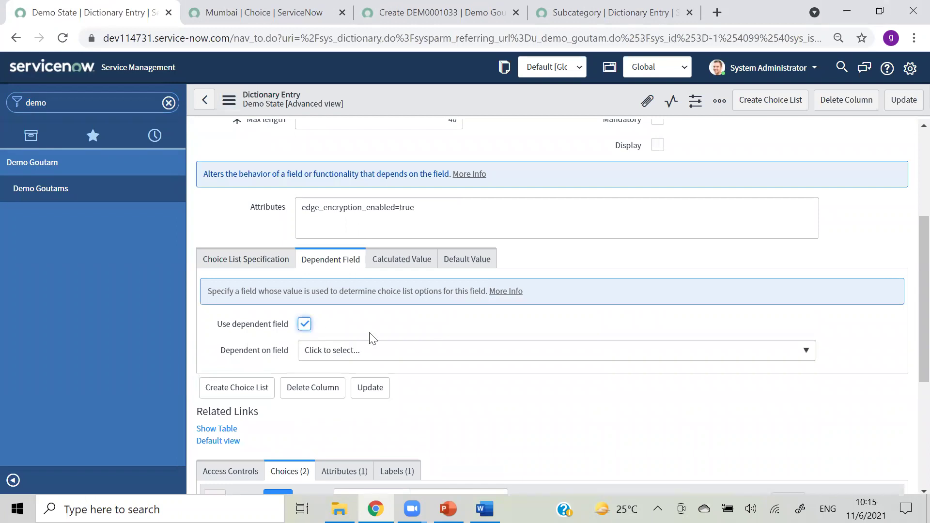
left_click(353, 358)
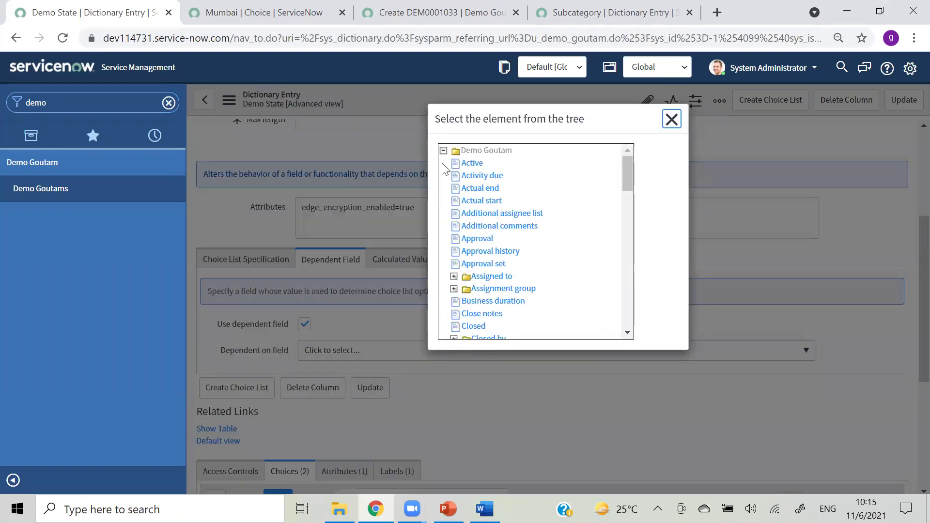
left_click(672, 118)
Step: Open the Maharastra choice record of Demo State in a separate browser tab and examine its label, value and dependent value
scroll(907, 339, "down", 3)
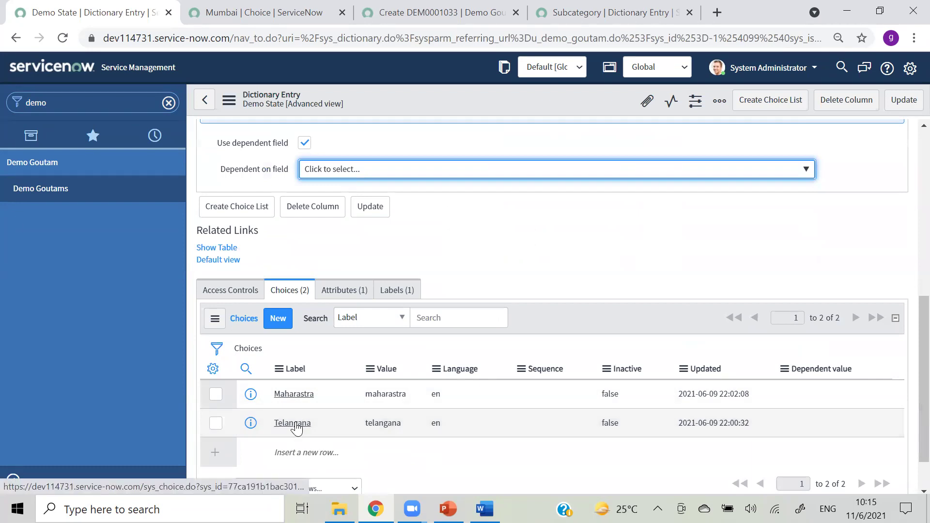
right_click(252, 396)
left_click(288, 285)
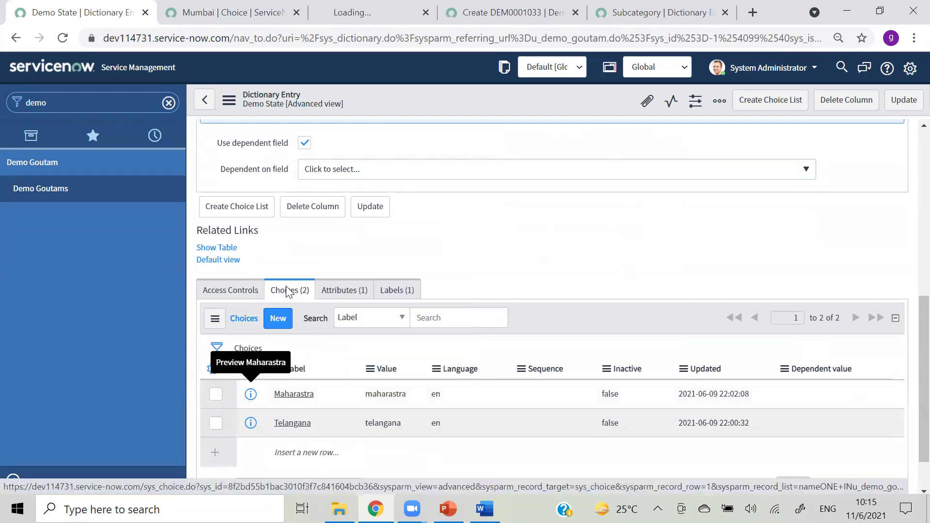
left_click(310, 19)
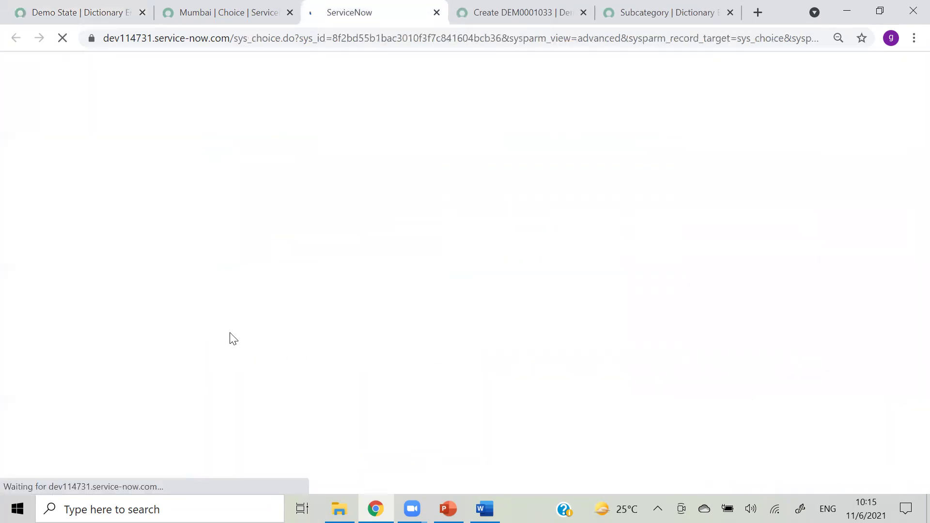
left_click(335, 248)
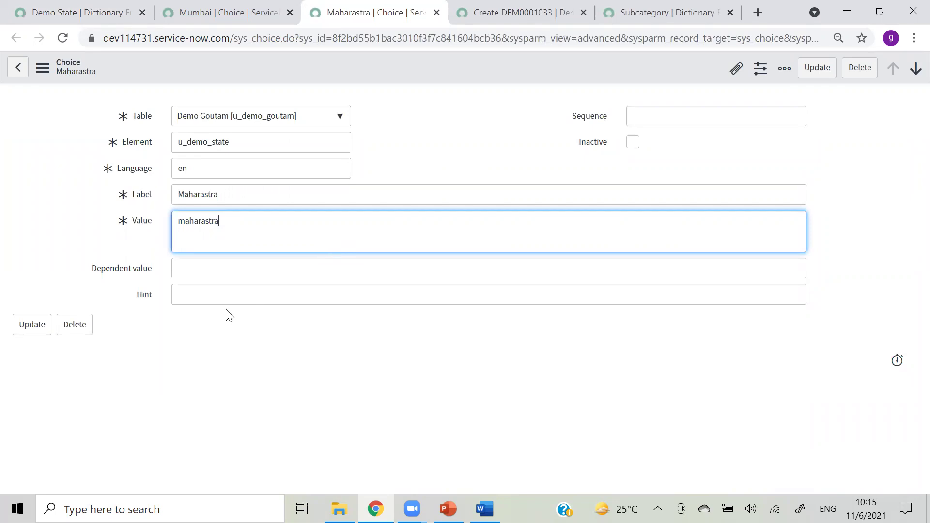
left_click(217, 275)
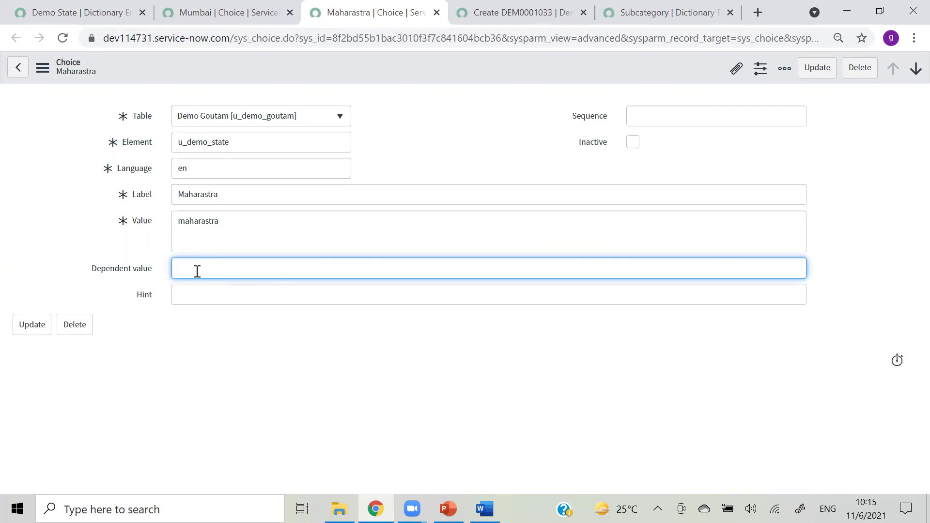
left_click(247, 194)
left_click(238, 239)
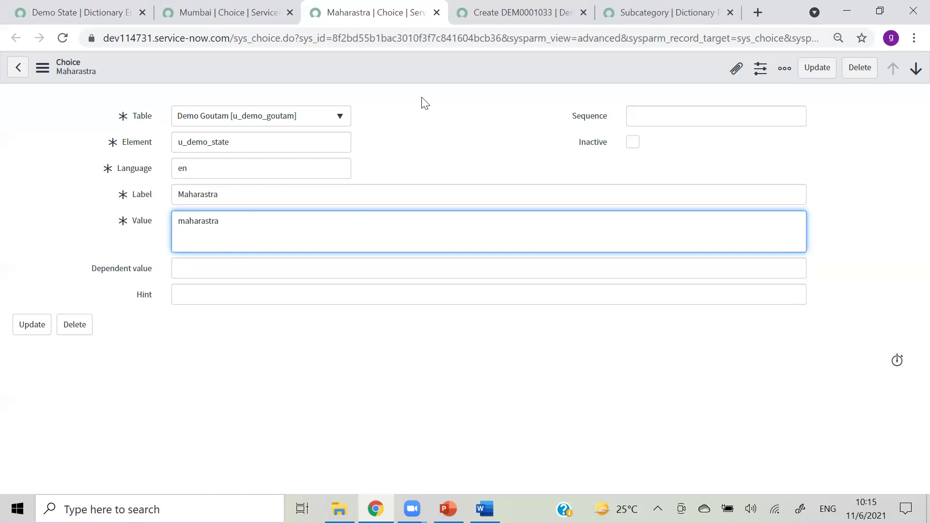
Step: Review the Mumbai choice record's dependent value and the choice list specification in the Demo State dictionary entry
left_click(261, 13)
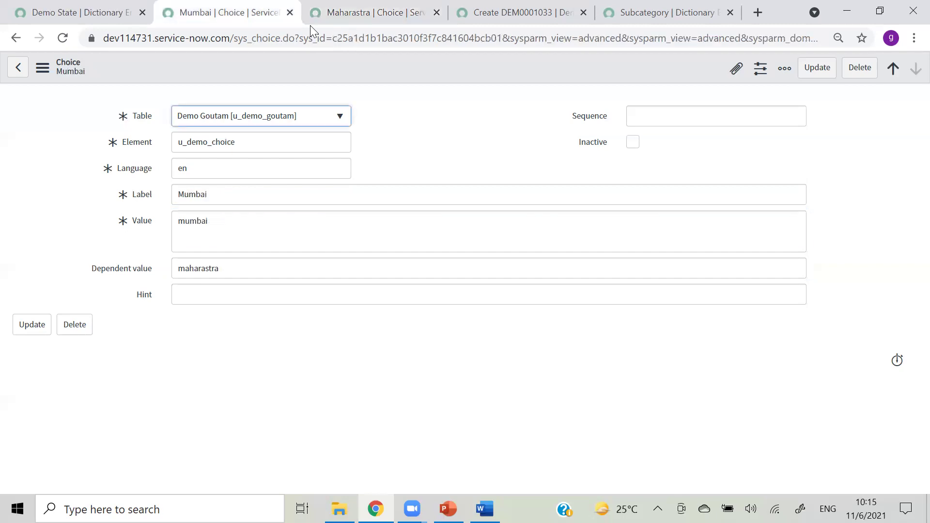
left_click(80, 17)
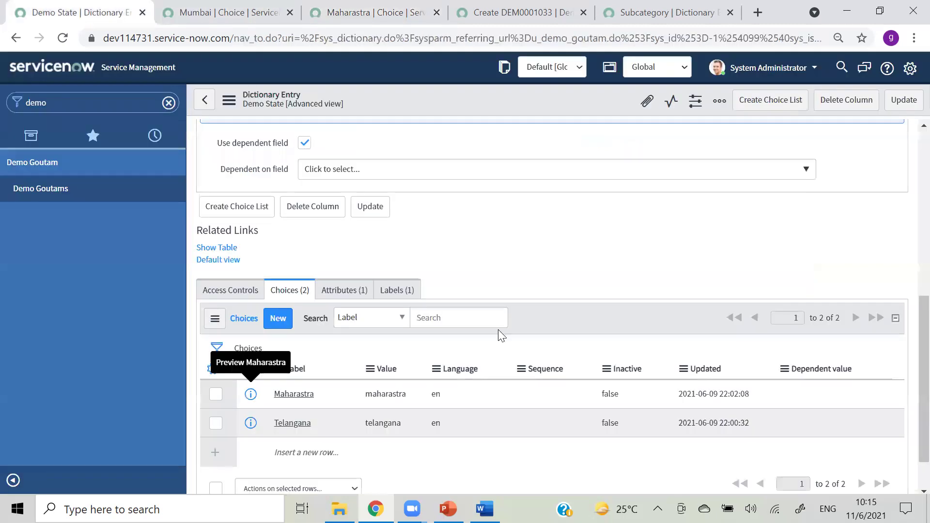
scroll(909, 337, "up", 2)
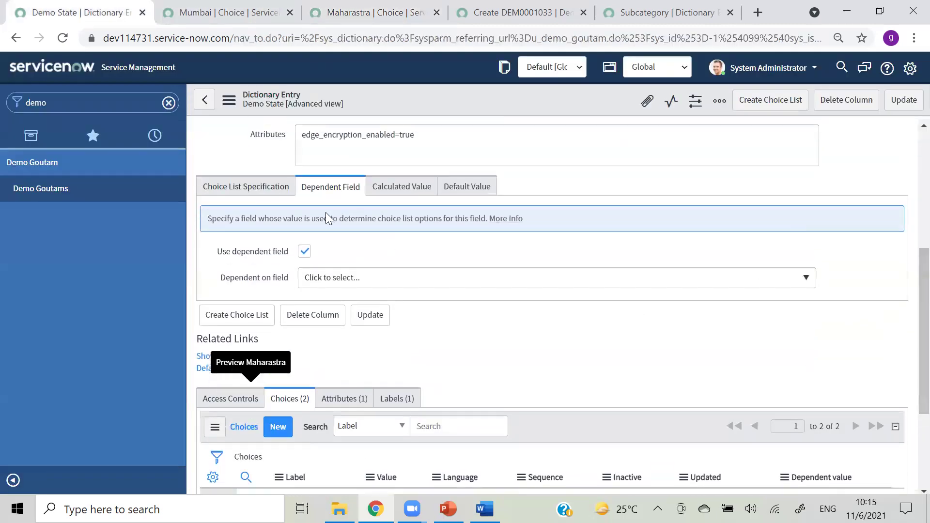
left_click(245, 188)
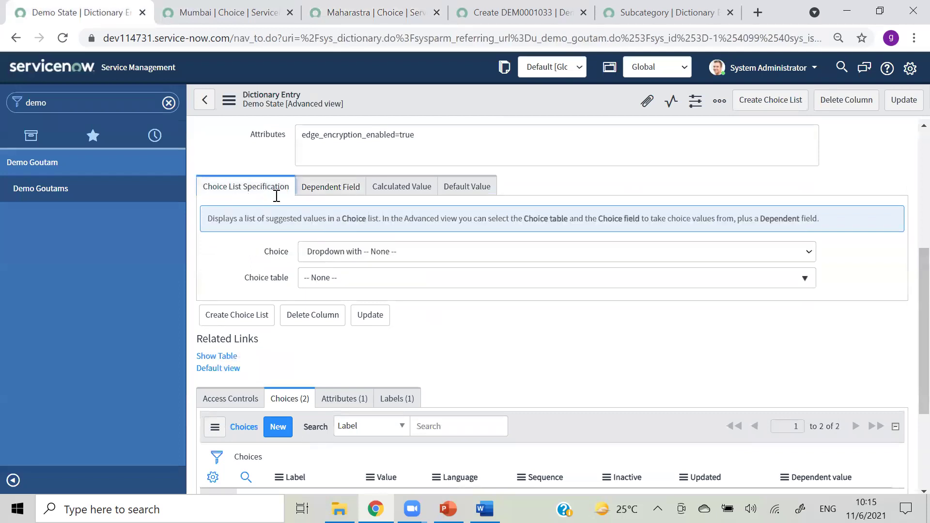
Step: Review the choice types available for Demo State and search the choice tables for sys_user without picking one
left_click(365, 255)
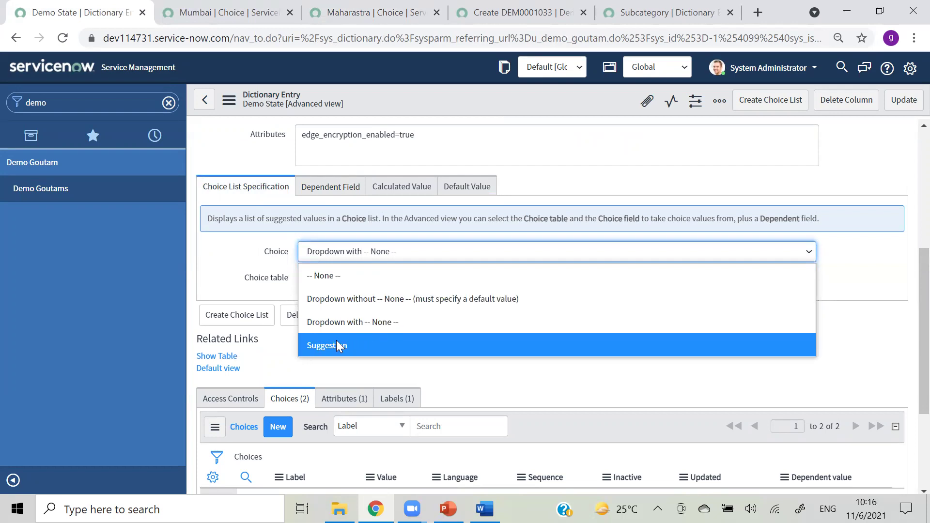
left_click(524, 397)
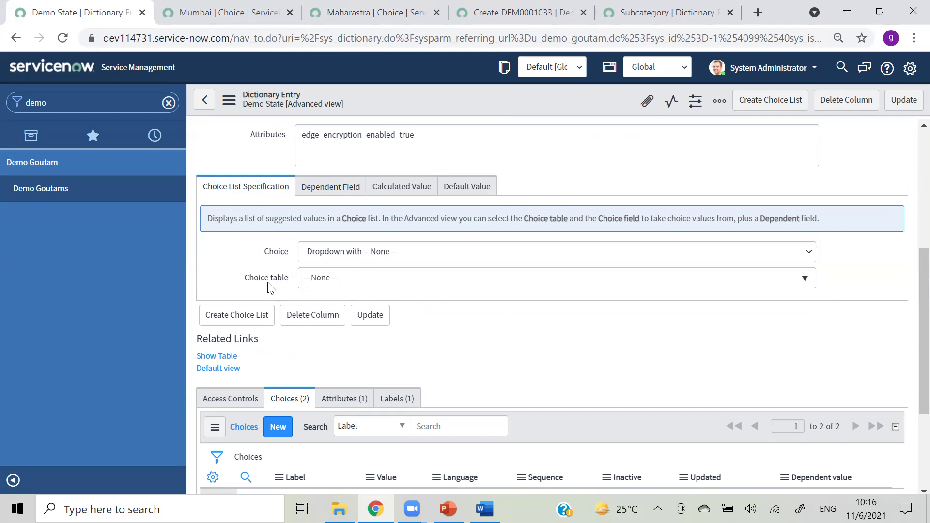
left_click(347, 284)
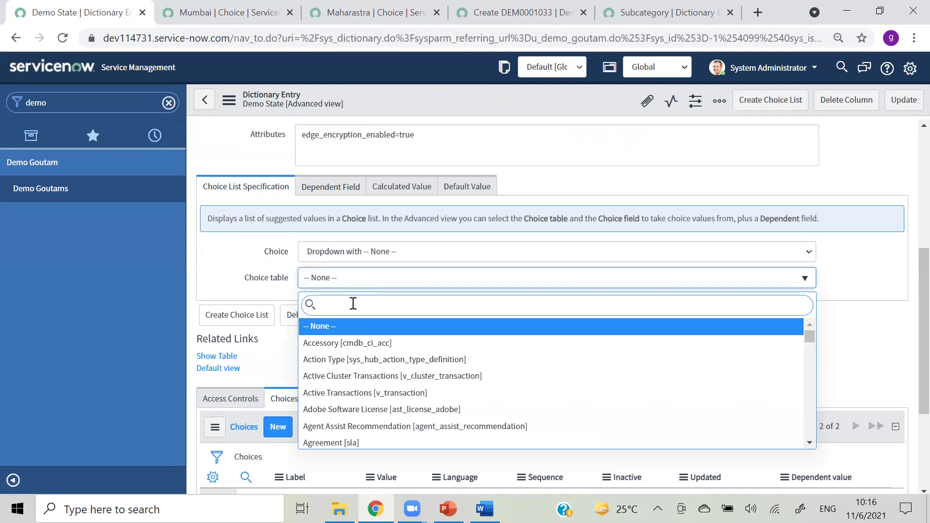
type("sys_user")
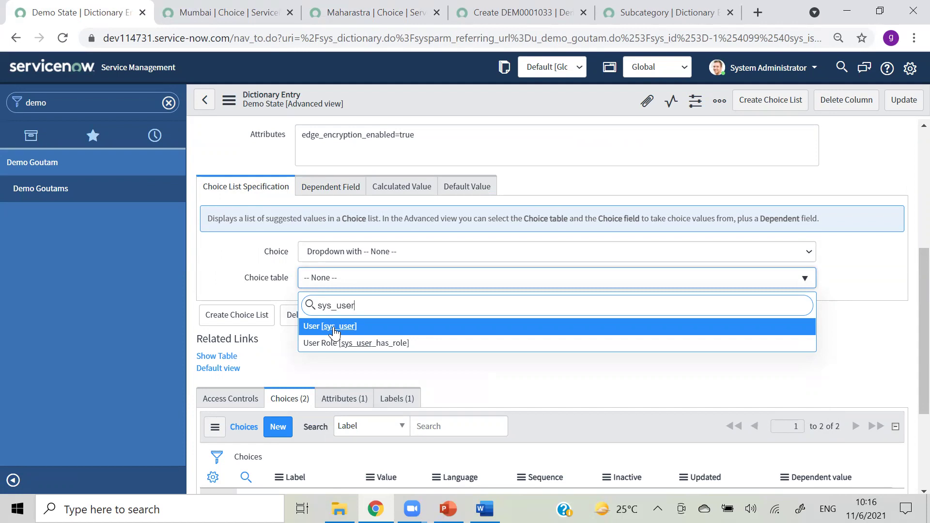
left_click(469, 380)
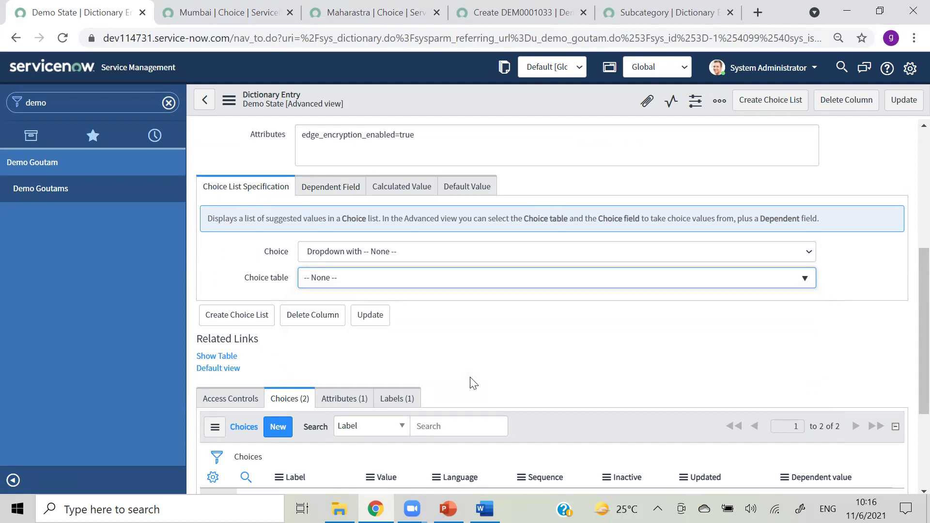
Step: Try User [sys_user] as the choice table for Demo State and leave for the Demo Goutams list without saving
left_click(370, 279)
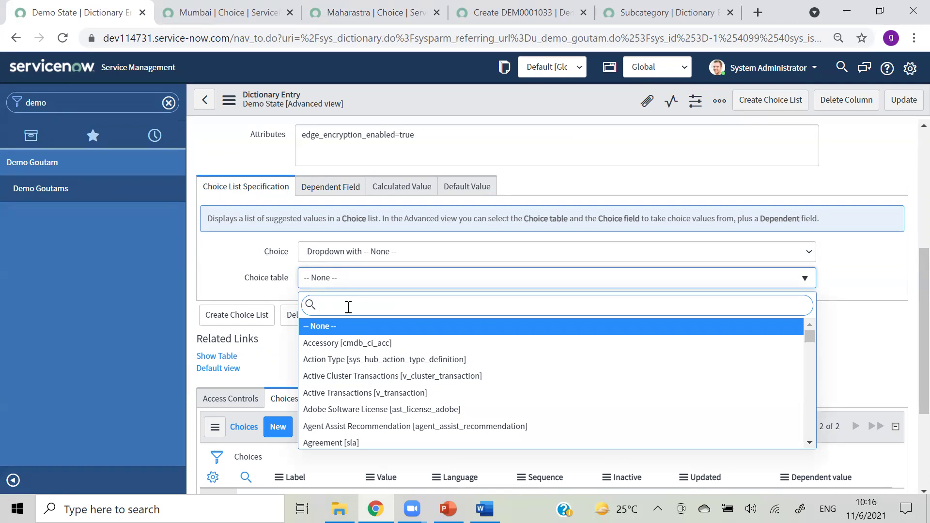
type("sys")
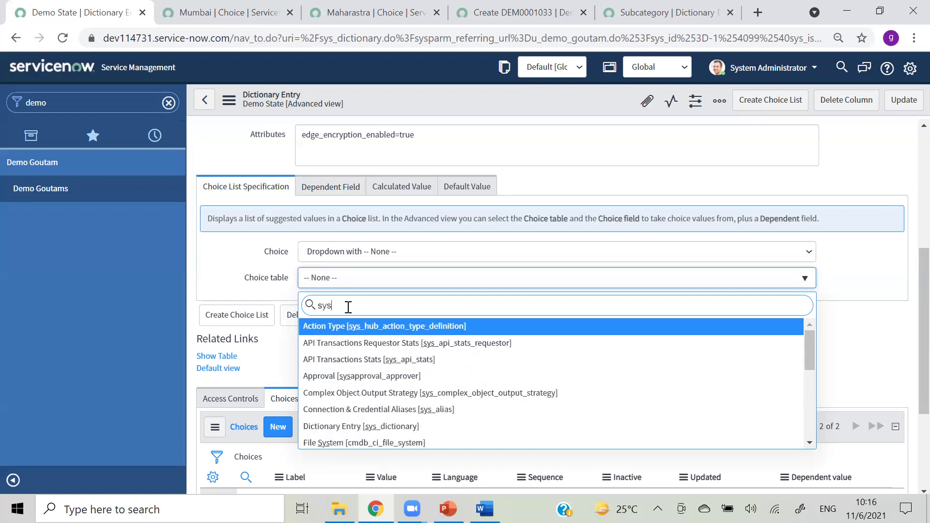
type("_u")
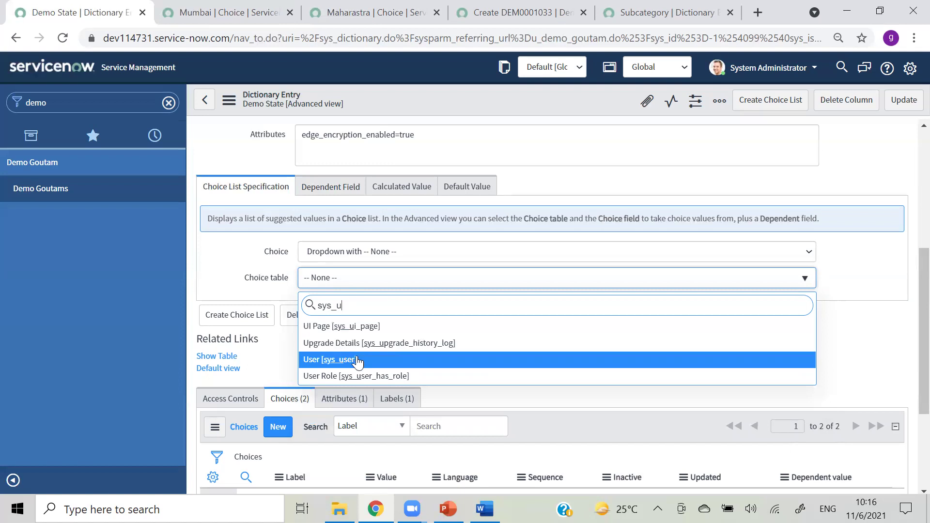
left_click(360, 359)
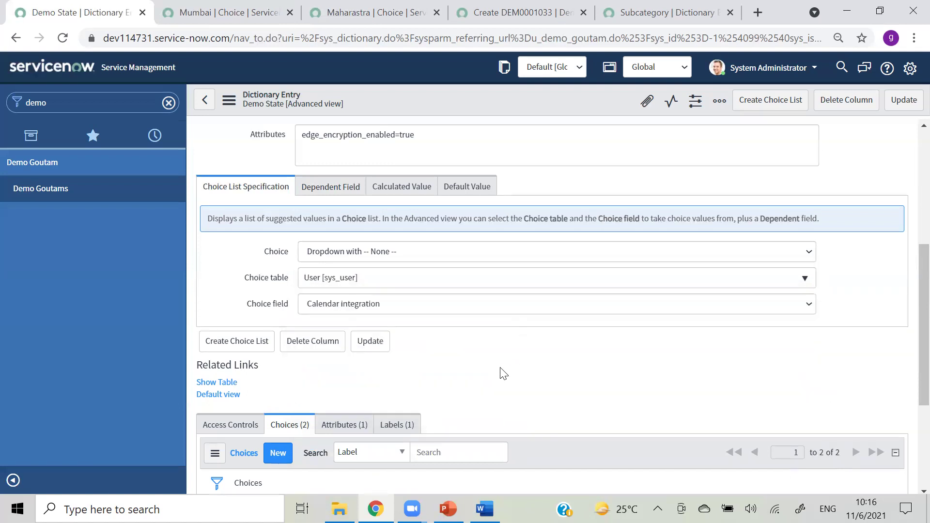
left_click(29, 188)
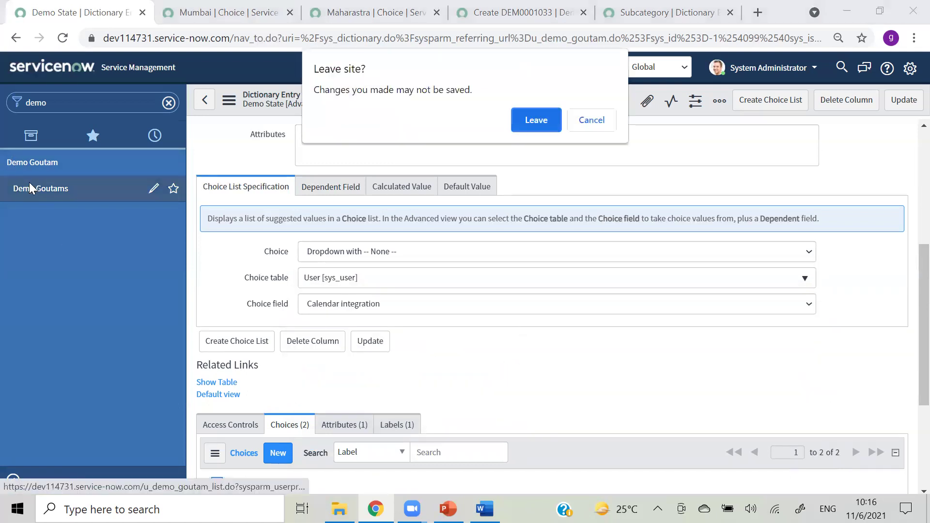
left_click(535, 120)
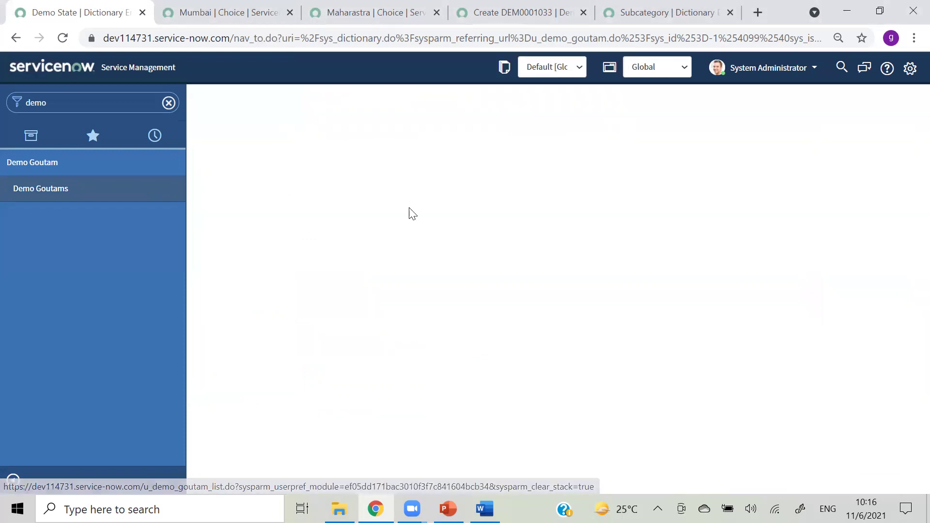
Step: Open a new Demo Goutam record and look through all the fields on its form
left_click(292, 100)
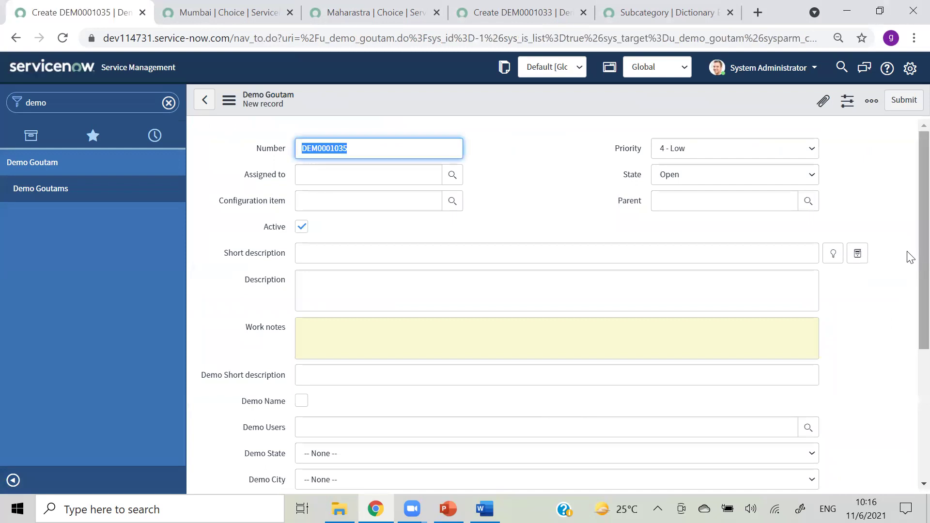
scroll(907, 291, "down", 5)
scroll(910, 364, "up", 5)
Step: Open new Demo Goutam records from the list twice more, examine their Number field, and return to the list unsaved
left_click(42, 188)
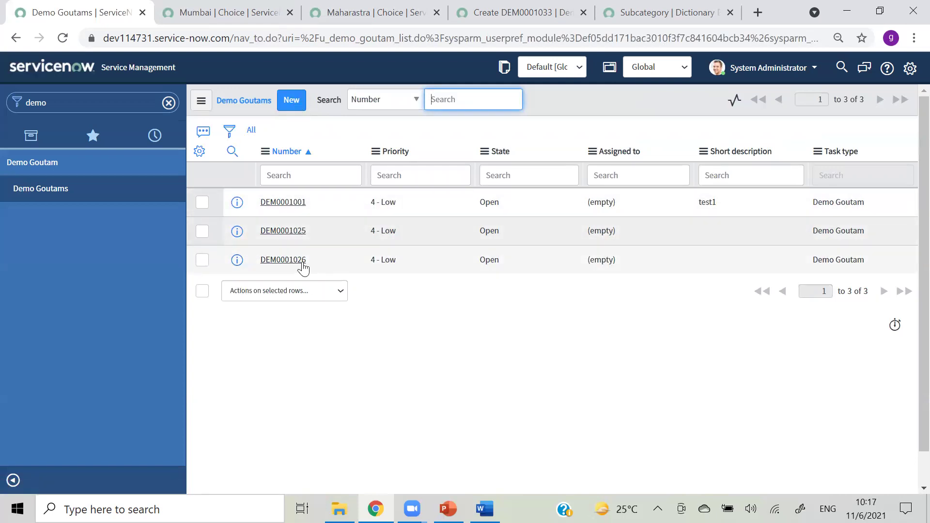
left_click(284, 108)
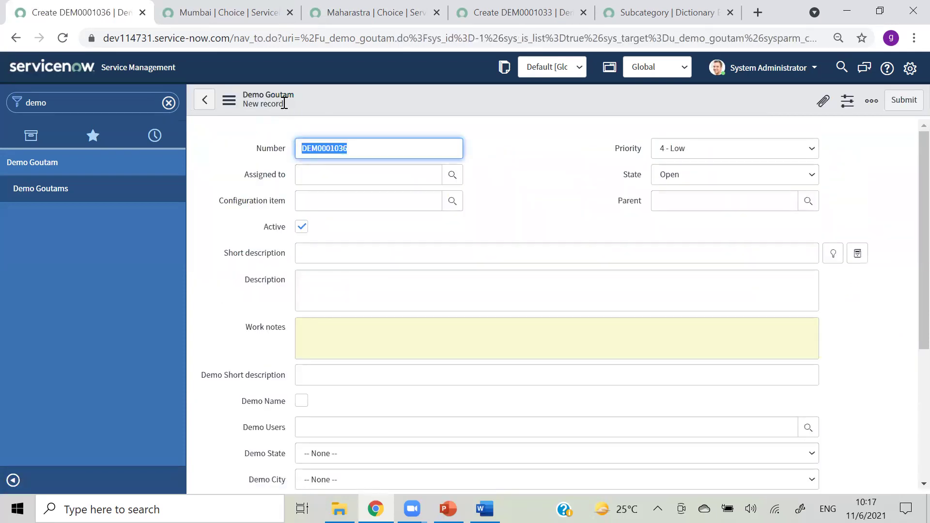
left_click(413, 151)
left_click(71, 191)
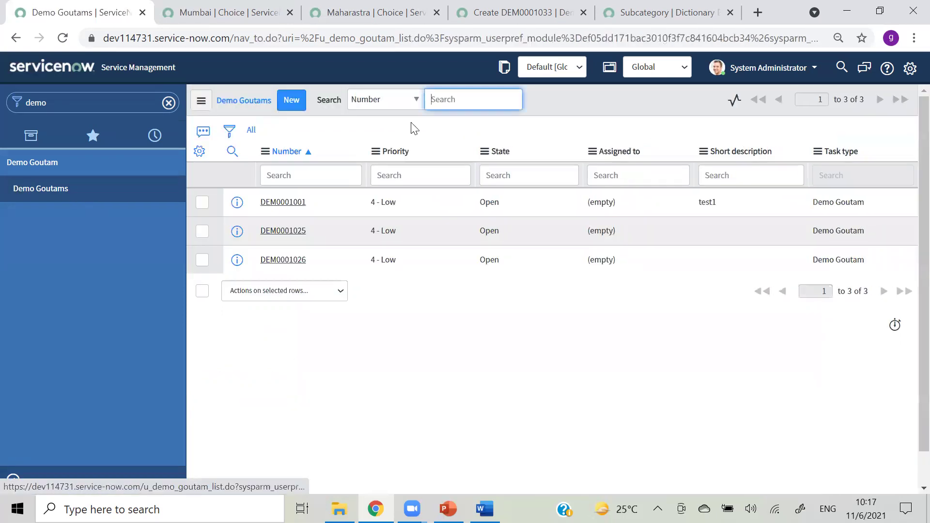
left_click(291, 104)
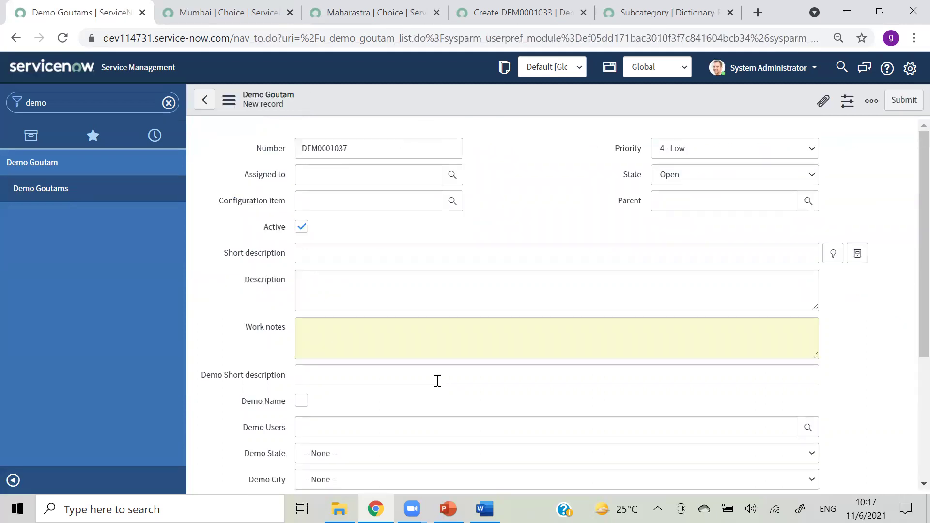
left_click(353, 152)
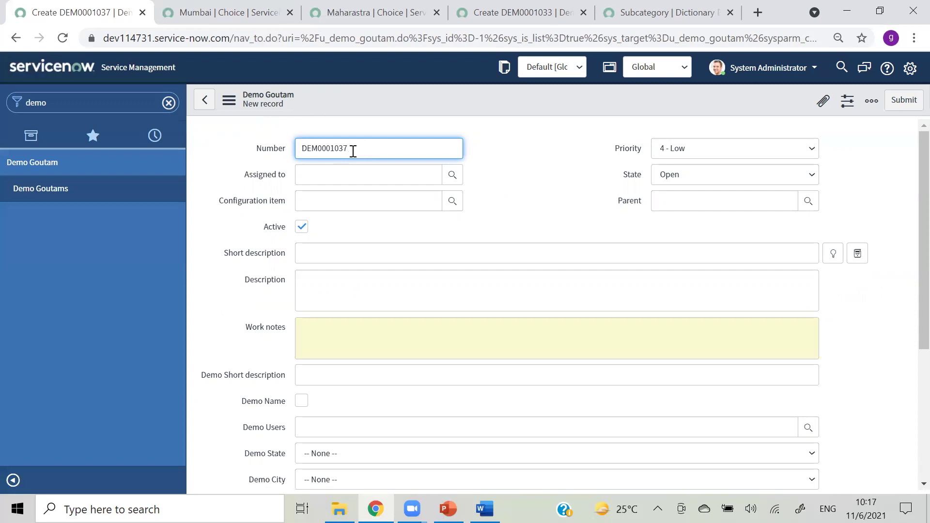
left_click(57, 188)
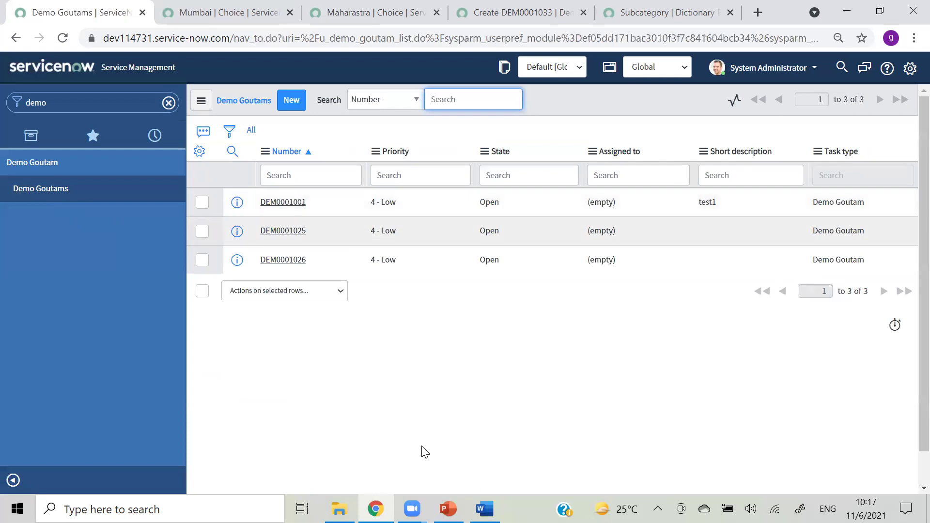
Step: Open the form layout configuration of the Demo Goutam form from a new record
left_click(292, 100)
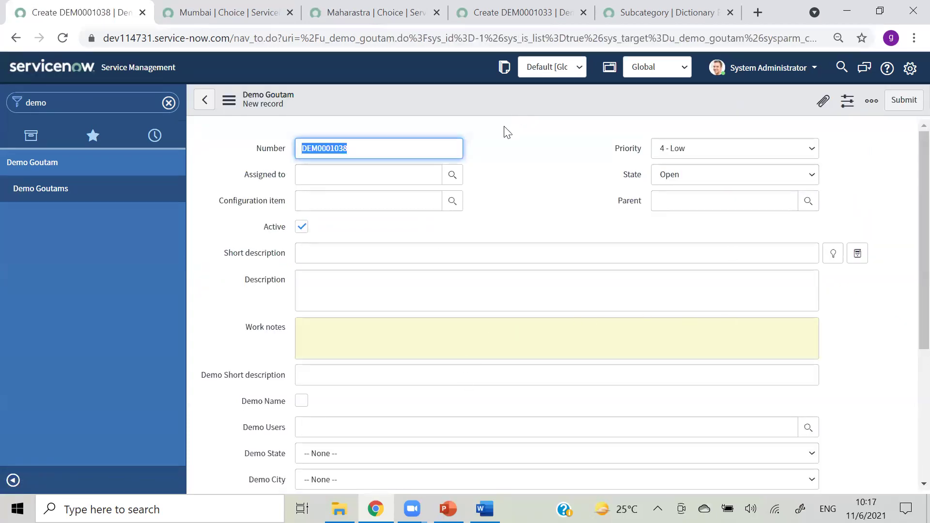
right_click(525, 95)
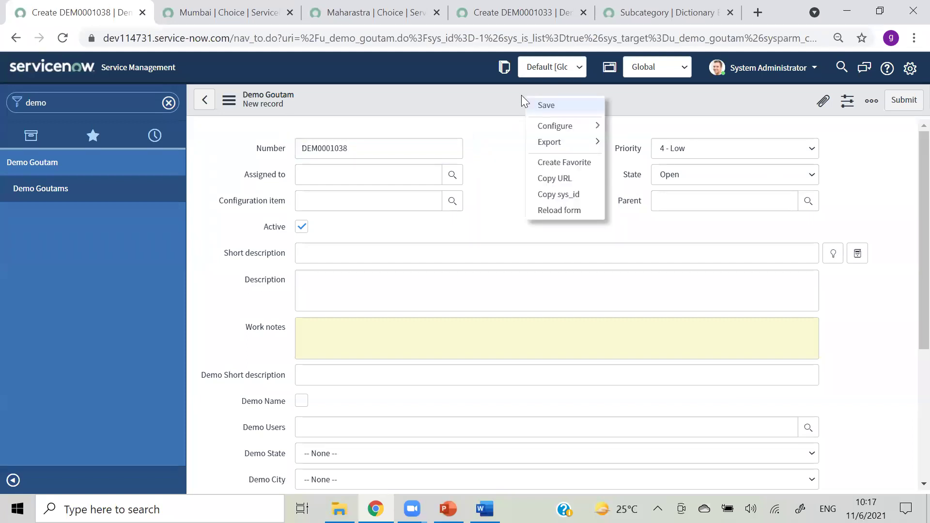
mouse_move(545, 129)
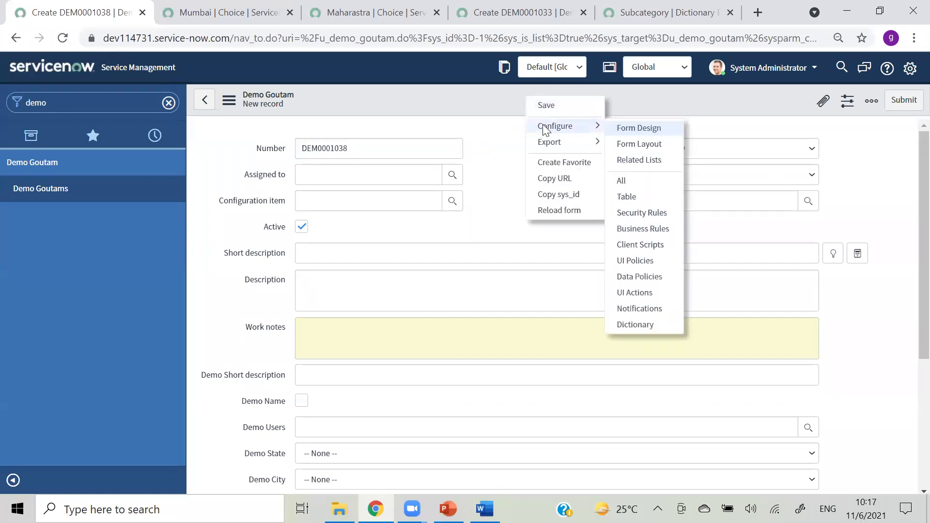
left_click(627, 145)
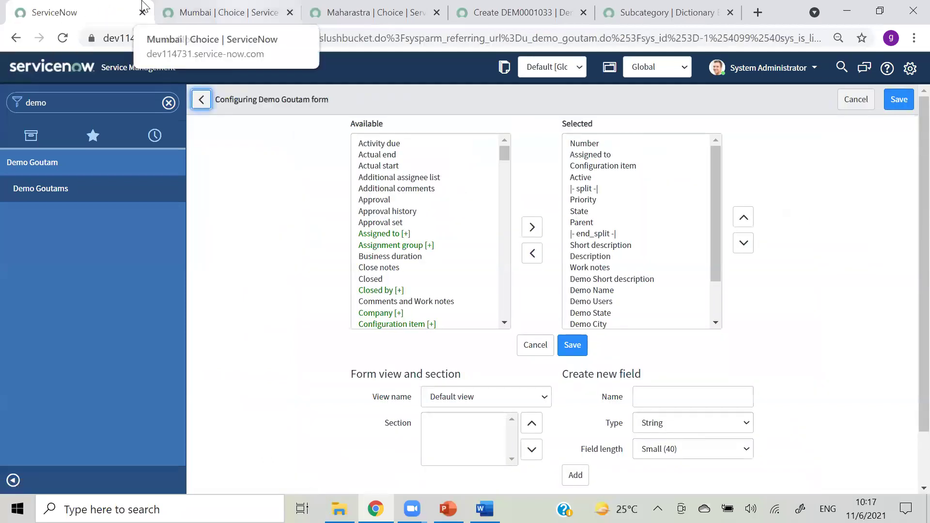
Step: Load the instance home page in the Mumbai choice browser tab and open a new Demo Goutam record to examine its field arrangement
left_click(156, 10)
left_click_drag(230, 38, 914, 52)
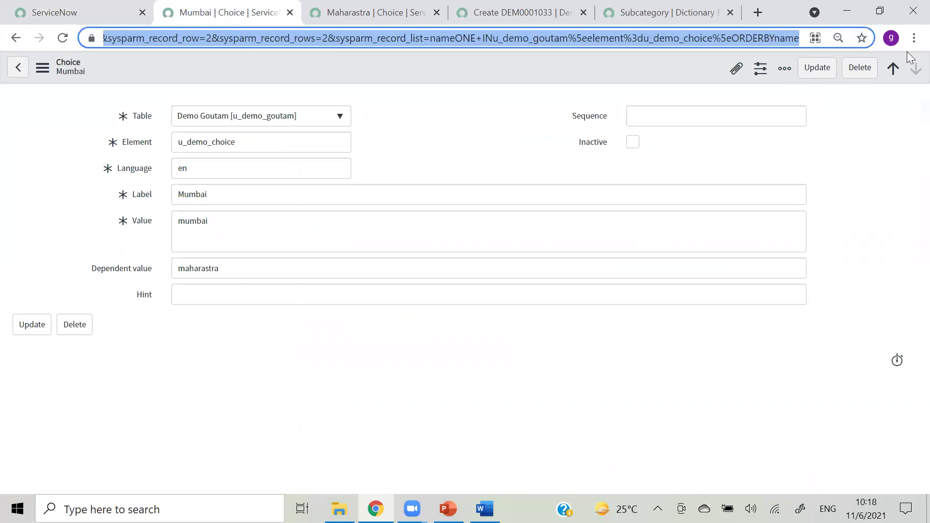
key("BackSpace")
key("Return")
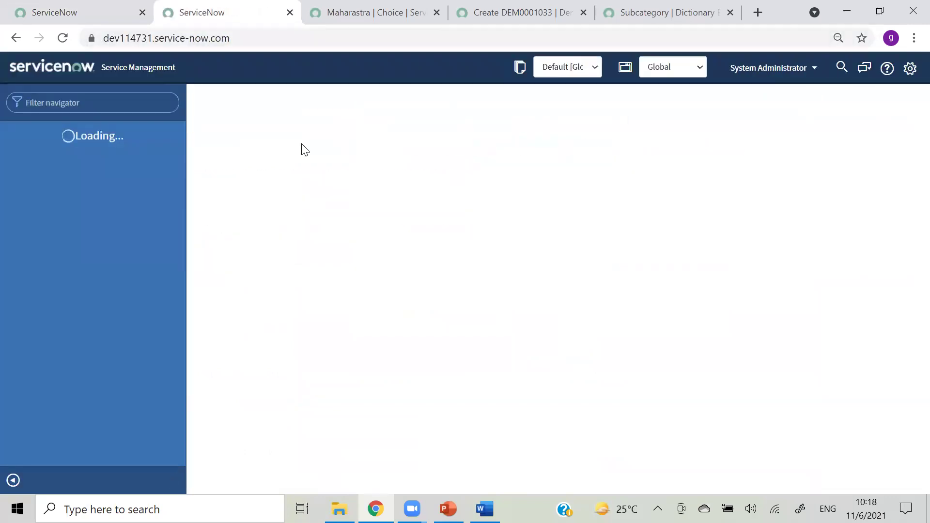
type("demo")
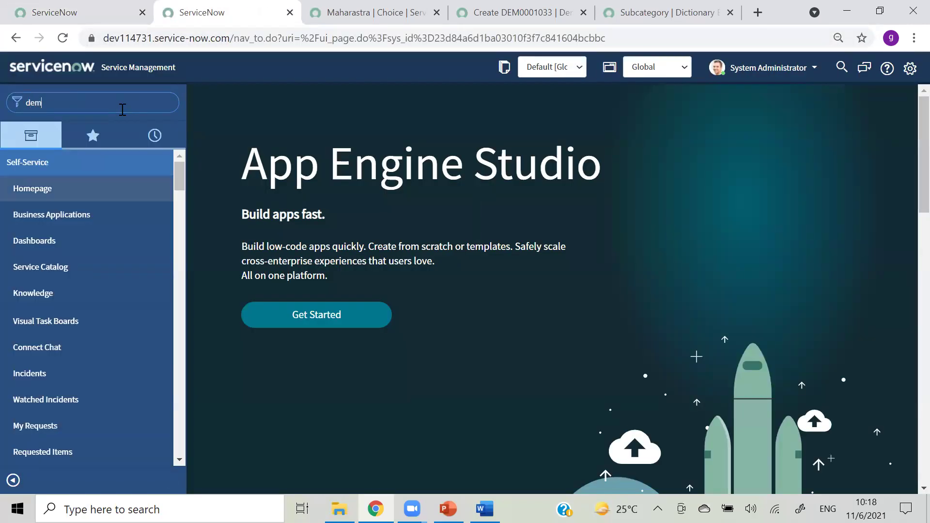
left_click(41, 191)
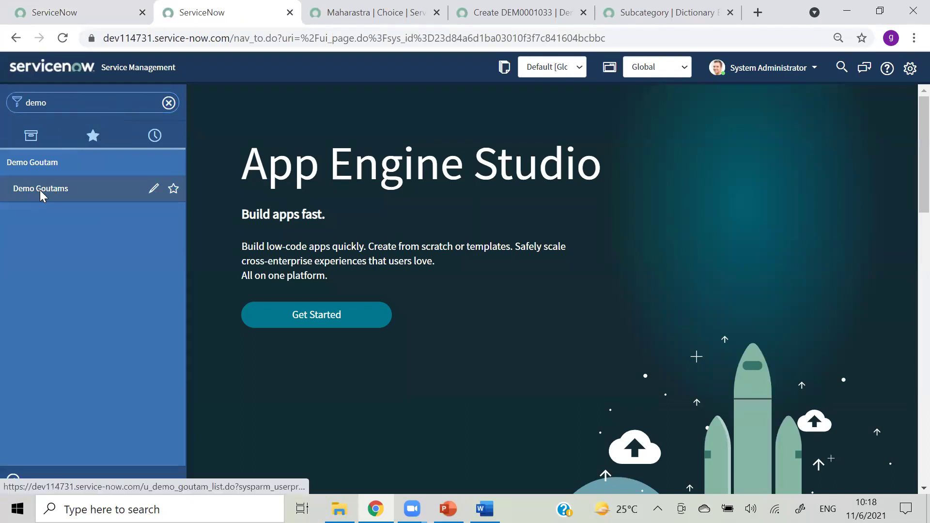
left_click(281, 103)
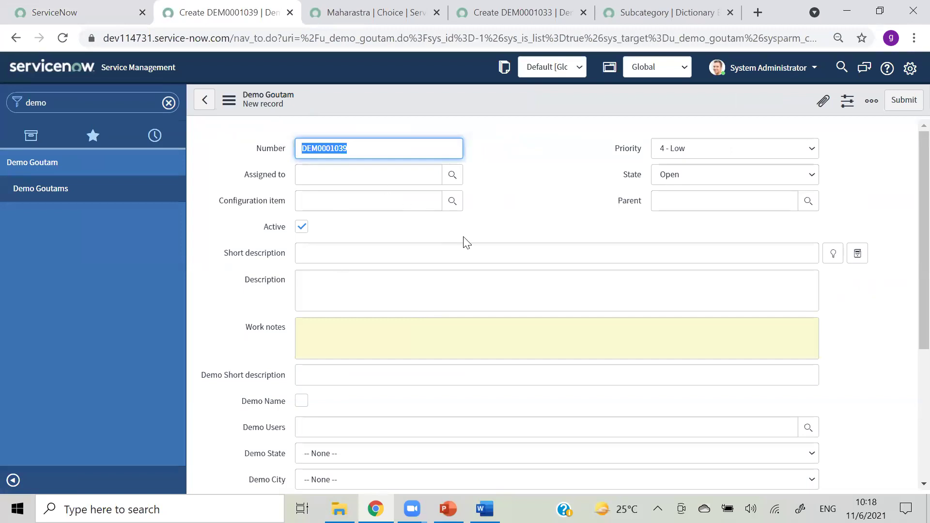
scroll(908, 257, "down", 1)
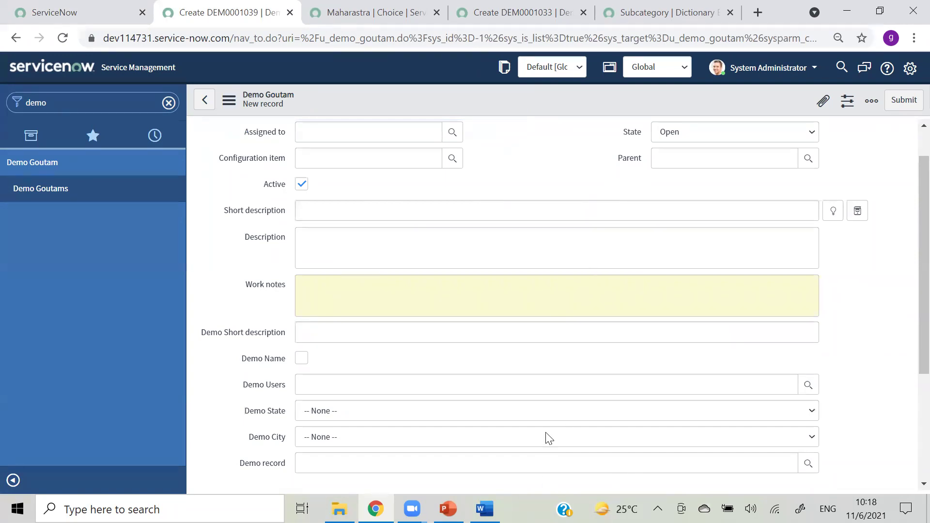
Step: In the Demo Goutam form layout, move the split marker to just below Description in the selected fields
left_click(53, 11)
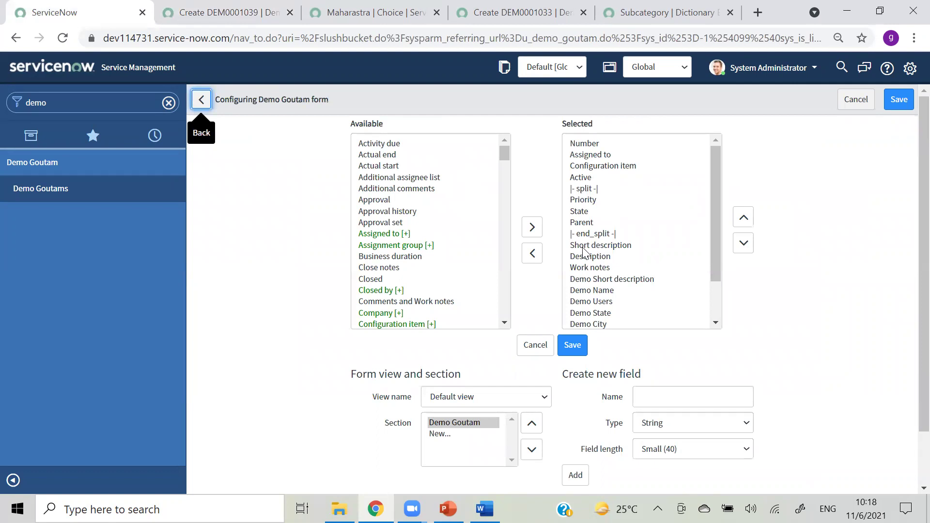
left_click(713, 197)
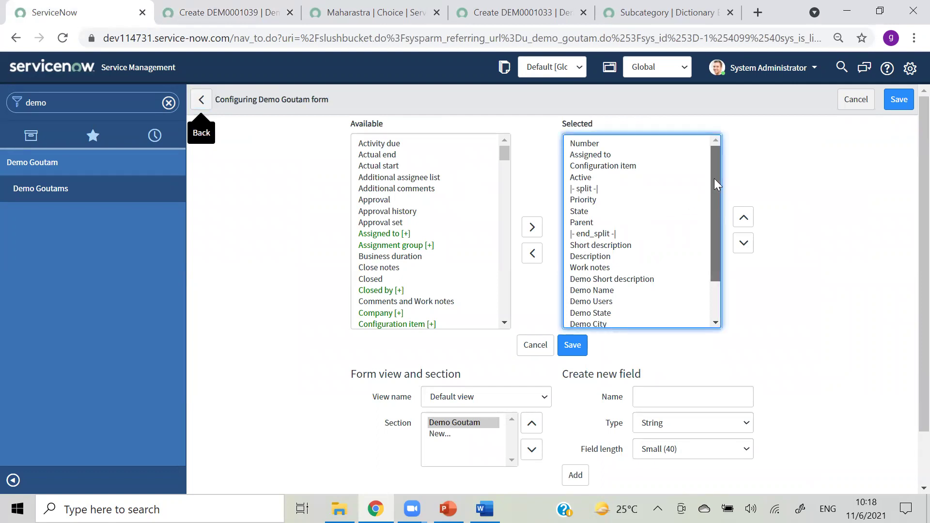
left_click_drag(715, 183, 716, 218)
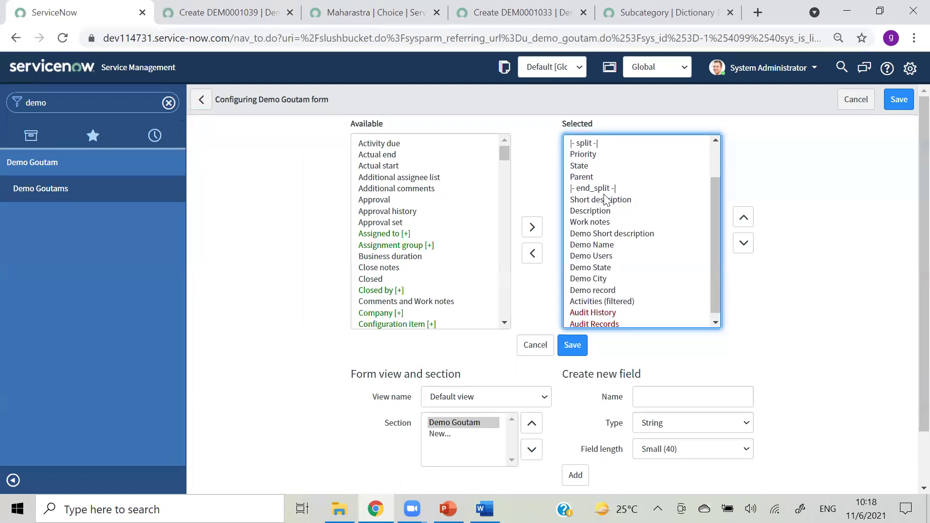
left_click_drag(715, 195, 715, 175)
left_click(589, 171)
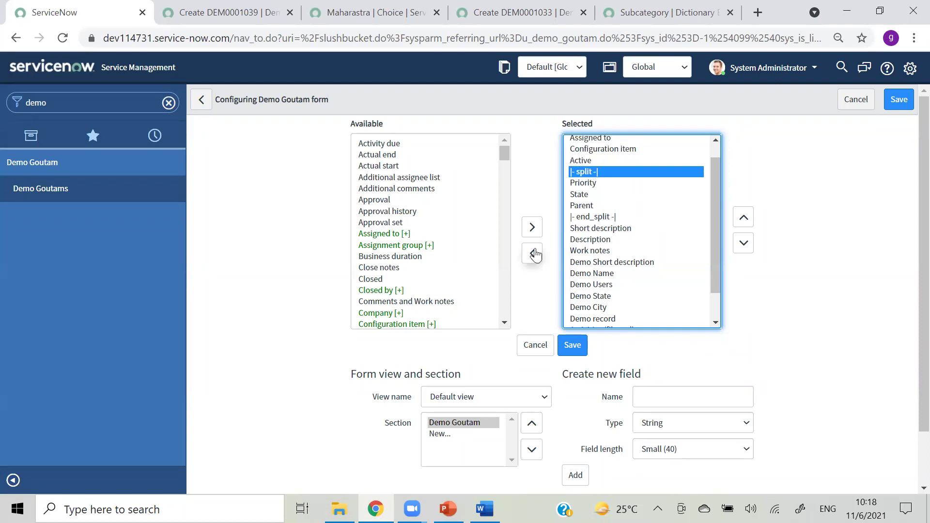
left_click(746, 244)
left_click(745, 245)
left_click(745, 244)
left_click(745, 245)
left_click(745, 245)
left_click(745, 245)
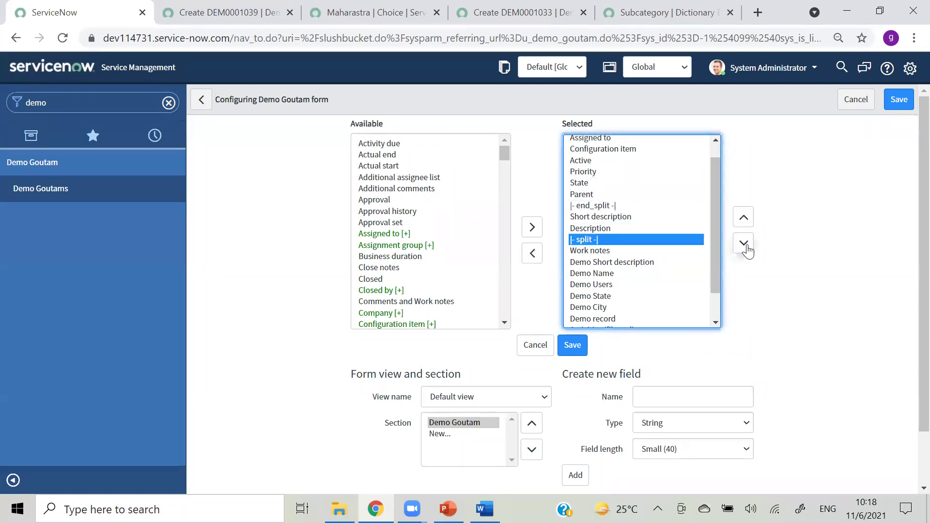
Step: Move the end_split marker to just below Demo record in the selected fields
left_click(587, 206)
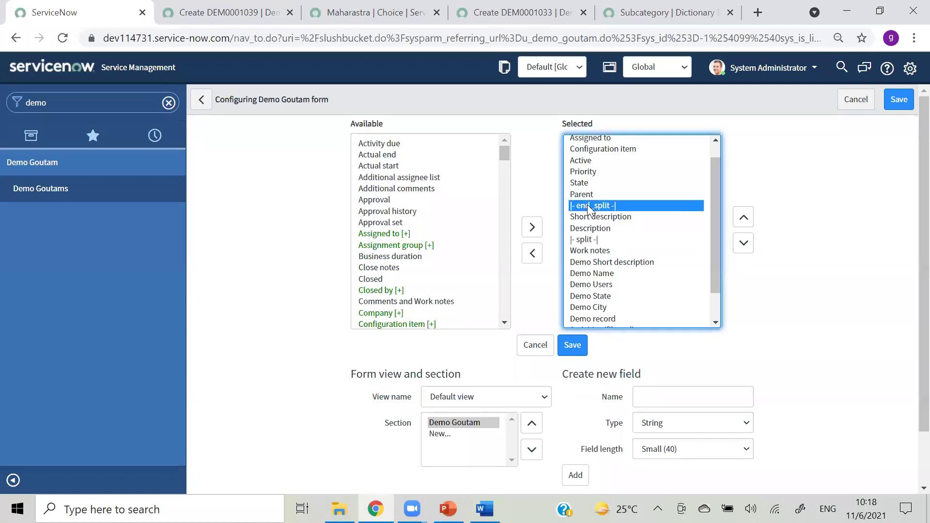
left_click(746, 244)
left_click(746, 243)
left_click(746, 244)
left_click(746, 244)
left_click(746, 243)
left_click(746, 243)
left_click(747, 244)
left_click(746, 243)
left_click(746, 243)
left_click(746, 243)
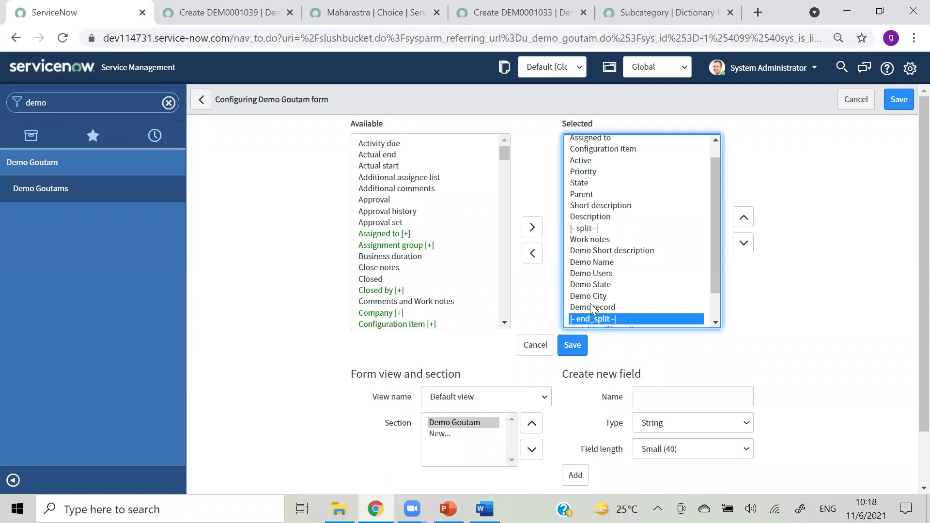
Step: Save the Demo Goutam form layout and reopen its layout configuration from the new record
left_click(571, 344)
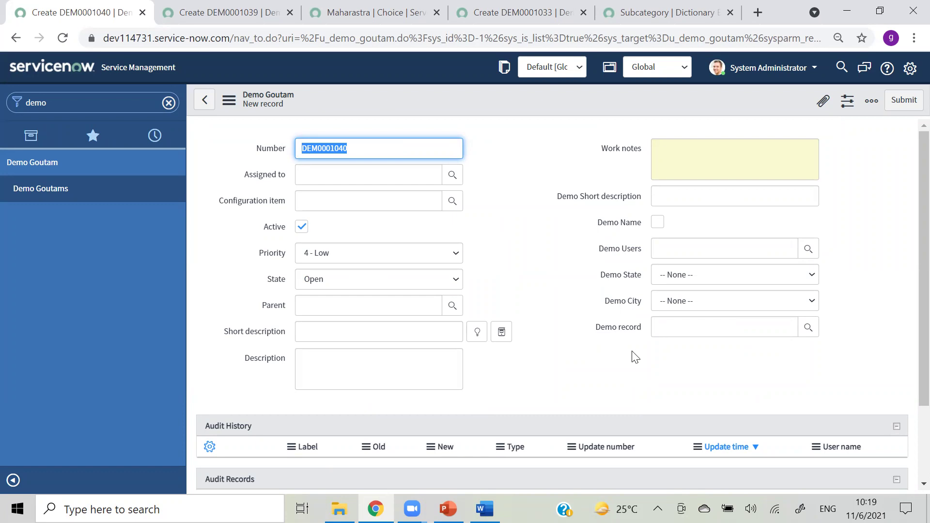
right_click(462, 96)
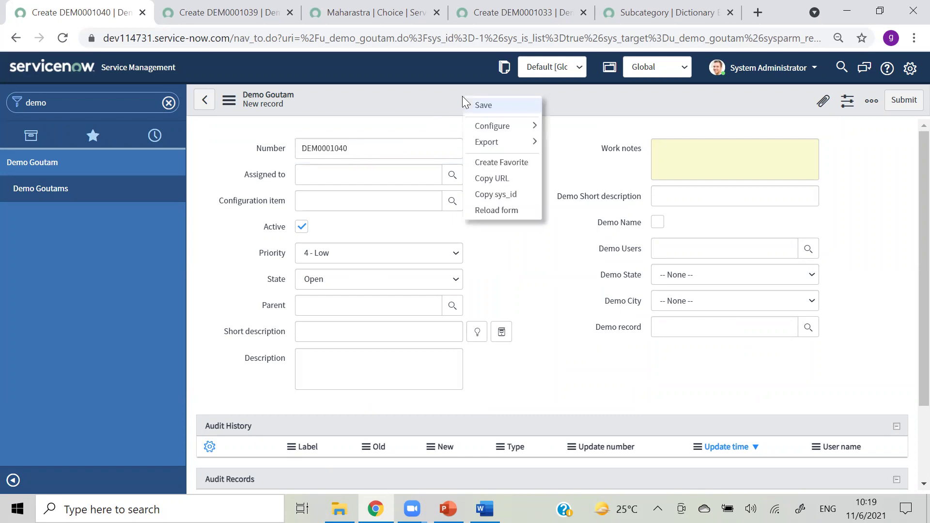
mouse_move(492, 121)
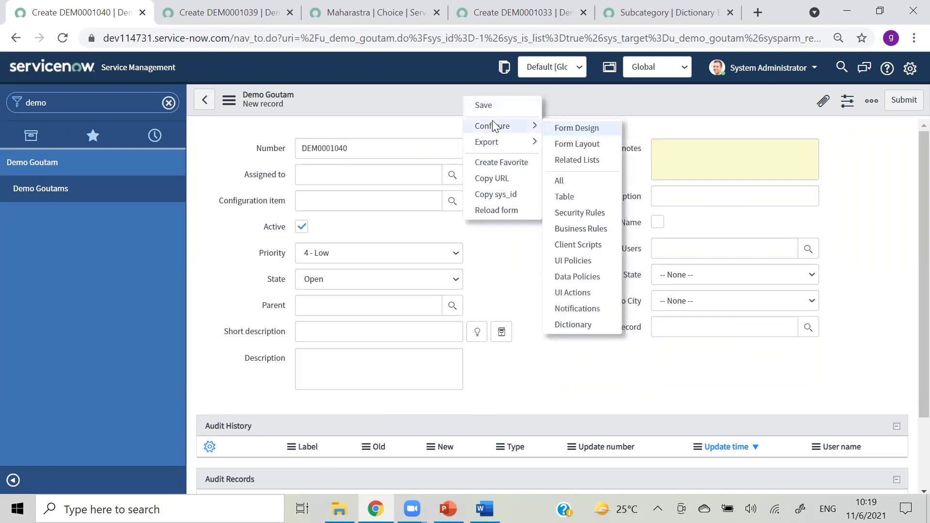
left_click(575, 143)
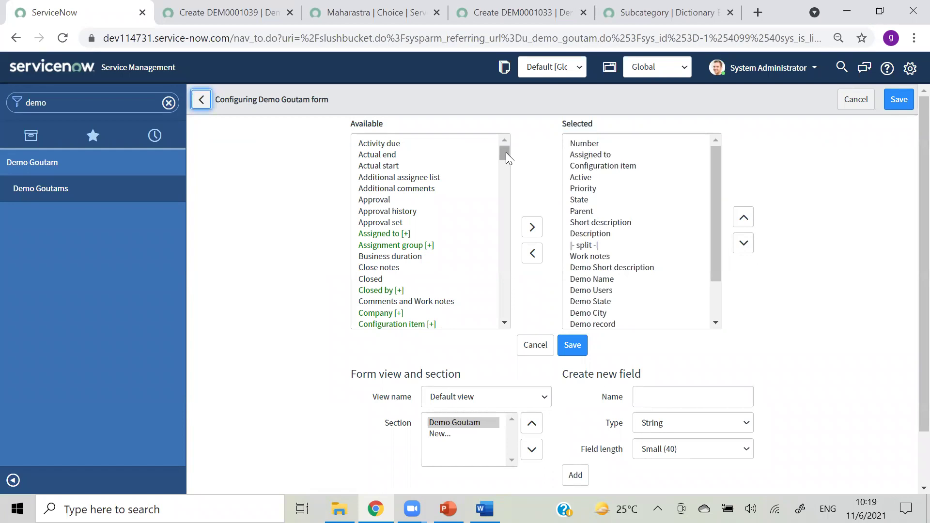
Step: Search the layout page for "begin s" and look through the available fields for the split markers
left_click_drag(505, 152, 503, 127)
key("ctrl+f")
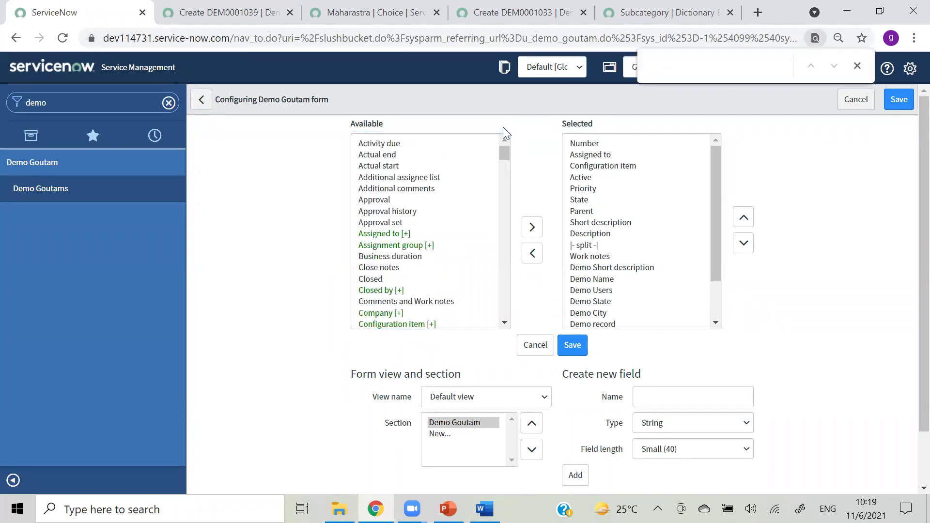
type("begin s")
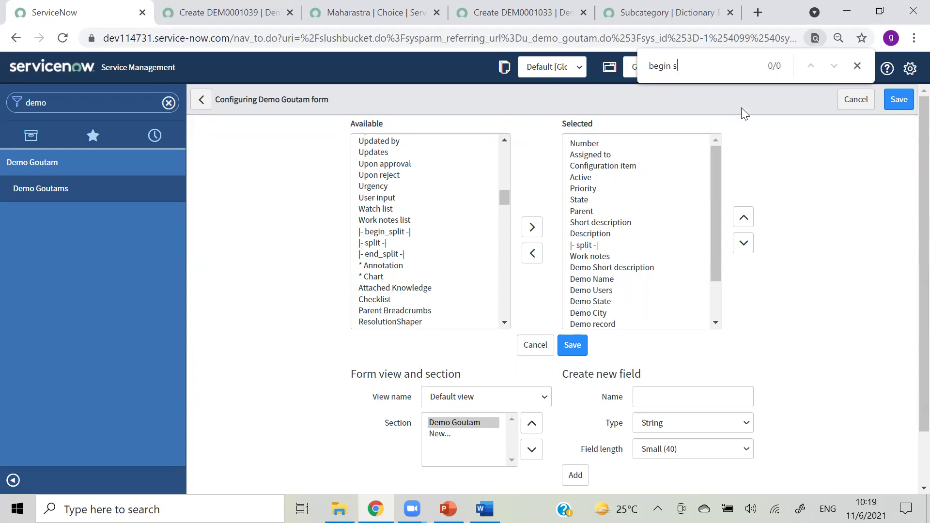
left_click(857, 66)
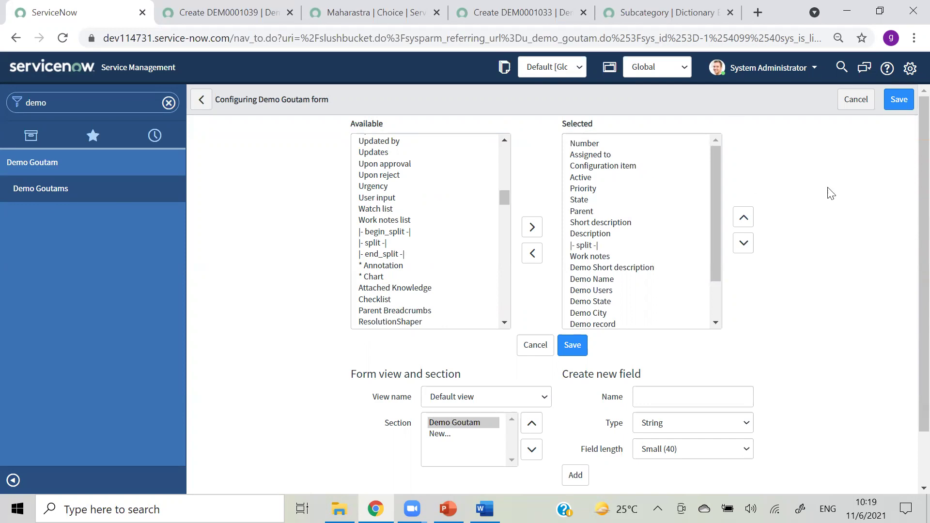
Step: Reload the new Demo Goutam record in the second browser tab and examine its form layout
left_click(217, 24)
left_click(63, 38)
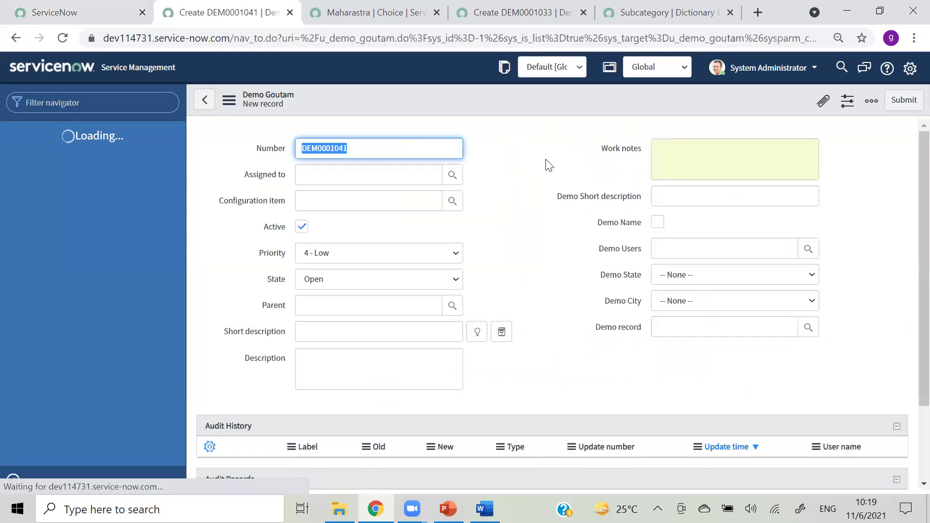
scroll(654, 273, "down", 1)
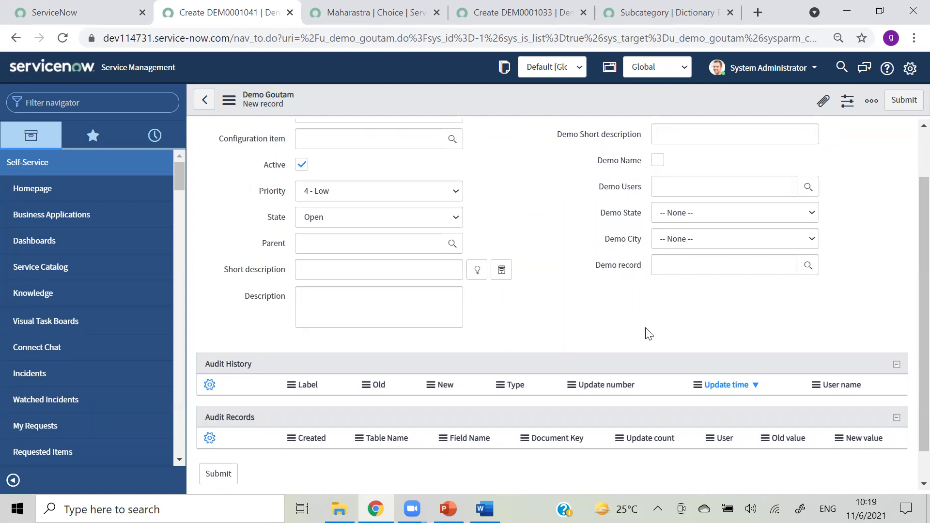
Step: Return to the form layout configuration, save the modified Demo Goutam section, and create a new section captioned Demo Section1 in the default view
left_click(100, 10)
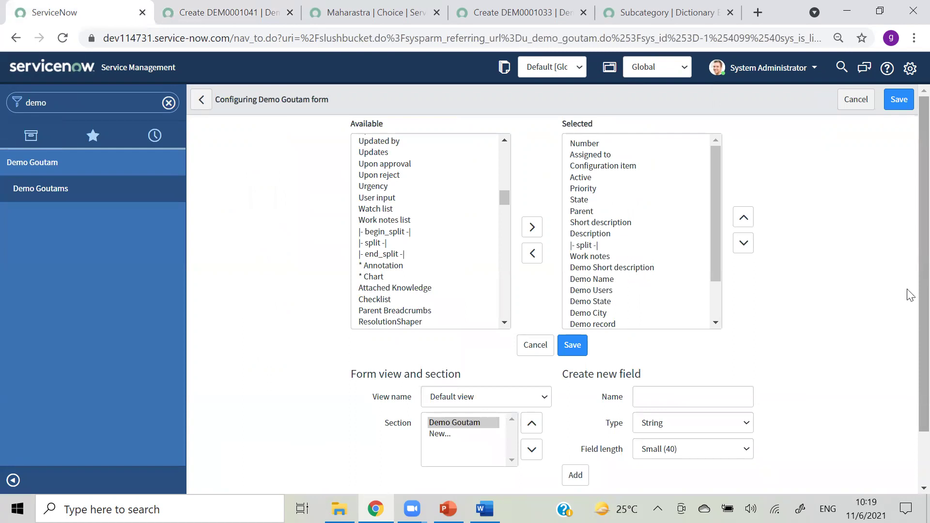
scroll(910, 339, "down", 2)
left_click(461, 334)
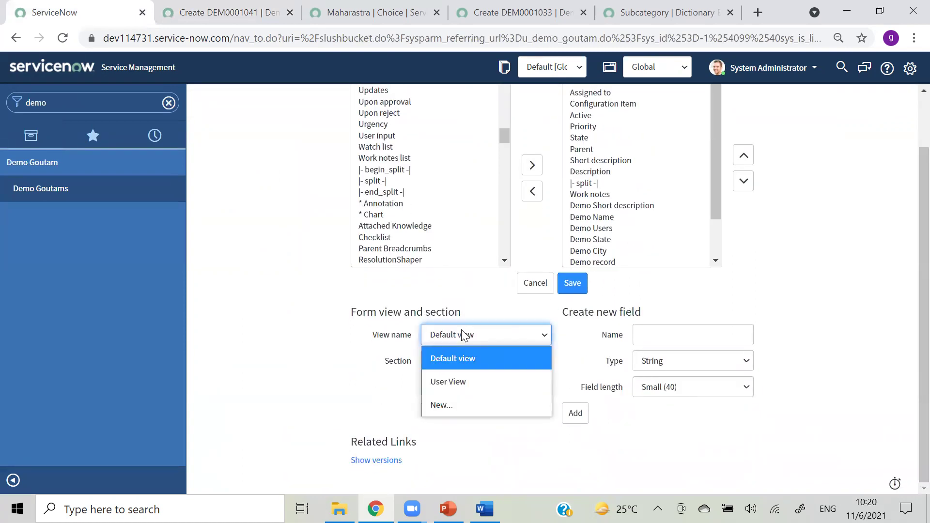
left_click(440, 362)
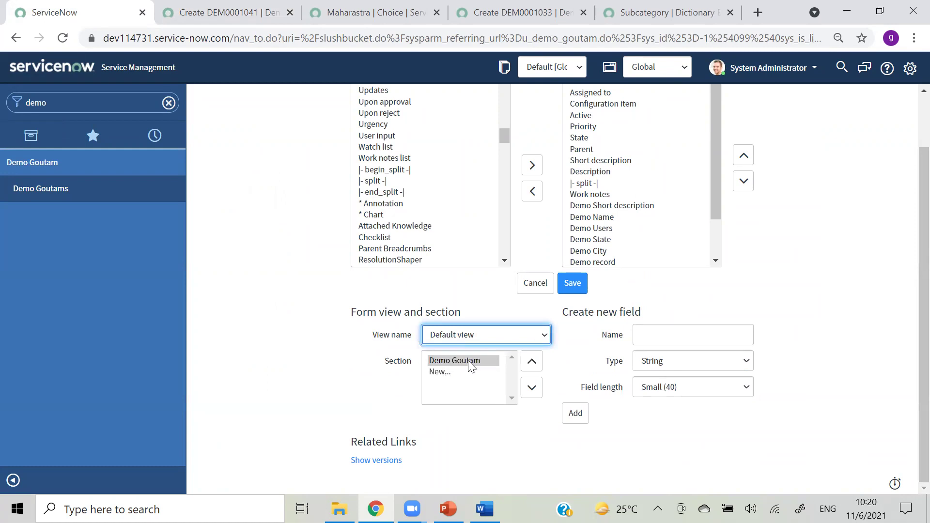
left_click(439, 373)
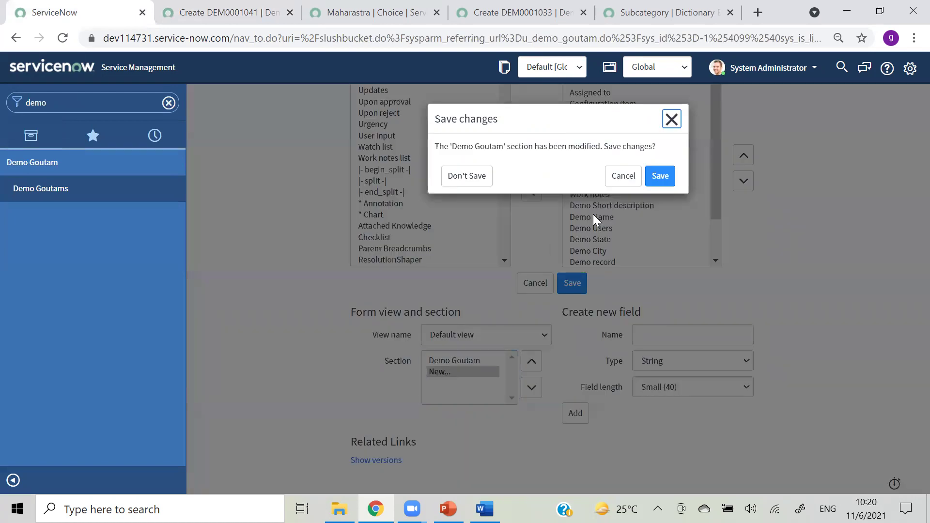
left_click(655, 177)
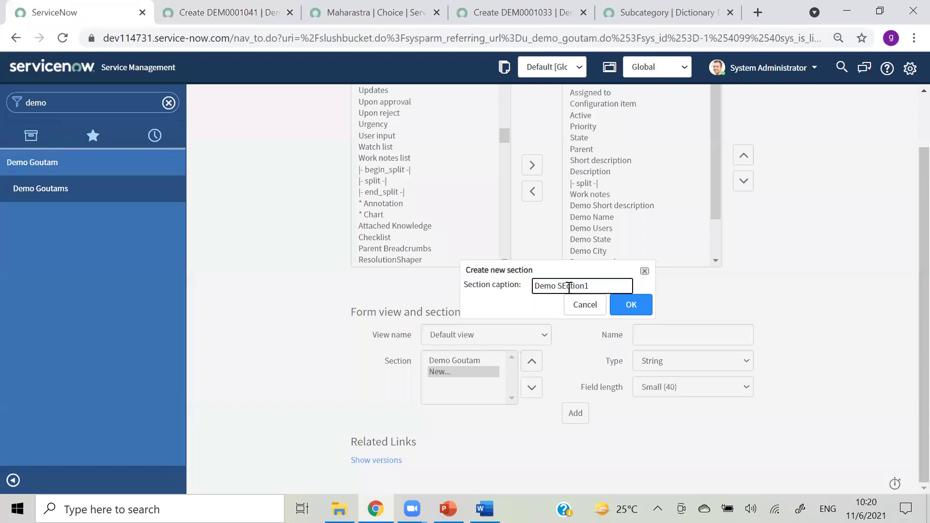
left_click(570, 286)
key("BackSpace")
type("e")
left_click(629, 304)
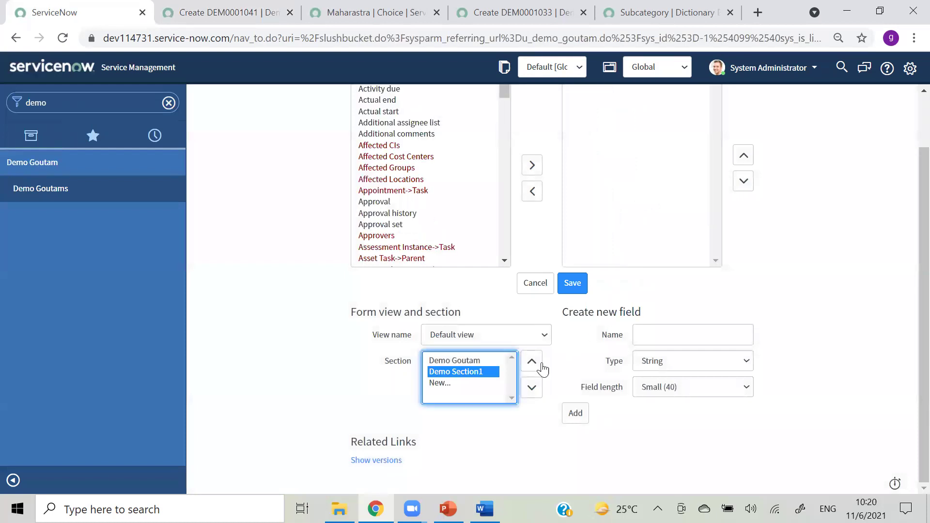
Step: Compare the selected fields of the Demo Goutam section with those of Demo Section1
left_click(439, 362)
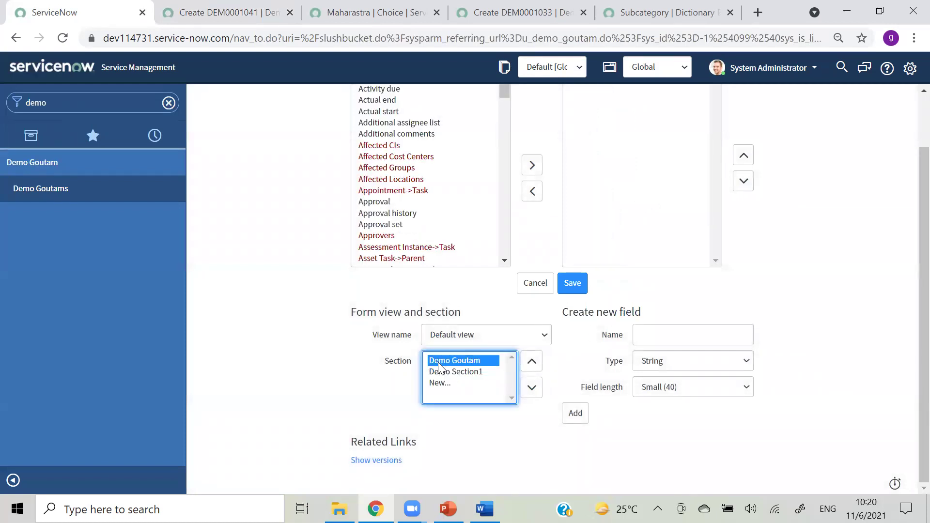
left_click(659, 176)
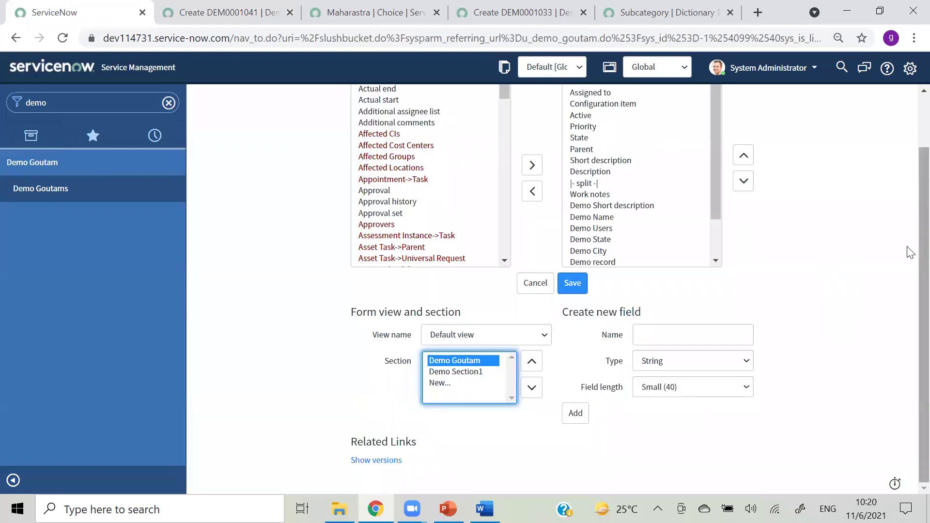
scroll(908, 238, "up", 1)
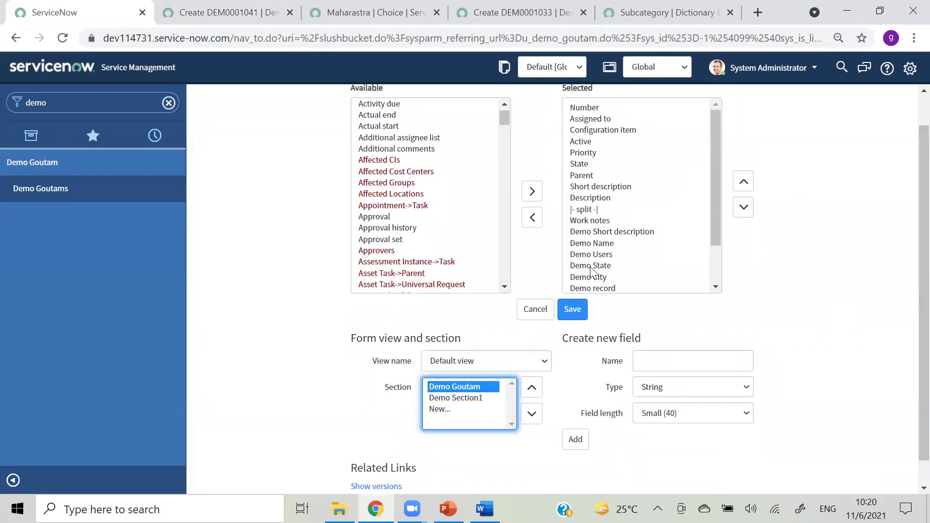
left_click(463, 399)
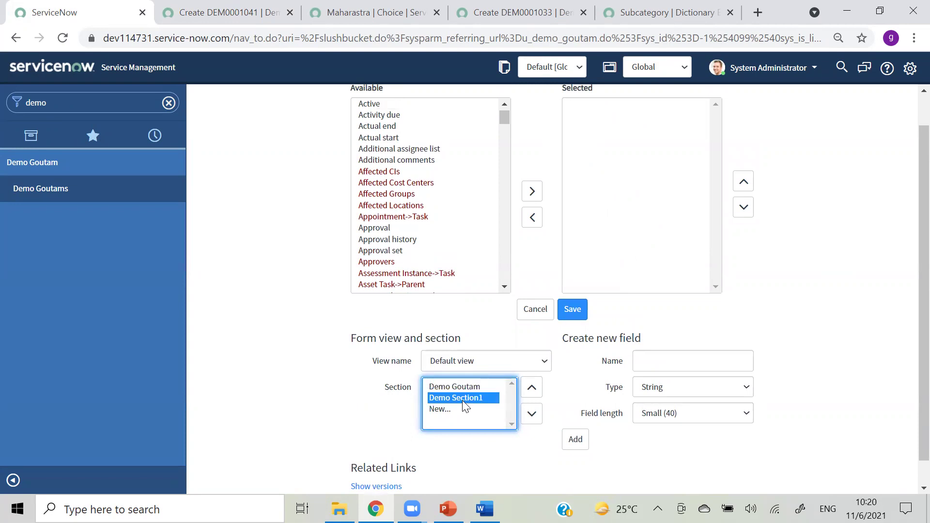
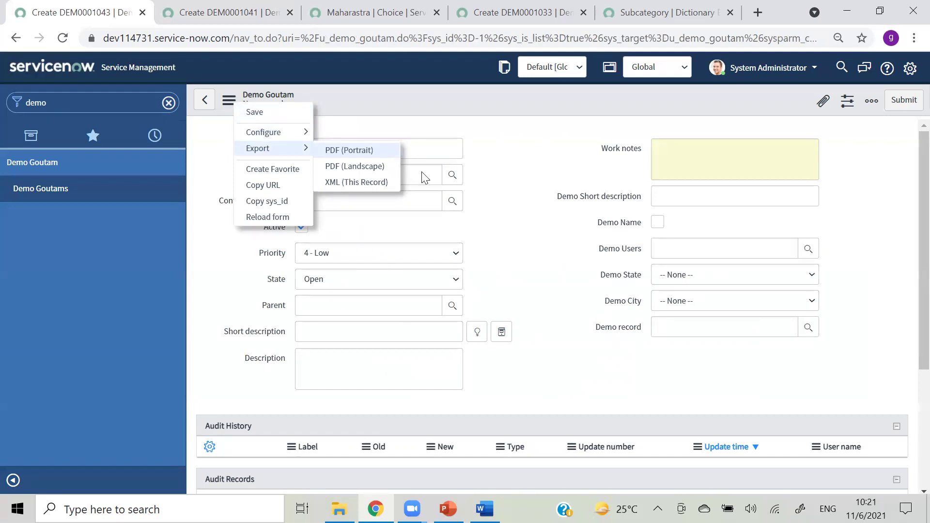
Step: Go to the Demo Goutams list, reload it, and open record DEM0001001
left_click(35, 191)
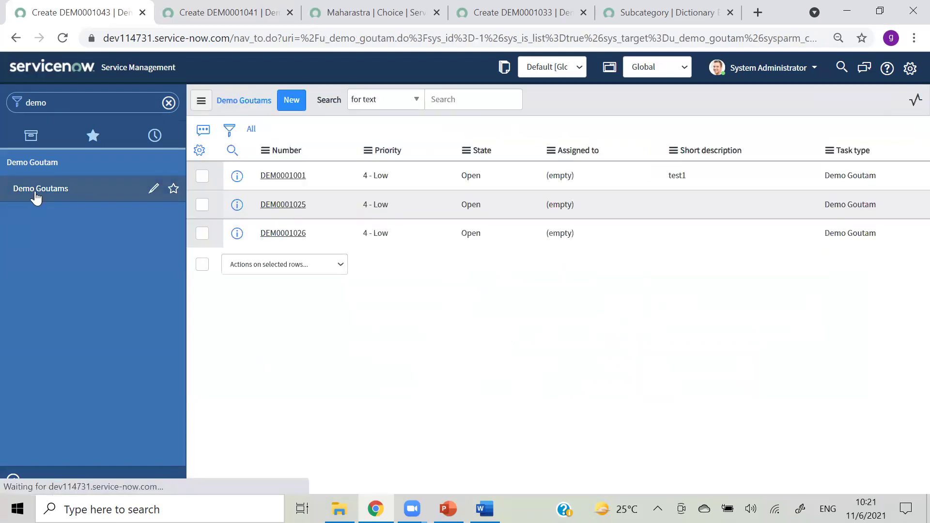
left_click(200, 103)
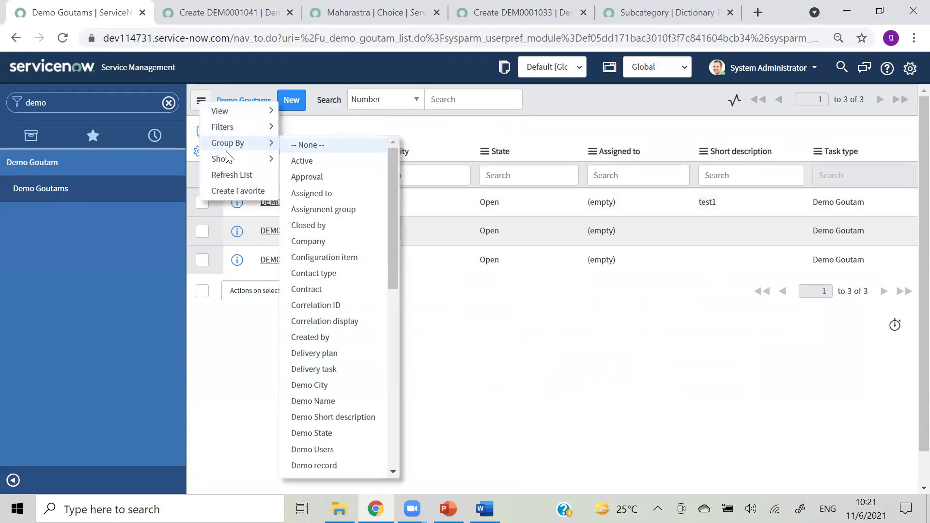
left_click(63, 39)
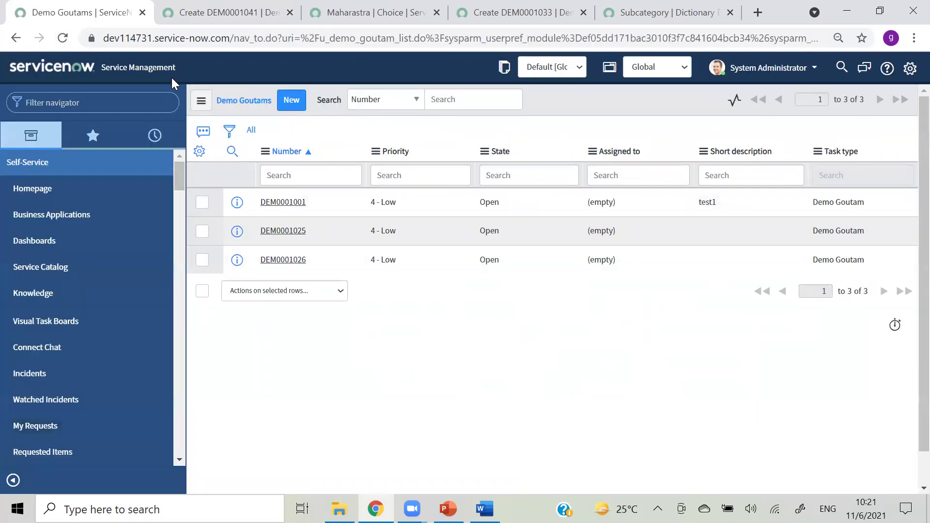
left_click(280, 203)
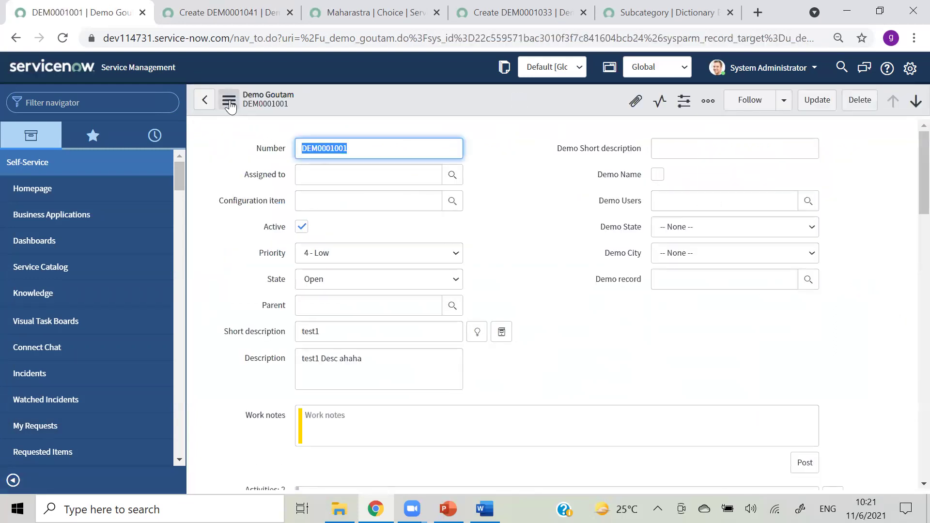
Step: Check which views the DEM0001001 record offers and look through its form in the default view
left_click(229, 102)
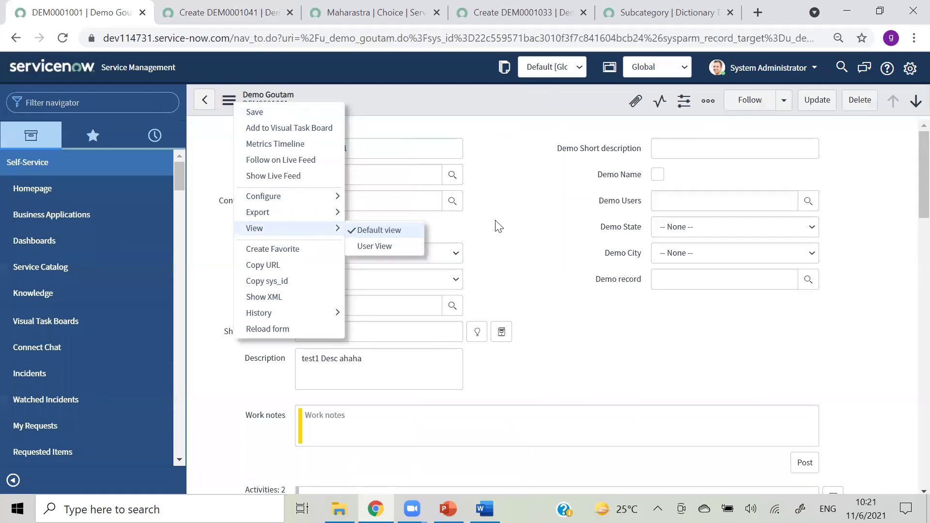
key("Escape")
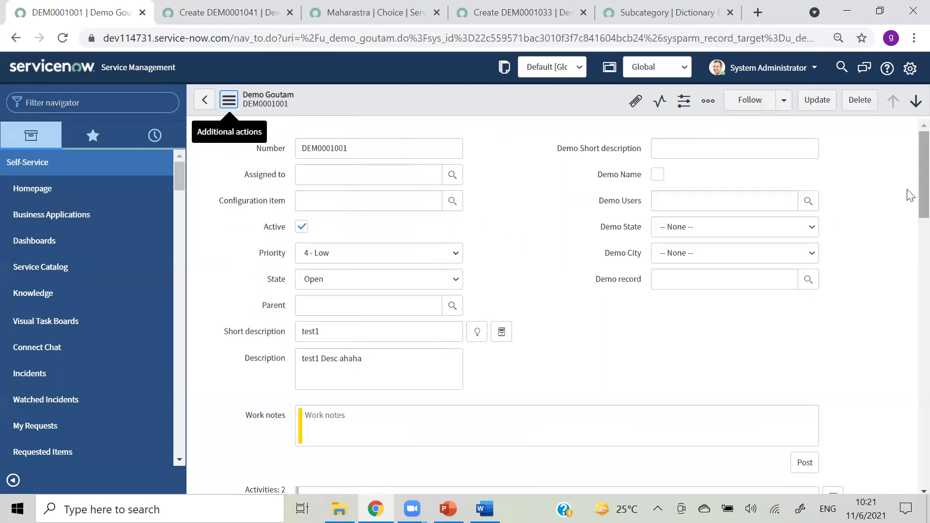
scroll(910, 216, "down", 3)
scroll(909, 214, "up", 1)
scroll(909, 205, "up", 1)
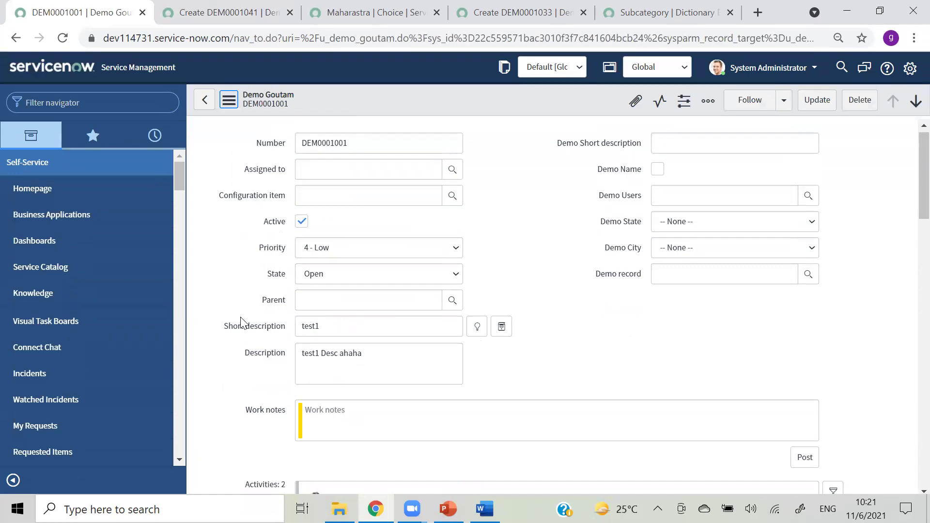
scroll(909, 209, "down", 2)
scroll(910, 209, "down", 2)
scroll(910, 213, "up", 4)
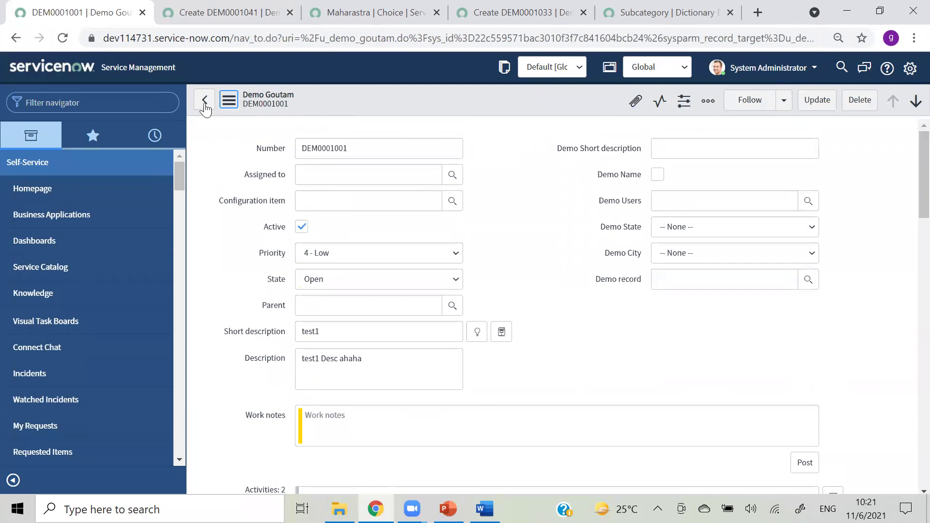
Step: Switch the DEM0001001 form to User View
left_click(229, 101)
mouse_move(310, 222)
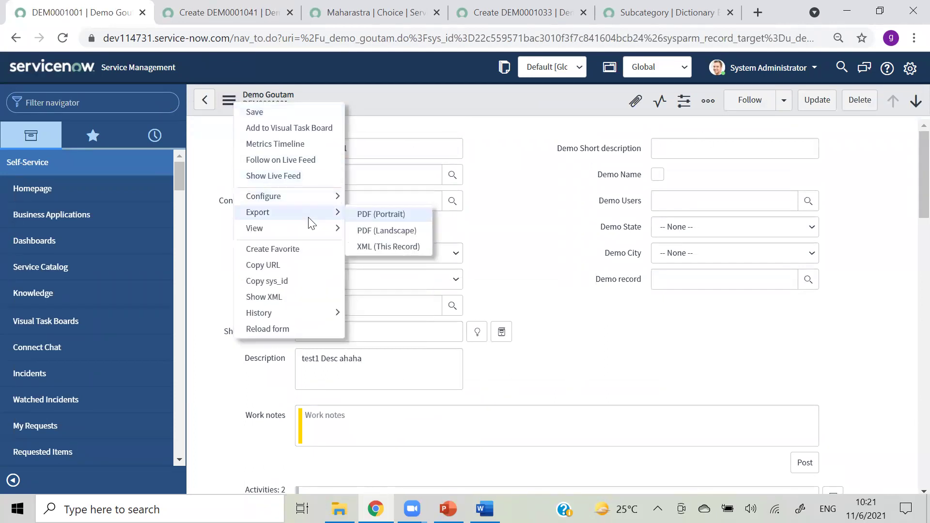
left_click(376, 245)
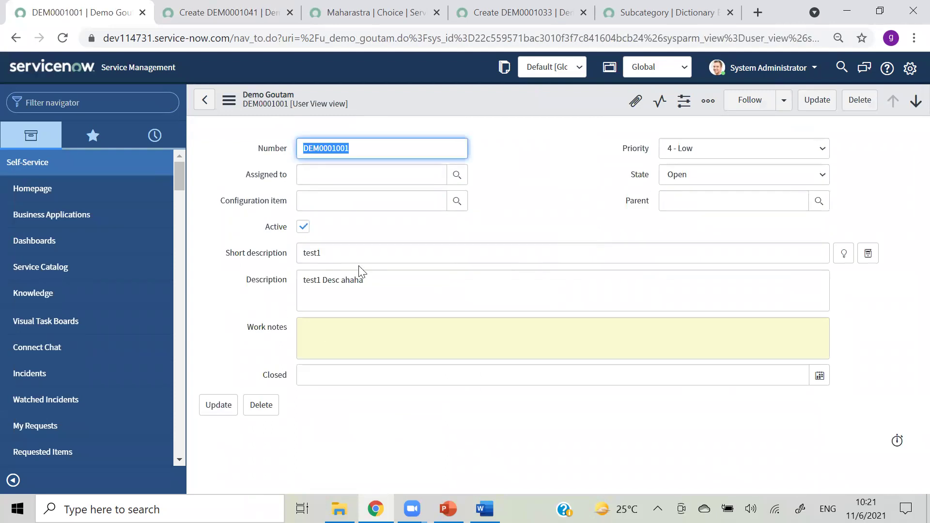
Step: Switch the DEM0001001 form back to Default view and look over its fields
left_click(229, 100)
mouse_move(296, 233)
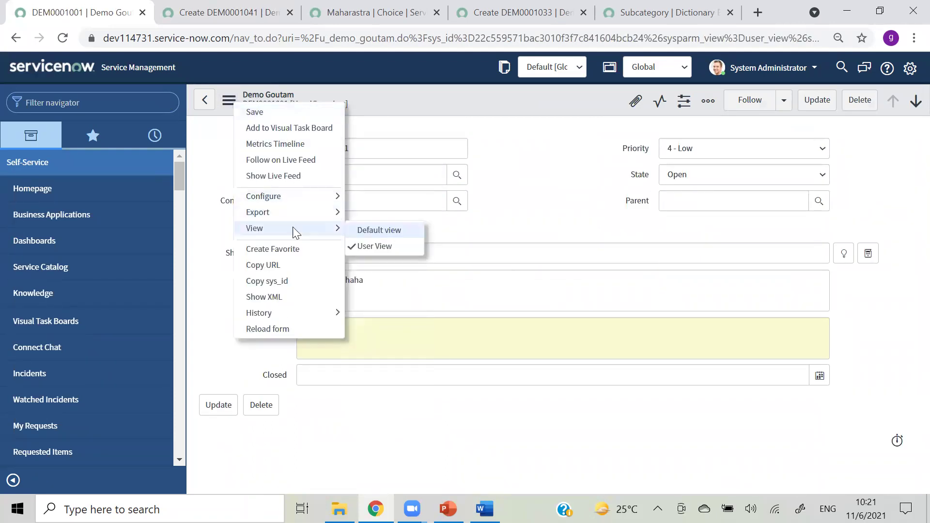
left_click(358, 230)
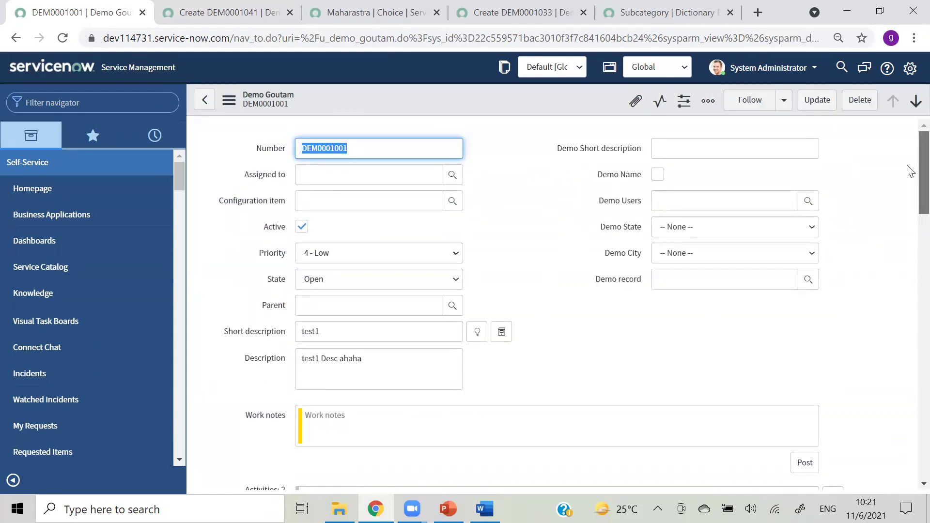
scroll(910, 169, "down", 3)
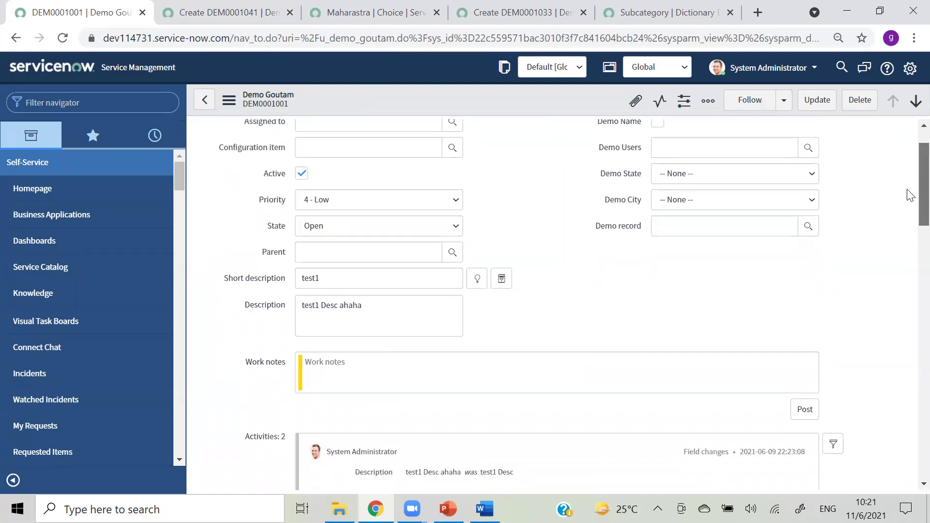
scroll(909, 191, "up", 3)
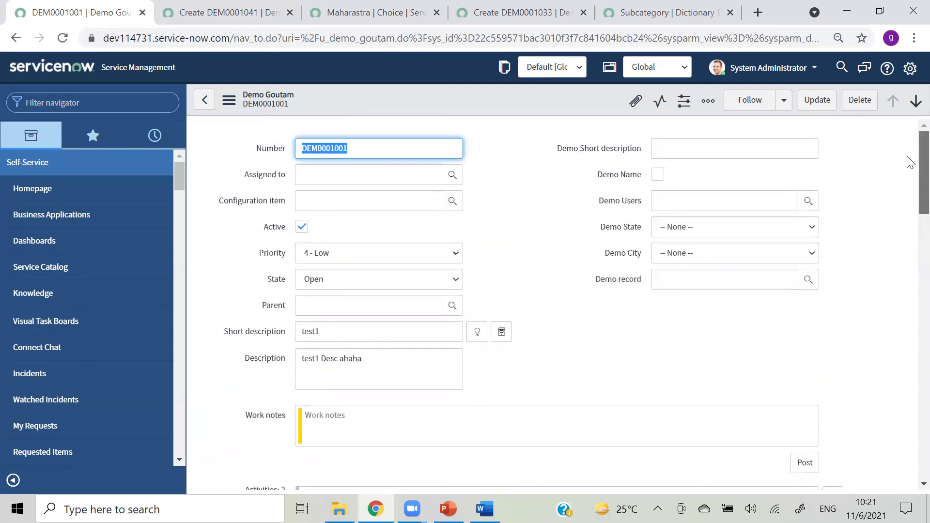
Step: Open the form layout configuration of the Demo Goutam form from record DEM0001001
right_click(378, 92)
mouse_move(458, 193)
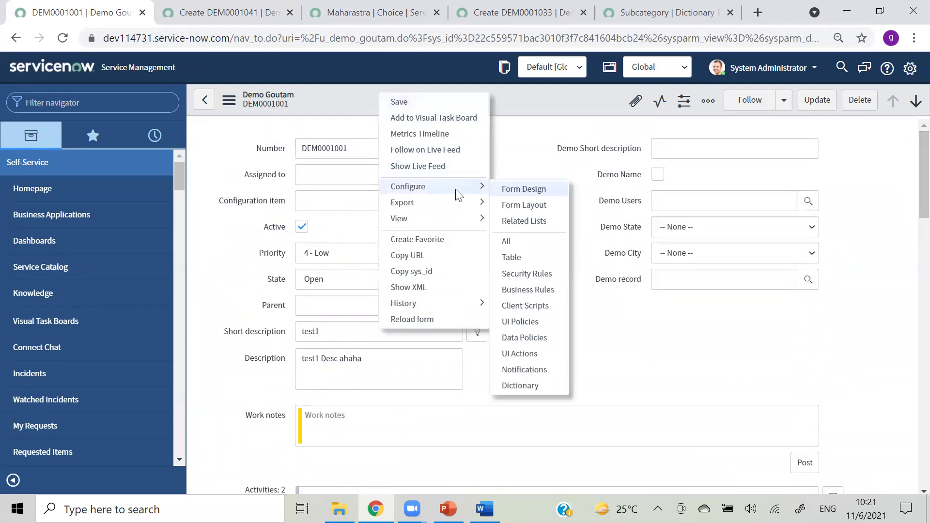
left_click(511, 204)
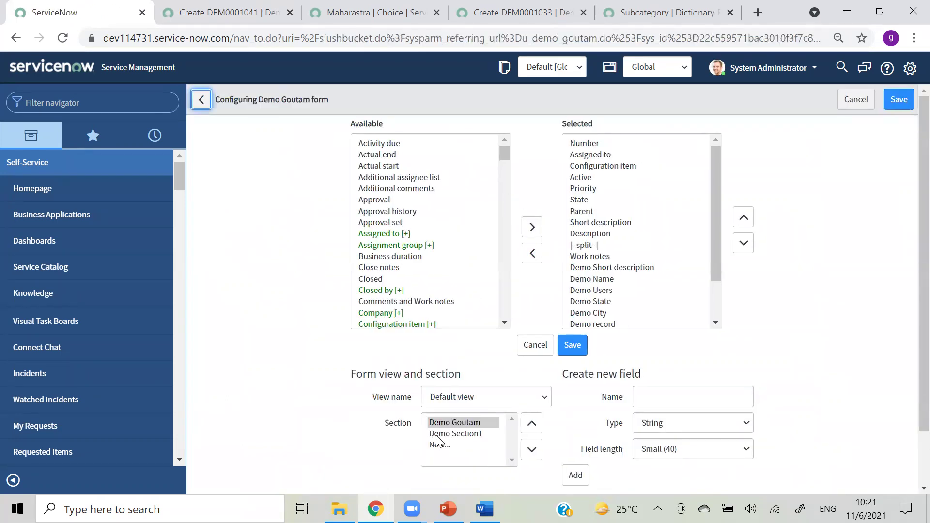
Step: Add the Demo State field to Demo Section1 in the Default view and save the form layout
left_click(437, 434)
scroll(910, 262, "down", 1)
scroll(910, 262, "up", 1)
left_click_drag(504, 145, 506, 197)
left_click(388, 159)
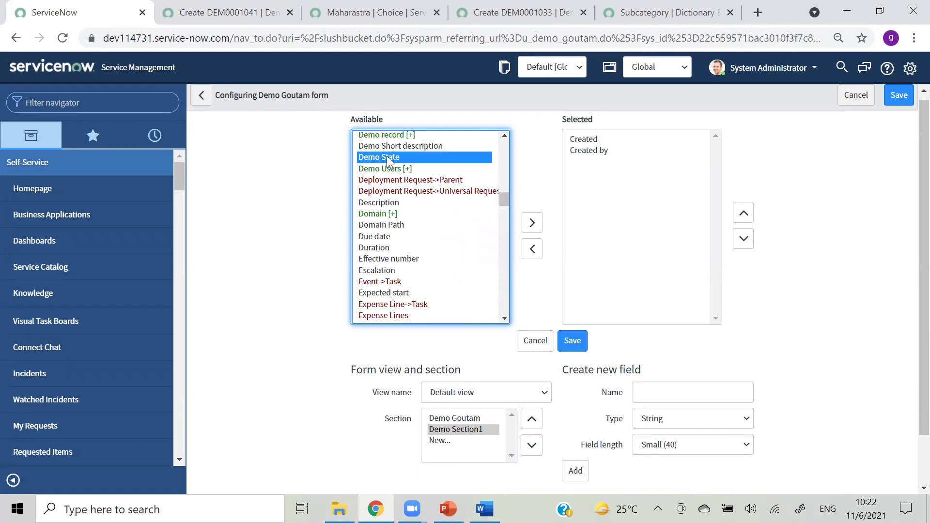
left_click(532, 223)
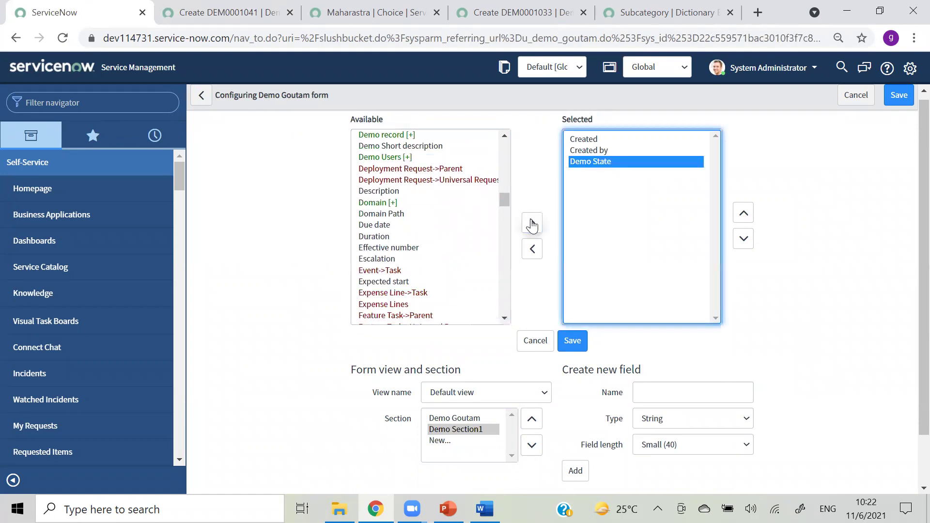
left_click(573, 345)
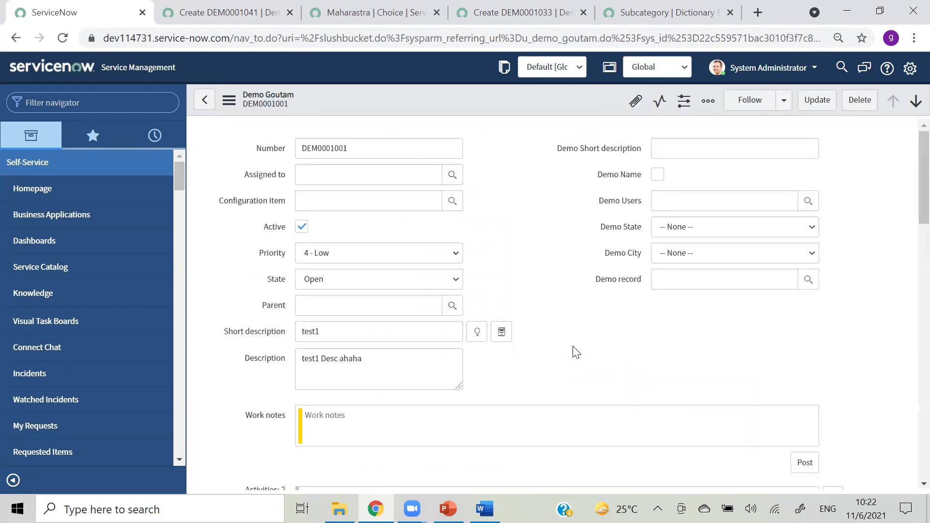
Step: Reload record DEM0001001 and compare the fields of its main section with those in Demo Section1
left_click(59, 42)
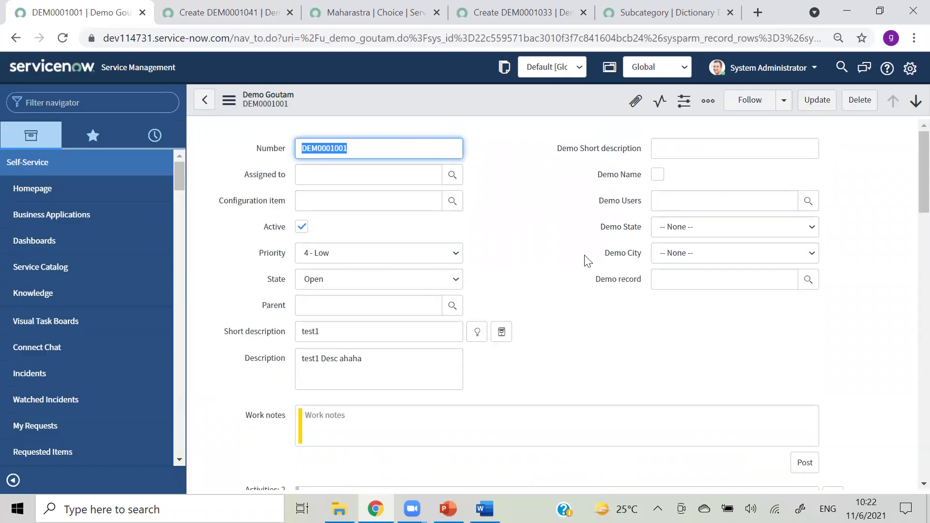
scroll(908, 185, "down", 3)
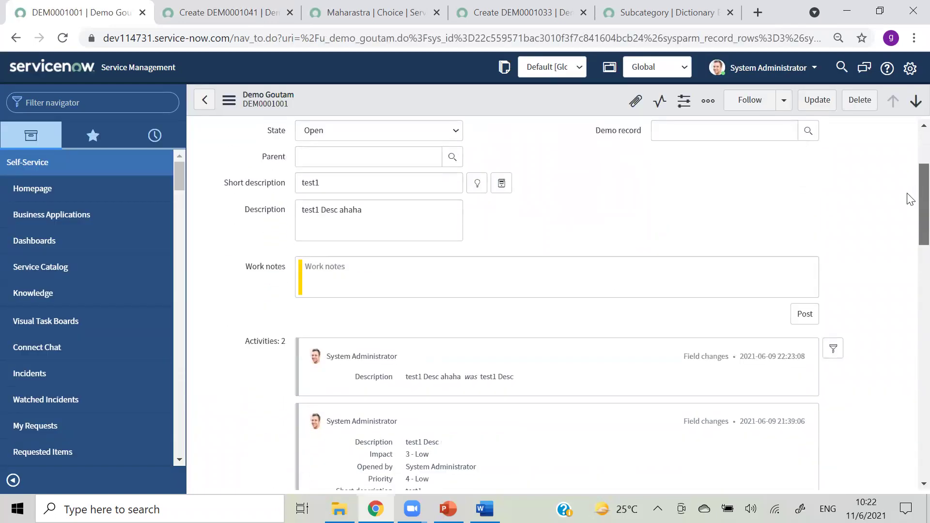
scroll(909, 197, "down", 15)
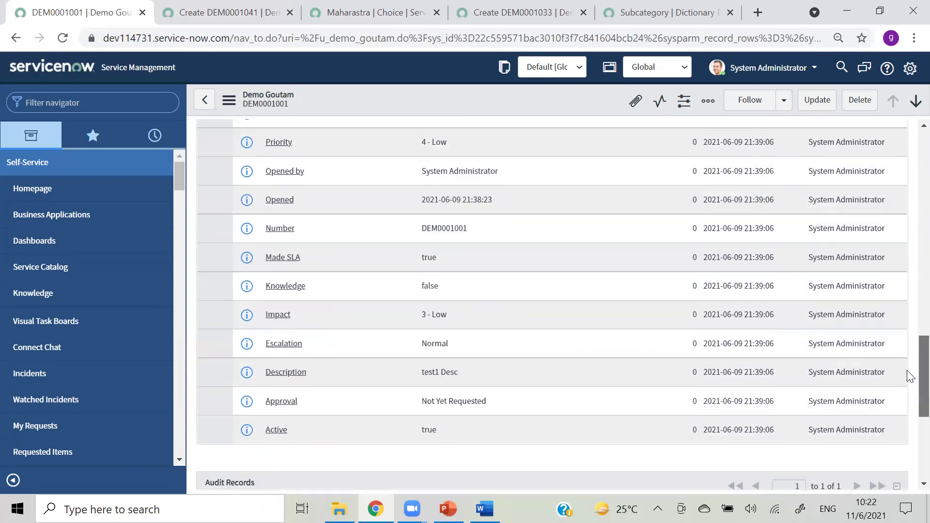
scroll(910, 377, "down", 5)
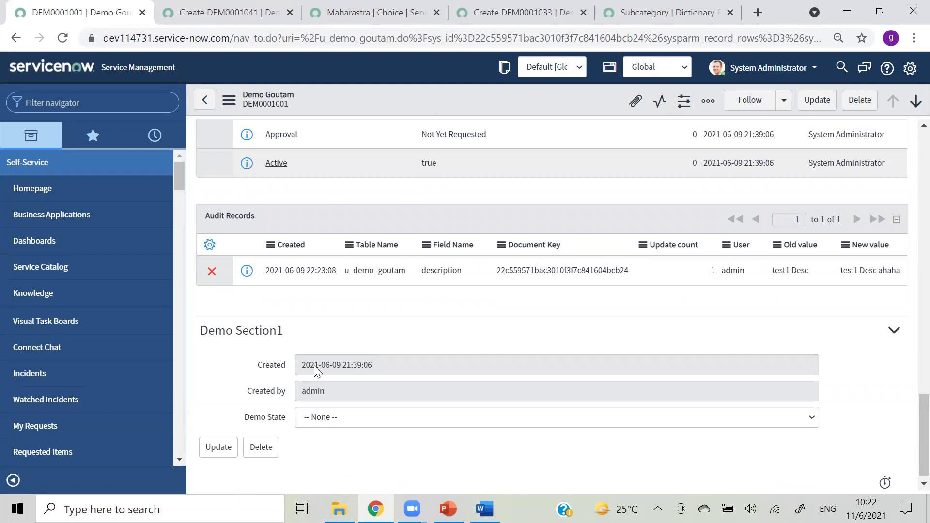
scroll(910, 383, "up", 12)
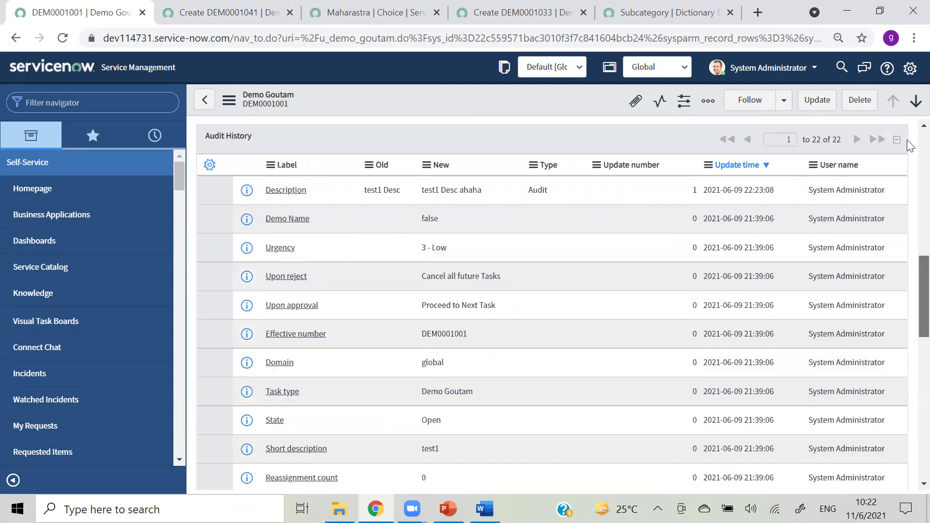
scroll(907, 146, "up", 10)
scroll(908, 243, "down", 8)
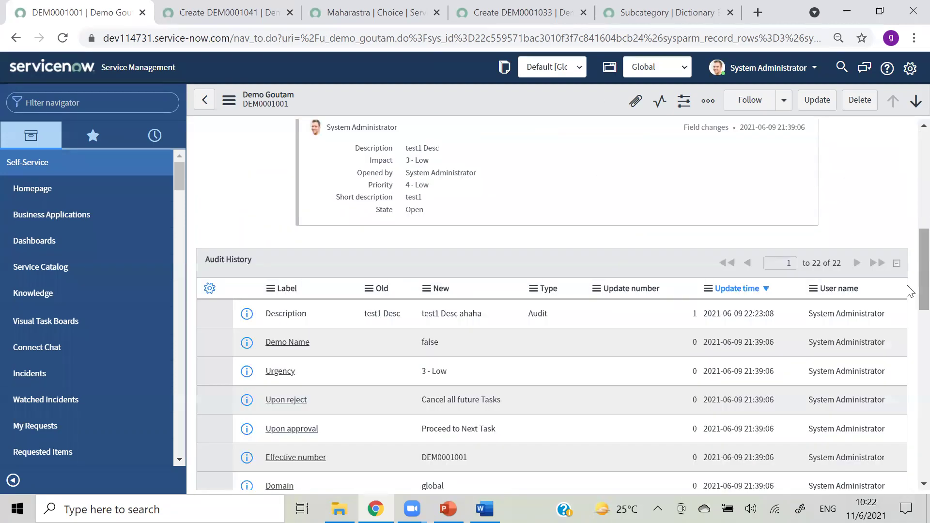
scroll(908, 242, "up", 10)
left_click_drag(249, 140, 334, 166)
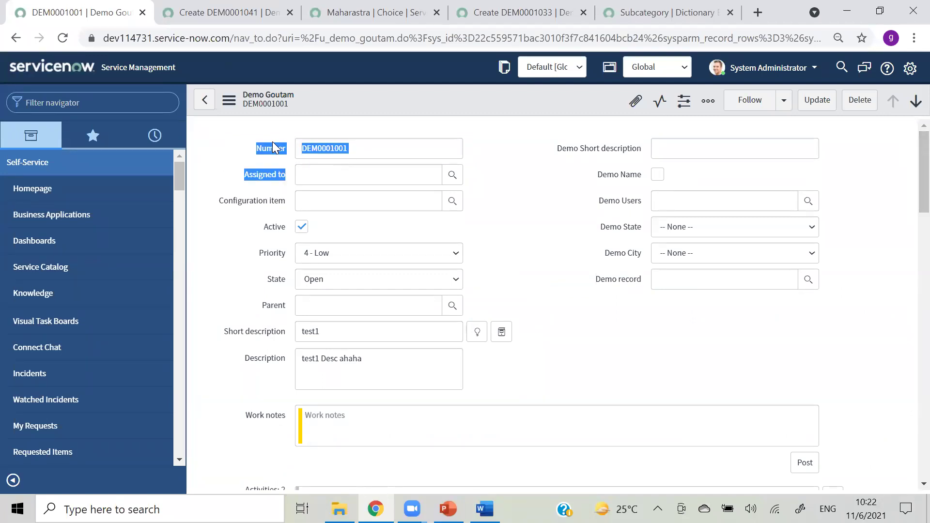
scroll(908, 194, "down", 8)
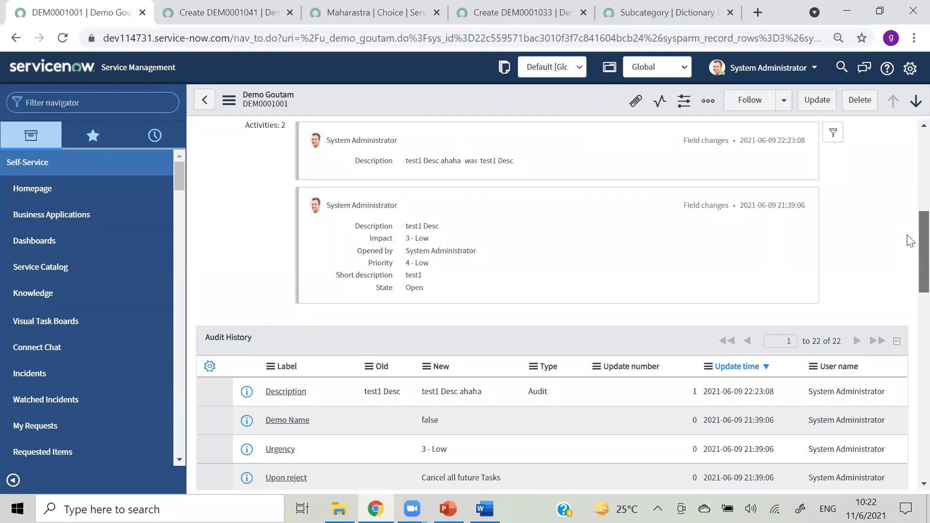
scroll(910, 240, "down", 10)
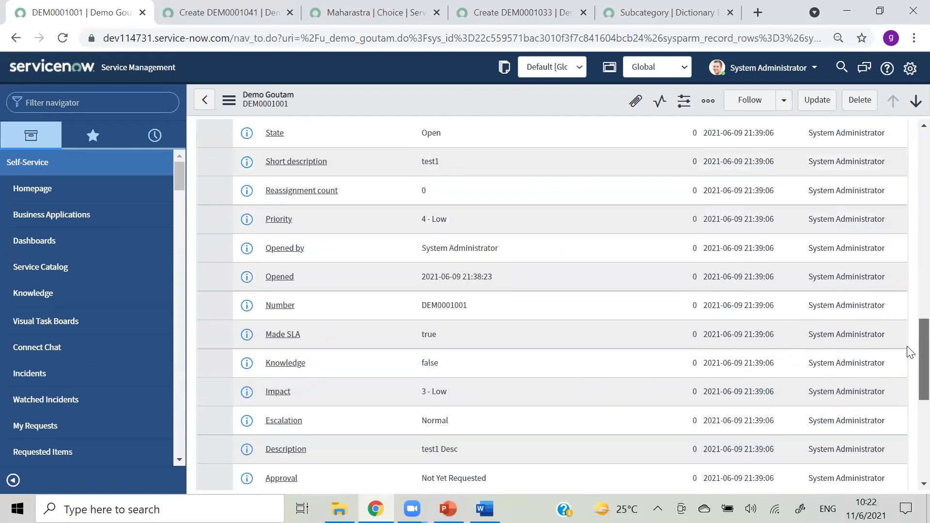
Step: Go to Demo Section1 at the end of the DEM0001001 record and toggle it between collapsed and expanded
scroll(908, 368, "down", 6)
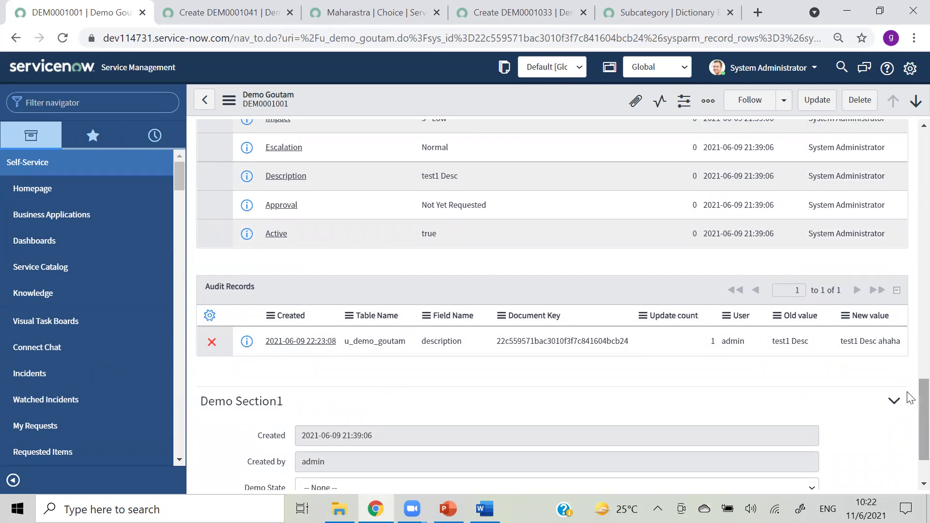
scroll(909, 412, "down", 2)
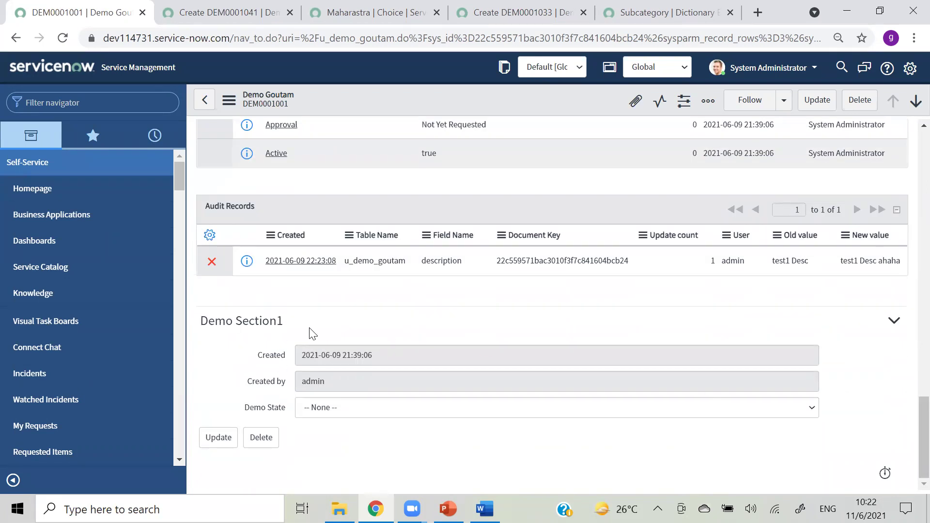
left_click(895, 320)
left_click(894, 409)
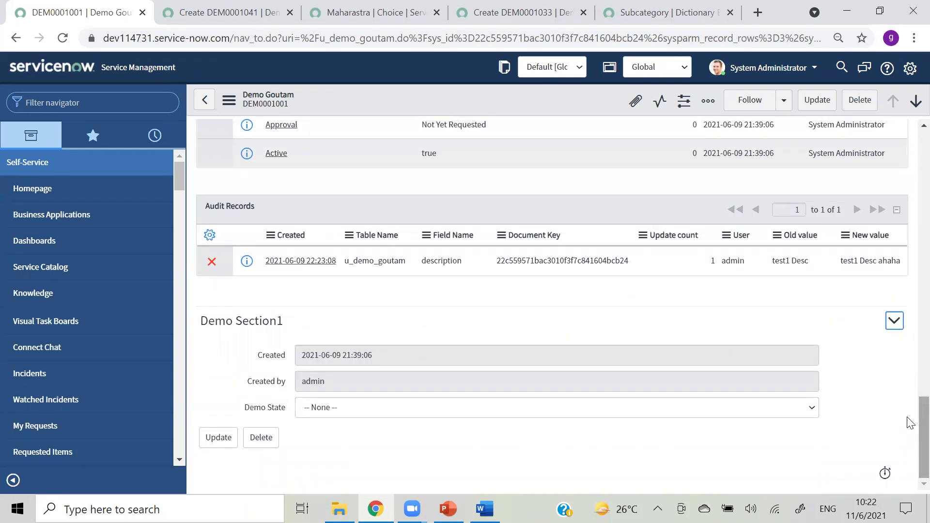
left_click(895, 321)
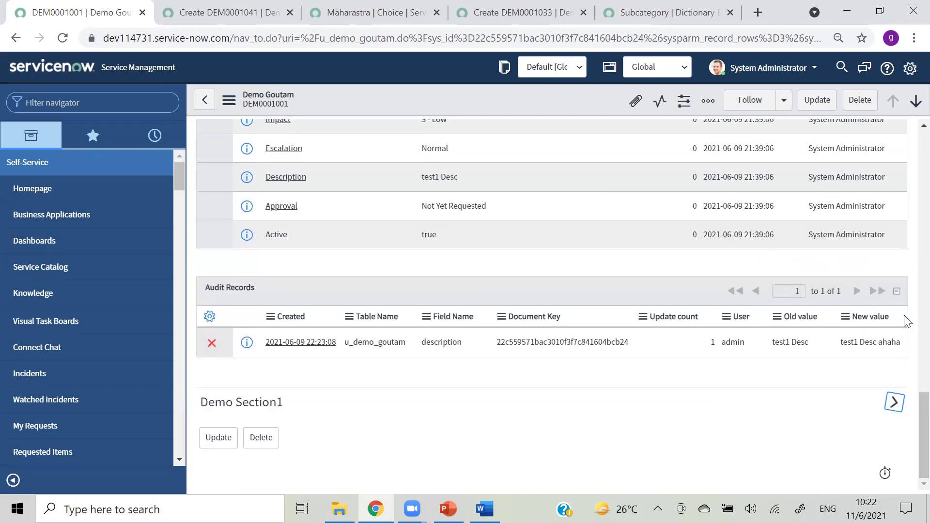
left_click(895, 408)
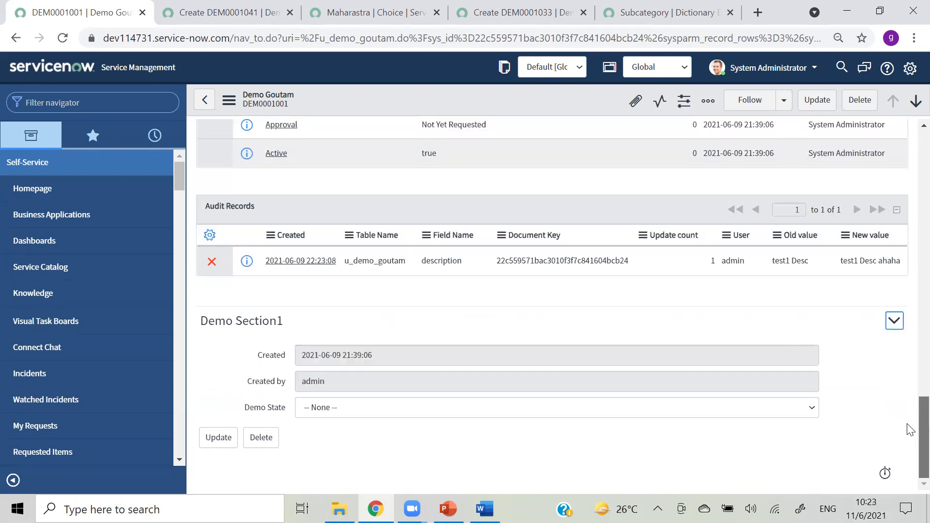
scroll(908, 430, "up", 1)
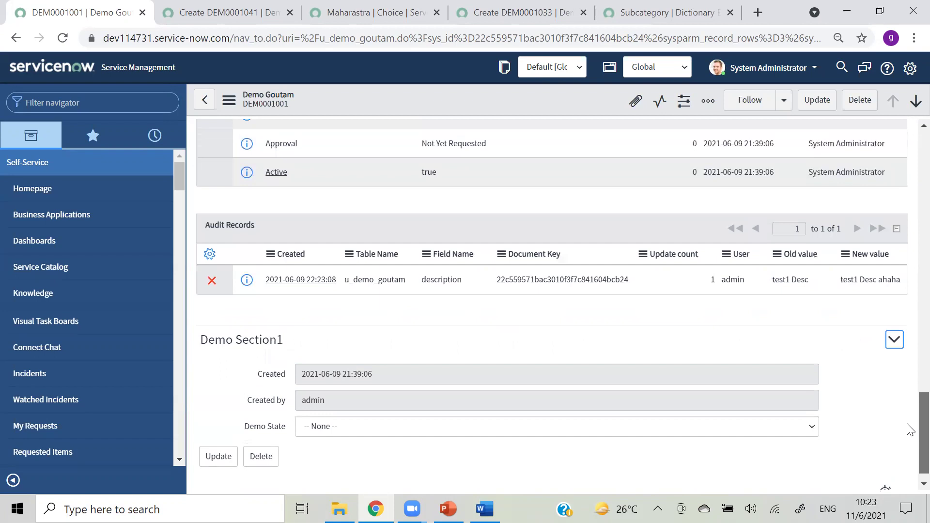
Step: In the form layout configuration, add the begin_split, split and end_split elements to Demo Section1
right_click(387, 104)
mouse_move(445, 206)
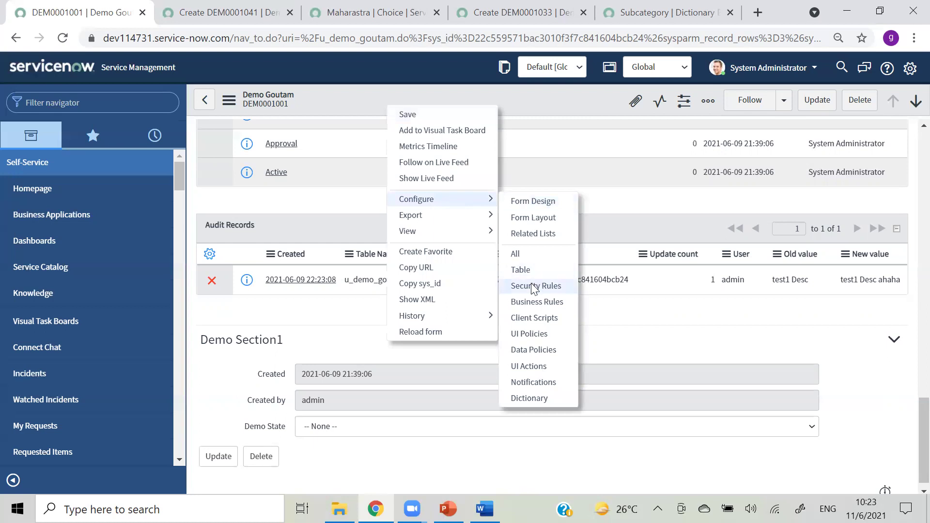
left_click(522, 219)
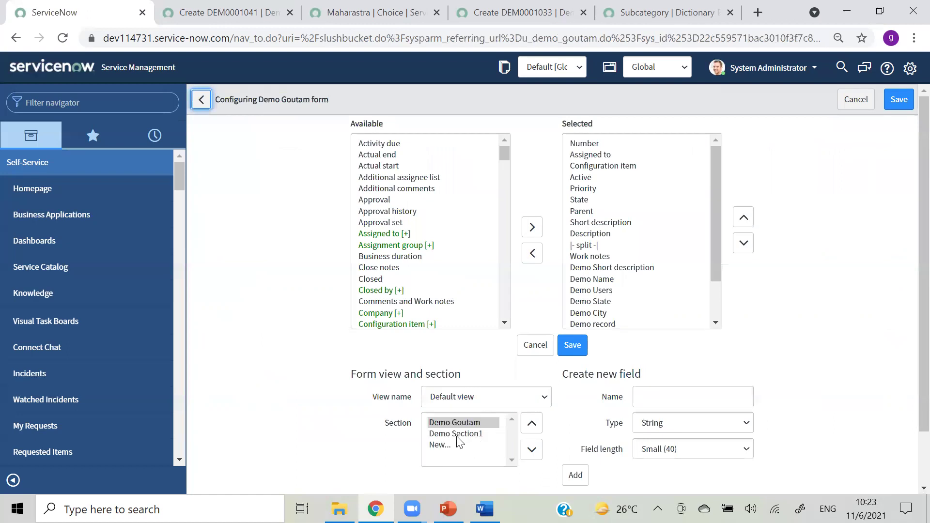
left_click(457, 434)
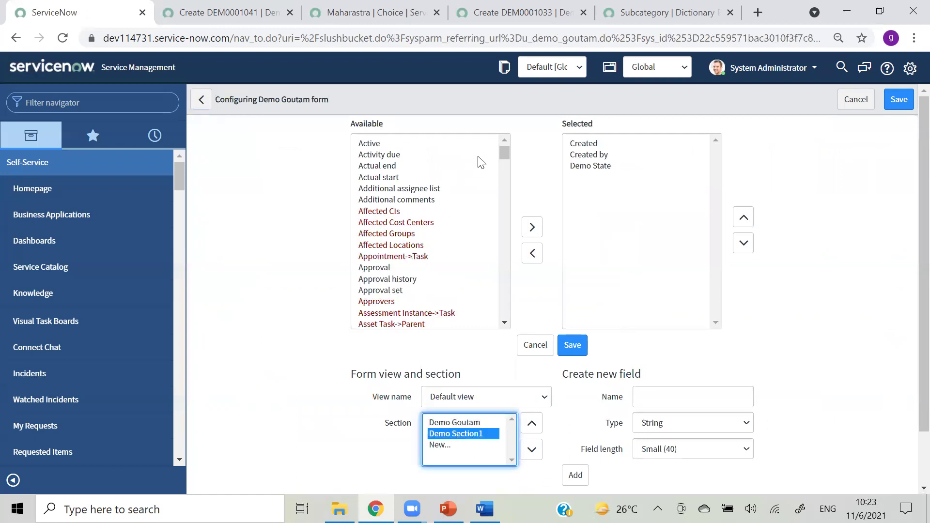
key("ctrl+f")
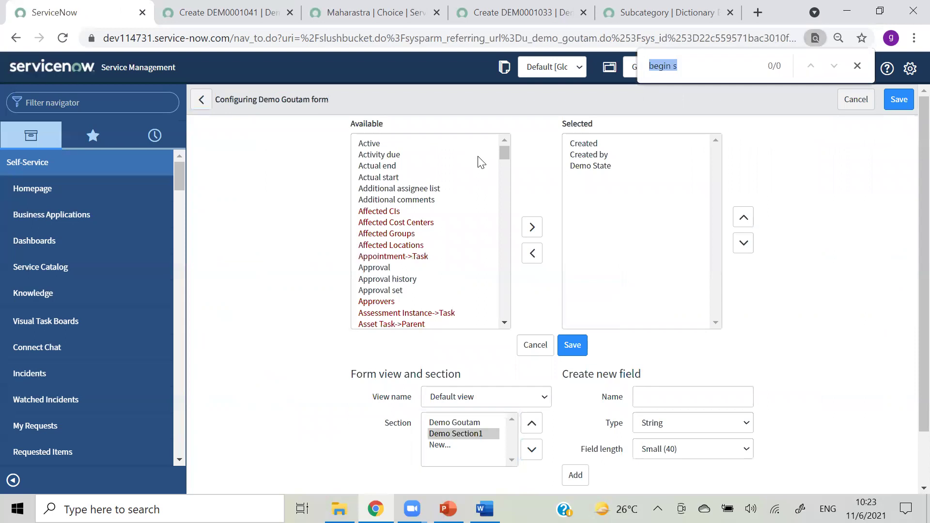
type("spli")
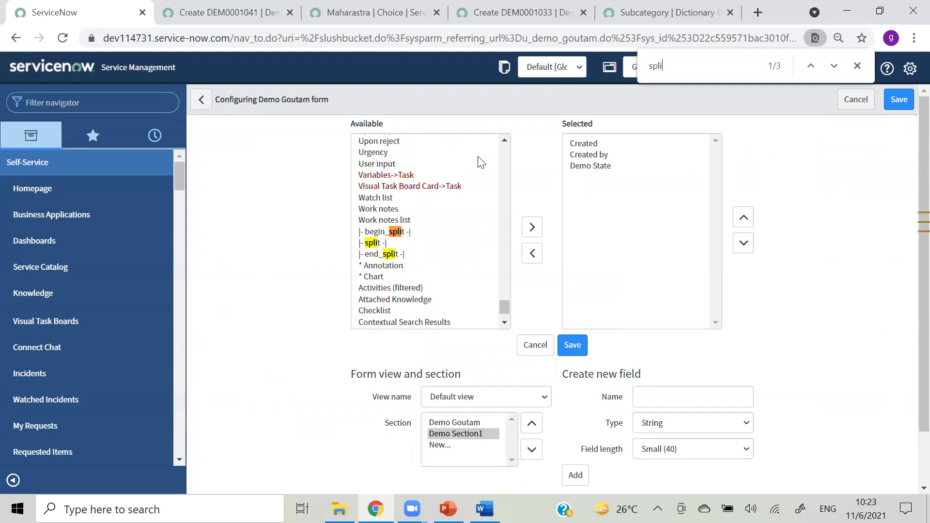
left_click_drag(389, 237, 384, 255)
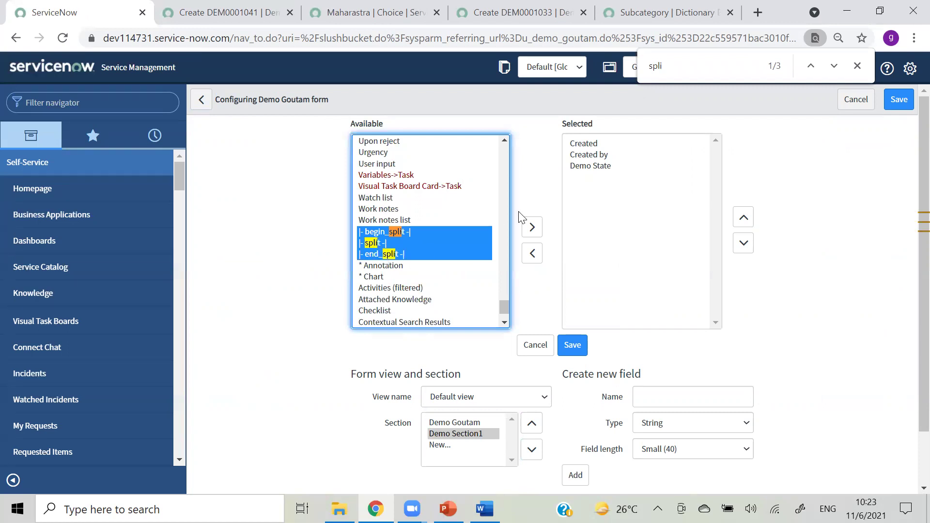
left_click(530, 229)
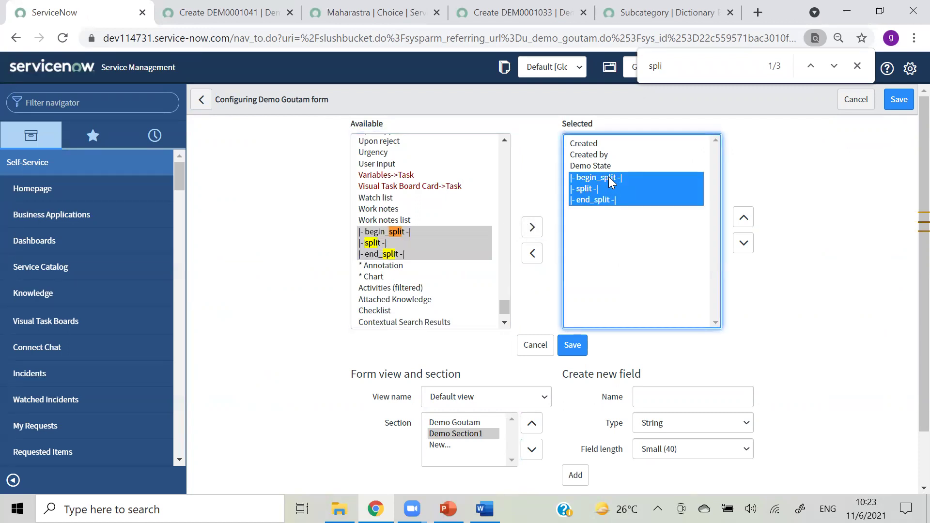
Step: Arrange Demo Section1 with begin_split first and split between Created by and Demo State, and save the layout
left_click(609, 177)
left_click(743, 219)
left_click(743, 219)
left_click(743, 219)
left_click(588, 200)
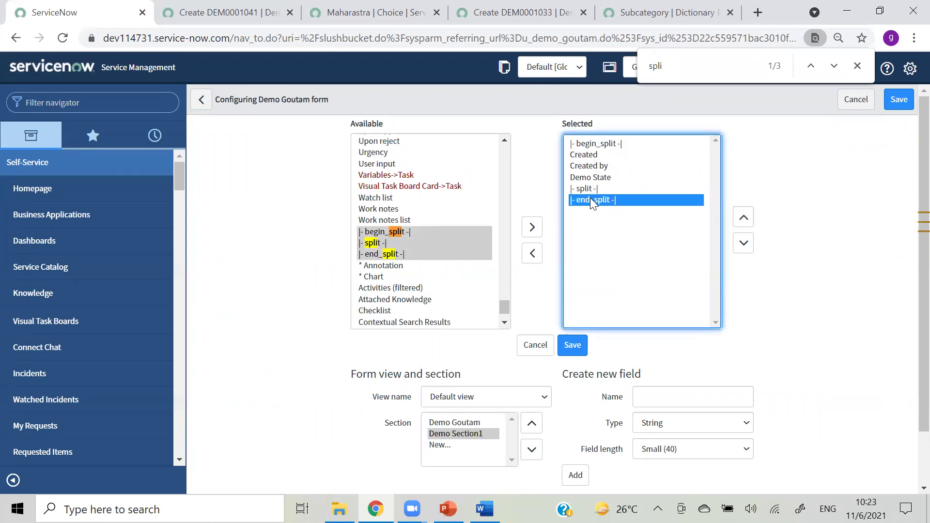
left_click(585, 191)
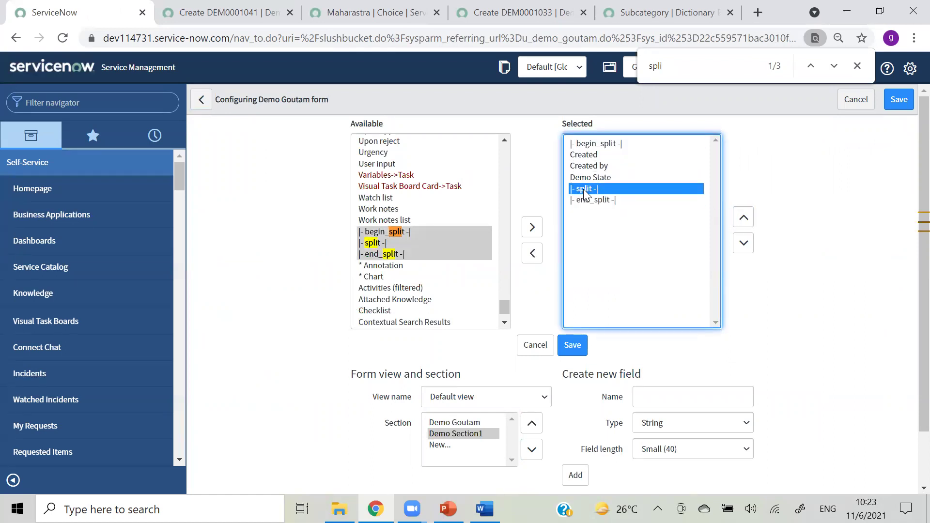
left_click(742, 219)
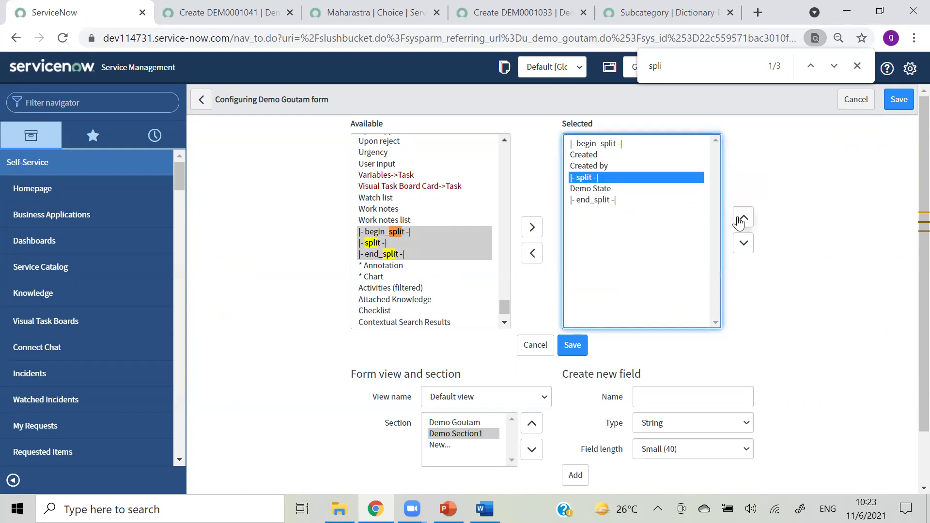
left_click(570, 347)
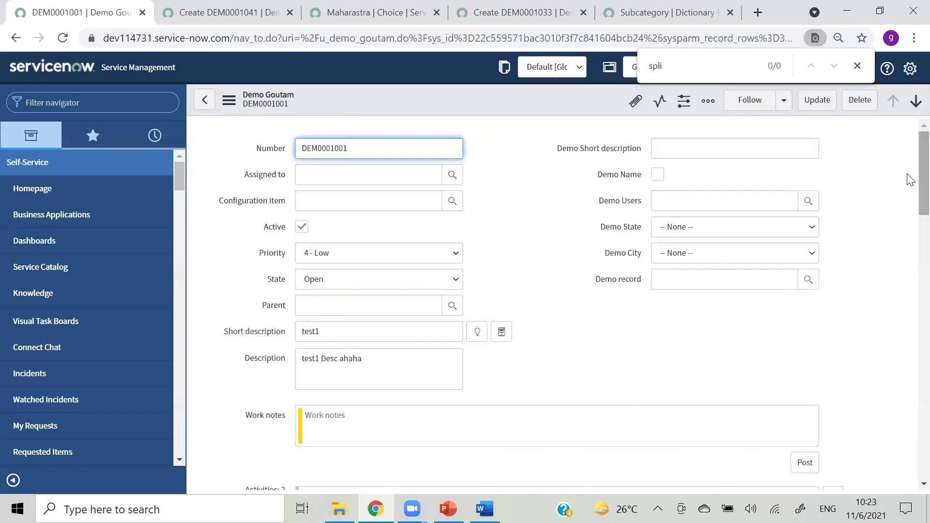
Step: Review the field arrangement of Demo Section1 on the record form and close the page search
scroll(910, 162, "down", 15)
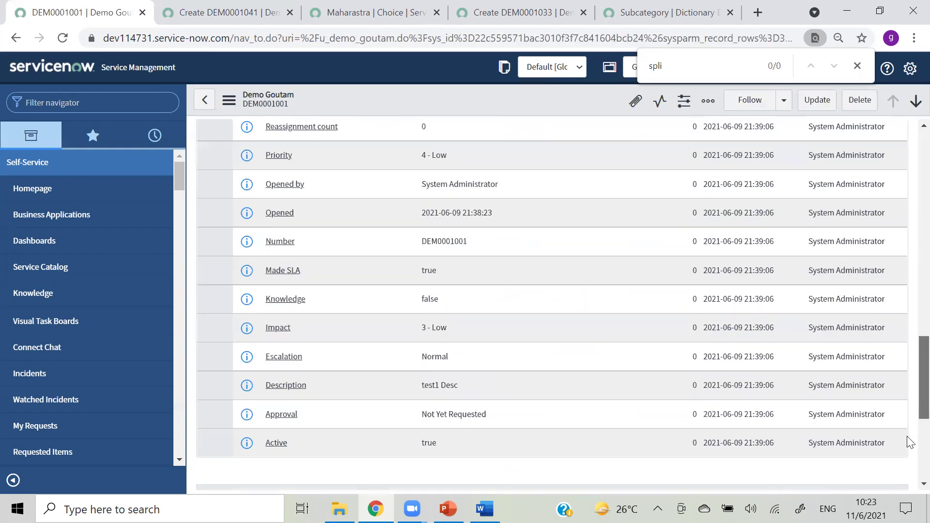
scroll(909, 443, "down", 5)
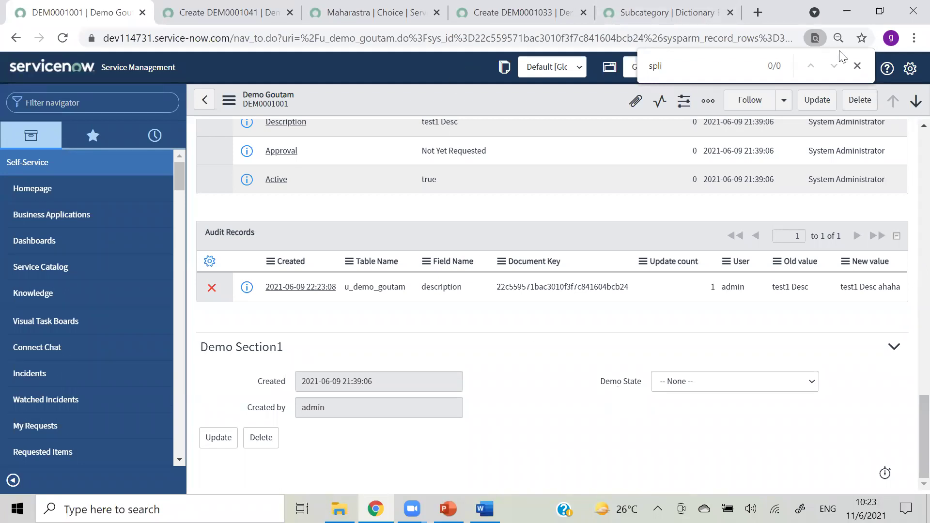
left_click(858, 66)
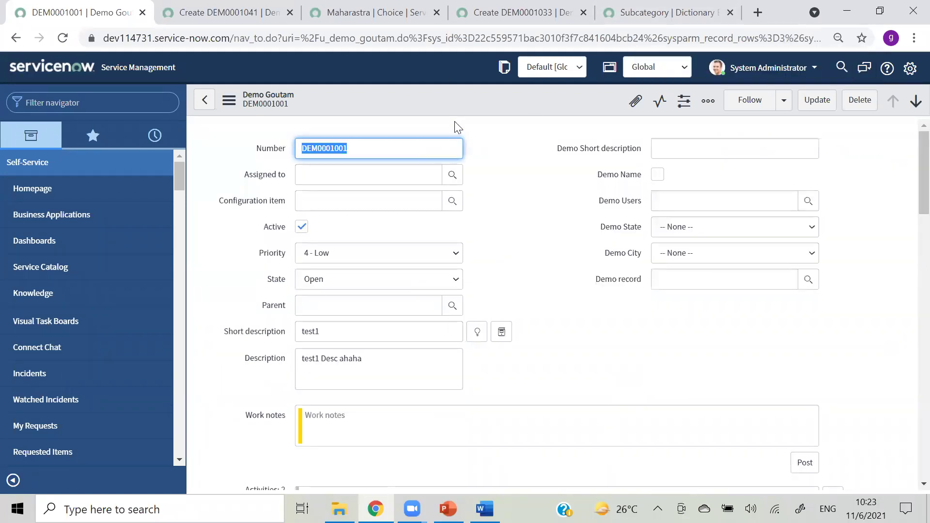
Step: In the form layout's User View, create a new section captioned with the person's first name followed by "section123"
right_click(449, 97)
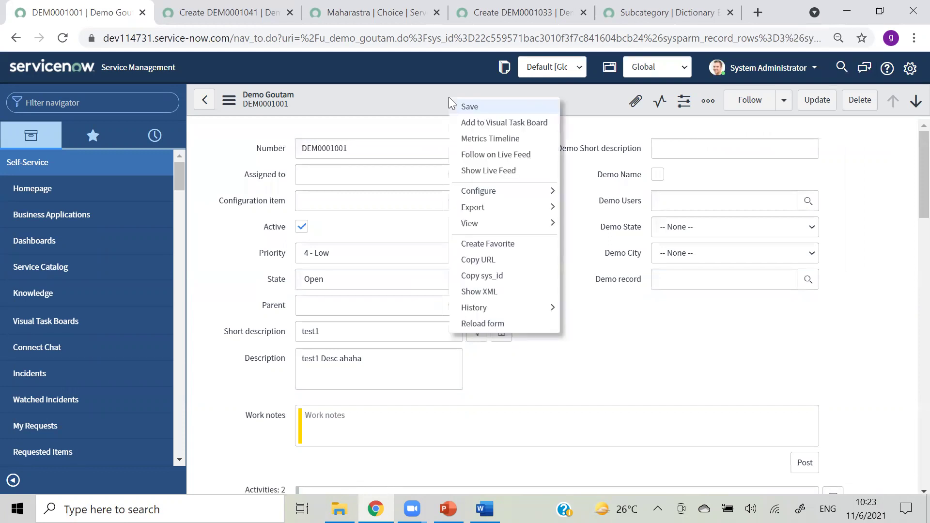
mouse_move(468, 188)
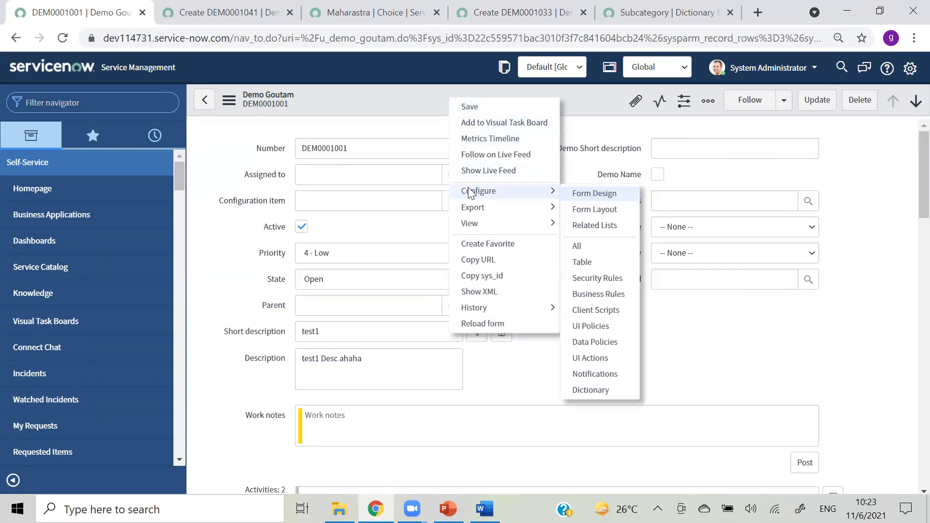
left_click(585, 209)
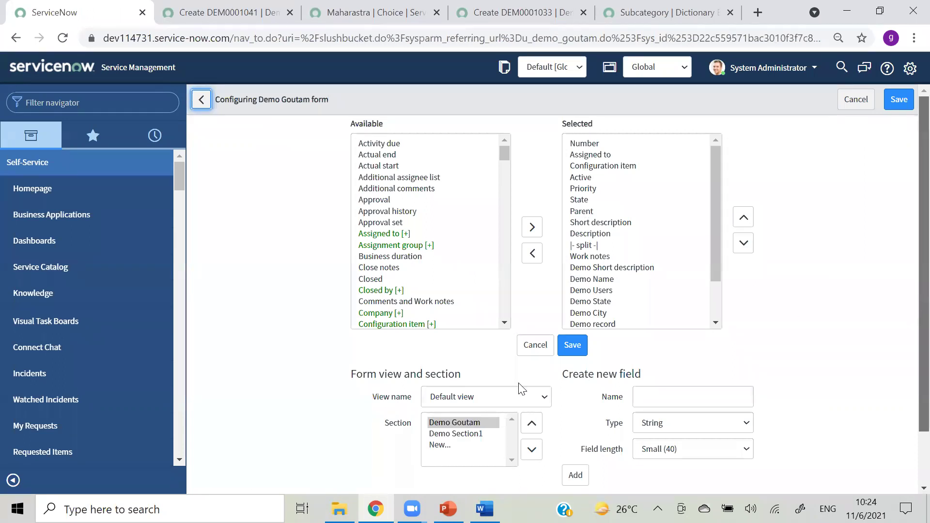
scroll(521, 388, "down", 1)
left_click(492, 380)
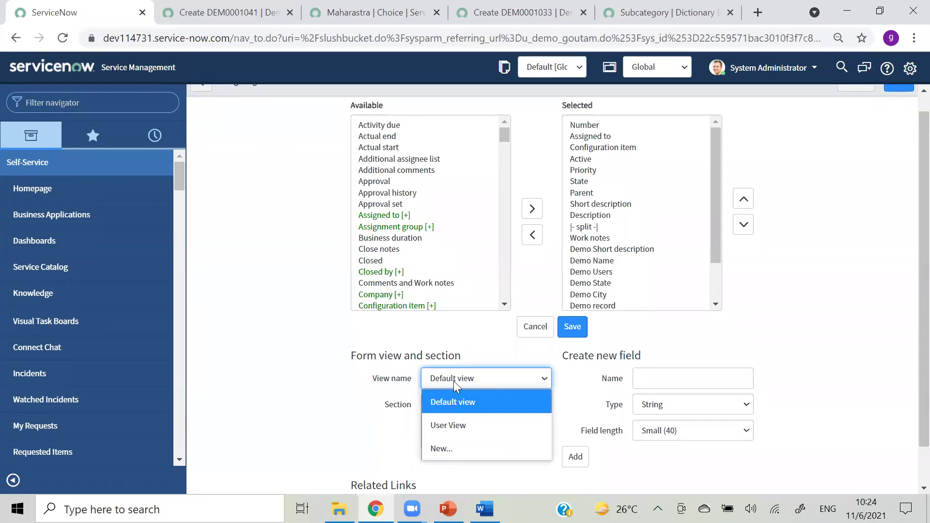
left_click(454, 424)
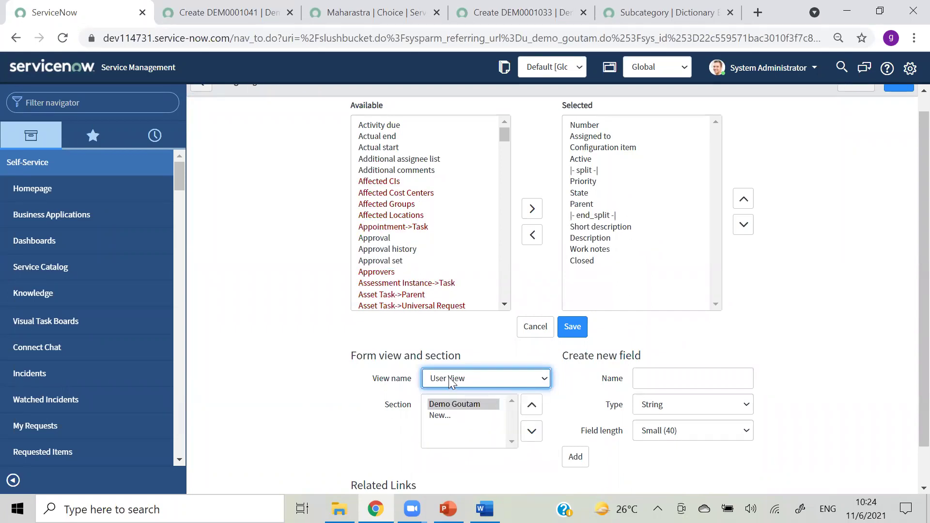
left_click(439, 416)
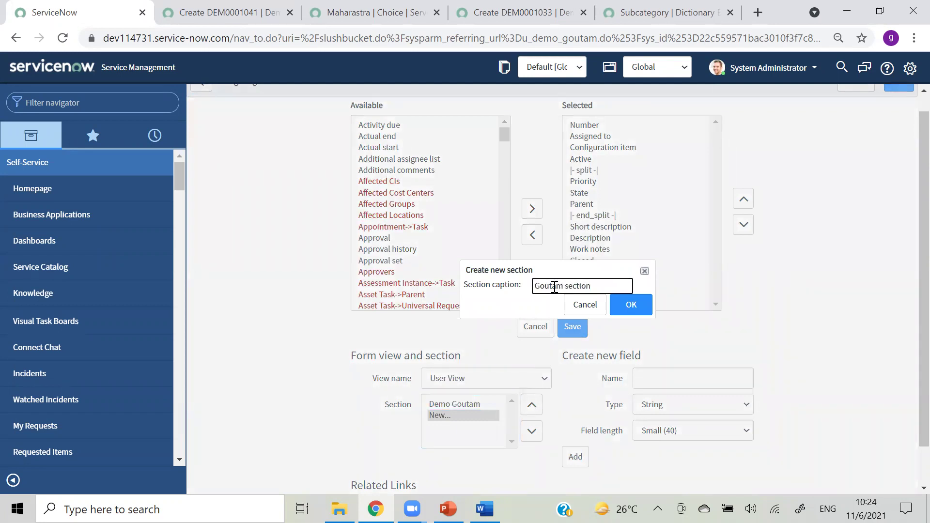
left_click(631, 305)
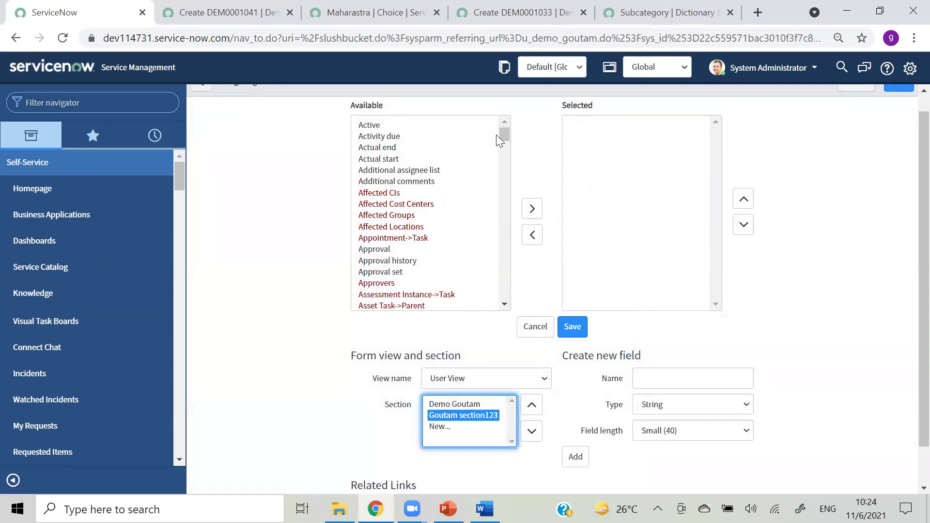
Step: Add the Closed field to the new User View section and save the form layout
left_click_drag(504, 139, 504, 157)
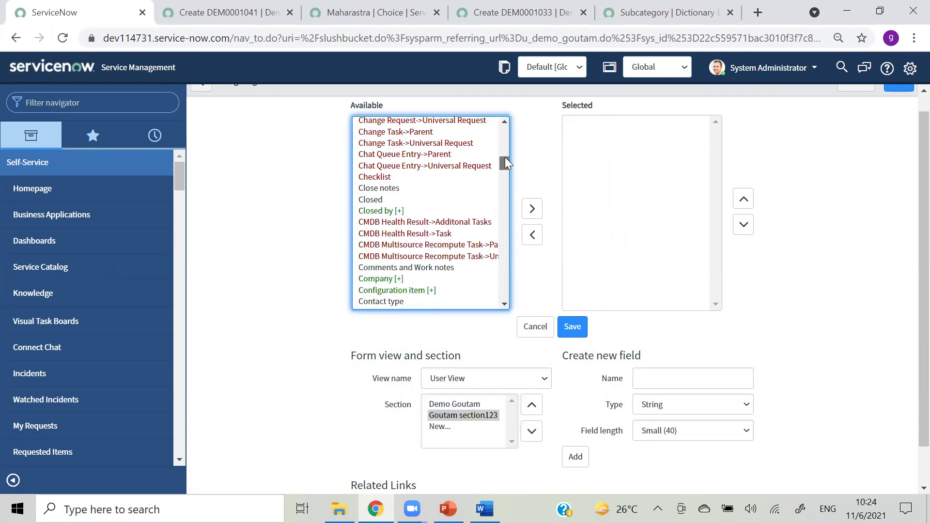
left_click(369, 200)
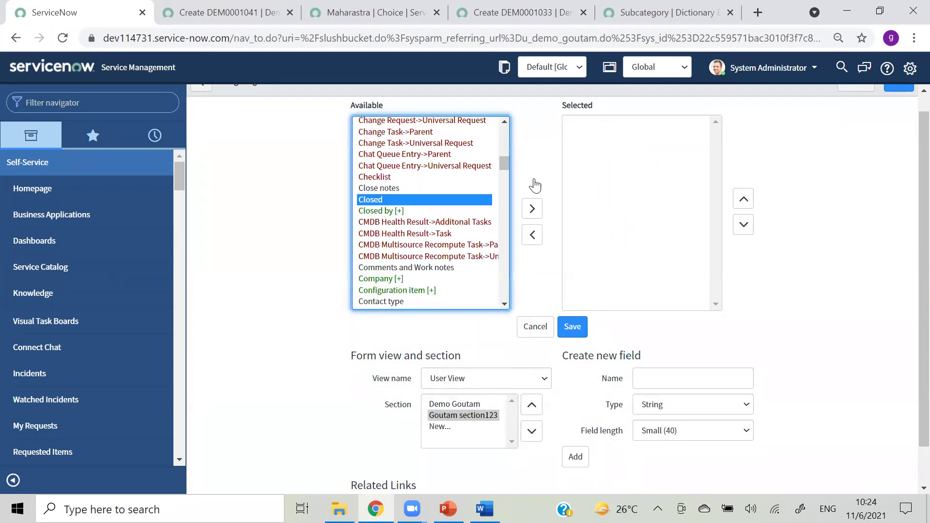
left_click(533, 209)
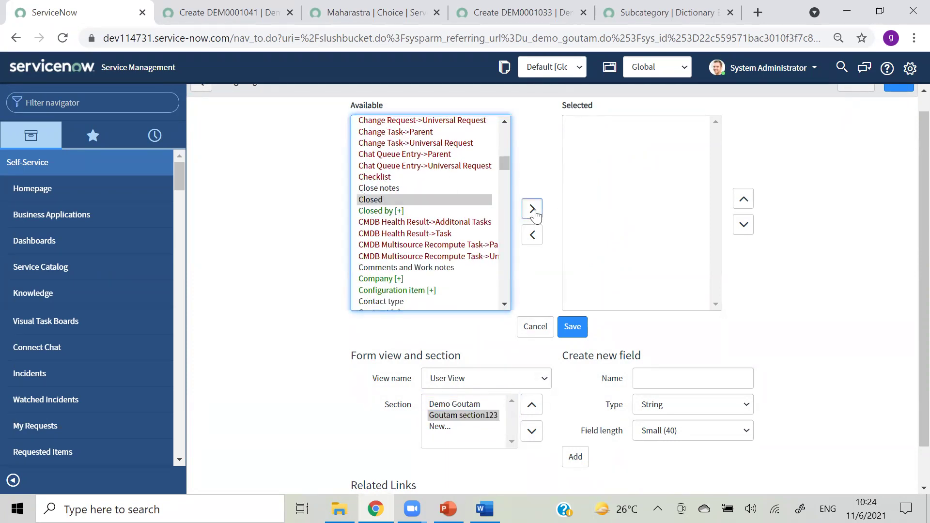
left_click(573, 327)
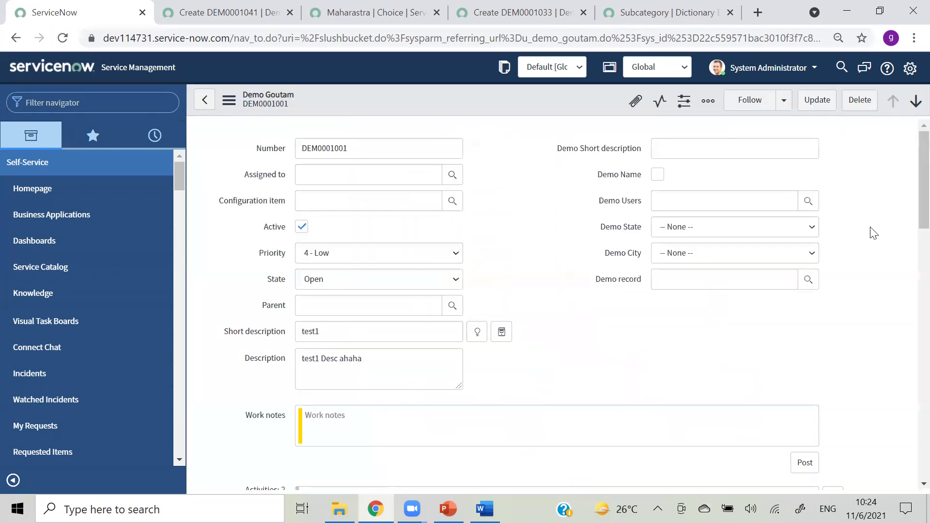
Step: Switch the DEM0001001 record form to User View and examine its new section
left_click_drag(911, 185, 907, 156)
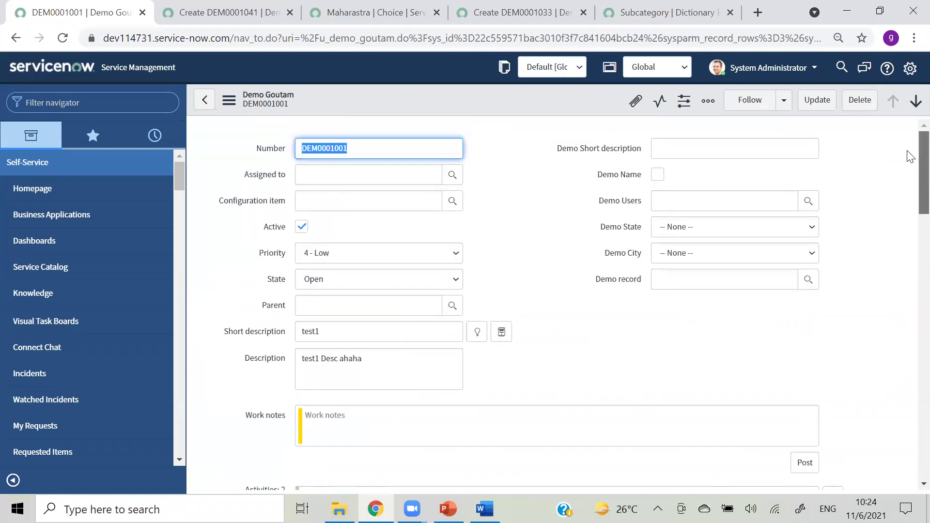
left_click(236, 104)
mouse_move(311, 230)
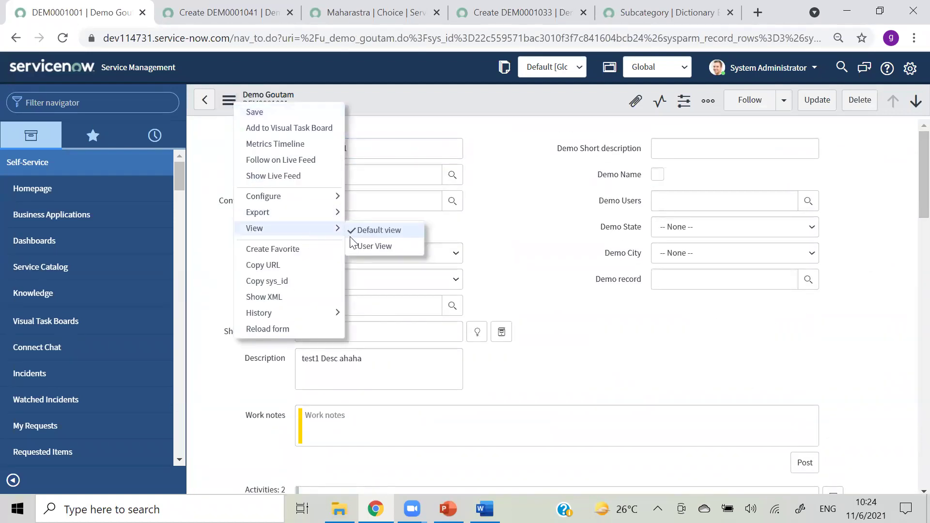
left_click(376, 246)
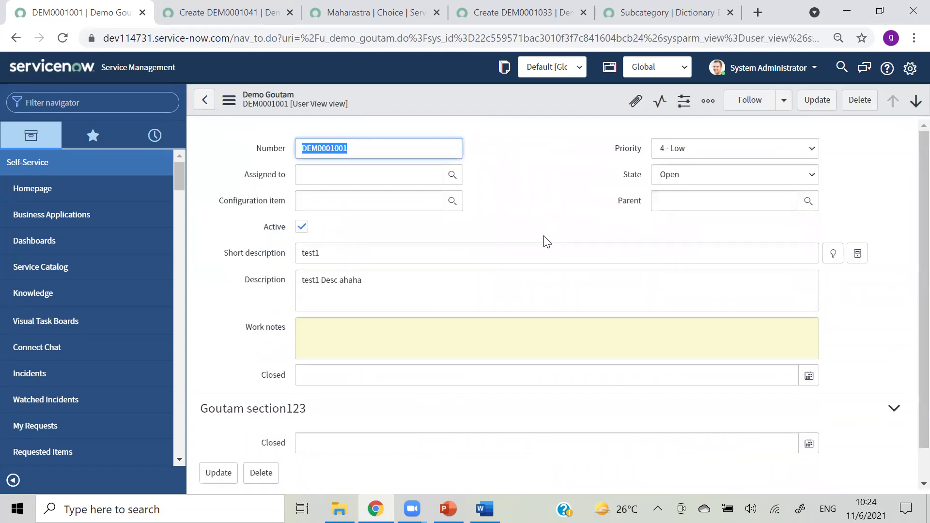
scroll(757, 411, "down", 1)
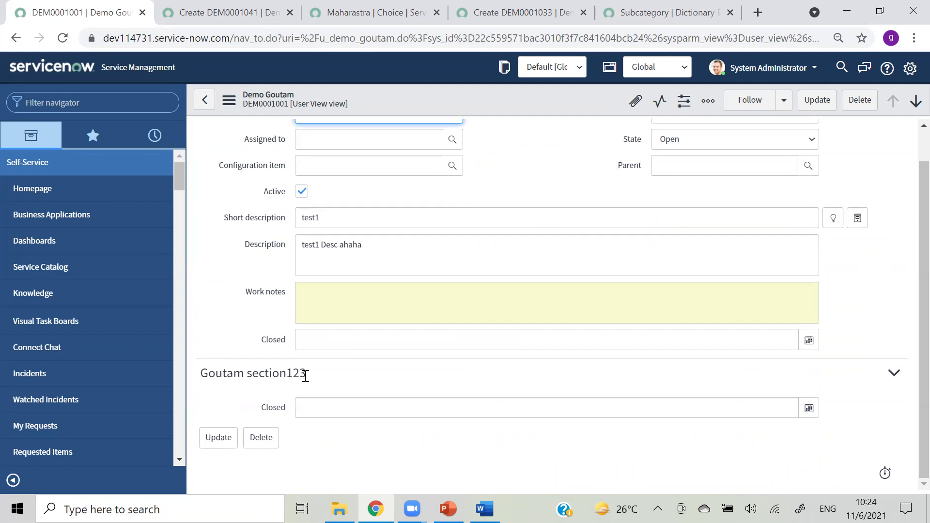
Step: Switch the DEM0001001 record form from User View to Default view
left_click(319, 404)
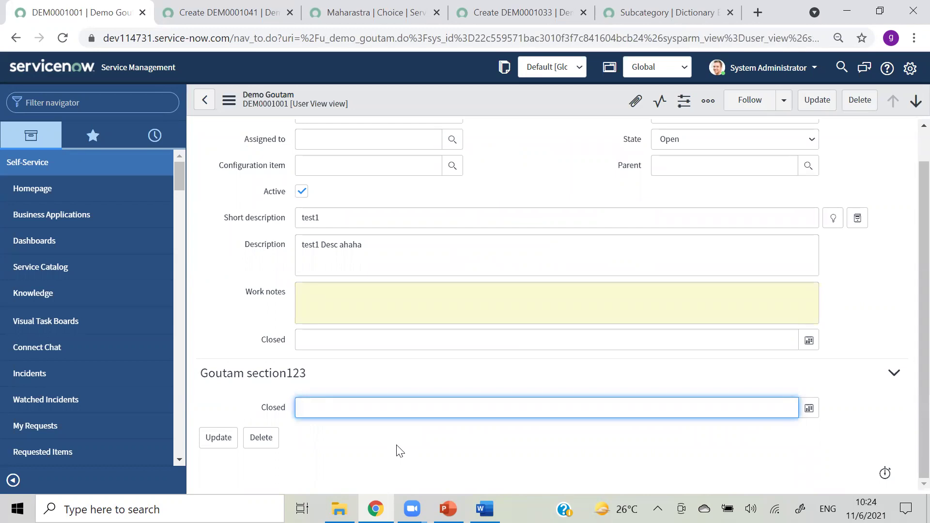
scroll(910, 194, "up", 2)
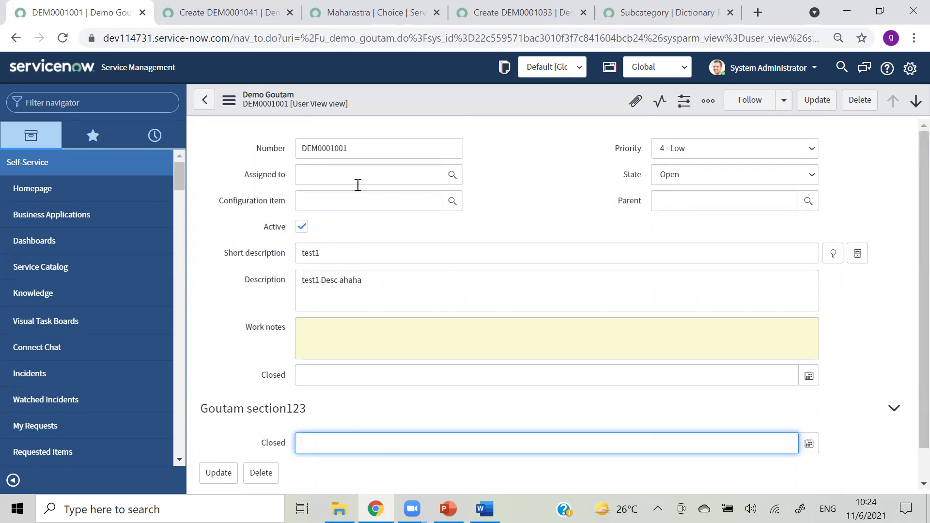
left_click(226, 105)
mouse_move(288, 229)
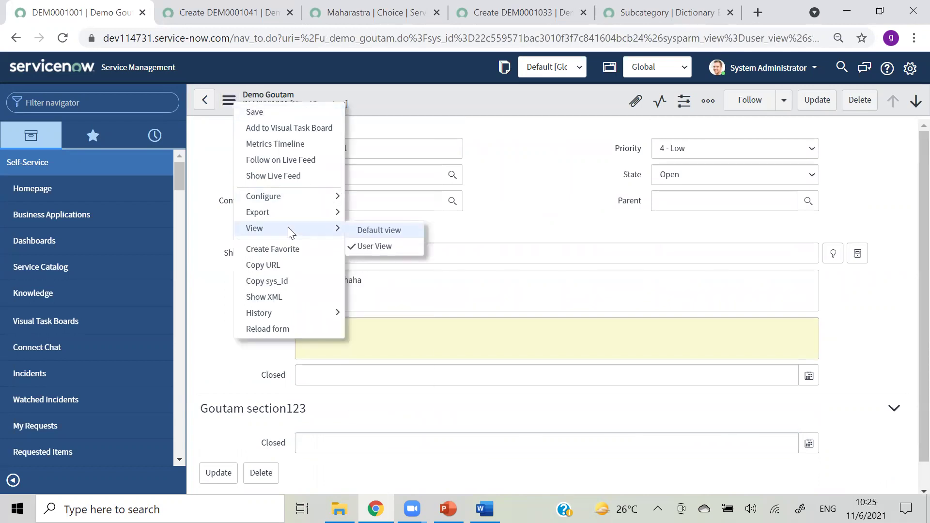
left_click(362, 231)
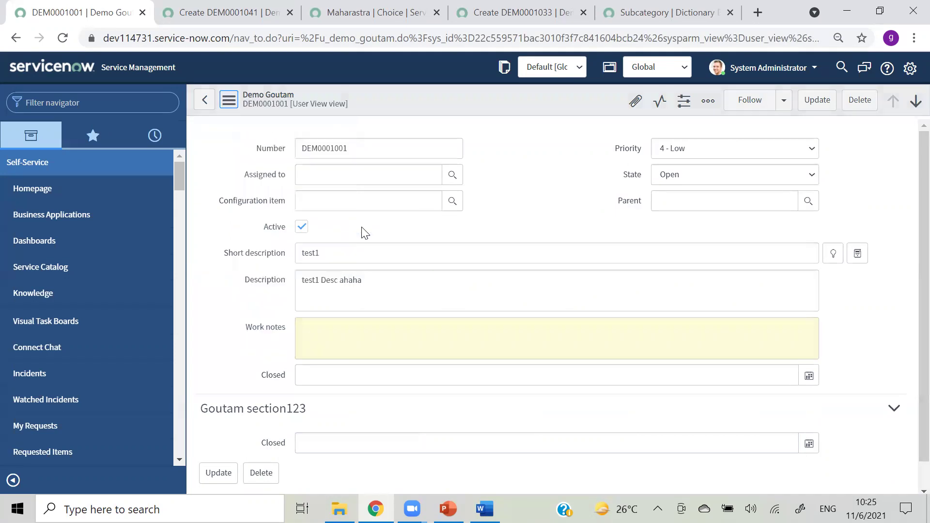
Step: Examine which views are available for the DEM0001001 record form, keeping Default view selected
left_click(232, 103)
mouse_move(310, 230)
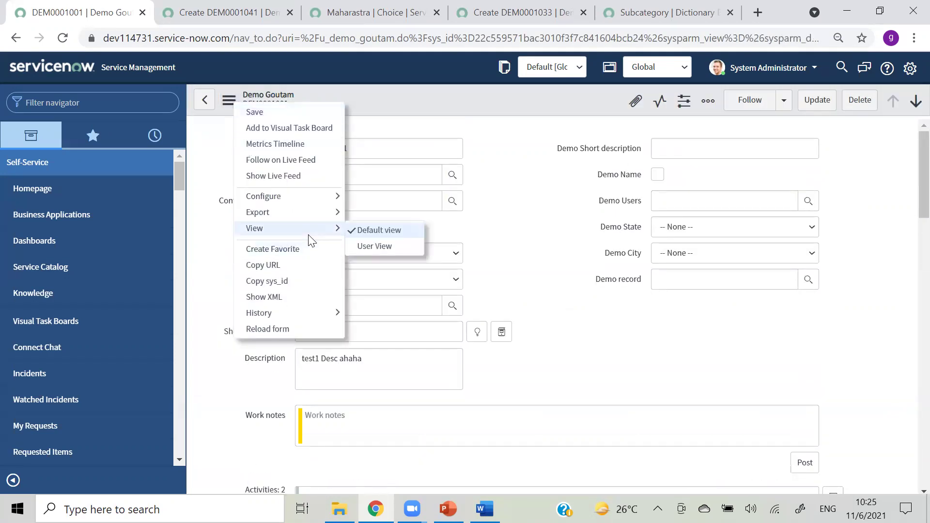
left_click(363, 230)
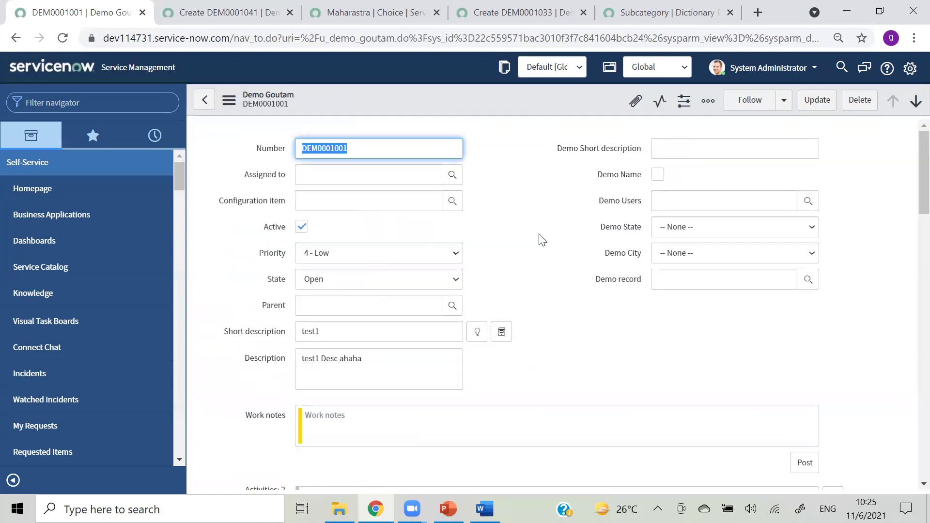
left_click(229, 103)
mouse_move(281, 230)
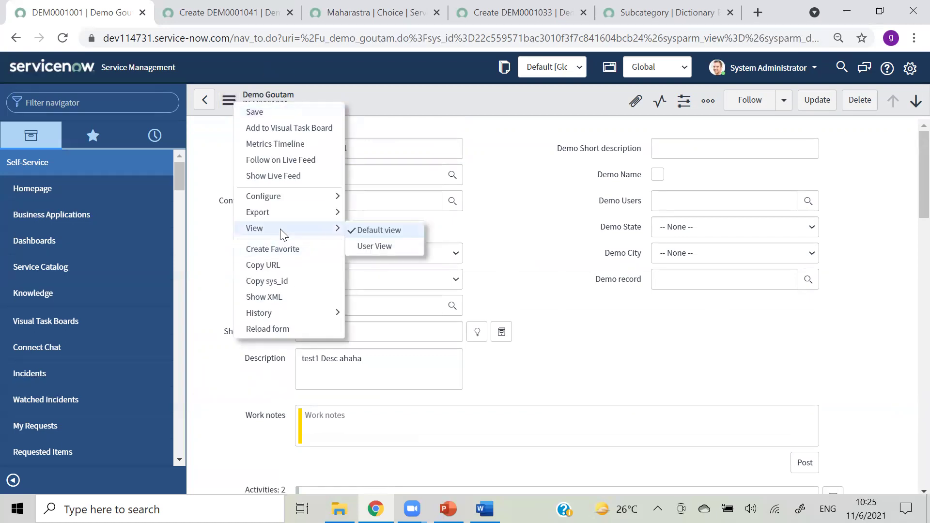
left_click(567, 254)
left_click(228, 99)
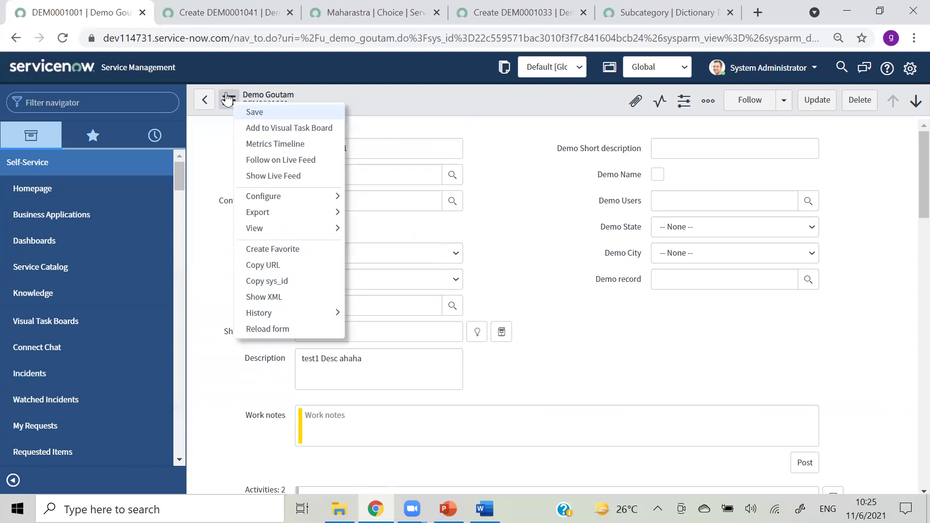
mouse_move(289, 230)
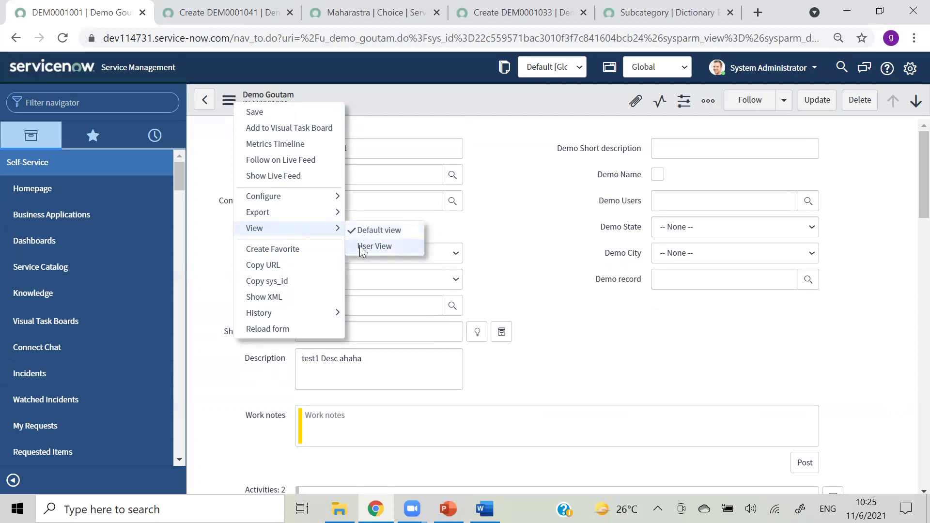
left_click(530, 239)
Step: Find "view rule" in the navigator and open the System UI View Rules list
left_click(111, 104)
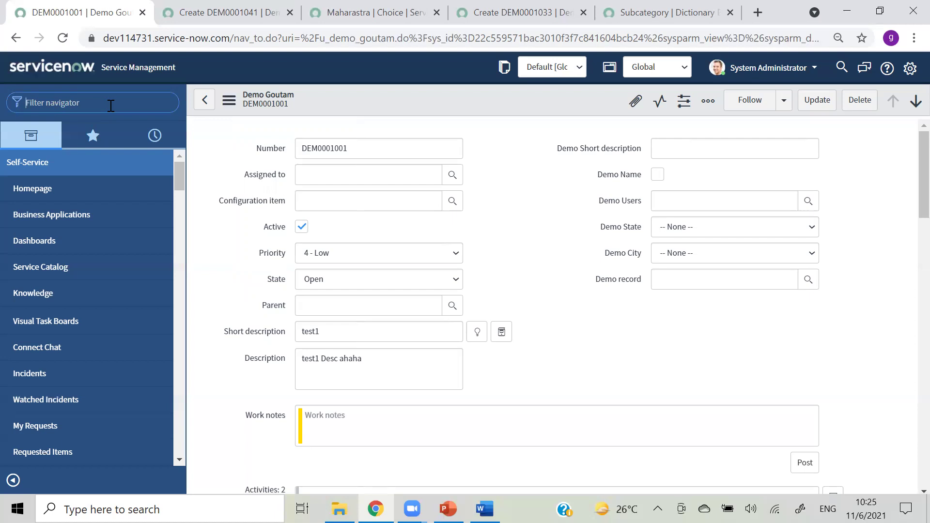
type("view rule")
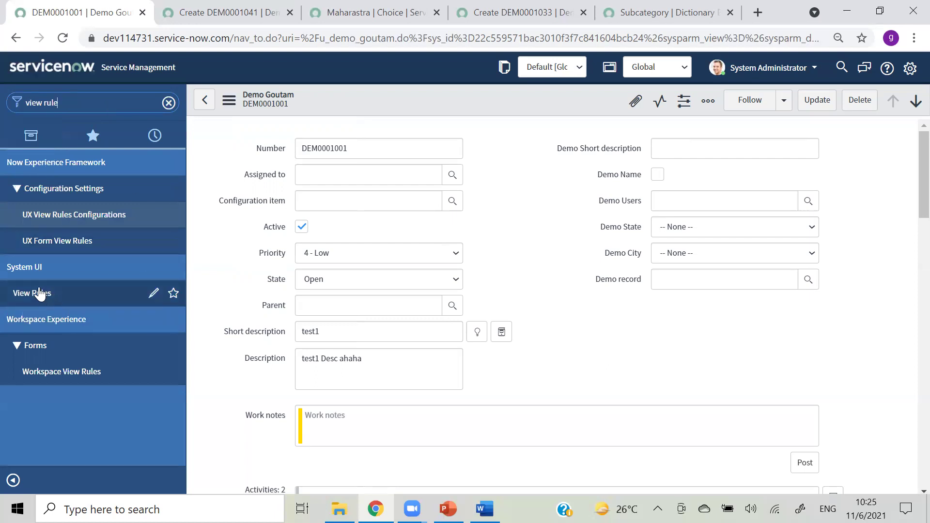
left_click(39, 290)
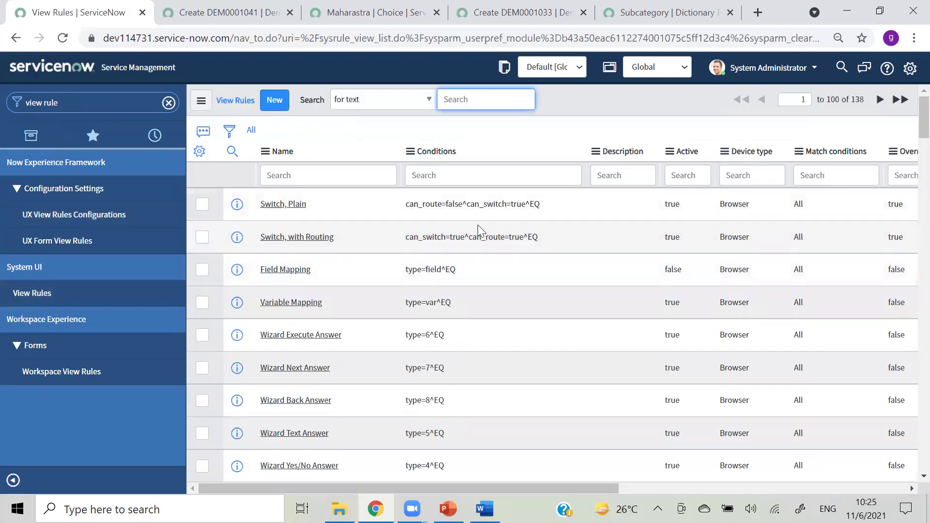
left_click(353, 170)
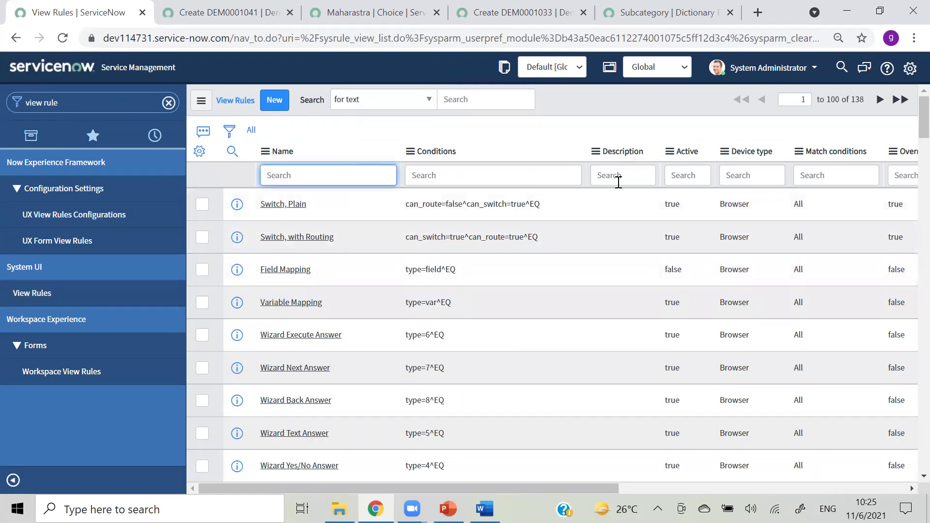
left_click(200, 152)
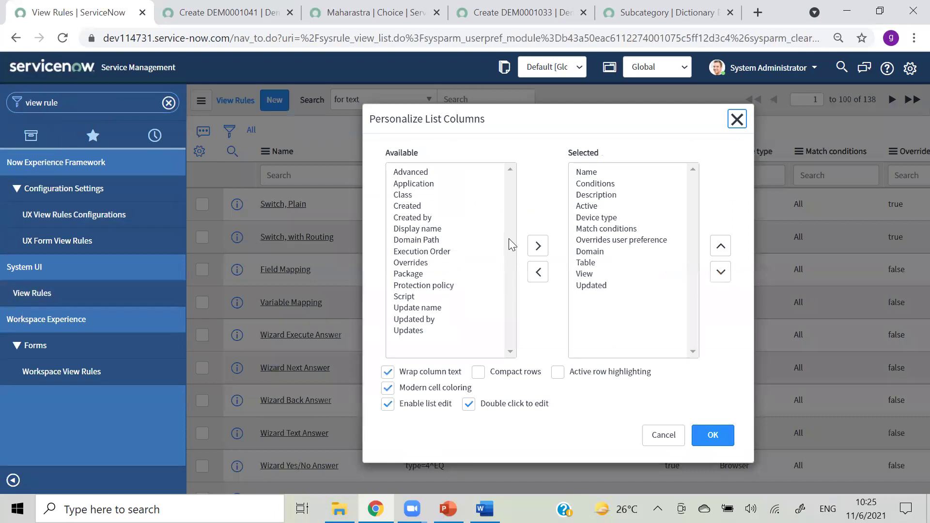
left_click(737, 119)
Step: Search the View Rules list's Table column for "*incident"
left_click_drag(512, 486, 713, 488)
left_click(765, 178)
type("*")
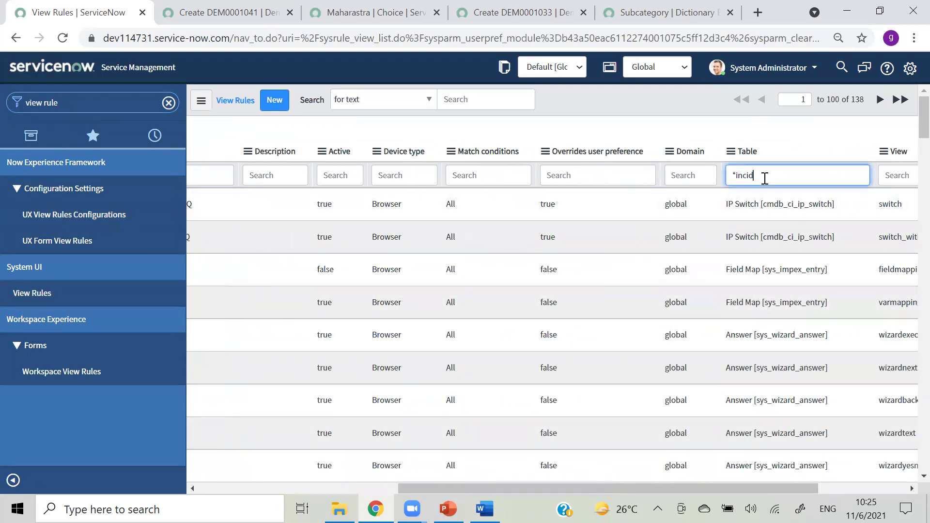
type("incident")
key("Return")
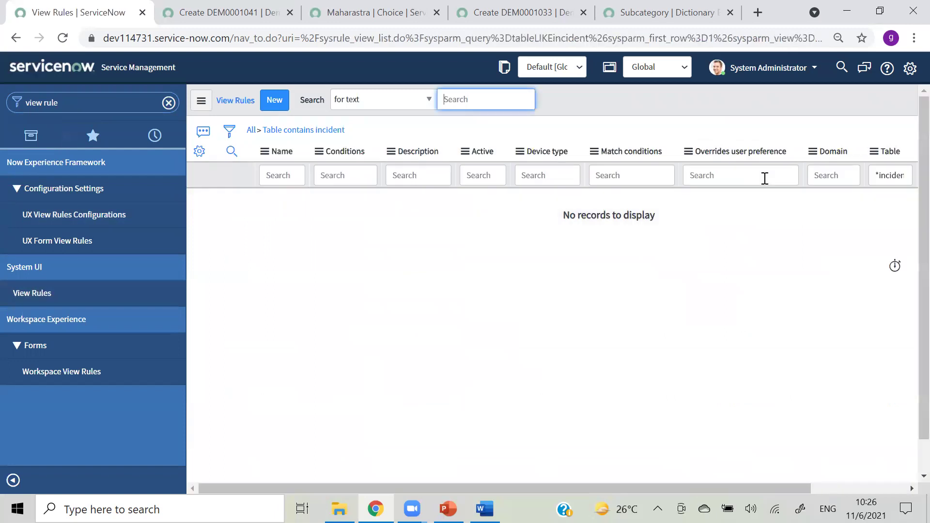
Step: Remove the Table filter and search the View column of the view rules for "*default"
left_click(252, 131)
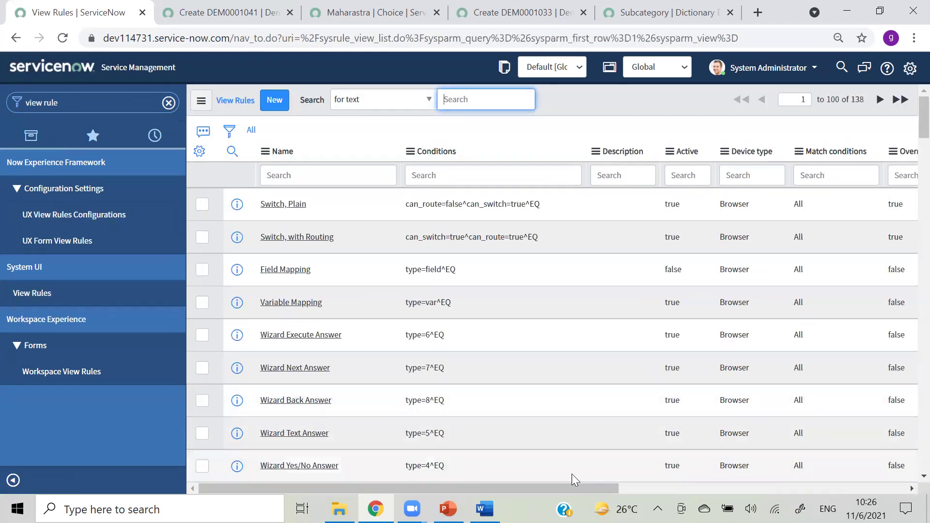
left_click_drag(562, 489, 779, 493)
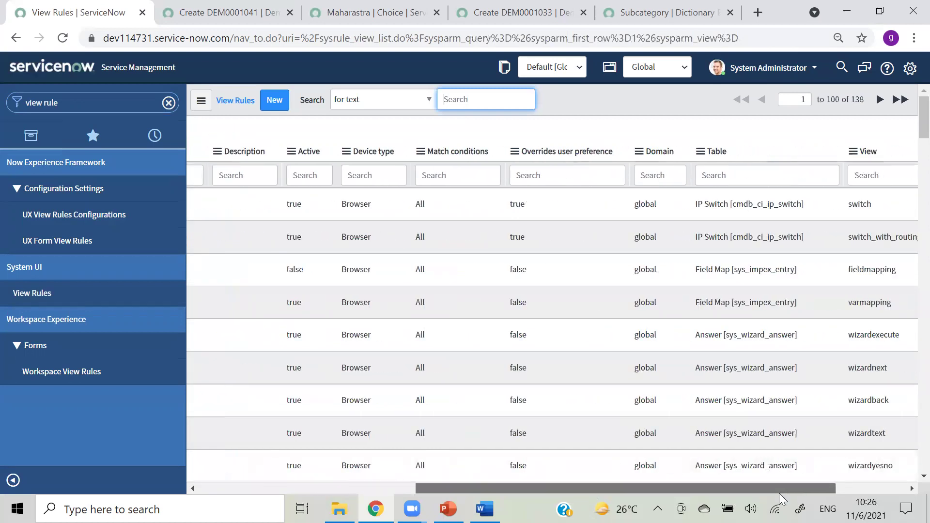
left_click_drag(779, 493, 809, 493)
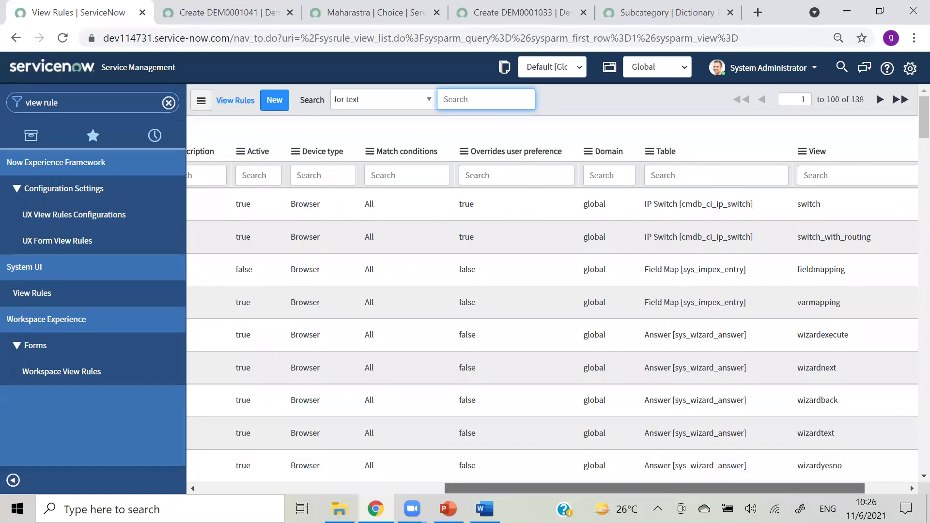
left_click(839, 172)
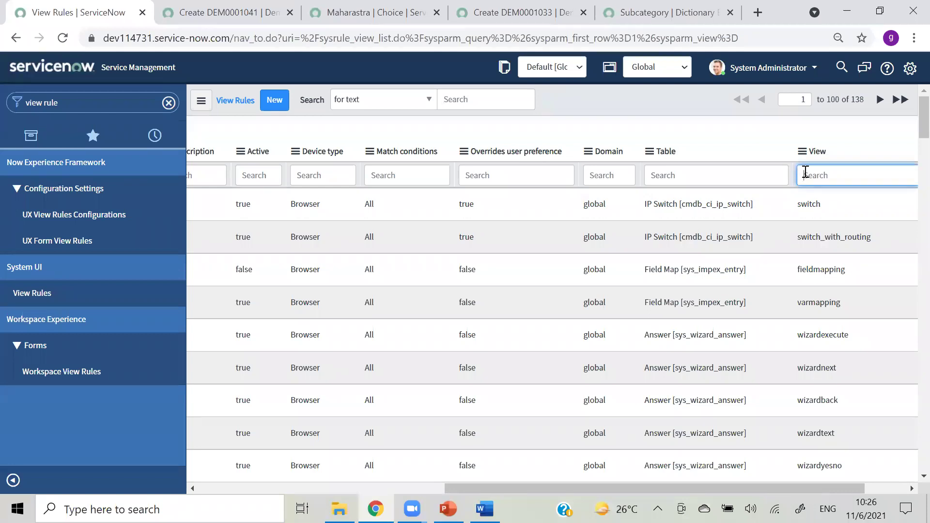
type("*")
type("efault")
key("Return")
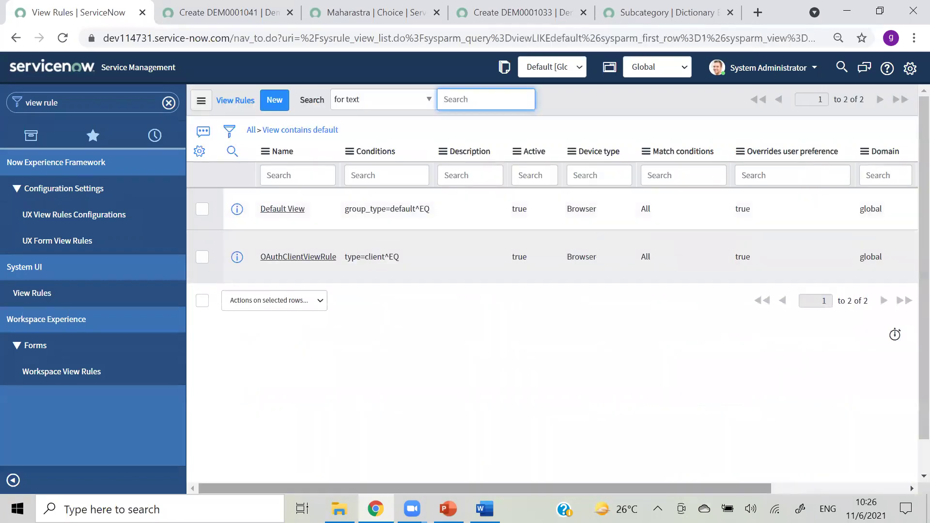
Step: Review the conditions, tables and views of the filtered view rules, and empty the View column's search text
left_click_drag(541, 485, 868, 439)
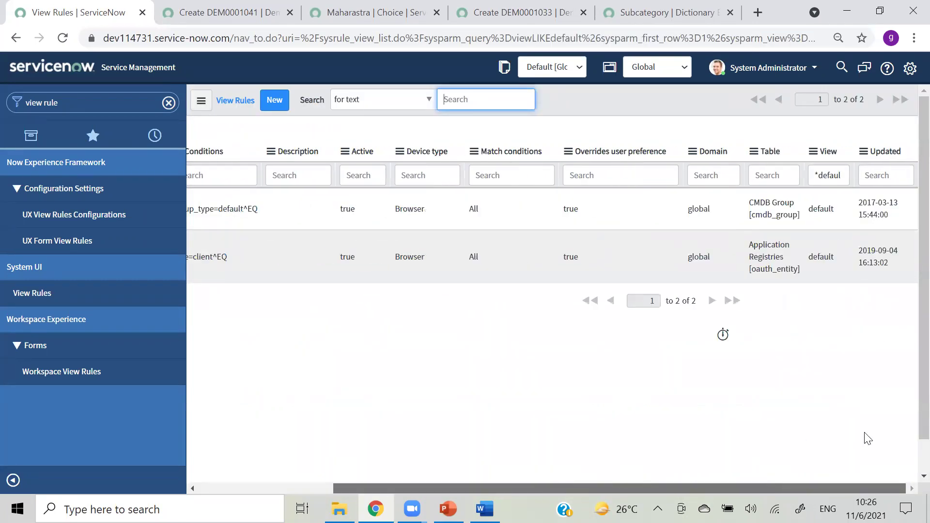
scroll(322, 409, "left", 4)
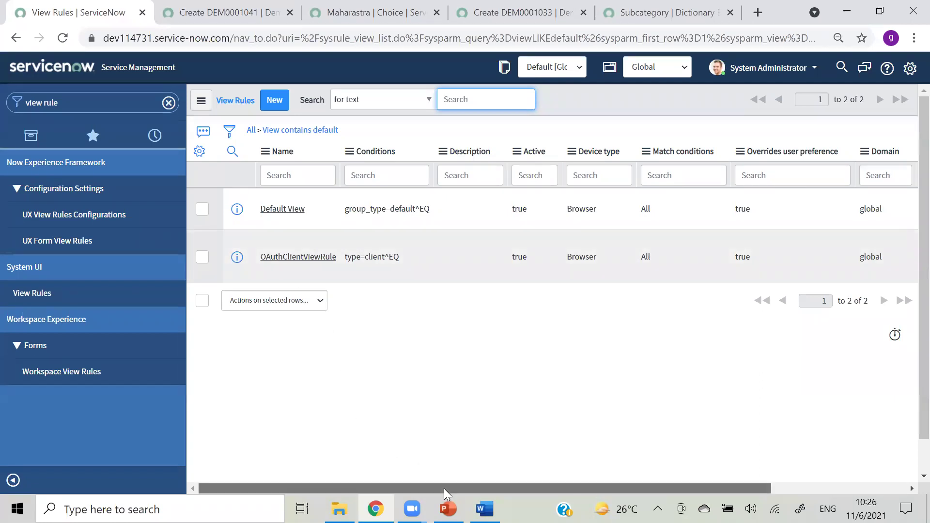
left_click_drag(444, 488, 579, 488)
left_click_drag(821, 180, 855, 184)
key("BackSpace")
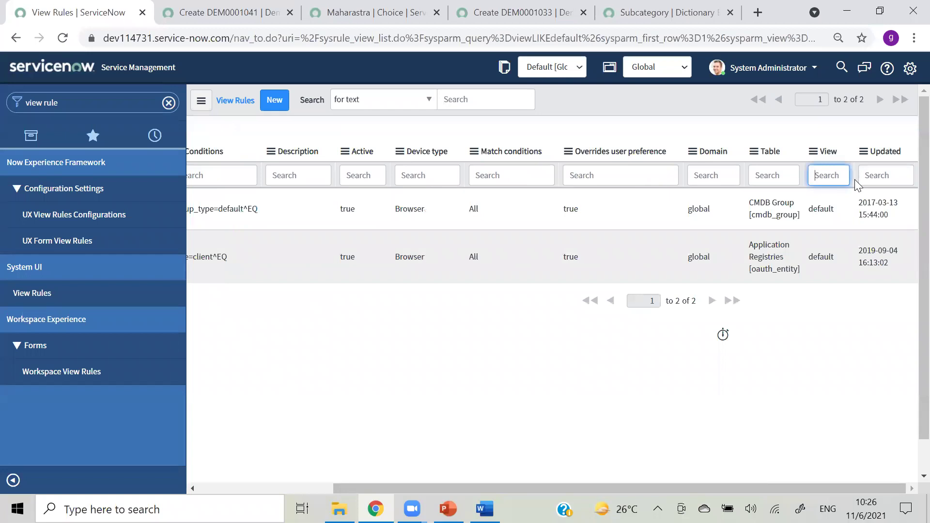
Step: In the second browser tab, find "incident" in the navigator and open a new incident record
left_click(187, 26)
left_click(125, 97)
type("incident")
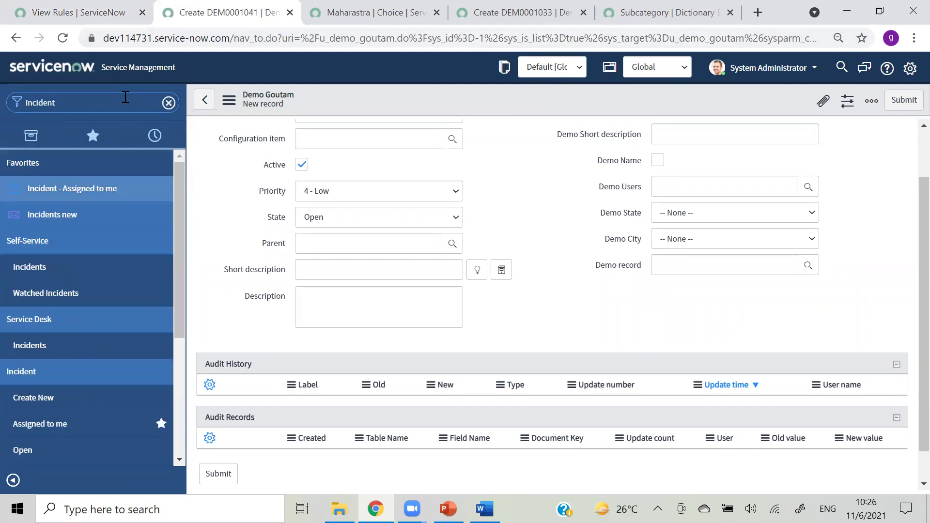
left_click(45, 403)
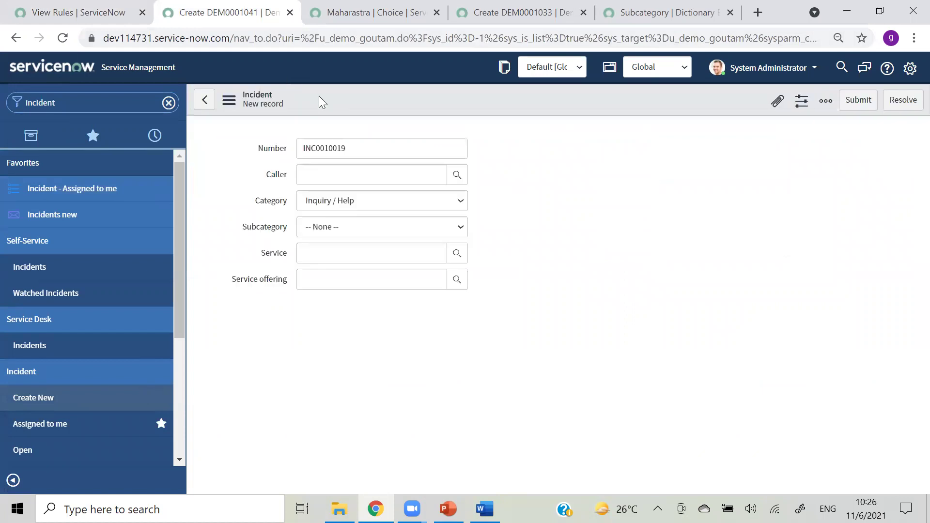
Step: Check the new incident form's context options for a view selection
left_click(228, 101)
mouse_move(257, 154)
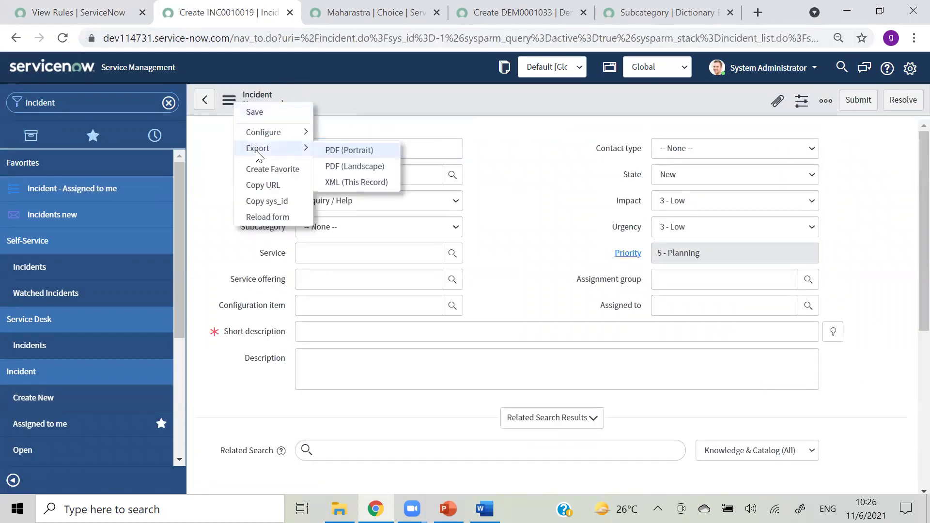
left_click(229, 103)
left_click(228, 106)
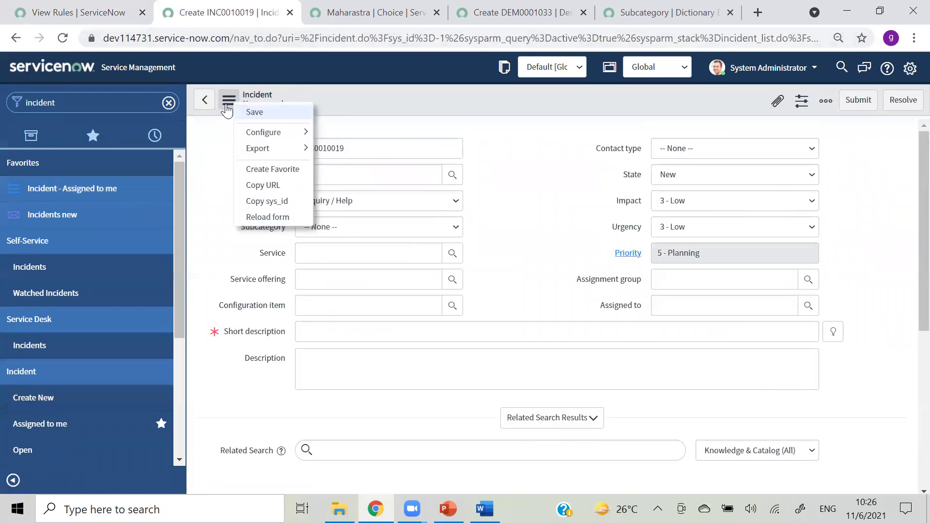
Step: Open the list of open incidents and examine the views available for it
left_click(30, 428)
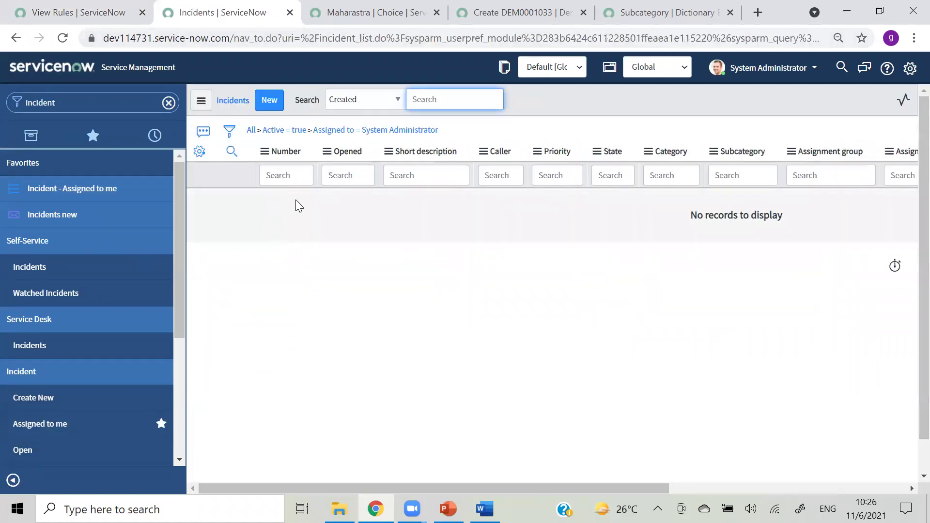
left_click(46, 453)
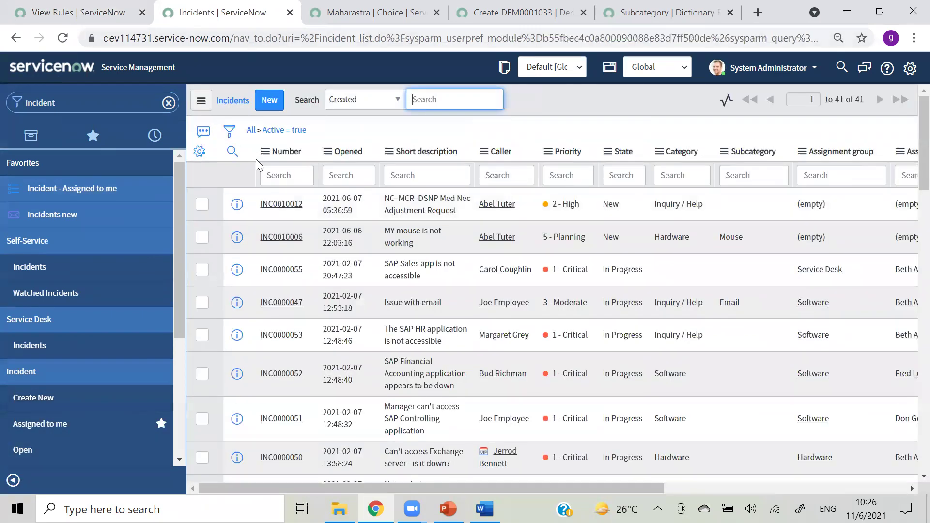
left_click(201, 100)
mouse_move(230, 143)
mouse_move(244, 108)
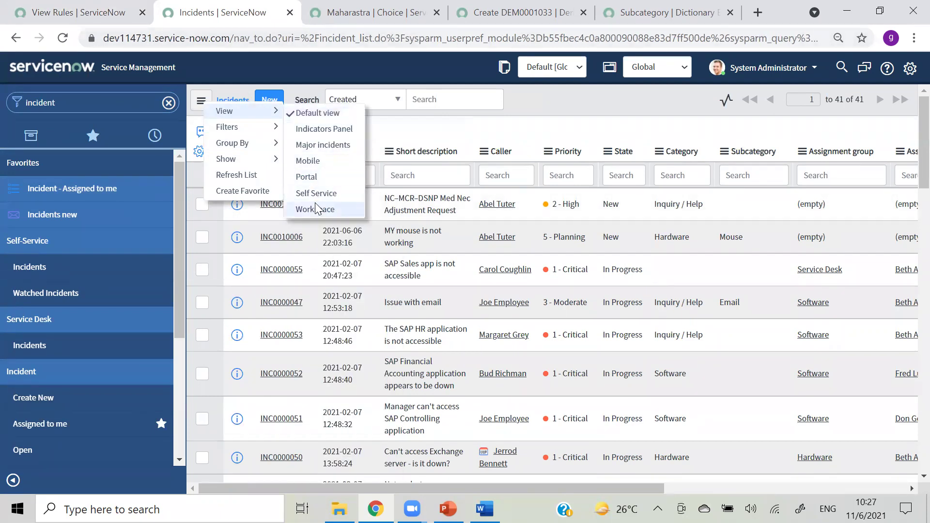
Step: Return to the View Rules list, remove the View filter and bring the Table and View columns into sight
left_click(95, 21)
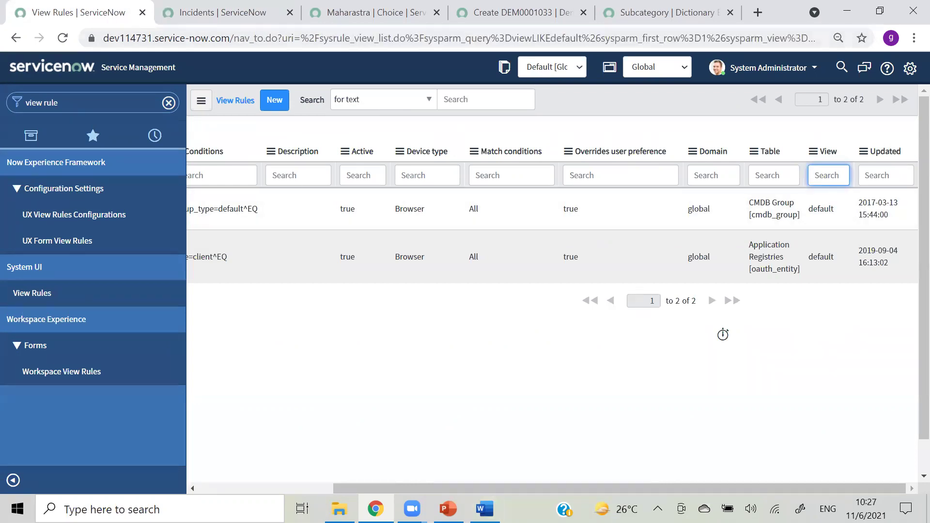
left_click_drag(488, 492, 311, 476)
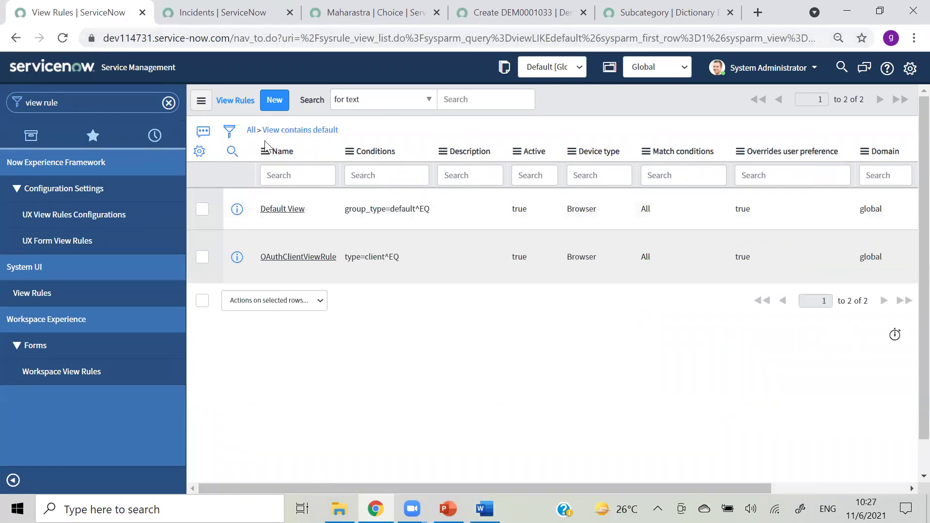
left_click(252, 131)
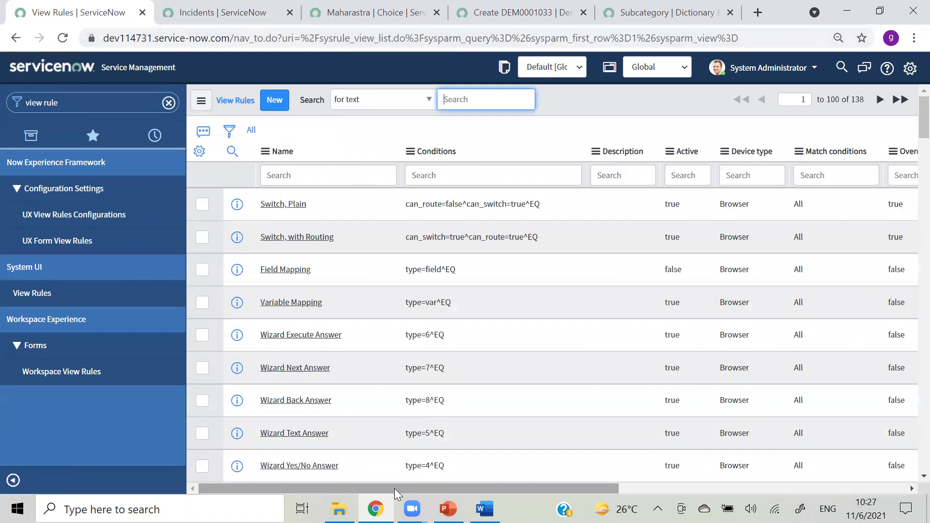
left_click_drag(394, 489, 659, 483)
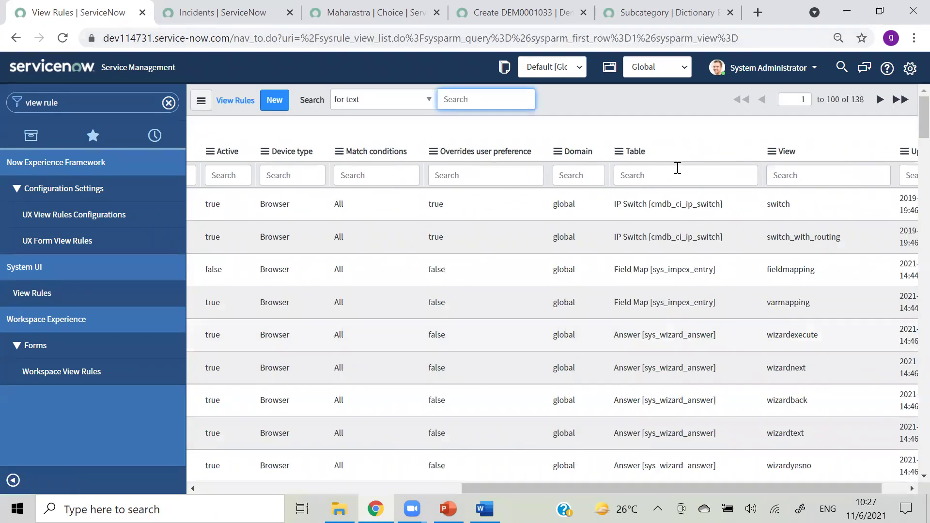
Step: Search the Table column of the View Rules list
left_click(676, 174)
type("i")
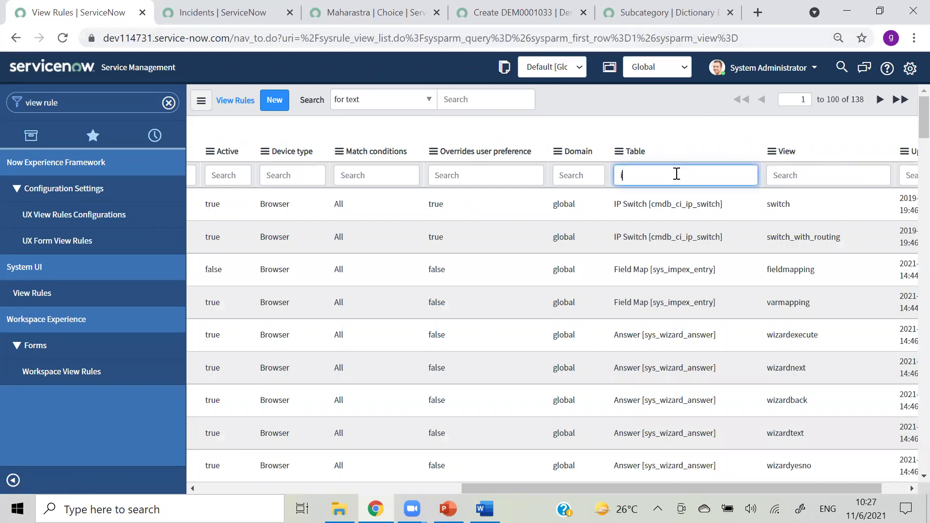
key("Return")
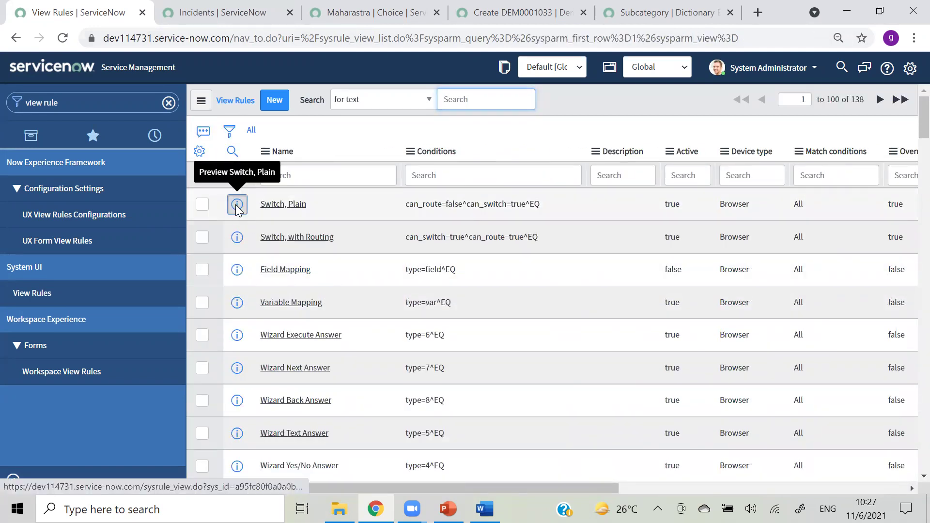
Step: Open the "Switch, Plain" view rule in a new browser tab and examine its settings
right_click(238, 210)
left_click(265, 215)
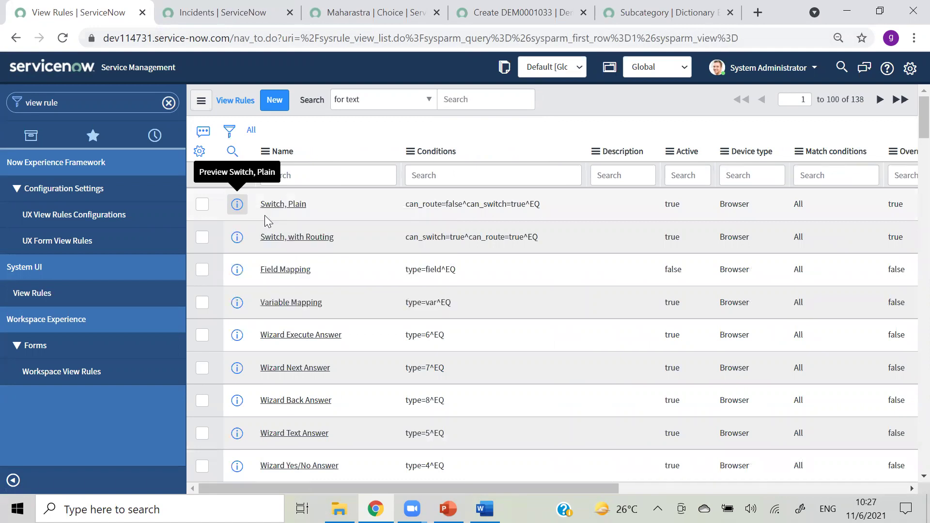
left_click(152, 24)
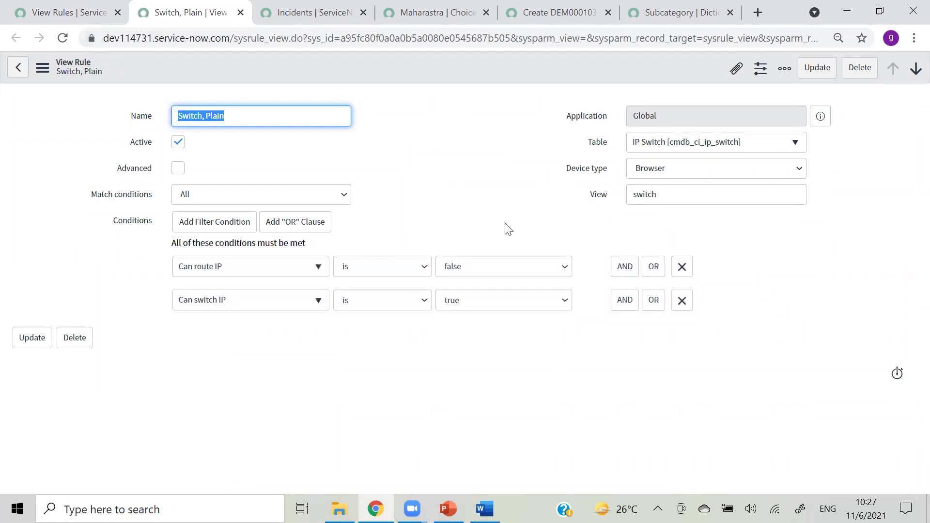
left_click(426, 184)
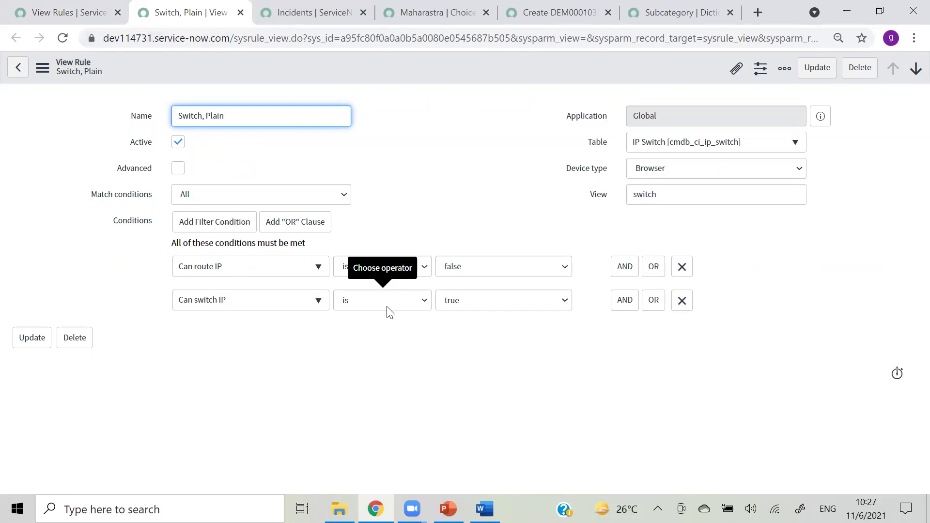
Step: Add an AND condition on Assigned to with the operator "is" and check the user lookup for its value
left_click(625, 307)
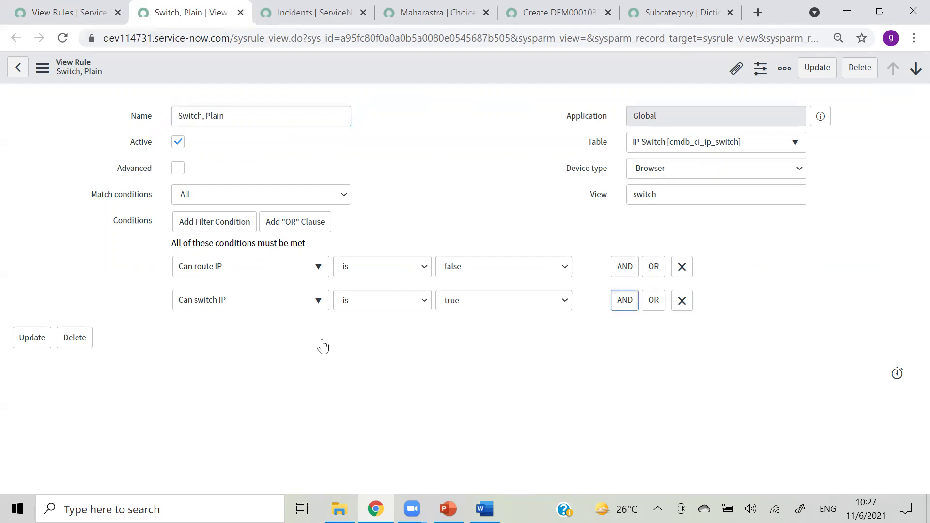
left_click(247, 334)
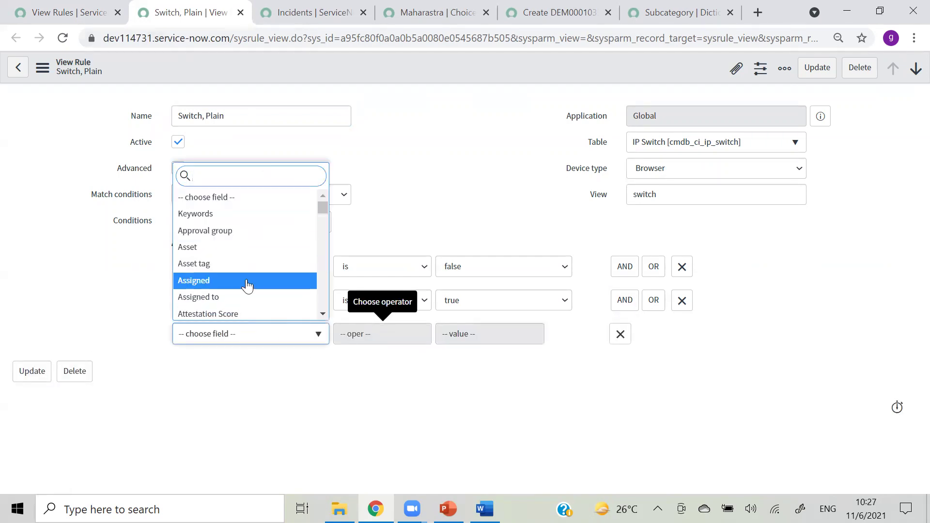
left_click(239, 299)
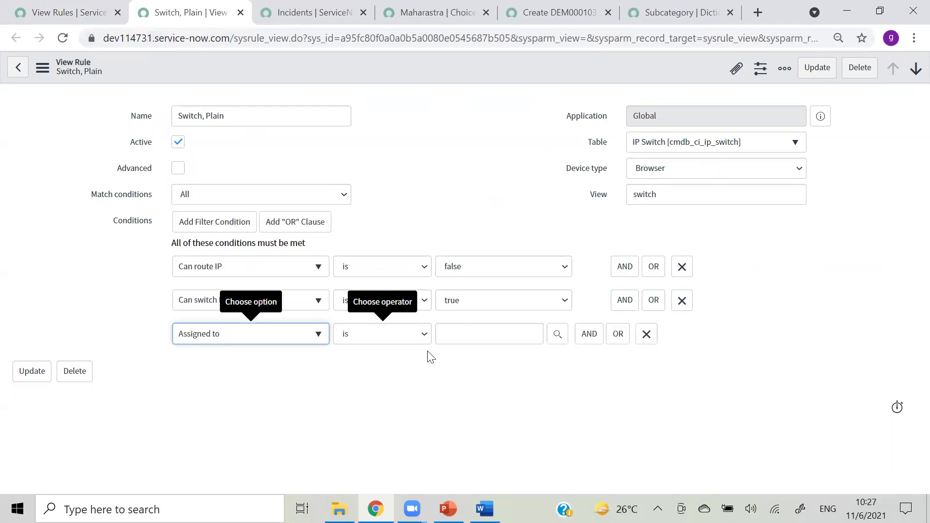
left_click(557, 334)
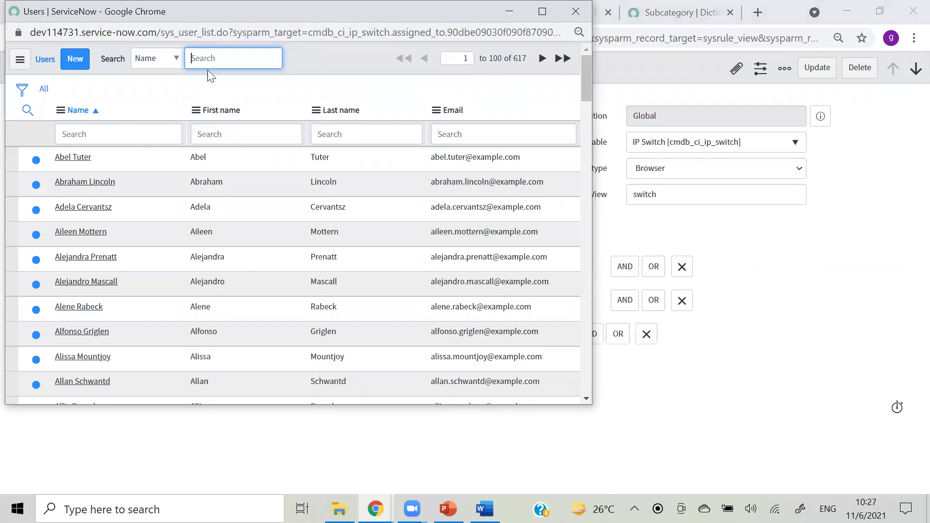
left_click_drag(213, 11, 230, 86)
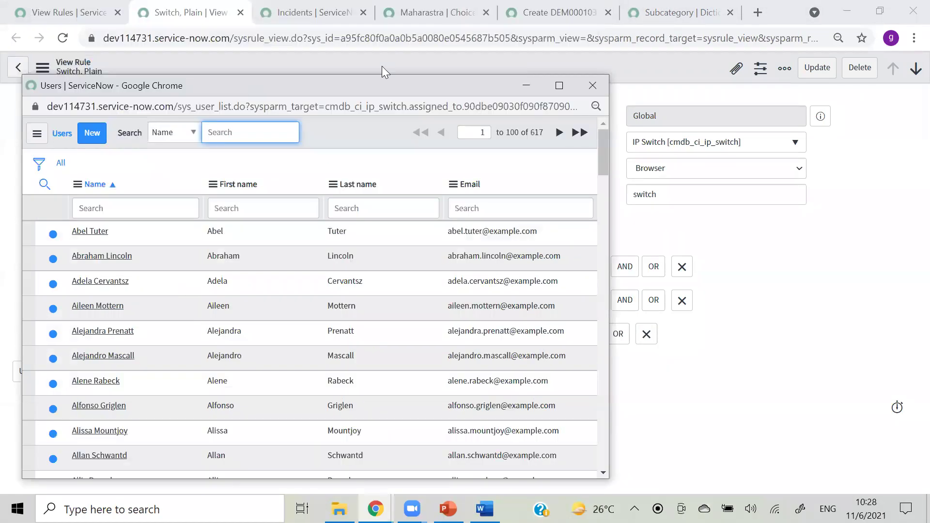
left_click(600, 86)
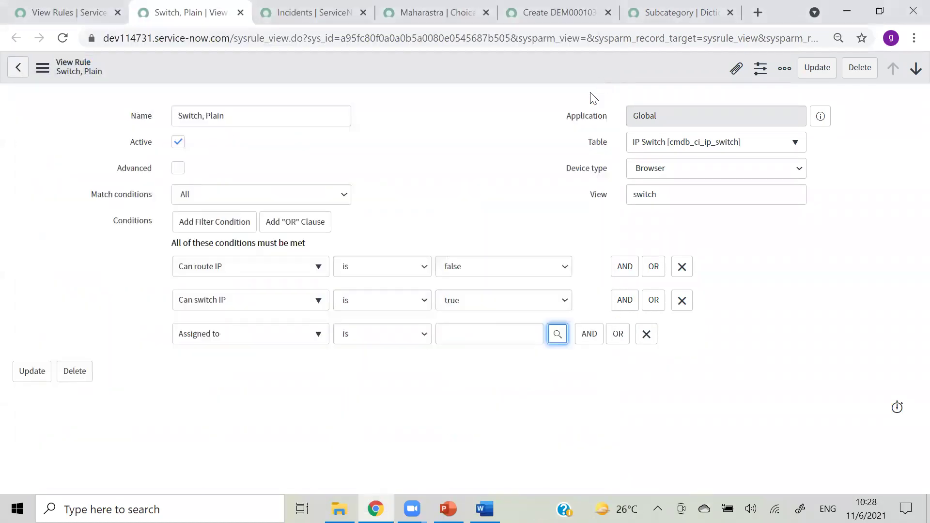
Step: Search the condition's field choices for "rol", browse the full field list, and remove the Assigned to condition
left_click(303, 342)
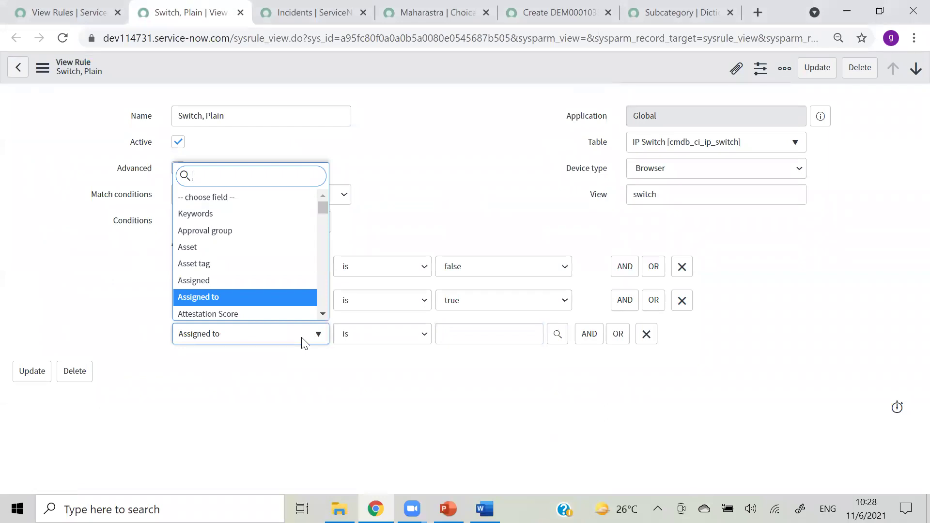
type("rol")
key("BackSpace")
key("BackSpace")
key("BackSpace")
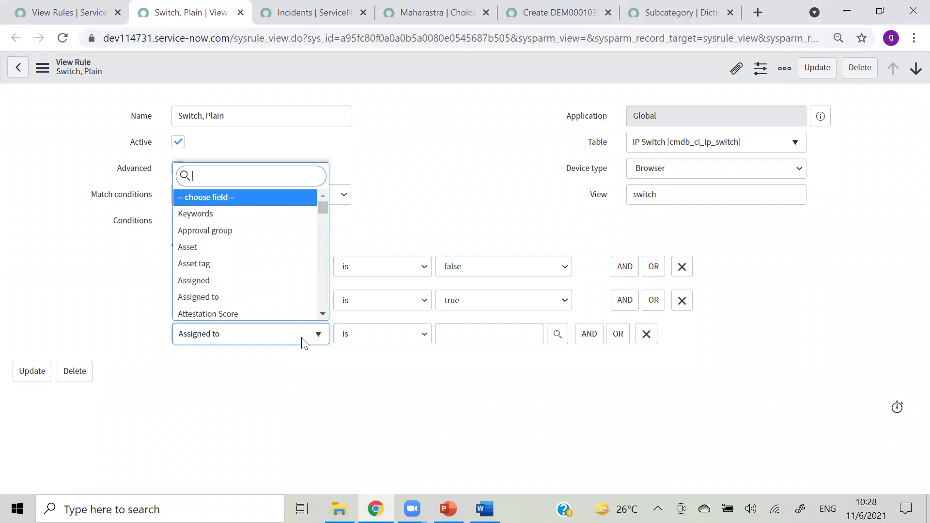
left_click_drag(318, 203, 328, 254)
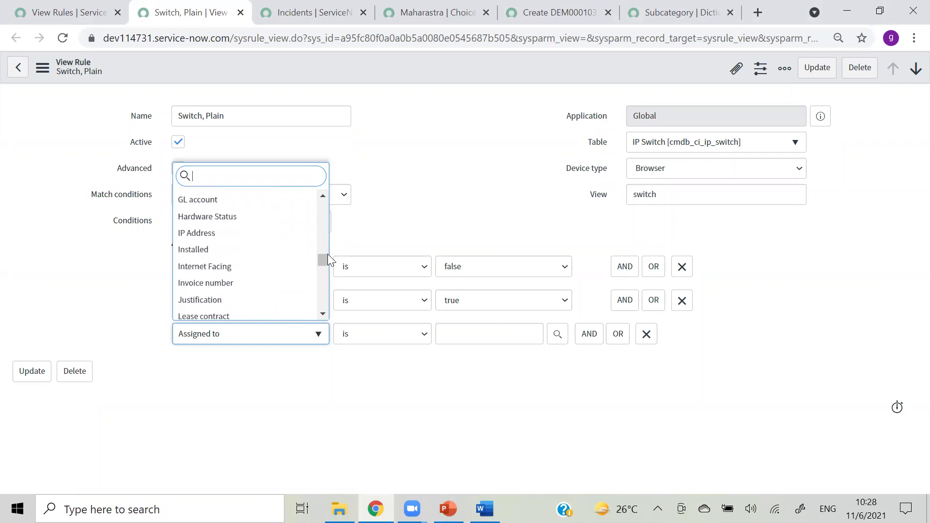
left_click(394, 199)
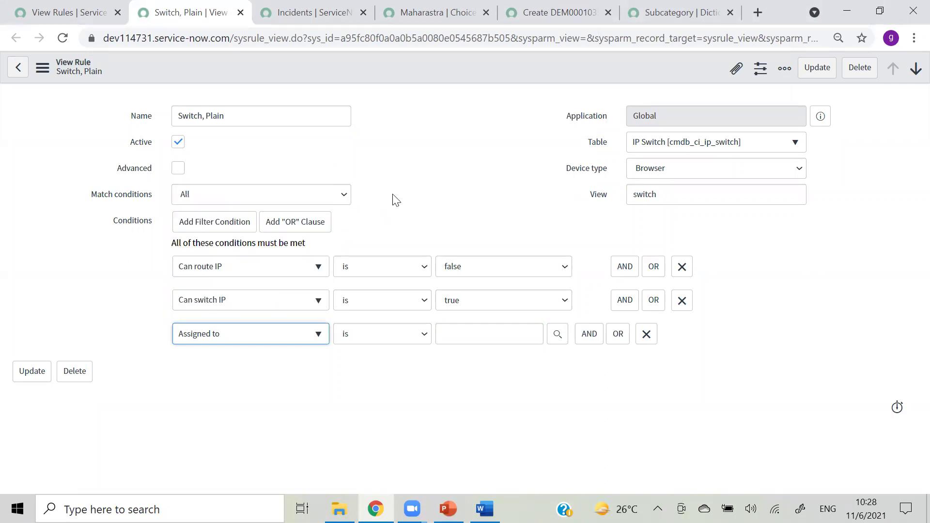
left_click(647, 334)
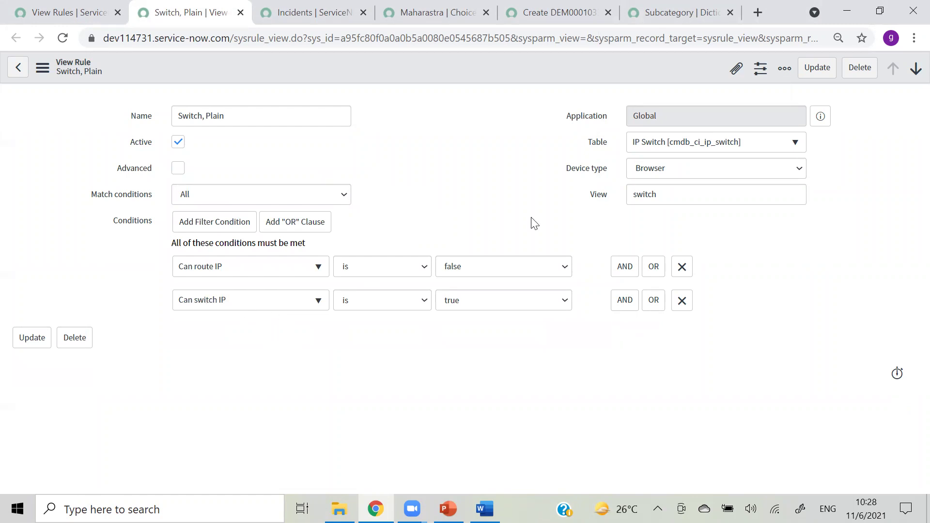
Step: Examine the rule's View field and Device type options, and close the rule's browser tab without saving
left_click(664, 195)
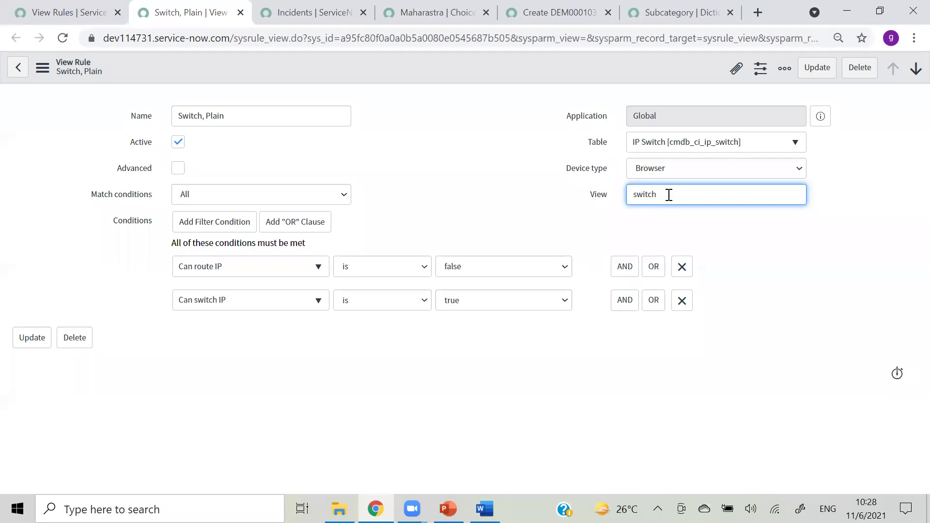
left_click(690, 170)
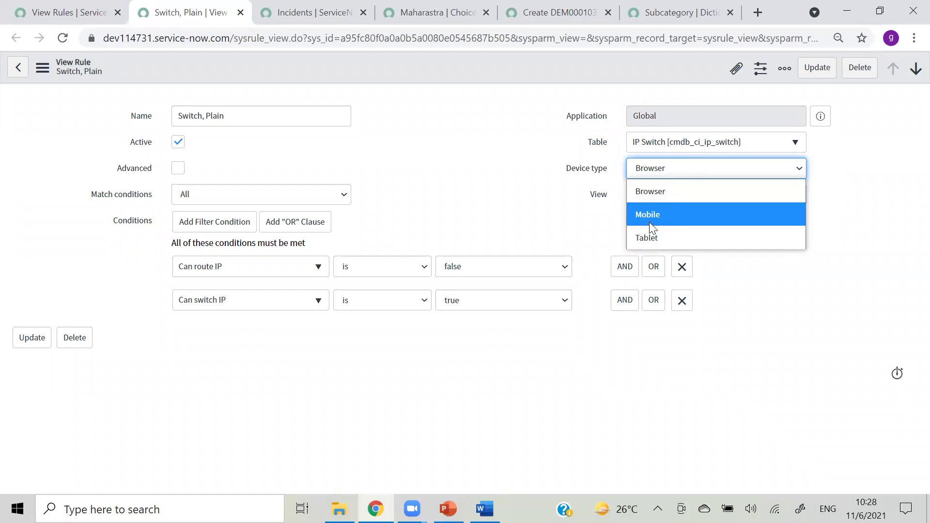
left_click(555, 167)
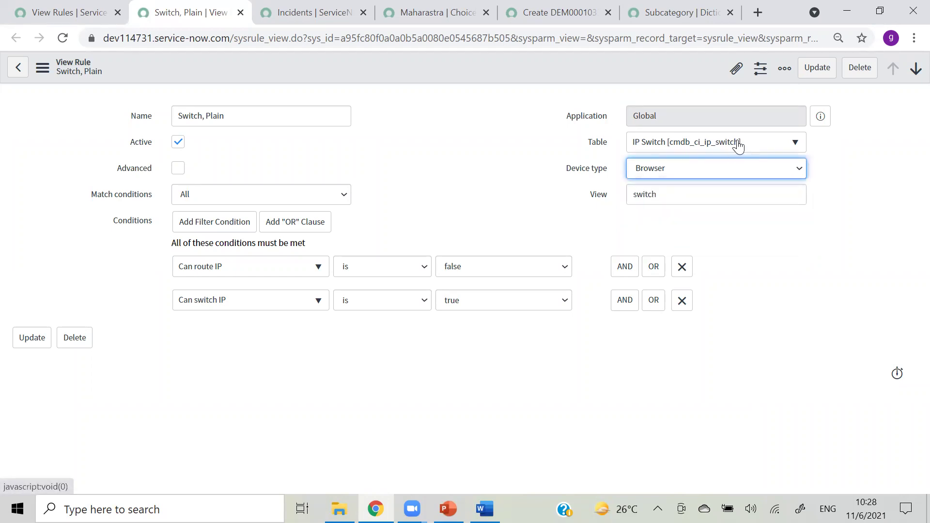
left_click(394, 150)
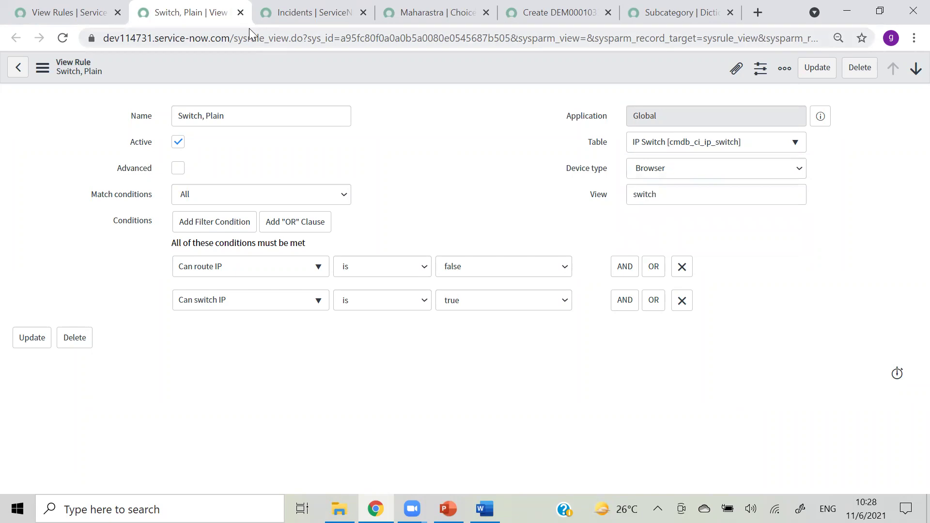
key("ctrl+w")
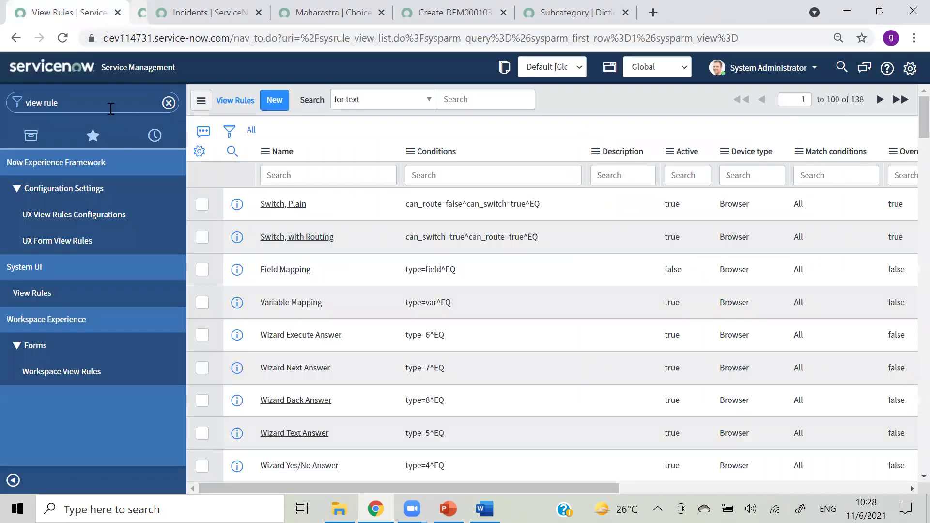
Step: Filter the UX Form View Rules list by Table for "*incident" and open the UX View Rules Configurations list
left_click(92, 237)
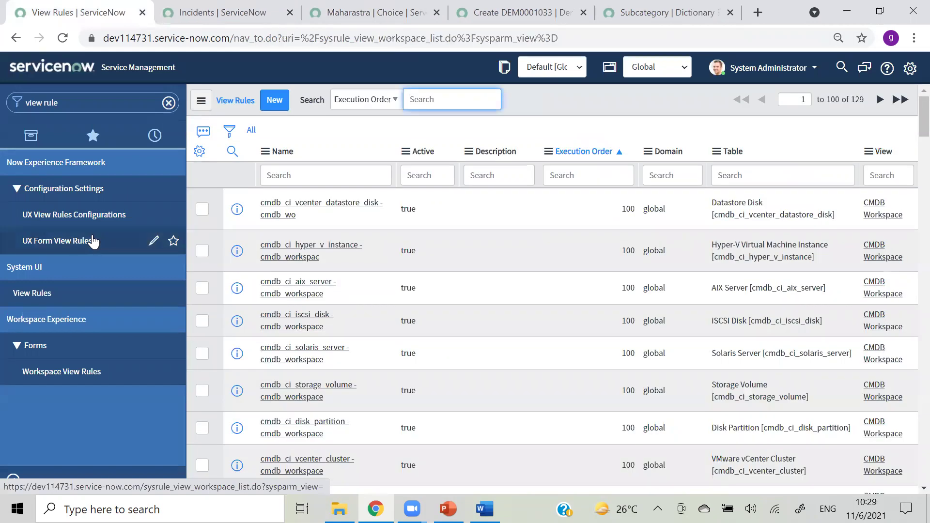
left_click(805, 176)
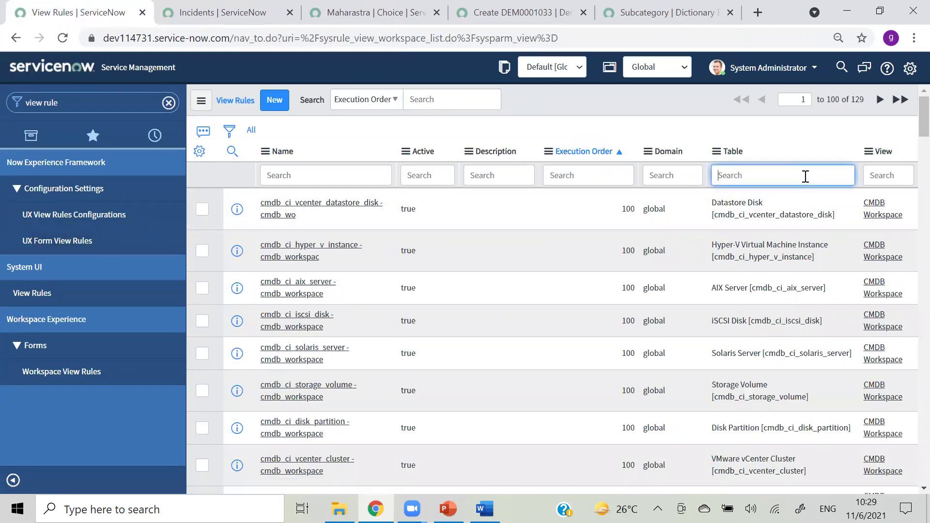
type("*")
key("Return")
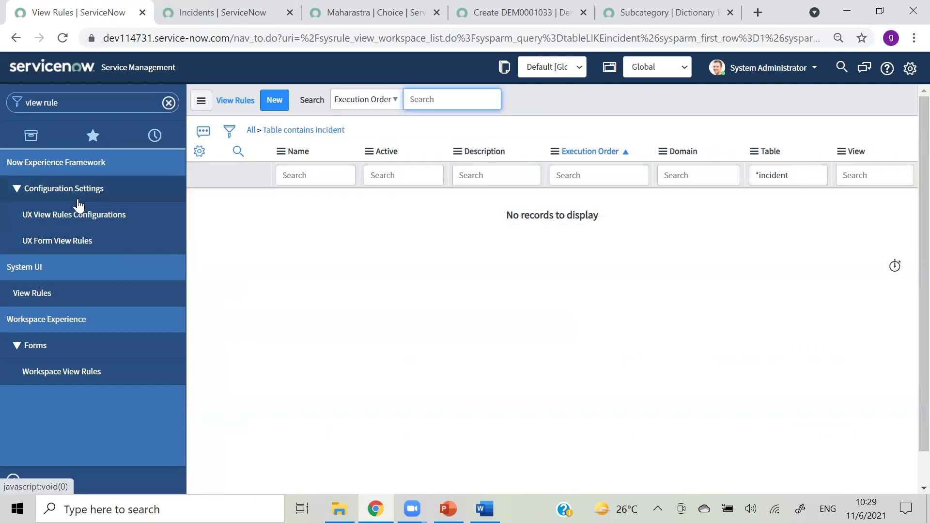
left_click(71, 216)
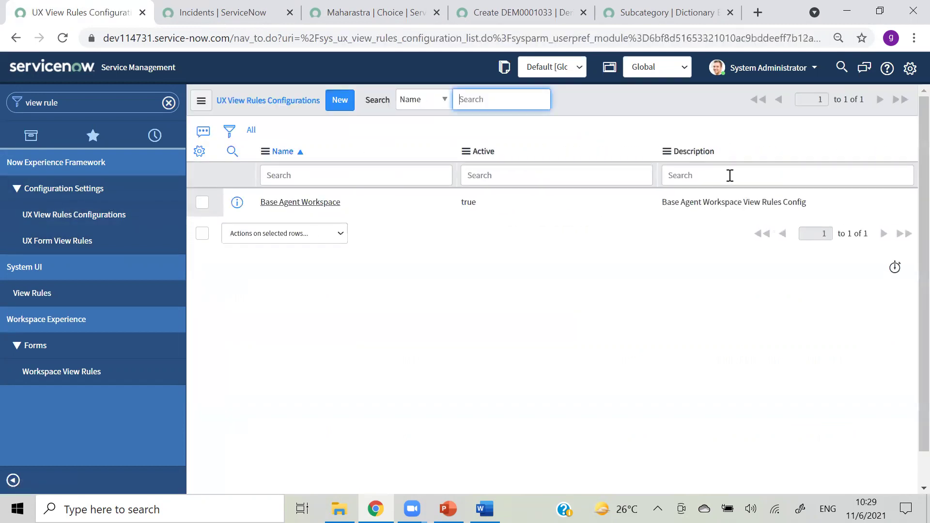
Step: Filter the navigator for "view" and open the Views list under System UI
left_click(108, 101)
key("BackSpace")
key("BackSpace")
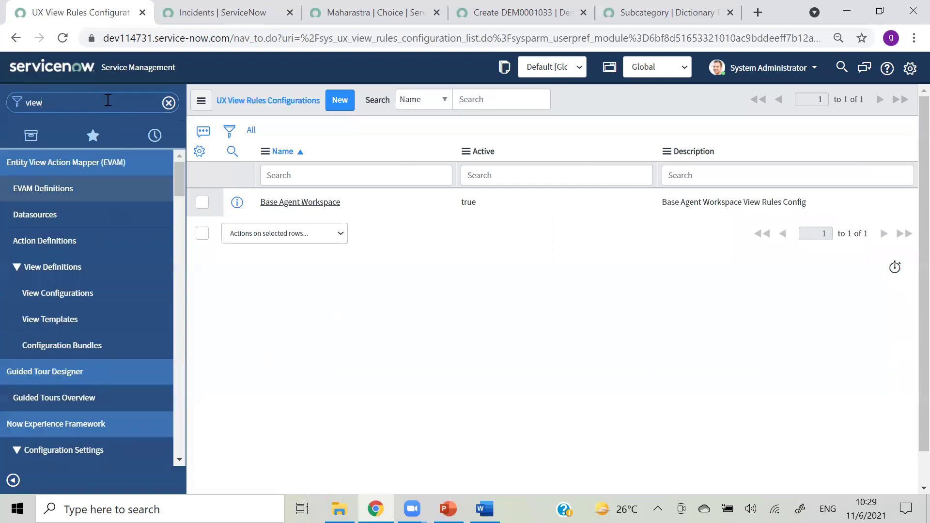
left_click_drag(177, 182, 191, 439)
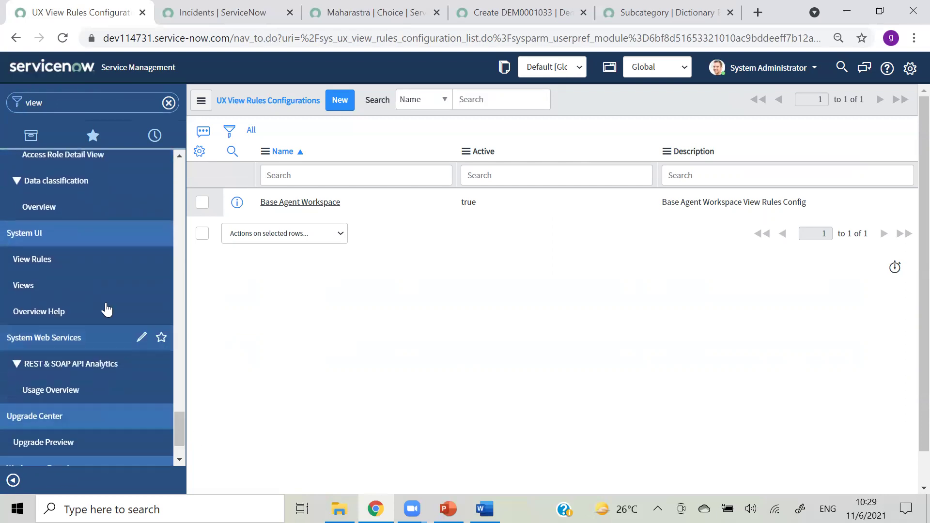
left_click(58, 285)
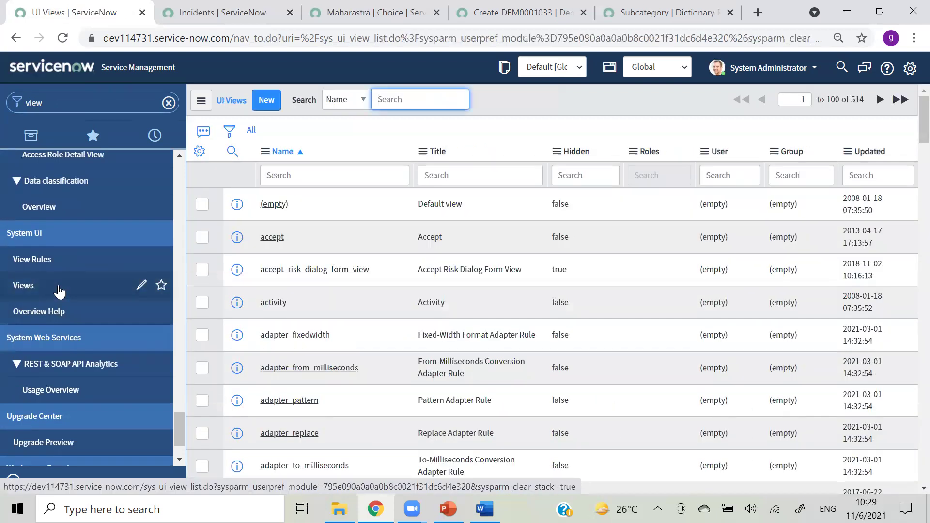
left_click_drag(547, 494, 691, 119)
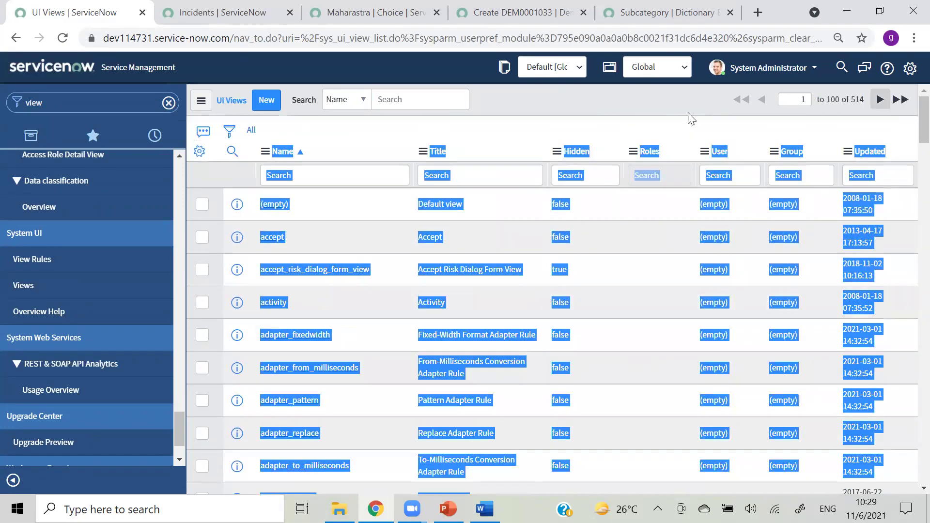
left_click(665, 130)
left_click(198, 152)
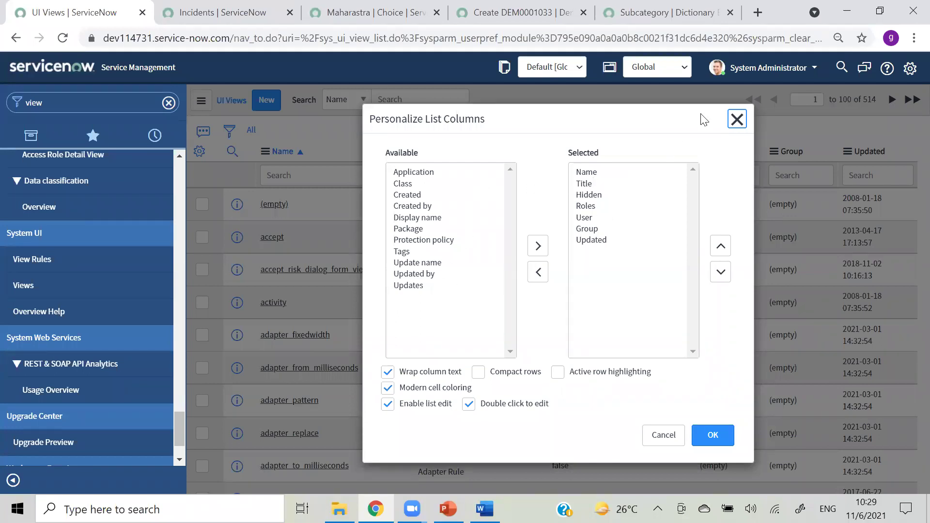
left_click(737, 119)
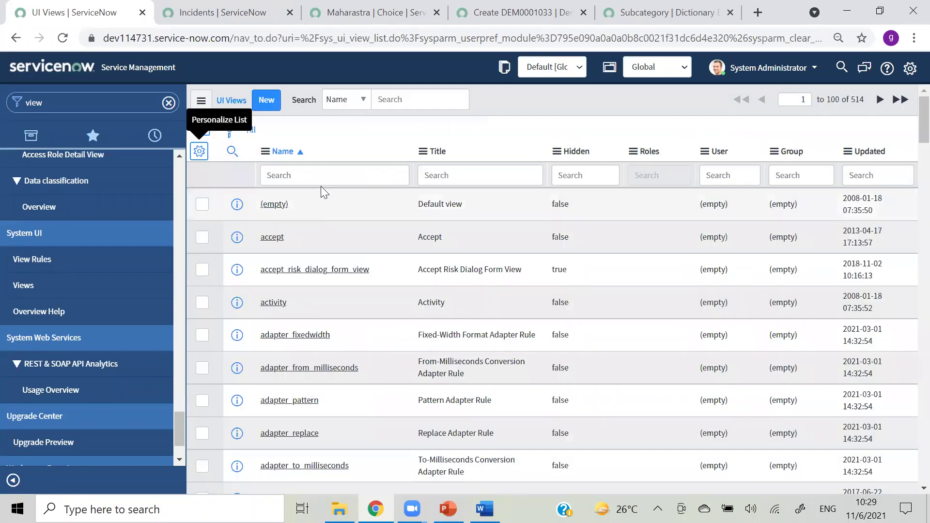
Step: Add the Created and Created by columns to the UI Views list
left_click(199, 151)
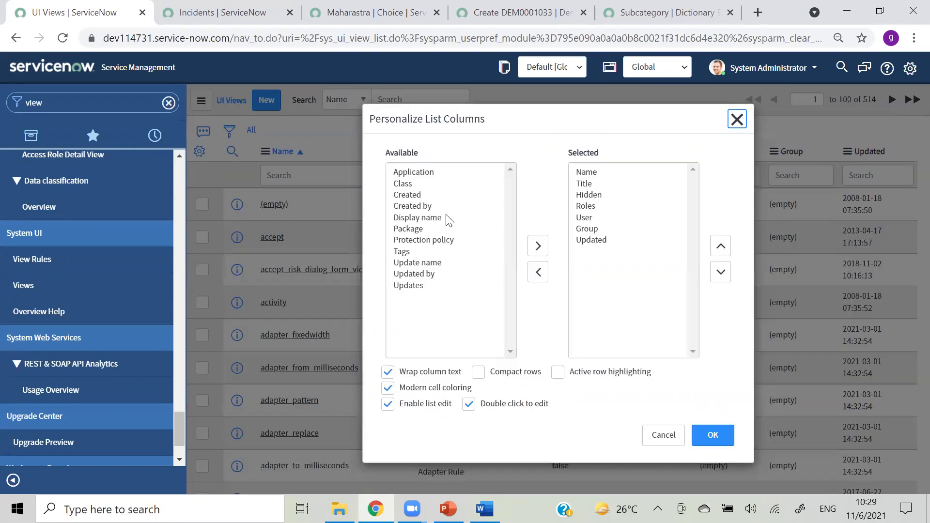
left_click(408, 196)
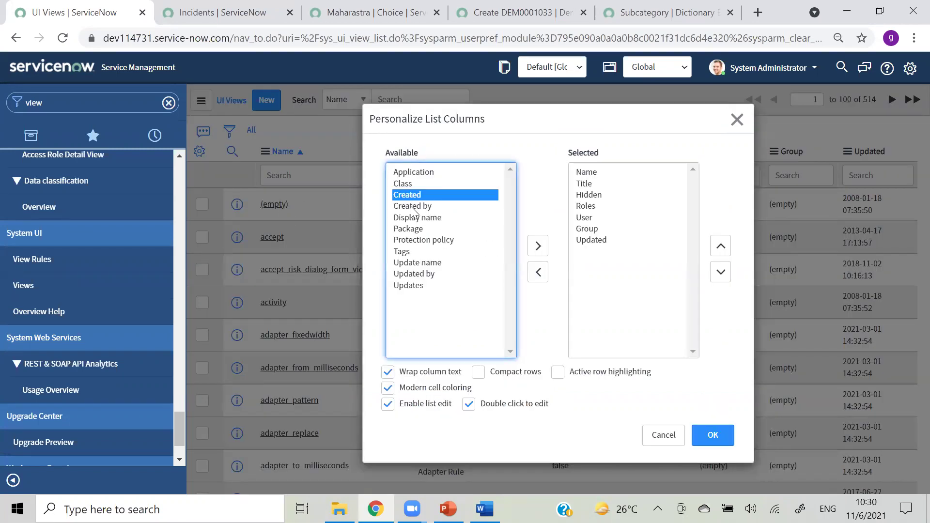
left_click(411, 207, "shift")
left_click(538, 247)
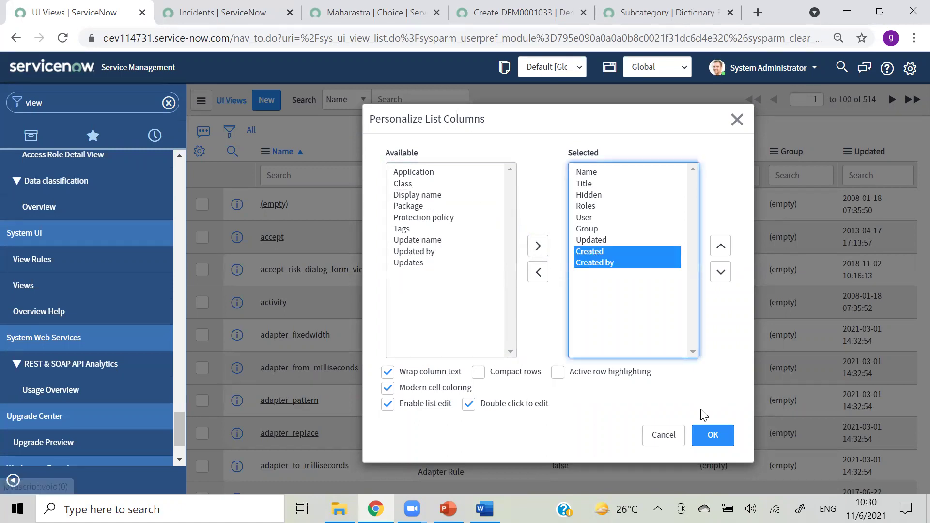
left_click(703, 438)
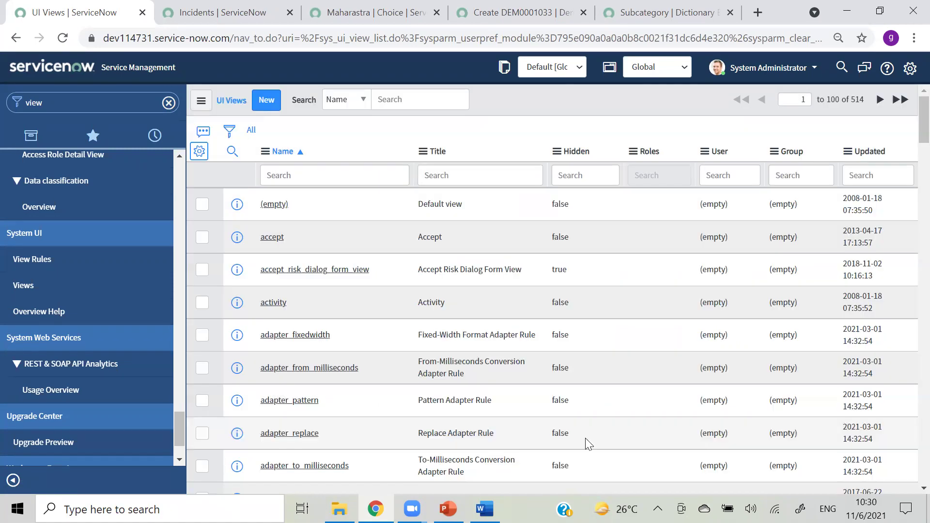
Step: Sort the UI Views list by Created in descending order
scroll(908, 441, "down", 20)
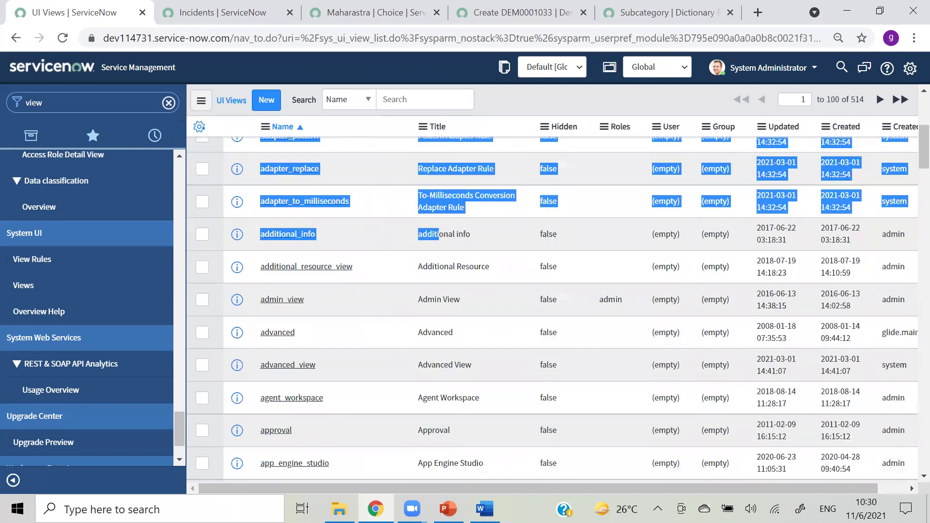
left_click_drag(910, 206, 745, 145)
left_click(745, 145)
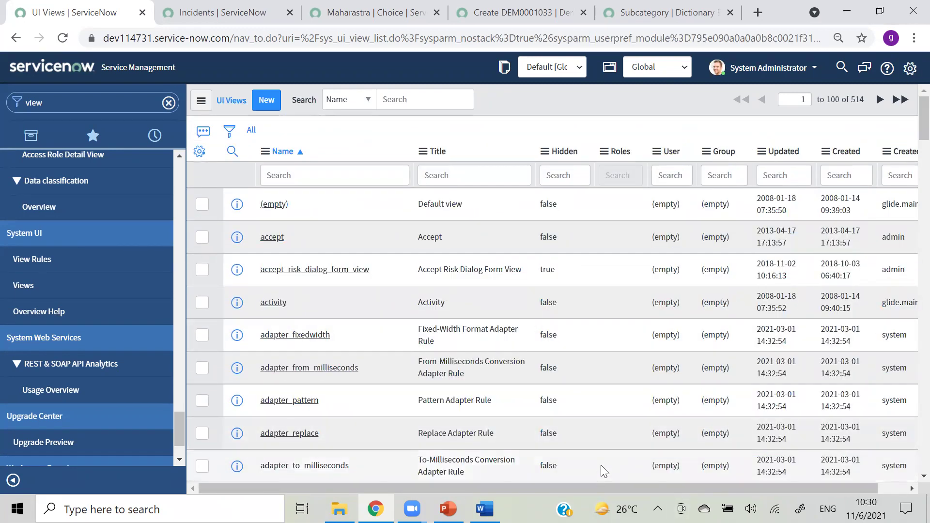
left_click_drag(595, 488, 671, 499)
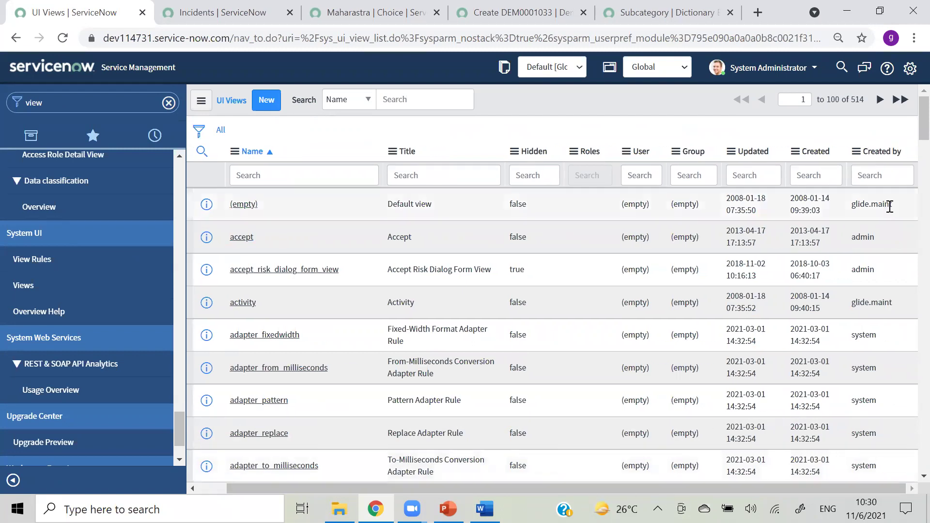
right_click(769, 149)
left_click(749, 181)
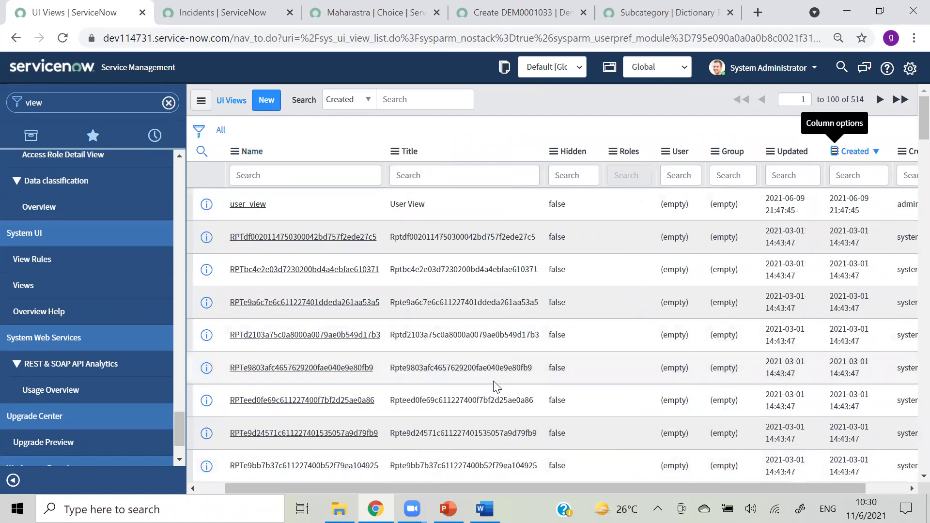
Step: Open the user_view record in a new browser tab and review its related forms and form sections
left_click_drag(445, 487, 314, 477)
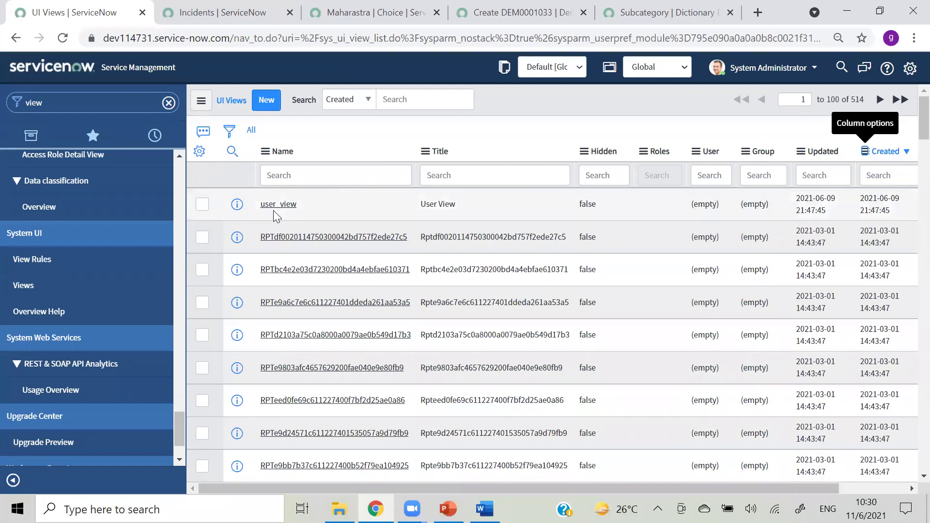
right_click(240, 209)
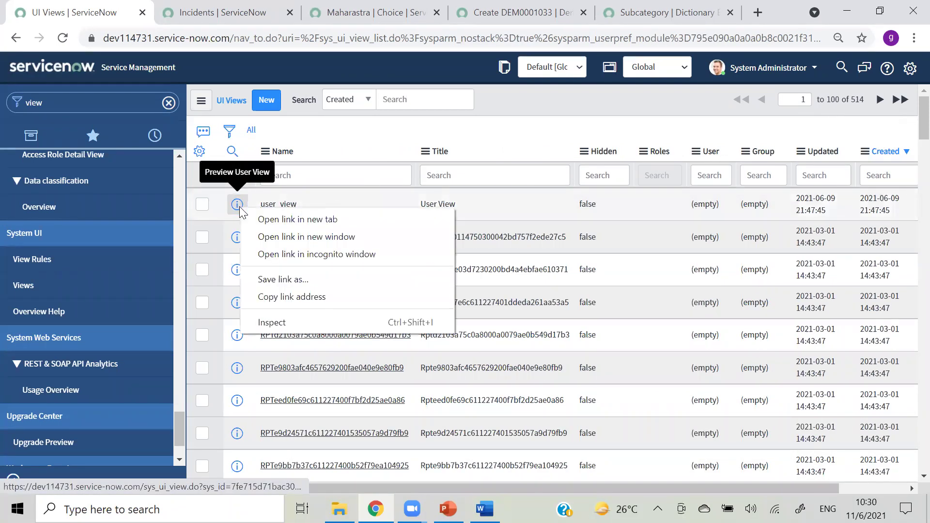
left_click(265, 219)
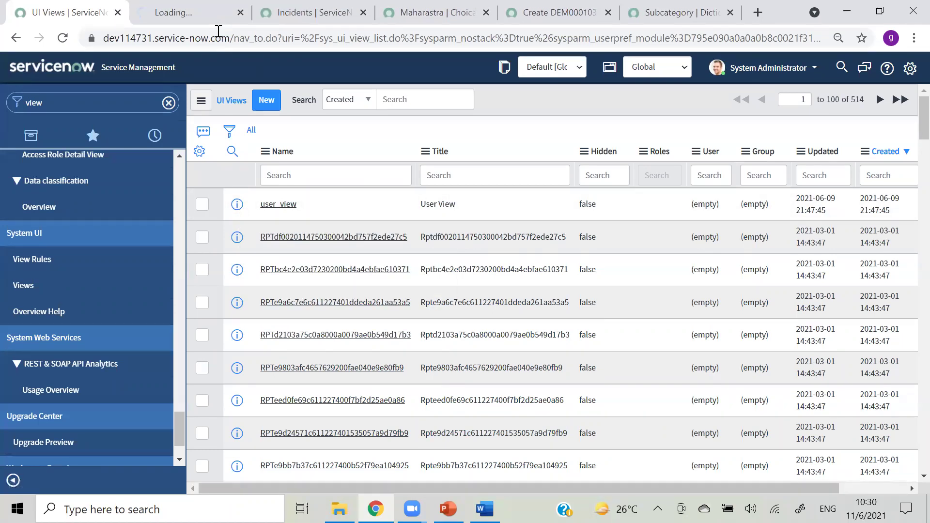
left_click(219, 14)
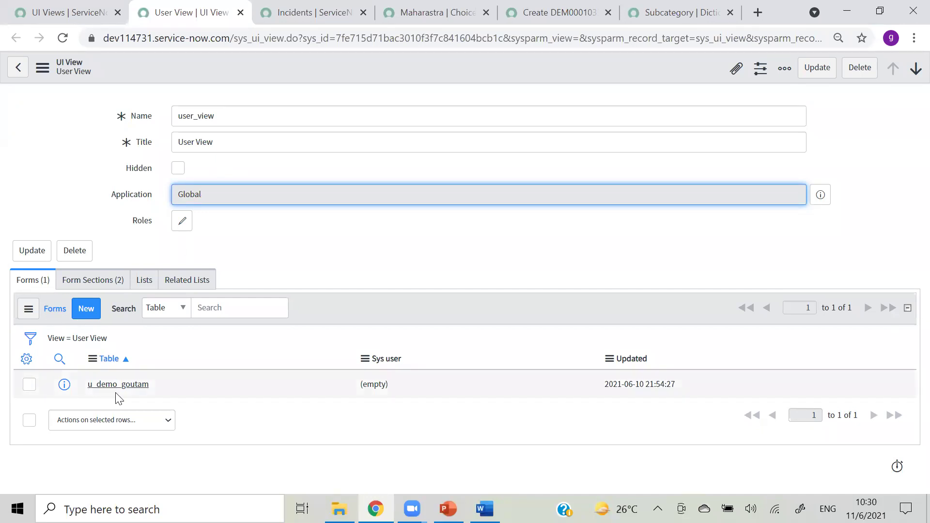
left_click(97, 281)
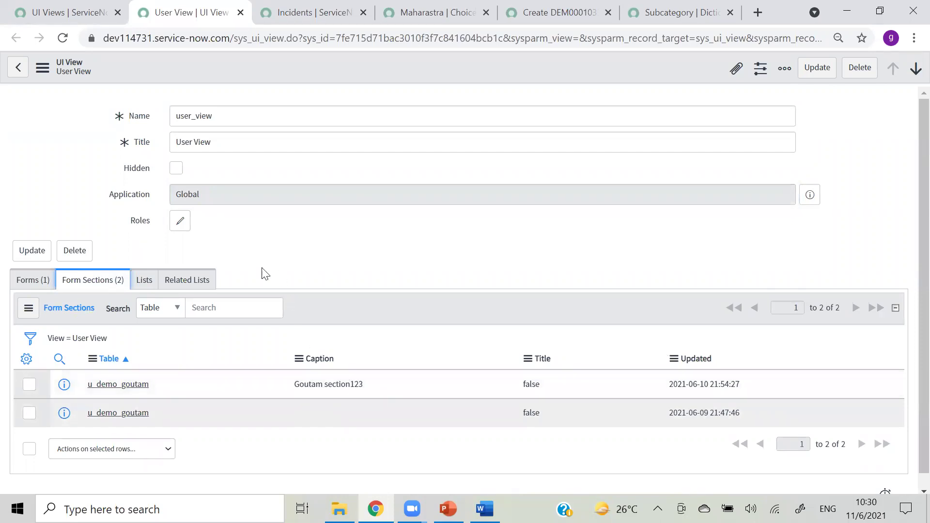
Step: Assign the itil role to the user_view UI view and save the record
left_click(181, 222)
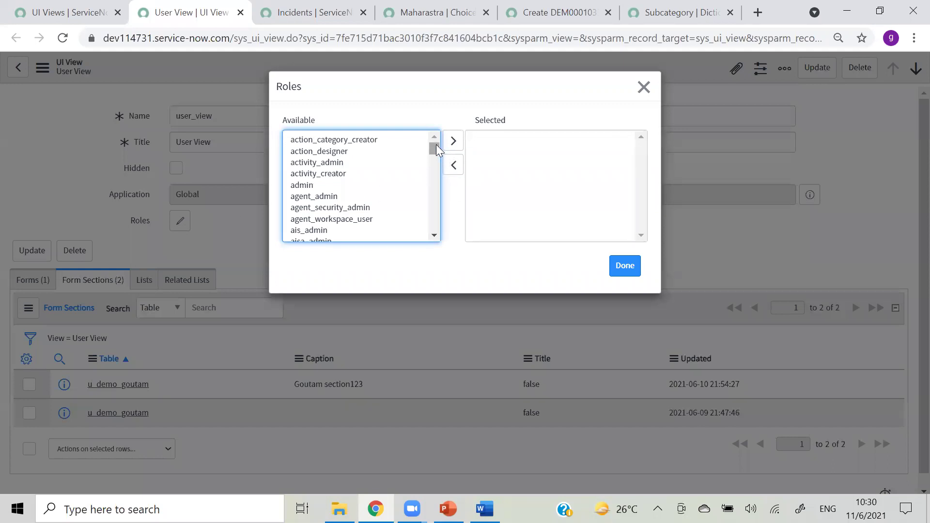
left_click_drag(433, 149, 434, 154)
left_click_drag(434, 162, 436, 174)
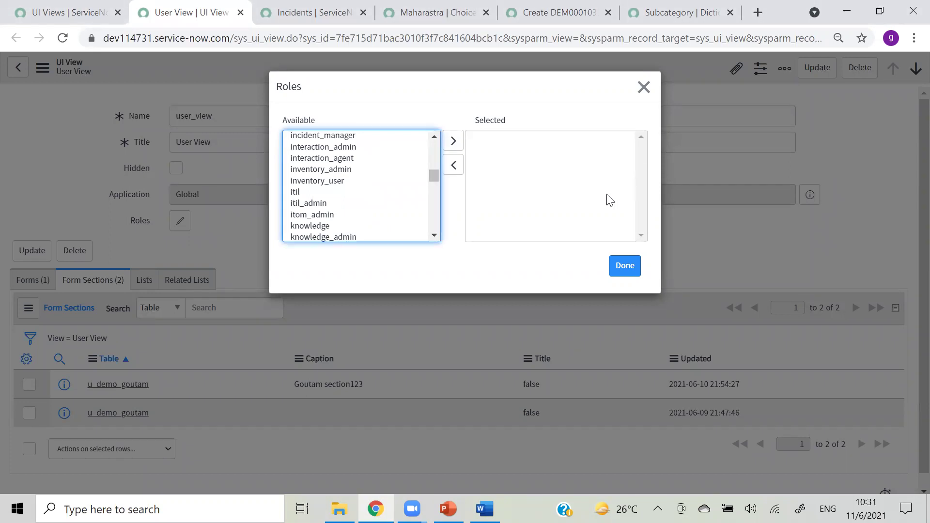
left_click(293, 202)
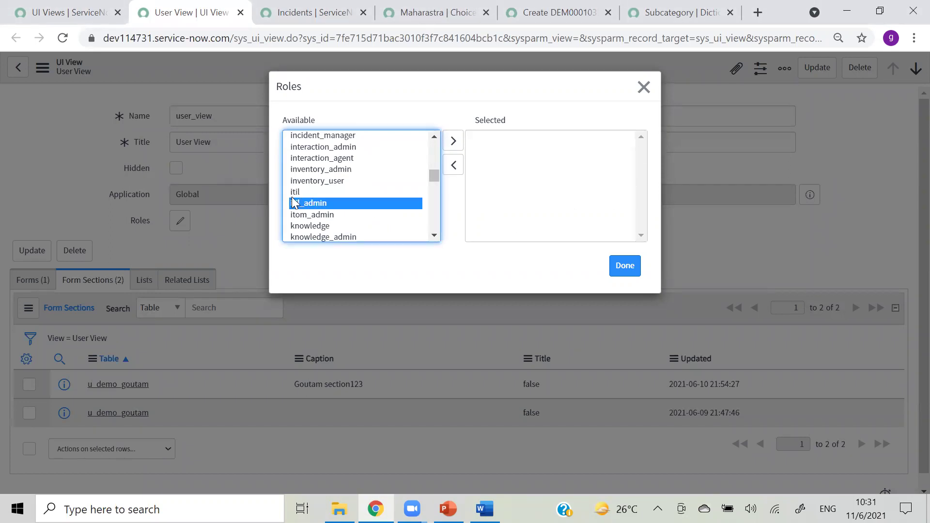
left_click(292, 193)
left_click(454, 142)
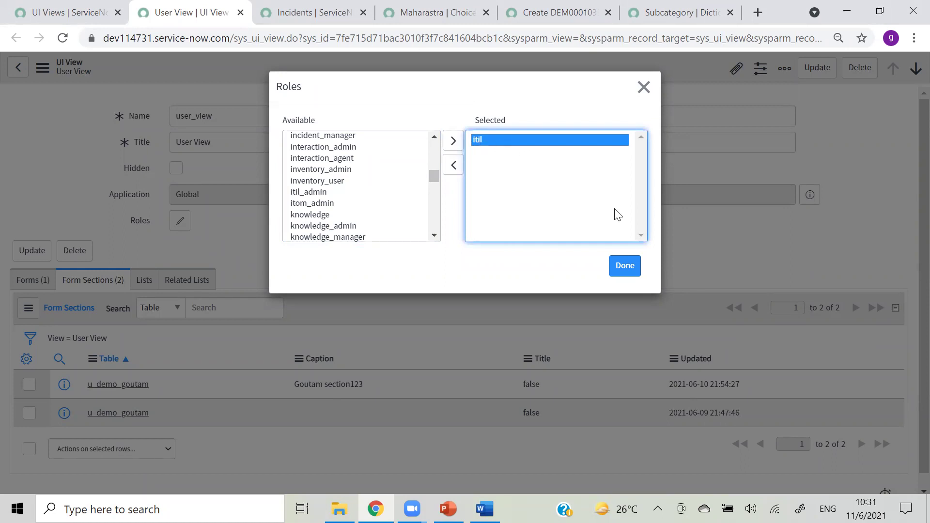
left_click(629, 267)
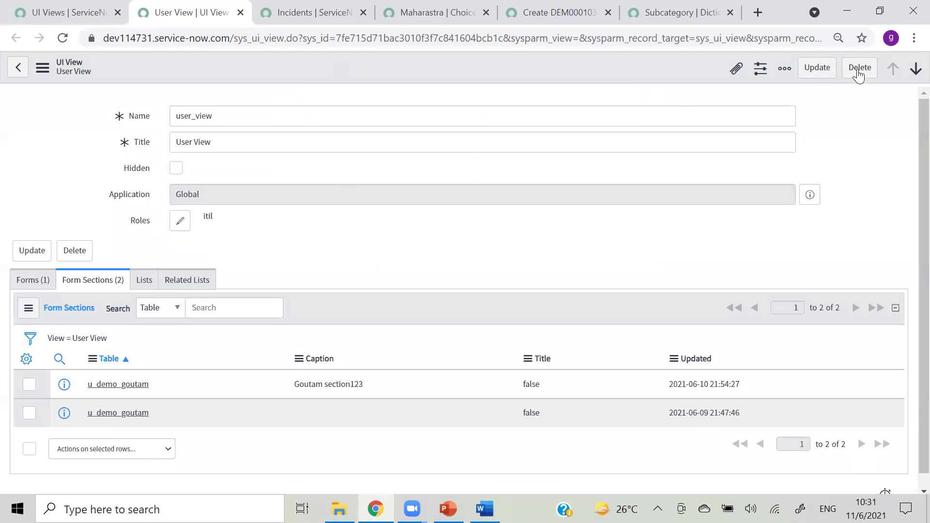
left_click(816, 68)
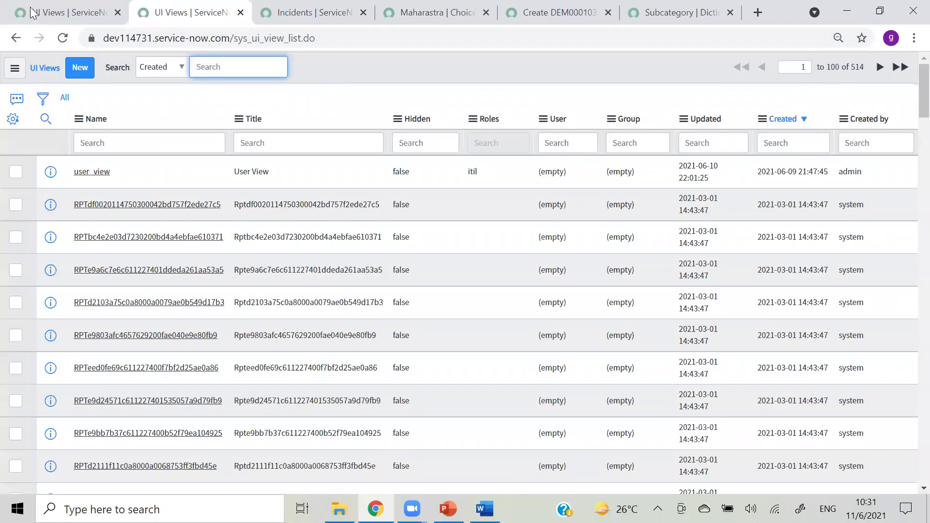
Step: Return to the first UI Views browser tab and impersonate the ITIL User account
left_click(32, 12)
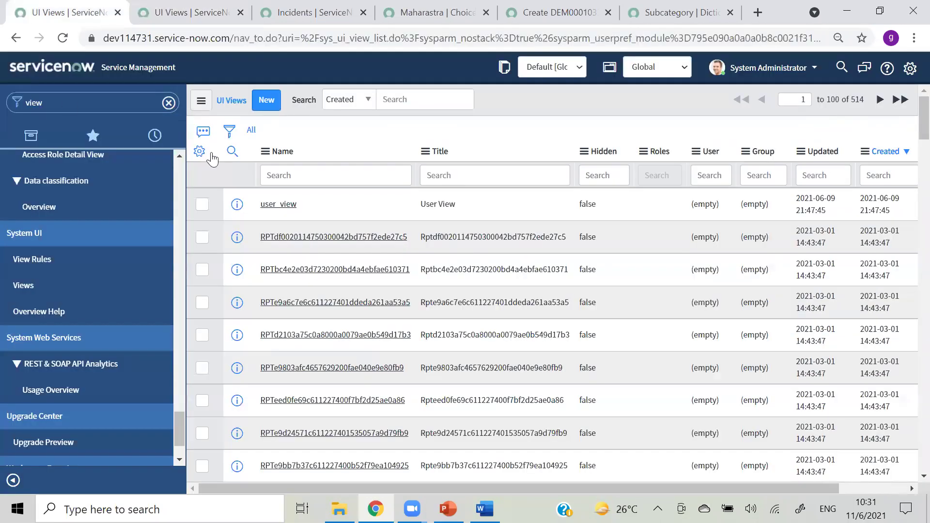
left_click(771, 67)
left_click(778, 103)
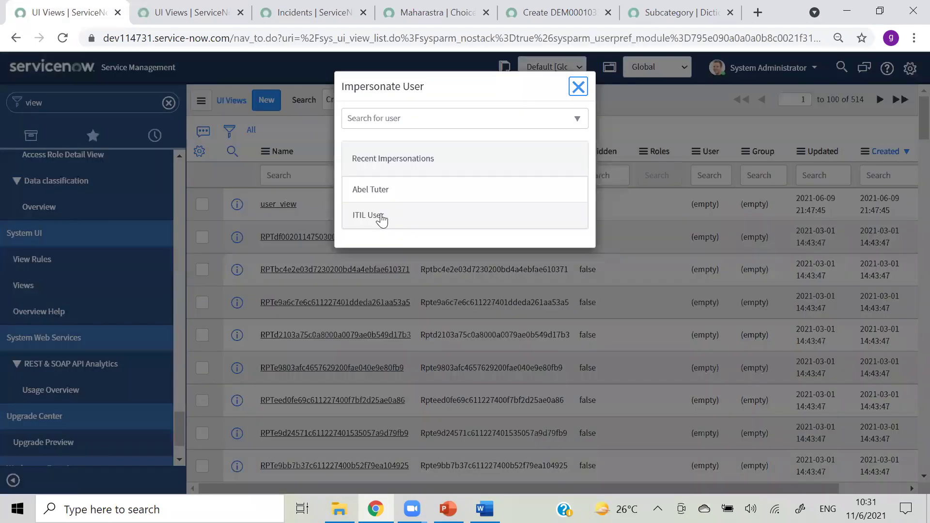
left_click(370, 215)
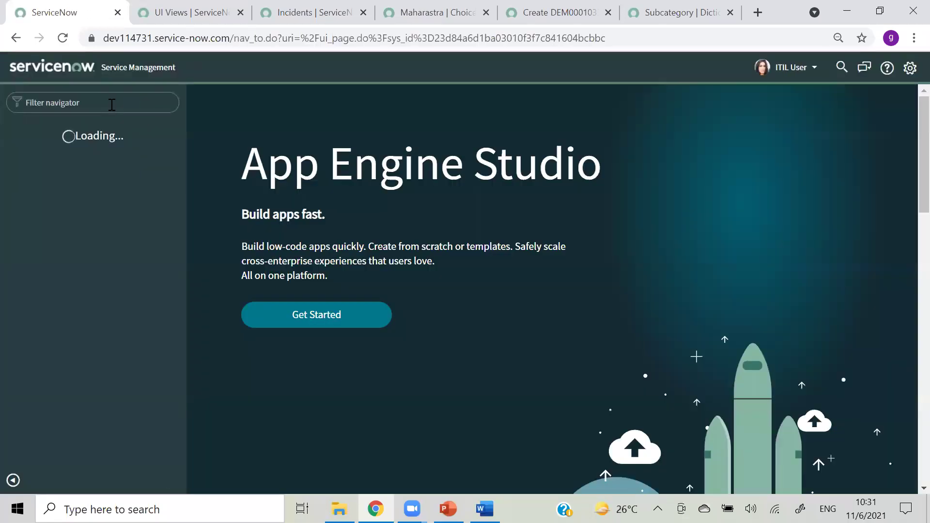
Step: Filter the navigator for "demo" as the impersonated account and clear the filter
left_click(112, 103)
type("demo")
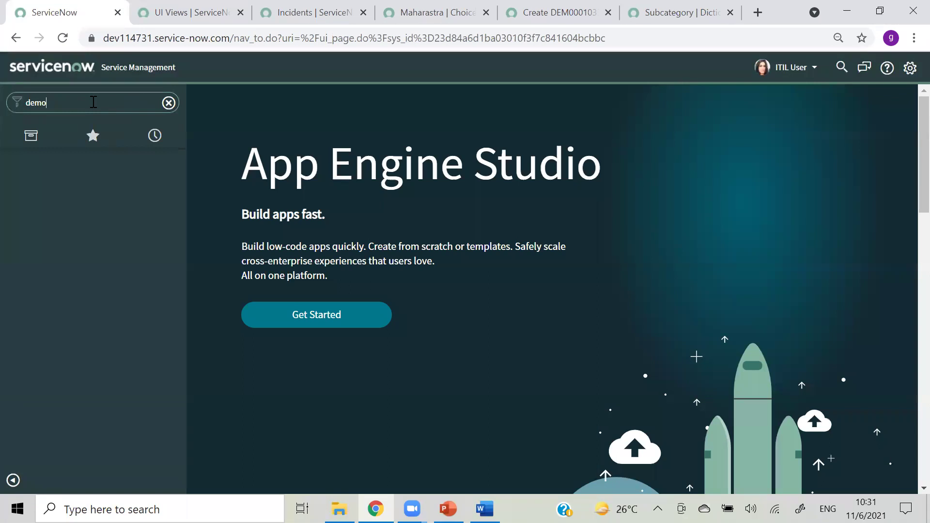
key("BackSpace")
key("BackSpace")
key("BackSpace")
key("BackSpace")
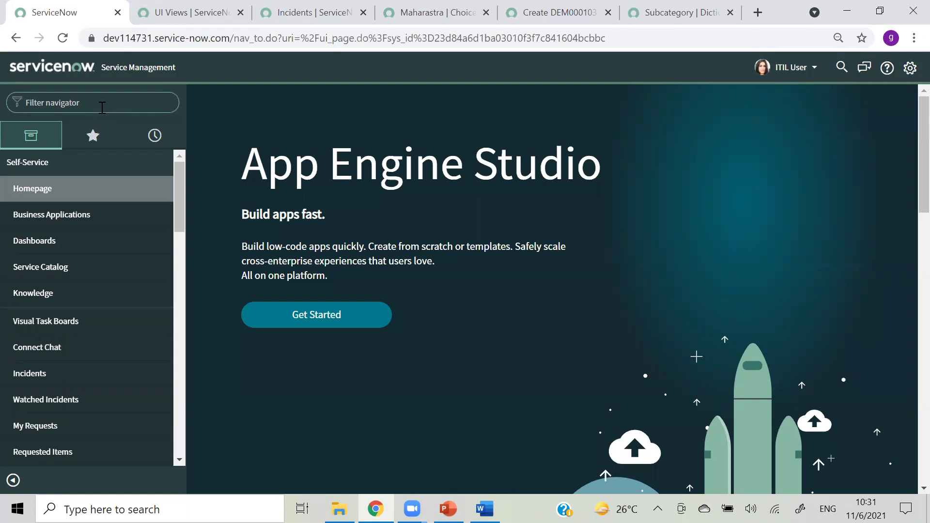
type("d")
key("BackSpace")
Step: End the impersonation to return to System Administrator and open the sys_user list from the navigator
left_click(790, 70)
left_click(765, 109)
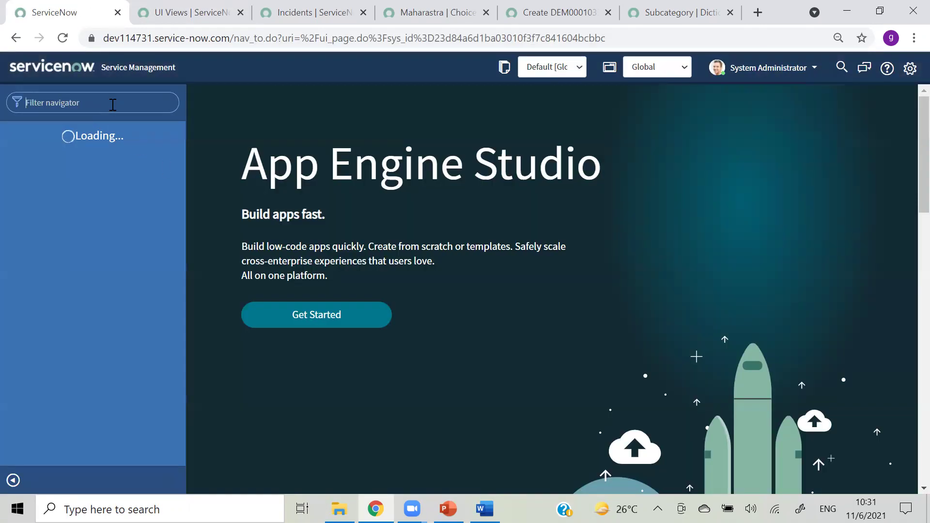
type("sys_user.li")
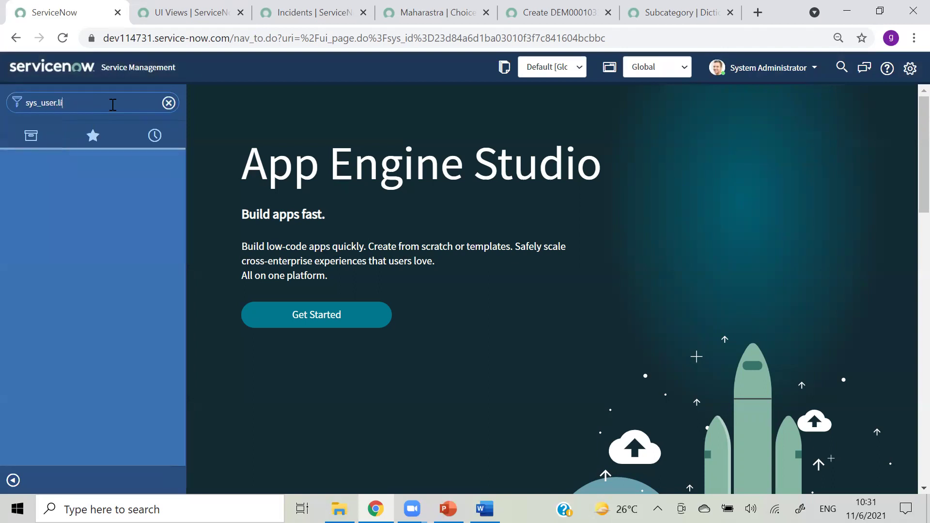
key("Return")
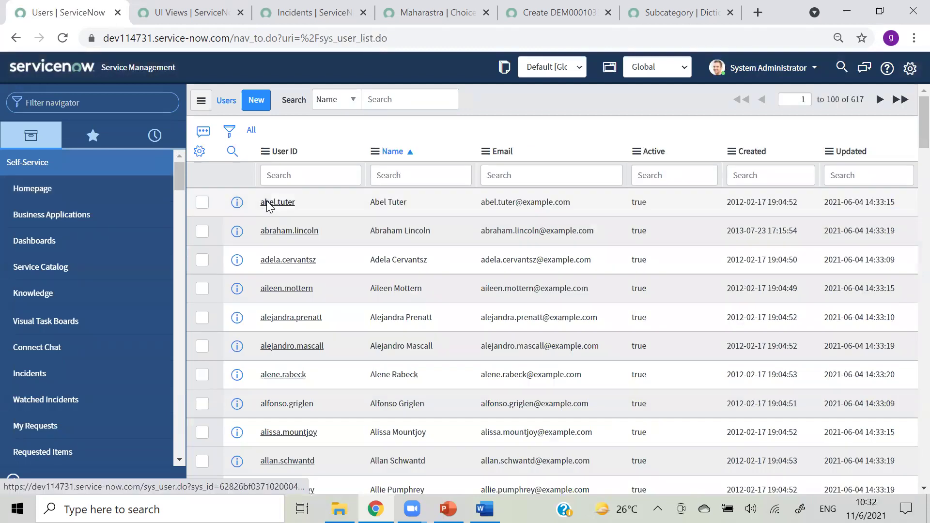
Step: Open the first user's record and examine the roles assigned to that user
left_click(269, 203)
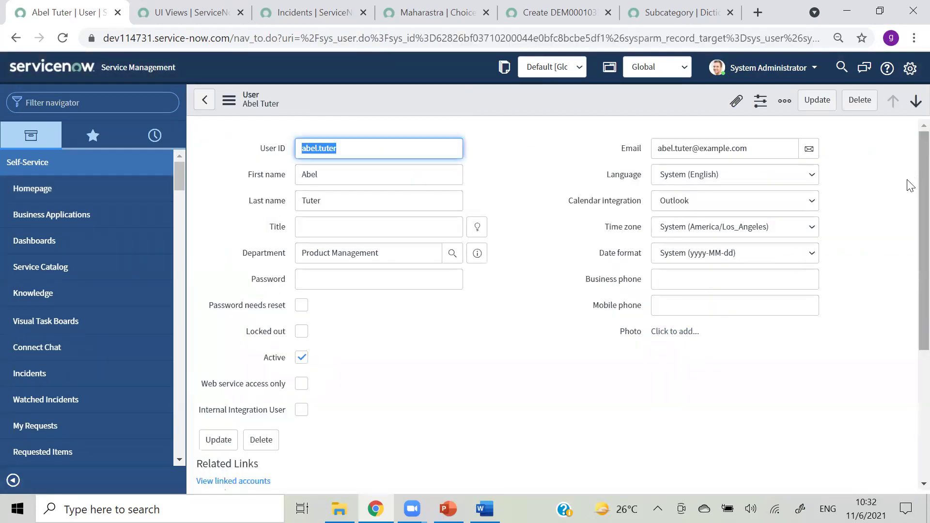
scroll(909, 242, "down", 5)
left_click(301, 310)
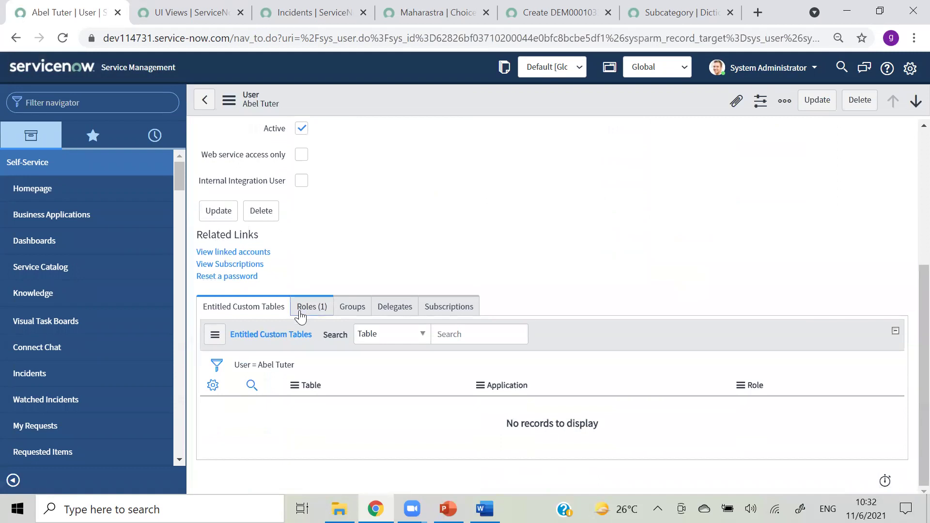
double_click(284, 417)
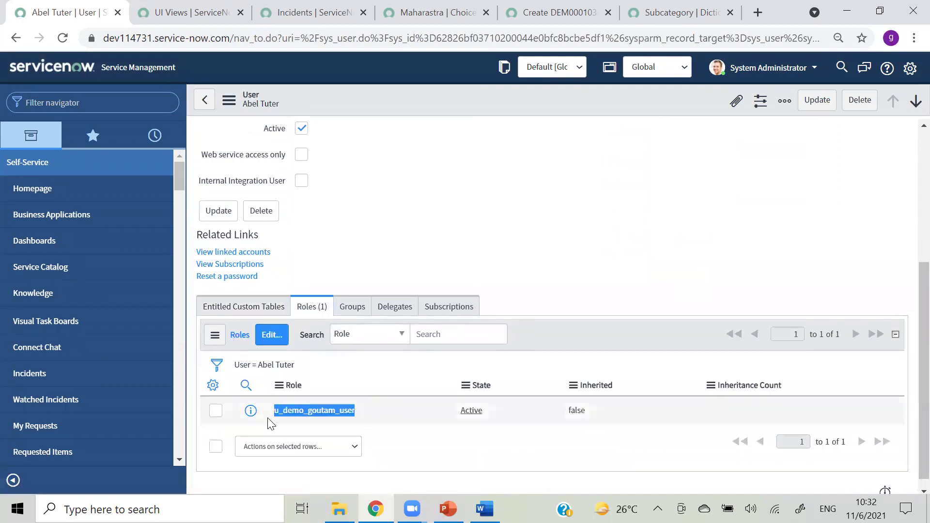
Step: Filter the navigator for "view" and open the Views list under System UI
left_click(118, 104)
type("view")
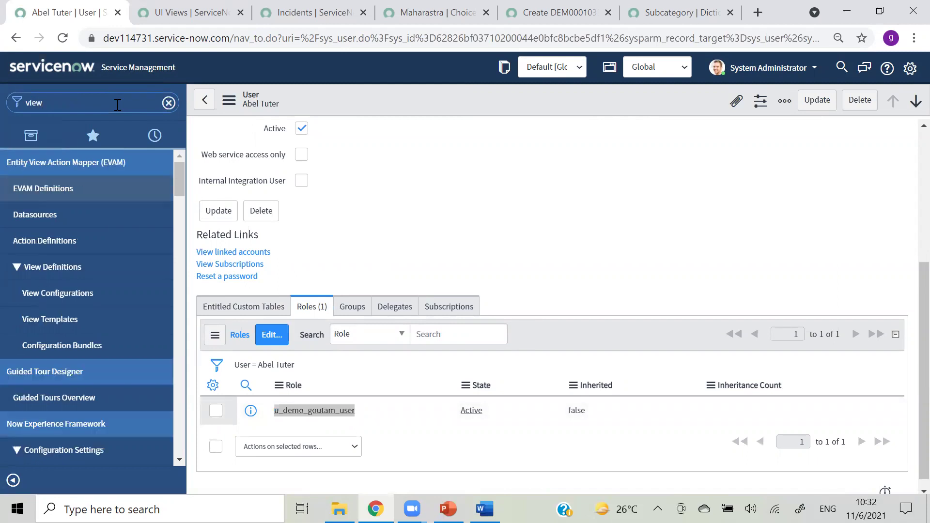
scroll(177, 204, "down", 15)
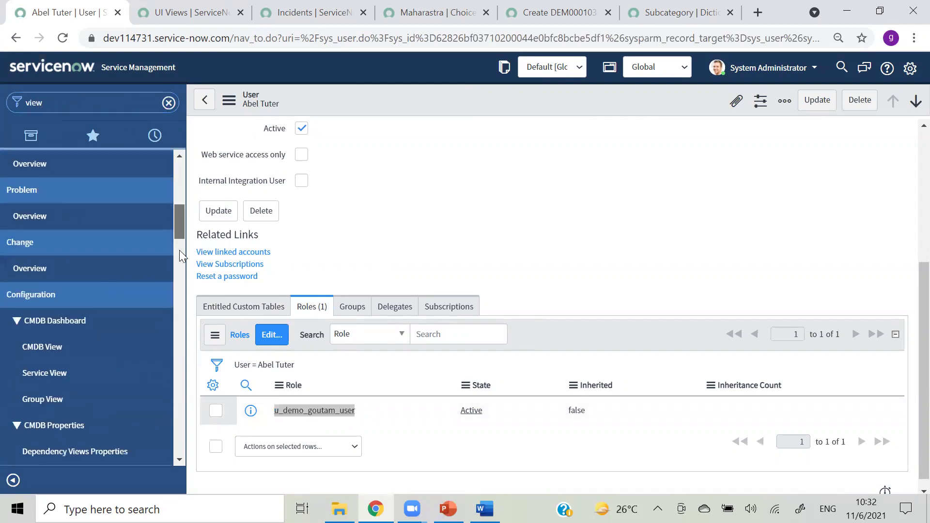
scroll(181, 334, "down", 10)
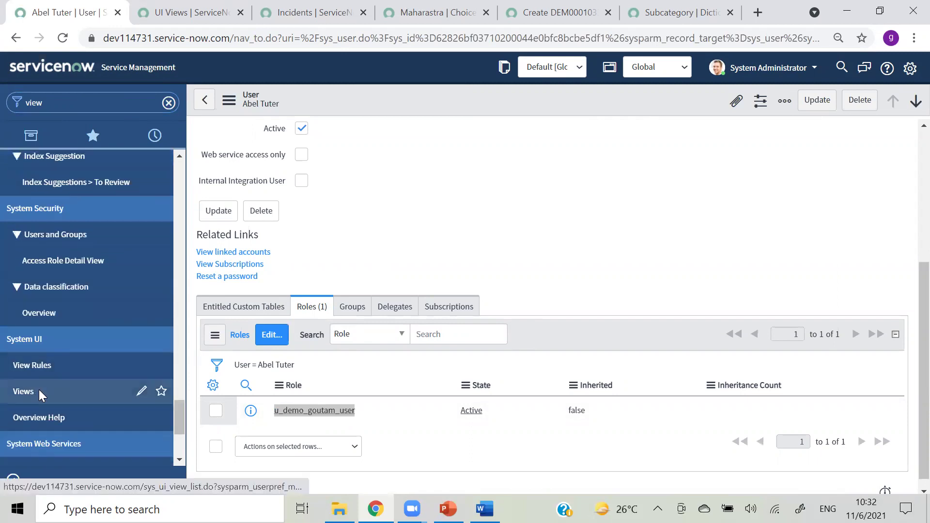
left_click(40, 391)
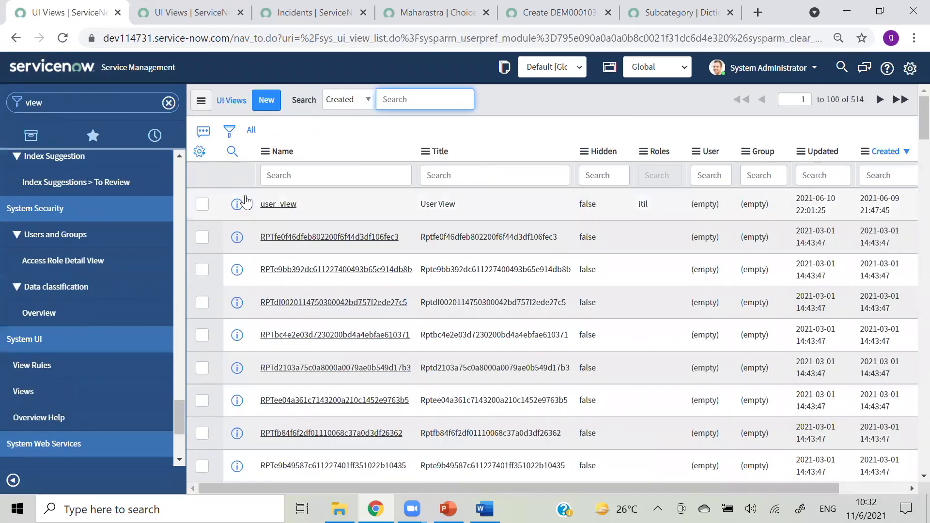
Step: Open the user_view record from the UI Views list in a new browser tab
right_click(209, 206)
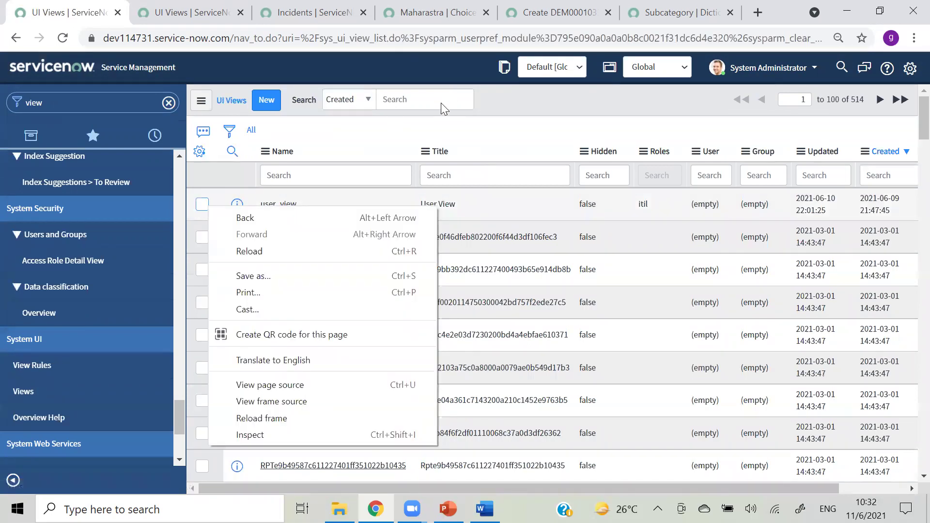
left_click(380, 141)
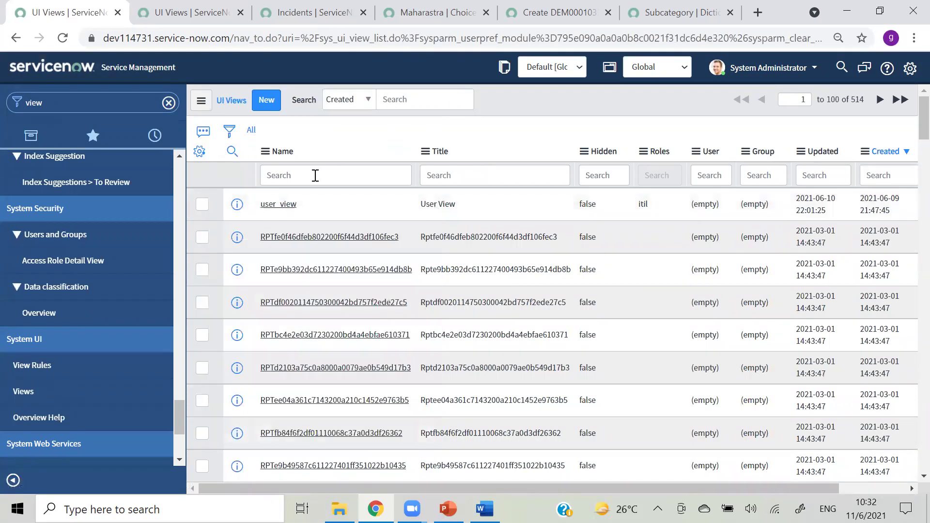
right_click(245, 207)
left_click(268, 213)
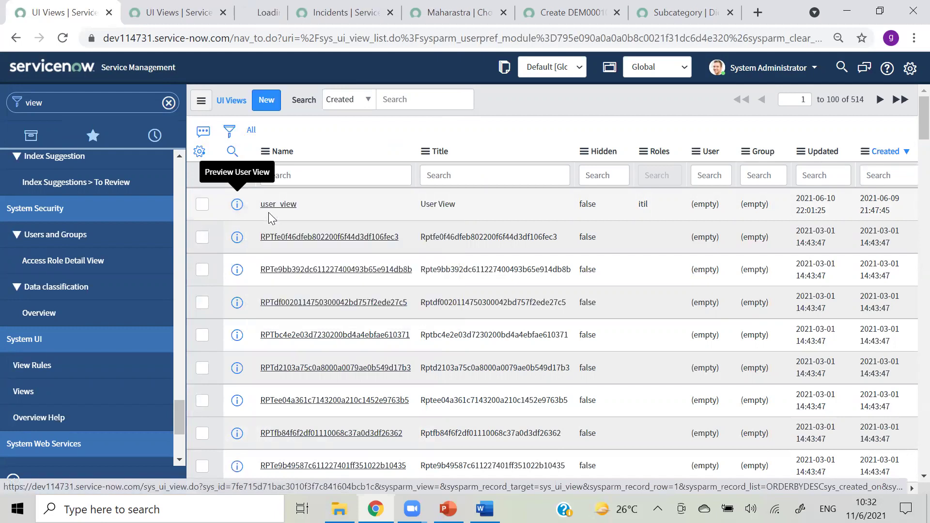
key("ctrl+3")
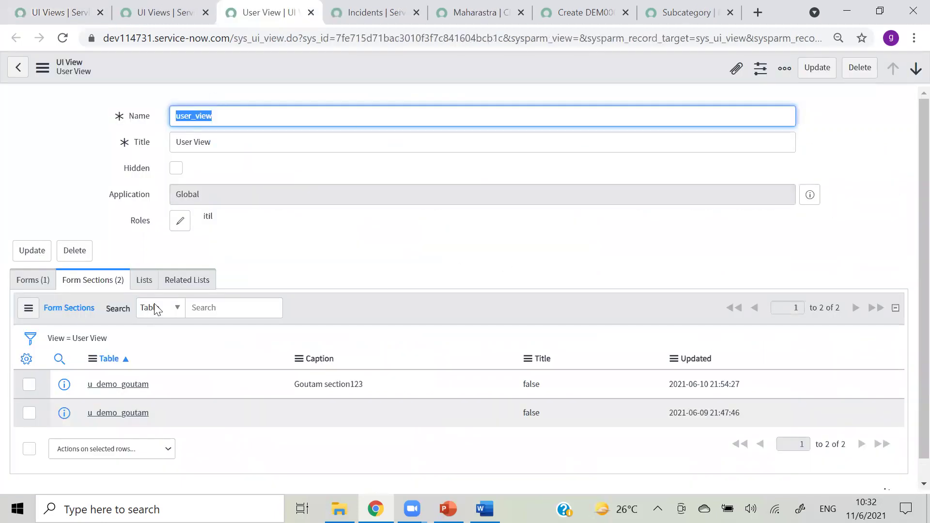
Step: Replace the itil role on the user_view UI view with u_demo_goutam_user and save the record
left_click(179, 221)
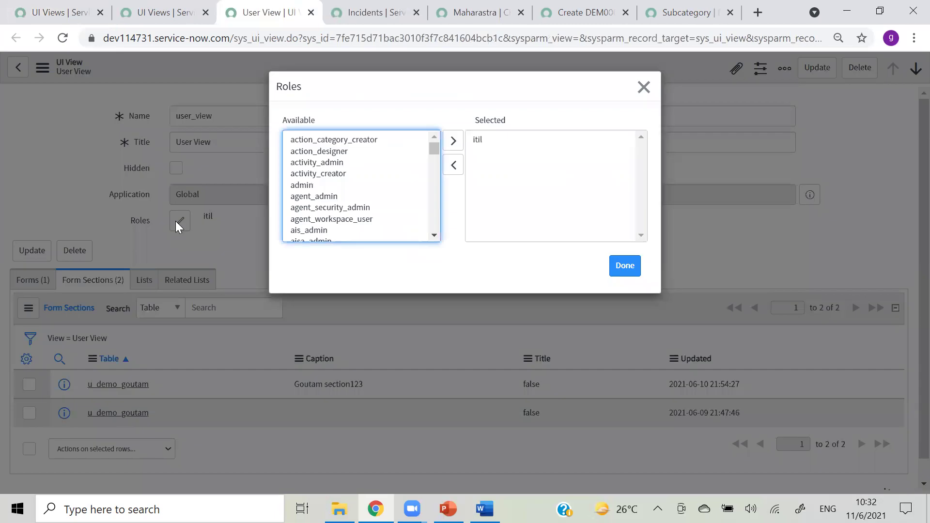
left_click(478, 140)
left_click(450, 168)
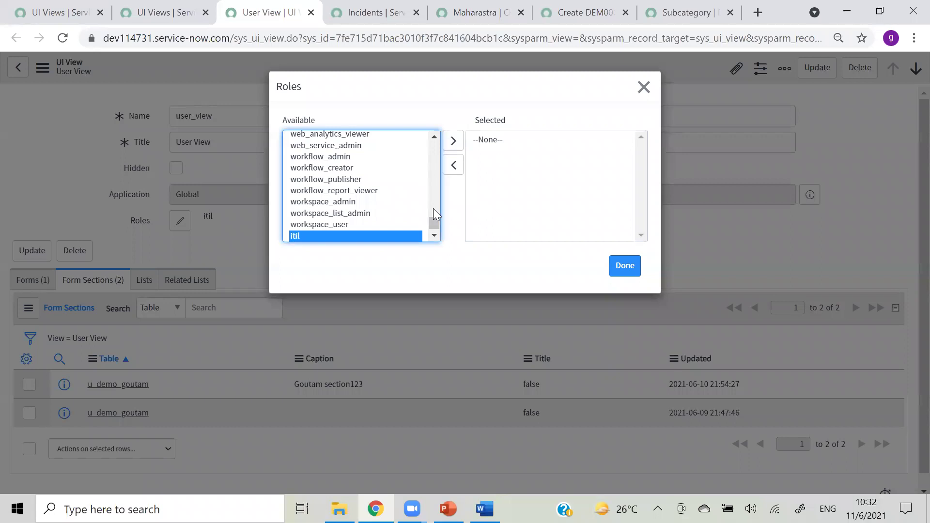
left_click_drag(435, 216, 436, 211)
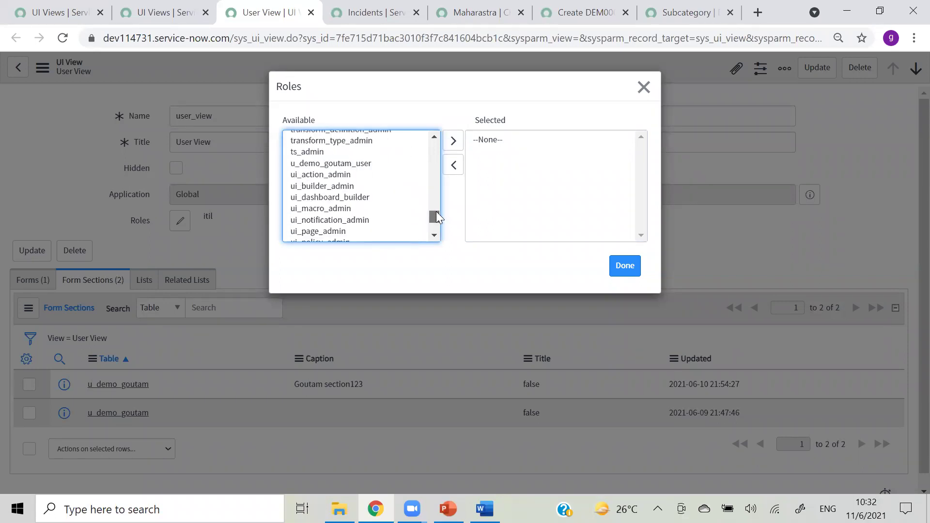
left_click(335, 163)
left_click(454, 141)
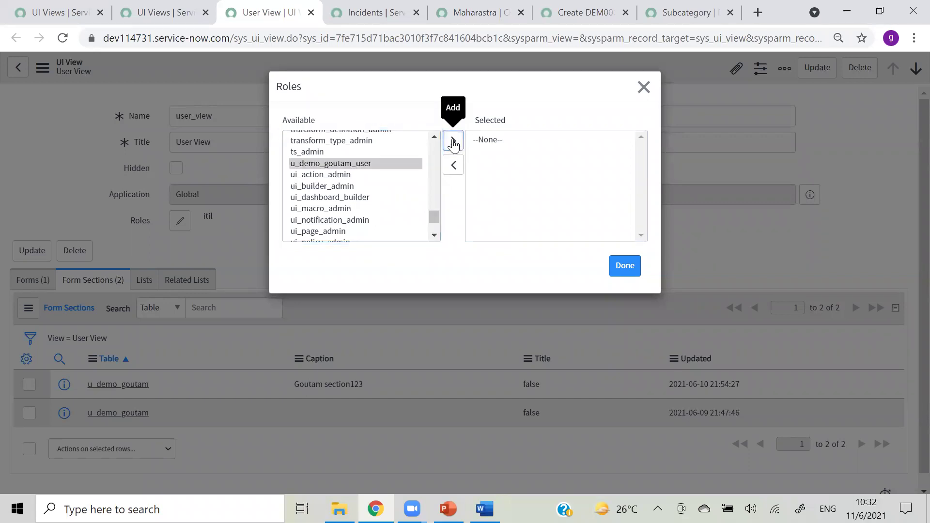
left_click(624, 267)
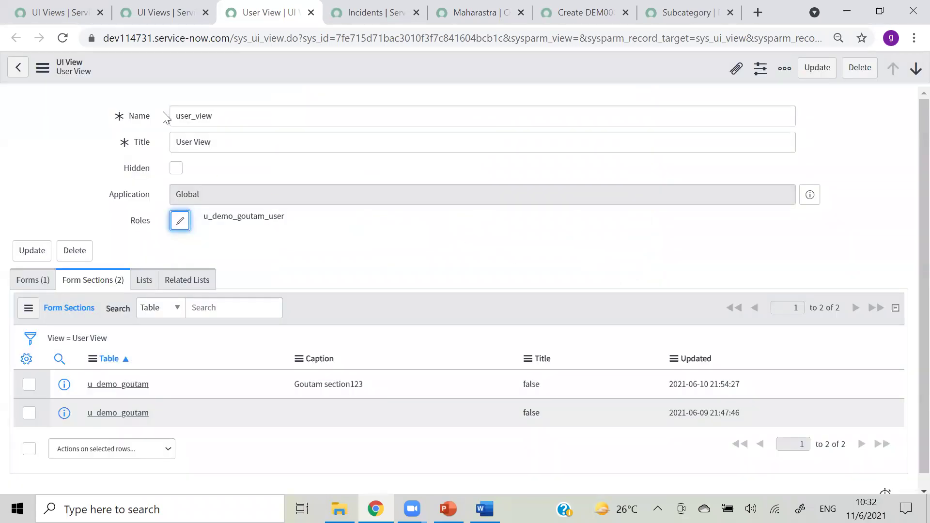
right_click(297, 61)
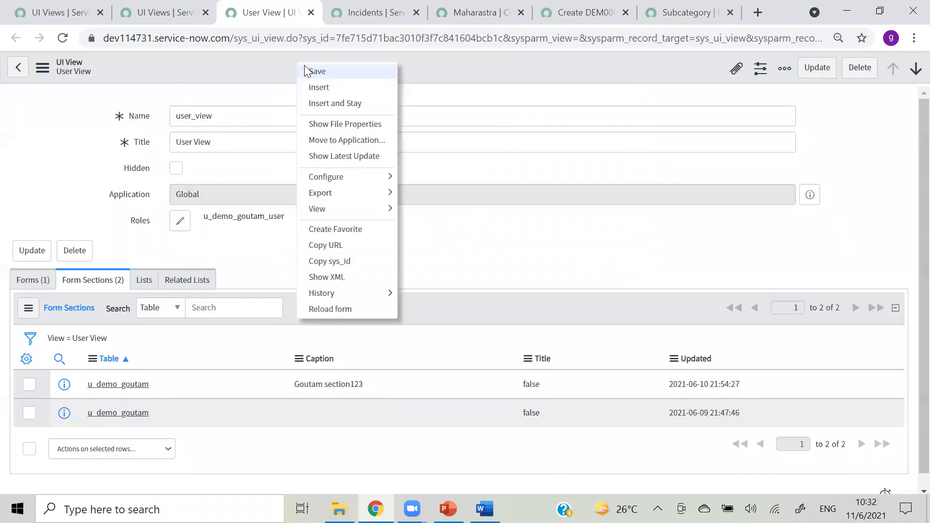
left_click(308, 68)
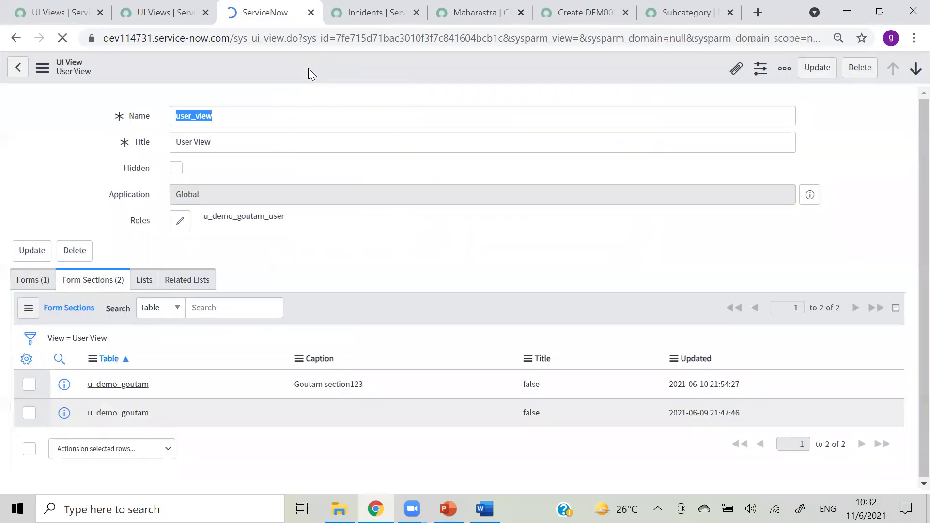
Step: Return to the main UI Views page and impersonate the first user under Recent Impersonations
left_click(21, 12)
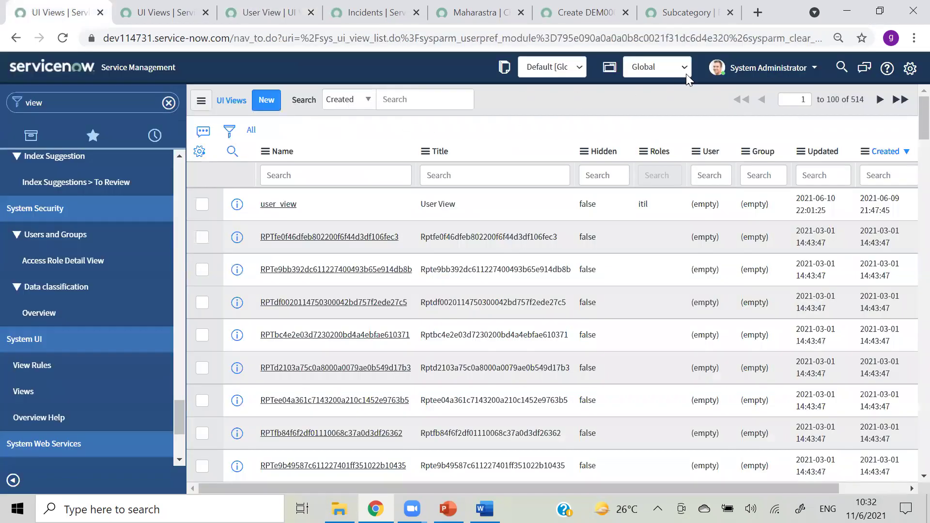
left_click(763, 71)
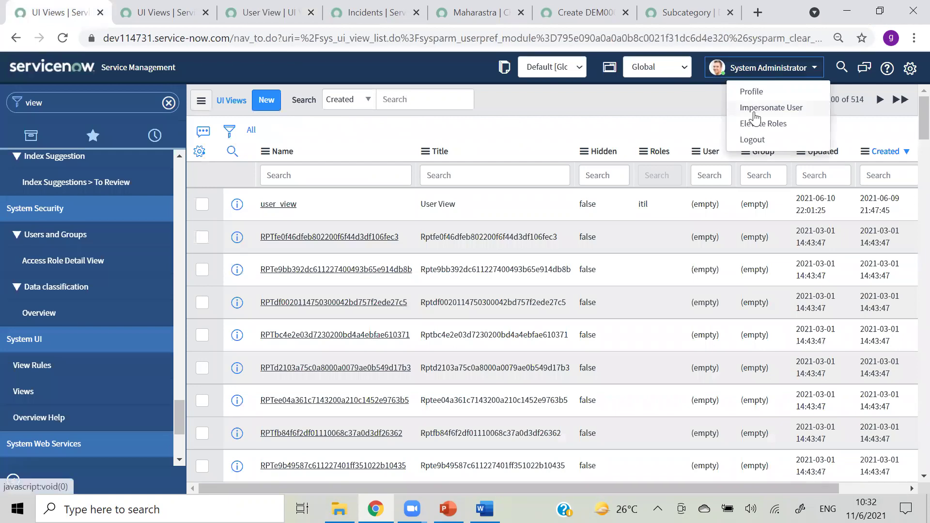
left_click(754, 108)
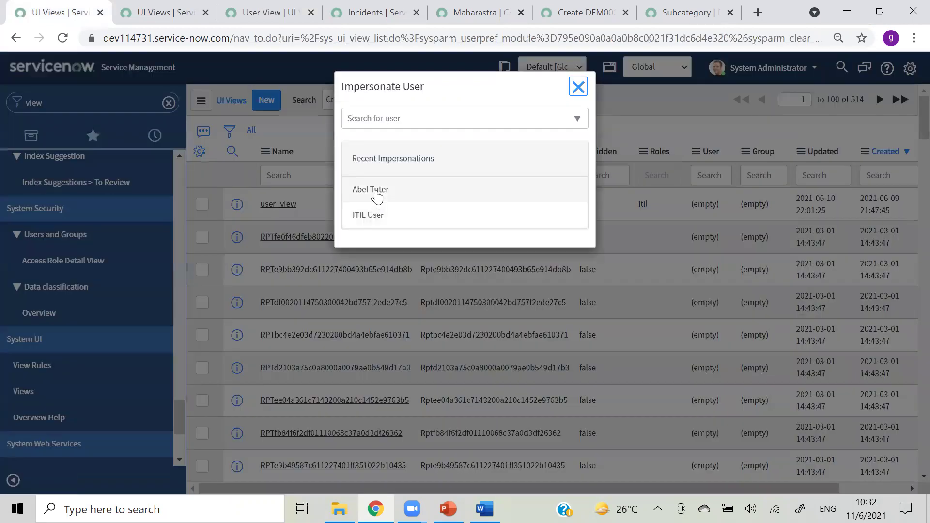
left_click(376, 191)
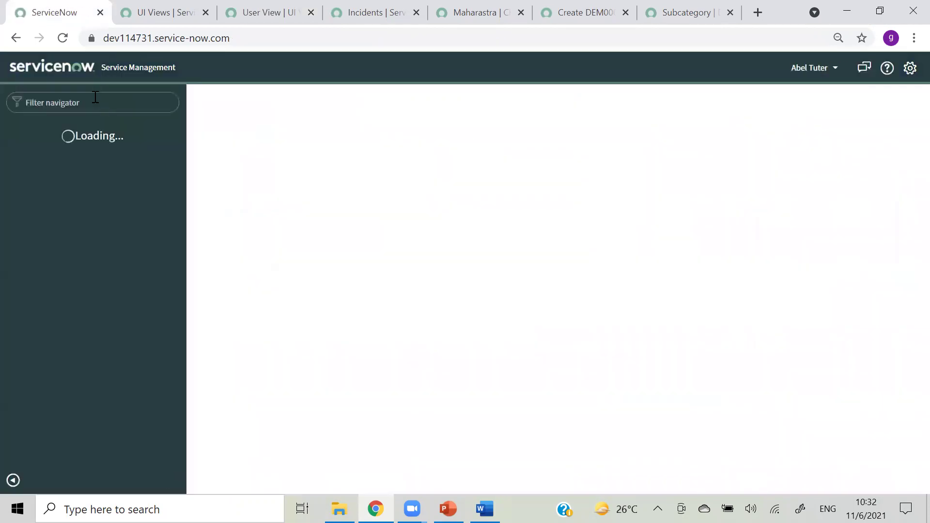
Step: Filter the navigator for "demo", open record DEM0001001 from the Demo Goutams list, and check its form options for a view choice
type("demo")
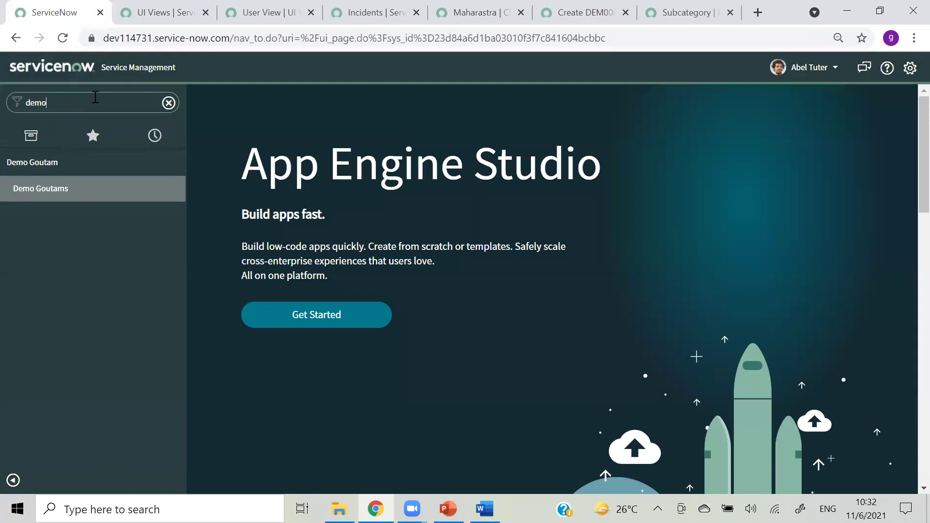
left_click(36, 190)
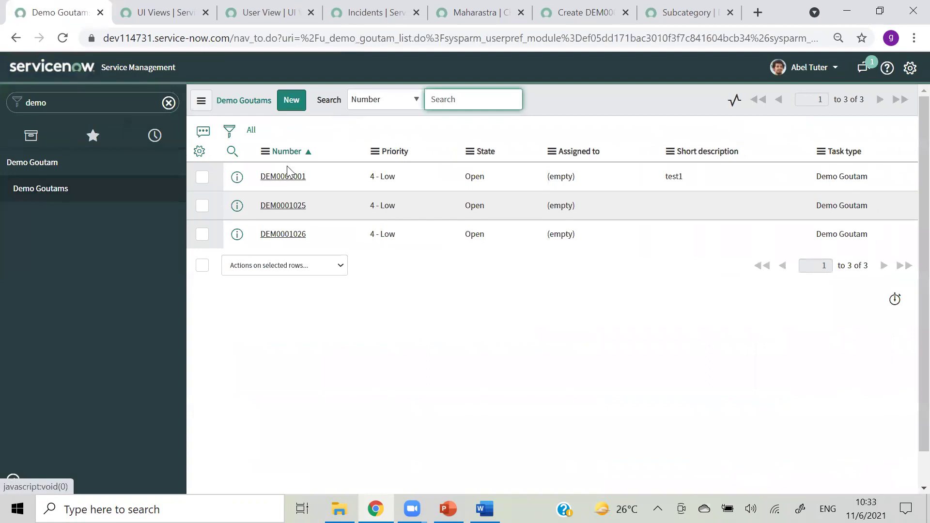
left_click(292, 178)
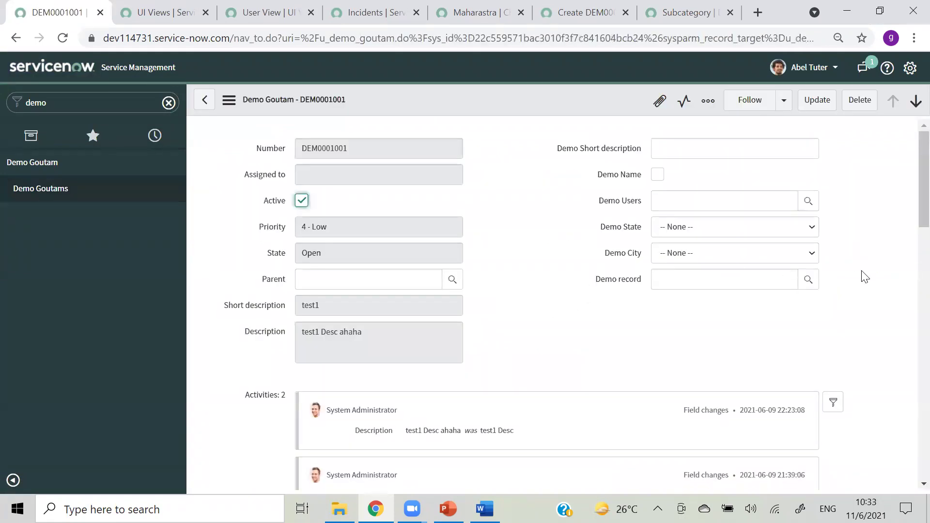
left_click_drag(907, 187, 907, 76)
left_click(229, 100)
mouse_move(266, 193)
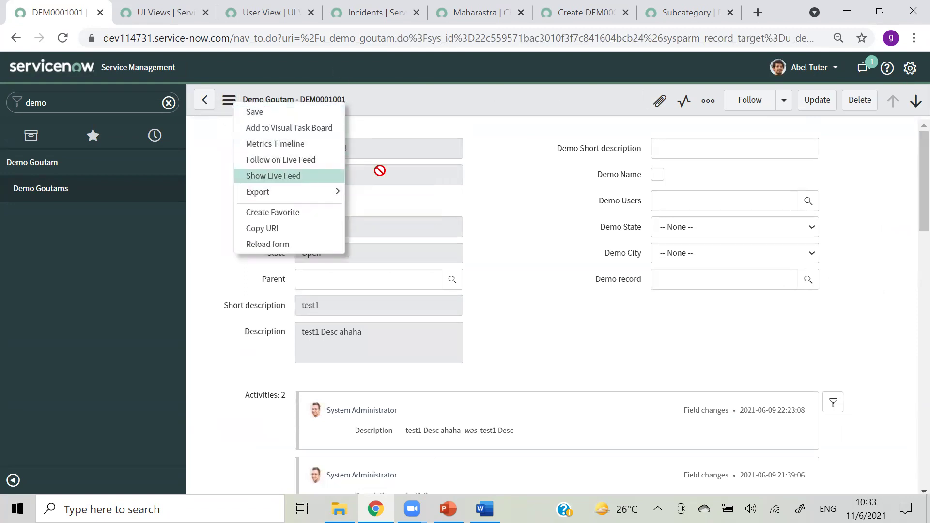
left_click(532, 189)
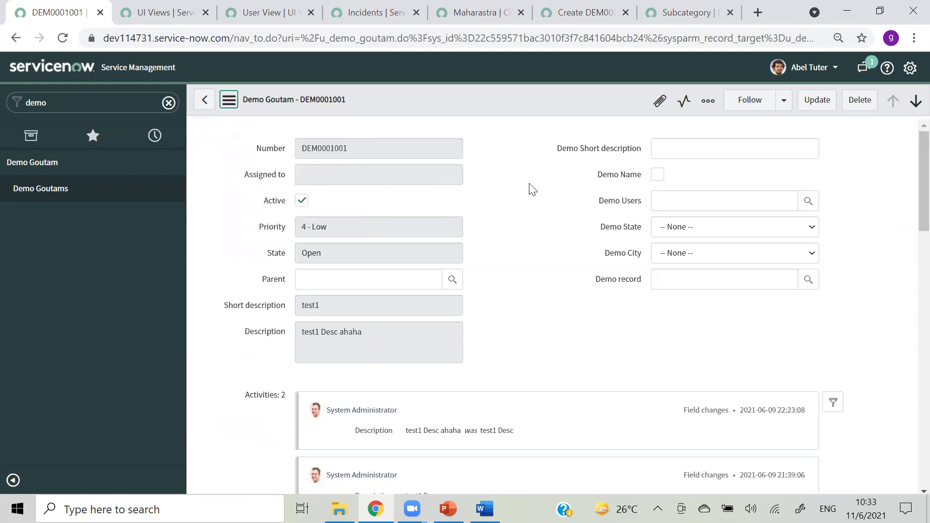
Step: Read the DEM0001001 record's URL through to its end to check for a view parameter
left_click(682, 39)
left_click(682, 39)
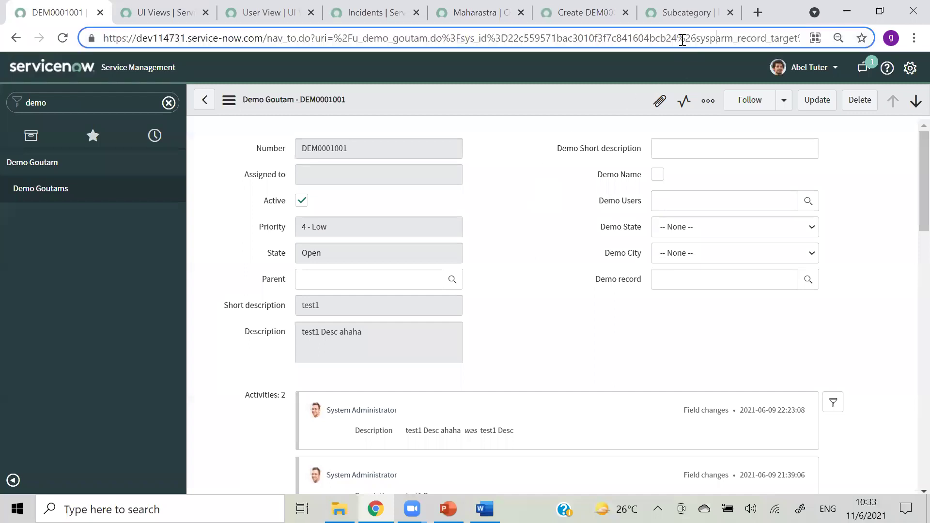
key("Right")
key("Right")
key("Right")
key("Right")
key("Right")
key("Right")
key("Right")
key("Right")
key("Right")
key("Right")
key("Right")
key("Right")
key("Right")
key("Right")
key("Right")
key("Right")
key("Right")
key("Right")
key("Right")
key("Right")
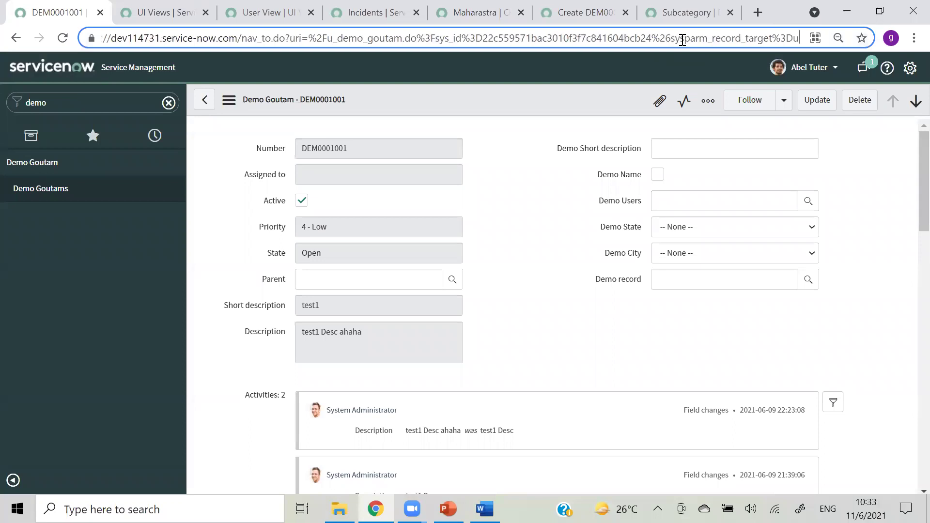
key("Right")
key("Right")
key("Right")
key("Right")
key("Right")
key("Right")
key("Right")
key("Right")
key("Right")
key("Right")
key("Right")
key("Right")
key("Right")
key("Right")
key("Right")
key("Right")
key("Right")
key("Right")
key("Right")
key("Right")
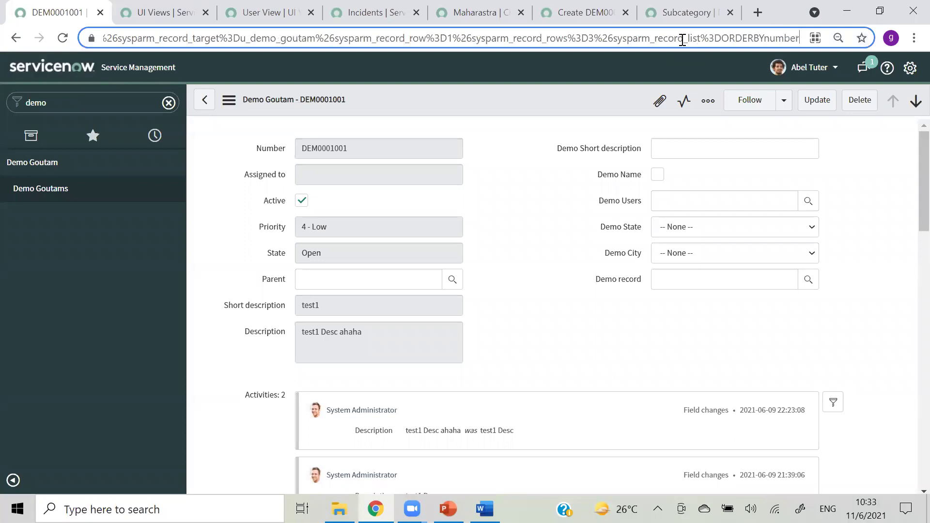
Step: Reopen the Demo Goutams list and record DEM0001001, checking both options menus and the form's sections down to Demo Section1
left_click(68, 194)
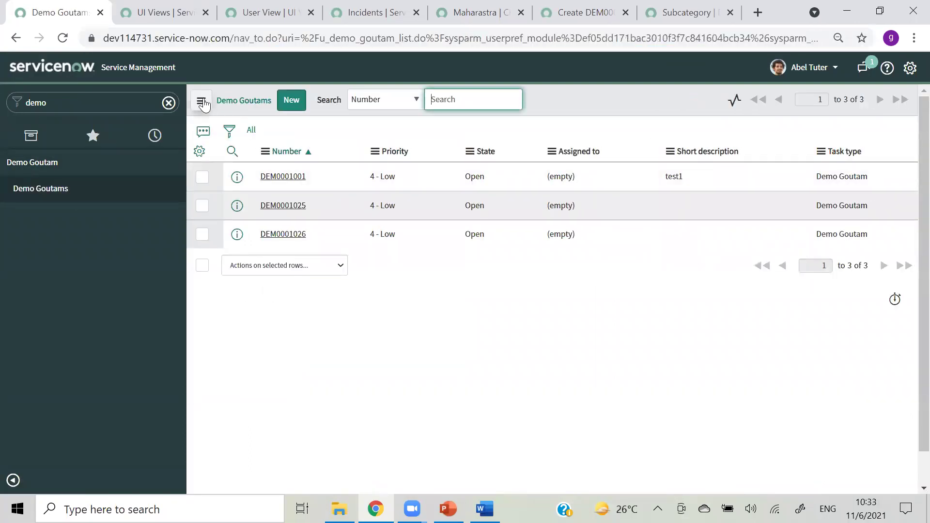
left_click(202, 101)
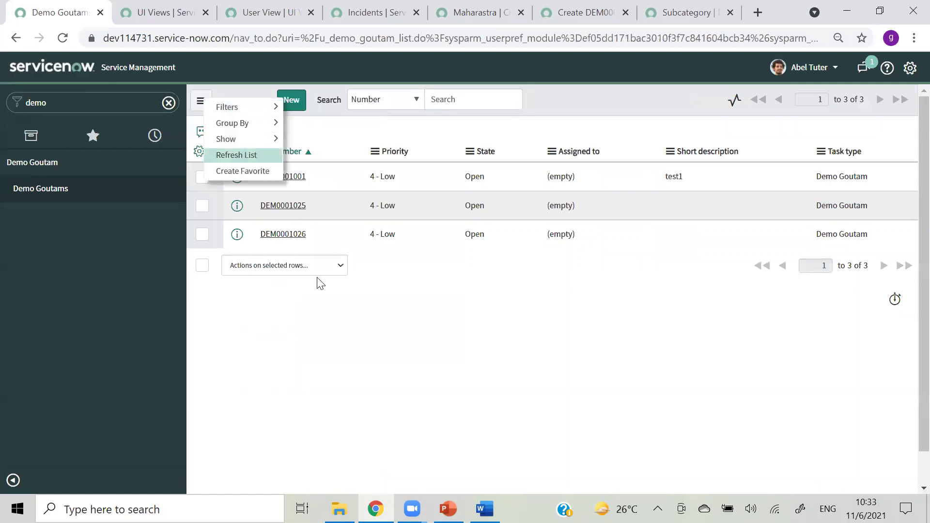
left_click(269, 177)
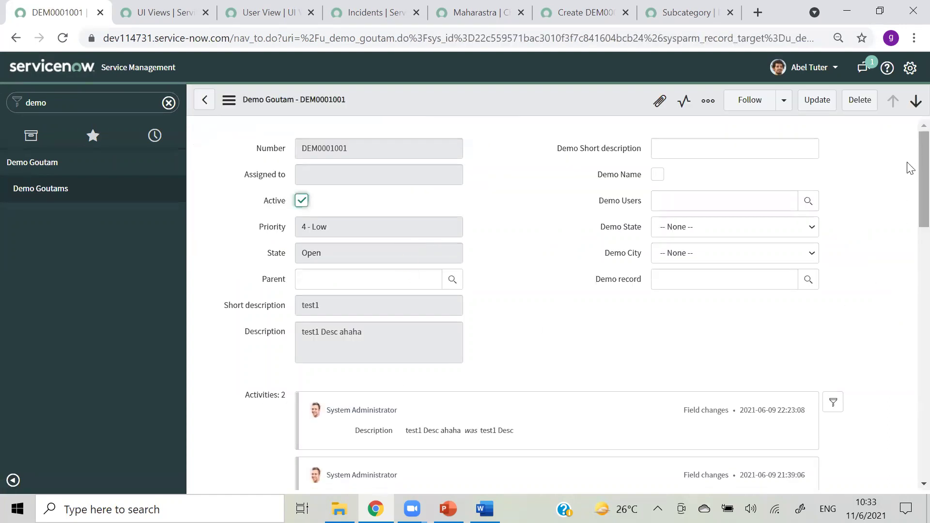
scroll(908, 175, "down", 7)
scroll(911, 251, "up", 2)
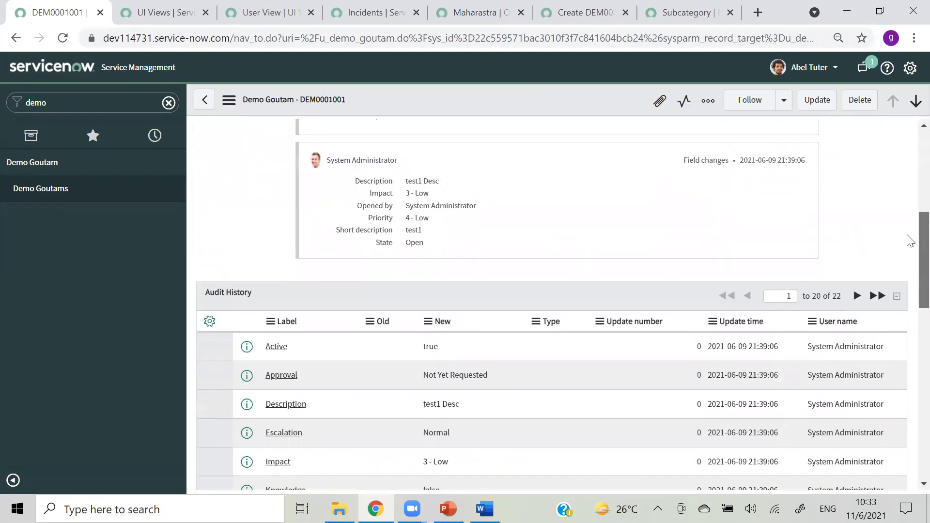
scroll(910, 228, "down", 15)
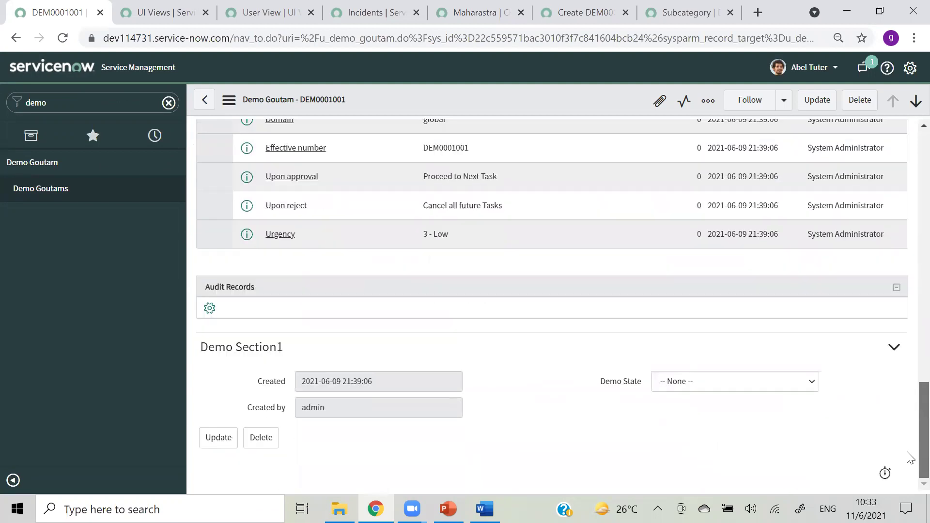
scroll(909, 327, "up", 20)
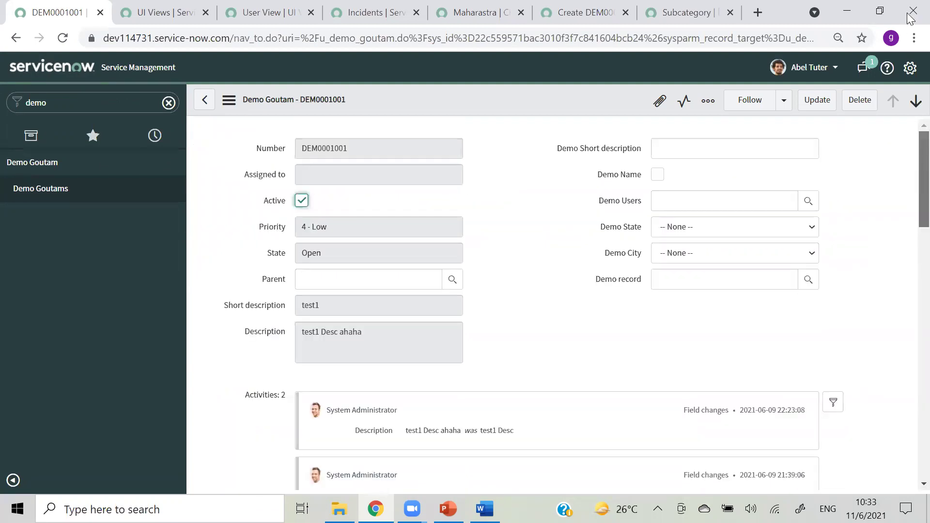
left_click(226, 111)
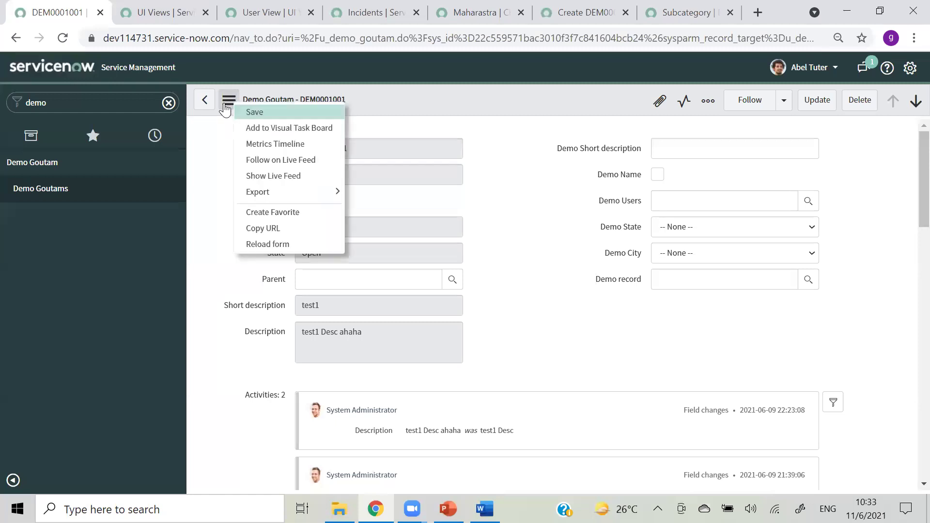
Step: Open the user_view record from the UI Views list in a new tab as the impersonated account
left_click(175, 18)
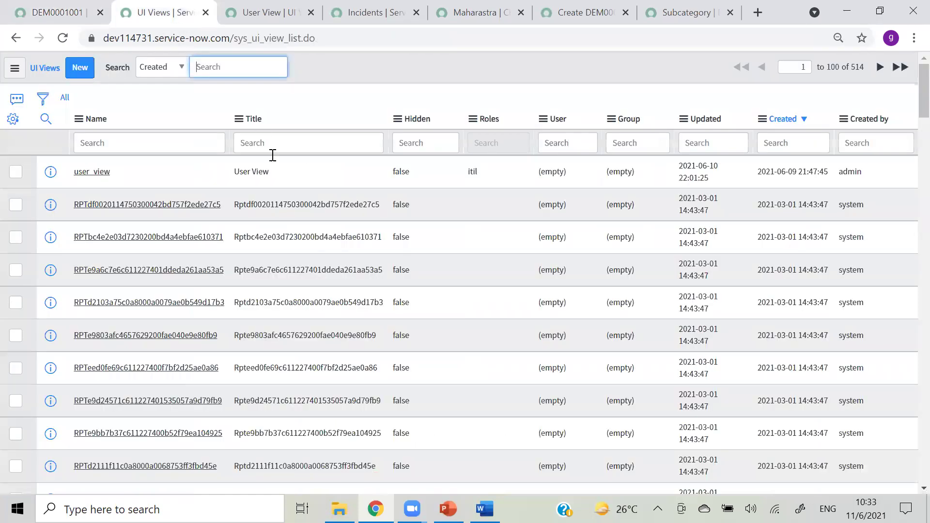
right_click(52, 172)
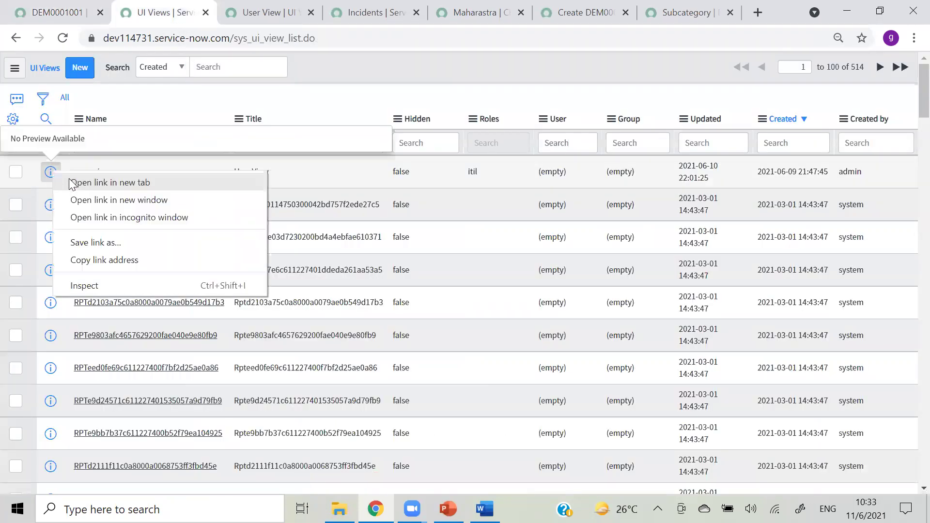
left_click(71, 183)
left_click(235, 14)
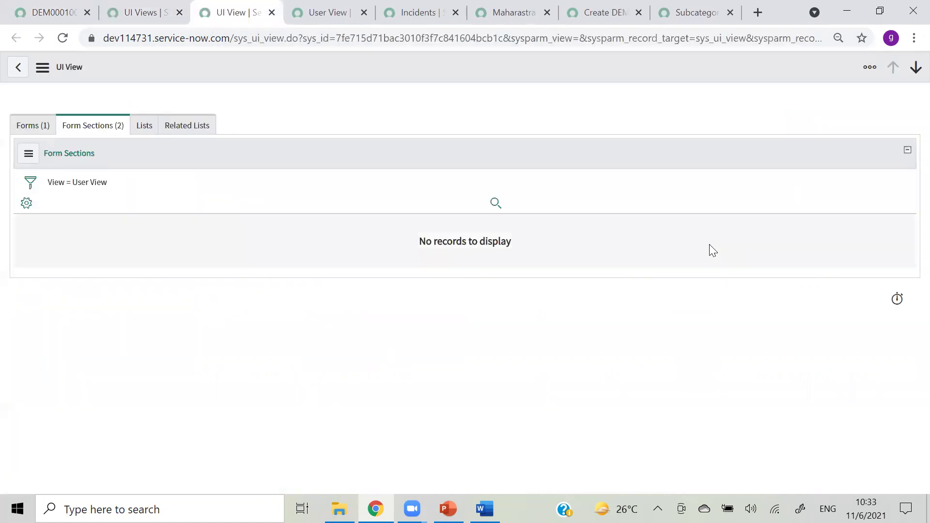
Step: End the impersonation by switching back to the administrator account, and reload the user_view UI View record
left_click(55, 13)
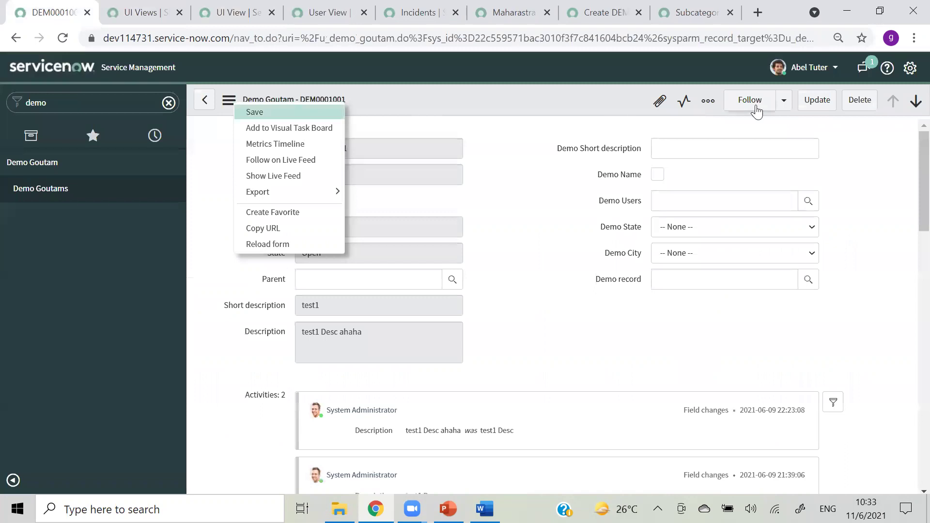
left_click(809, 68)
left_click(782, 109)
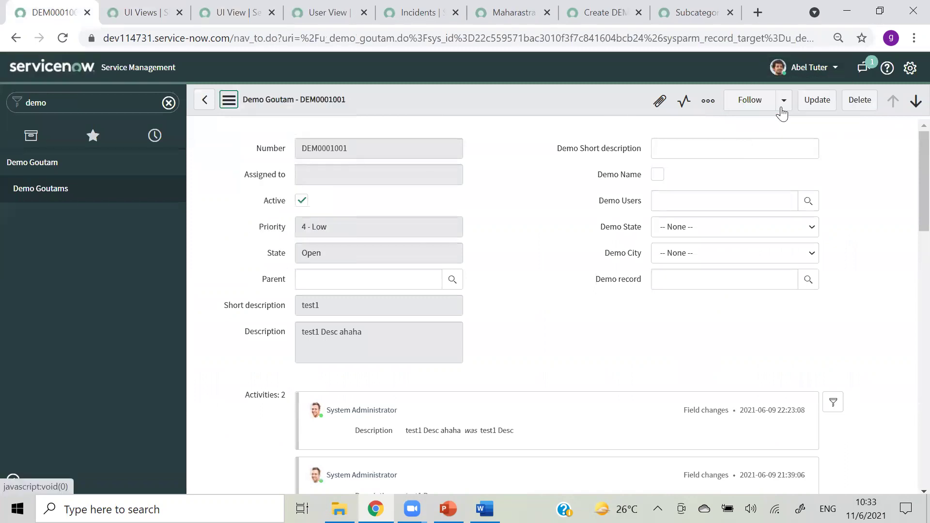
left_click(220, 23)
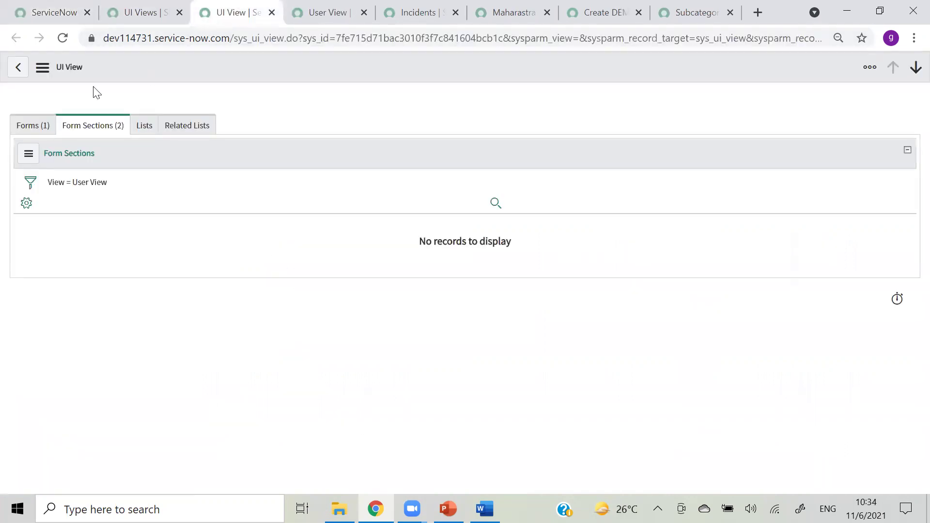
left_click(62, 46)
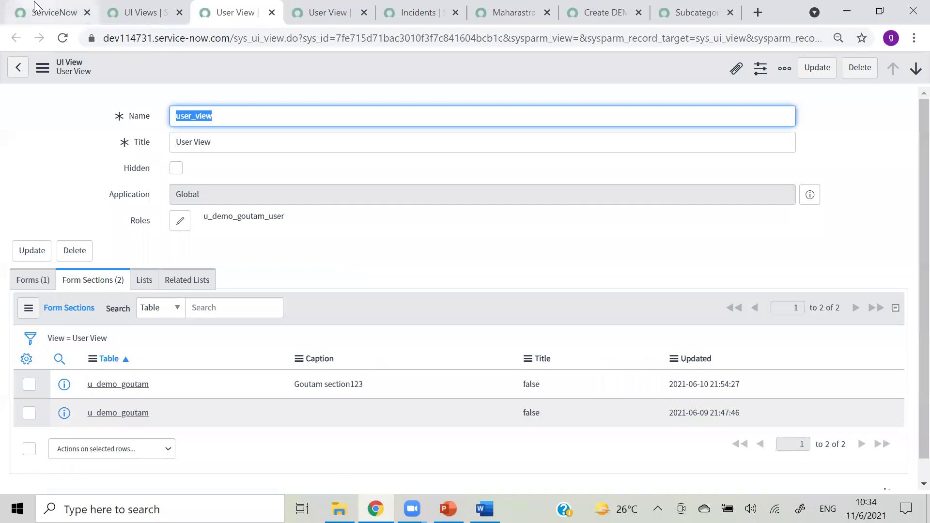
Step: Filter the navigator for "demo", open record DEM0001001 from the Demo Goutams list, and check its form options and sections down to Demo Section1
left_click(48, 13)
left_click(107, 102)
type("demo")
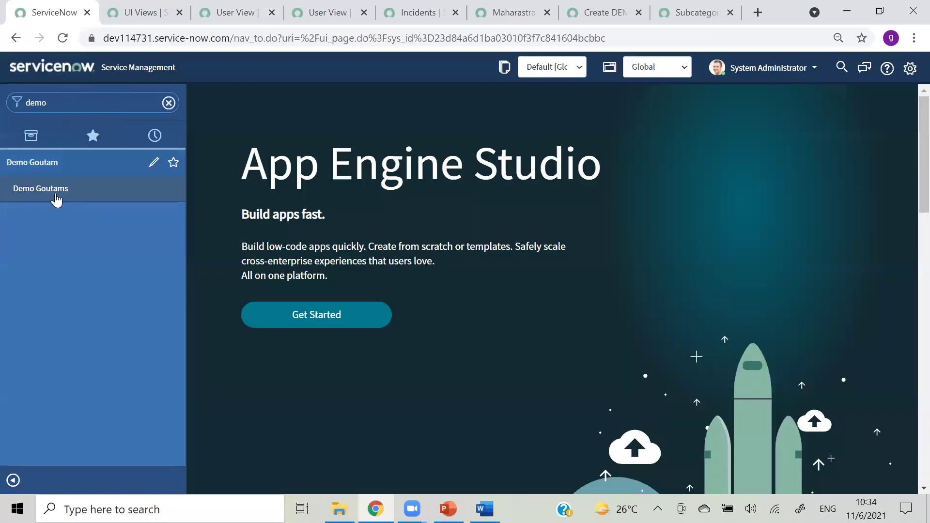
left_click(53, 197)
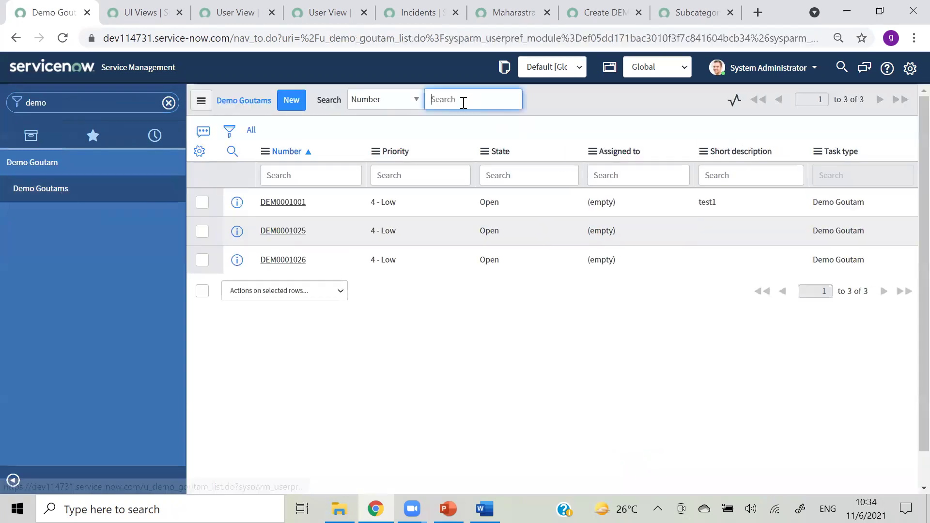
left_click(288, 205)
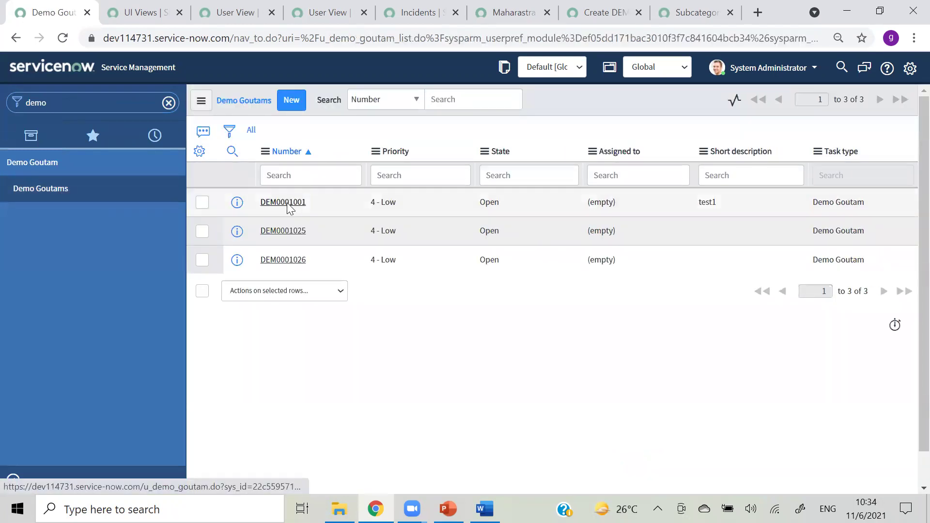
right_click(475, 98)
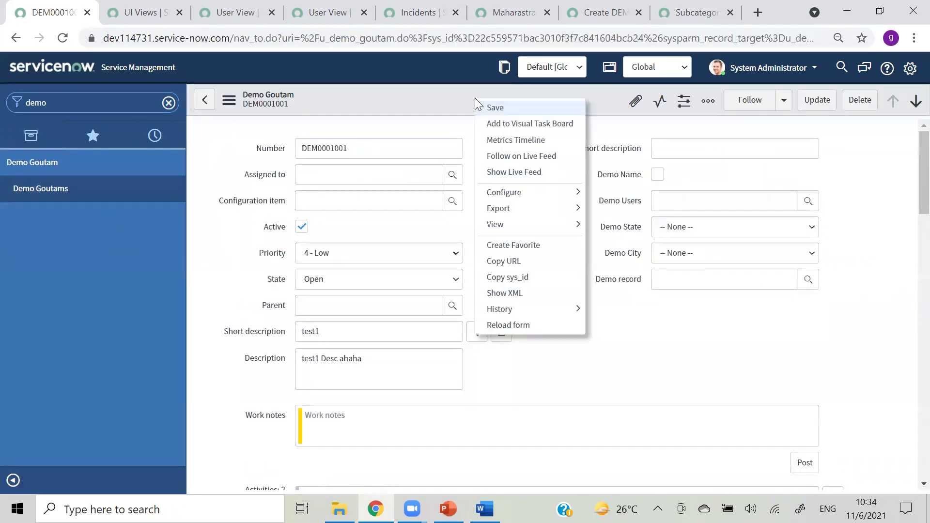
mouse_move(529, 194)
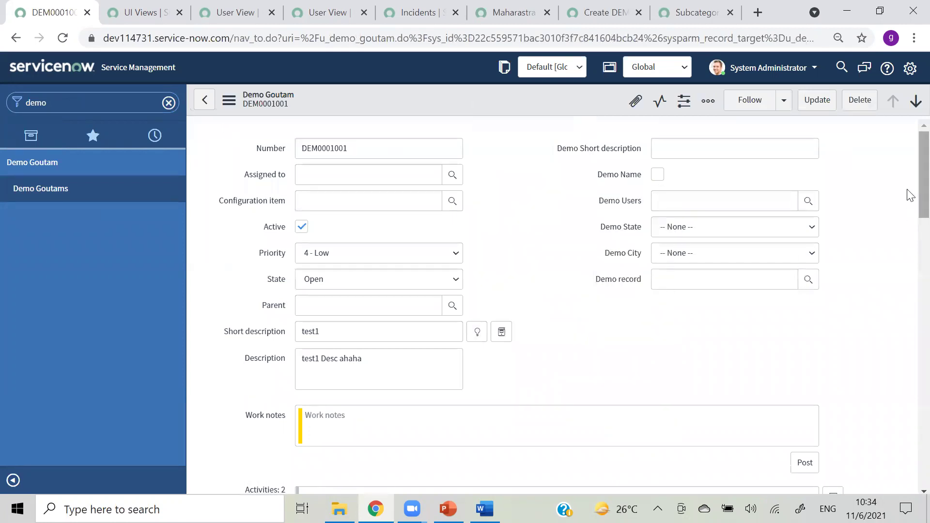
scroll(910, 196, "down", 20)
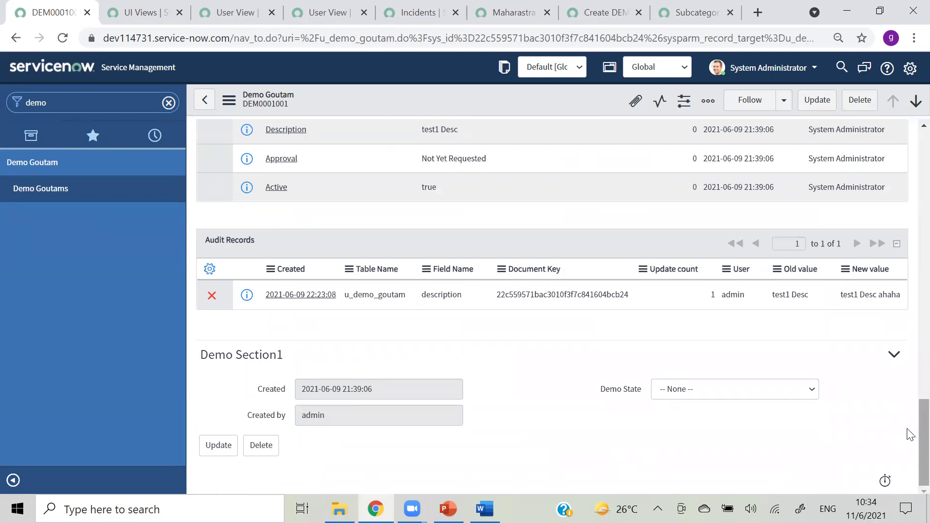
scroll(911, 330, "up", 20)
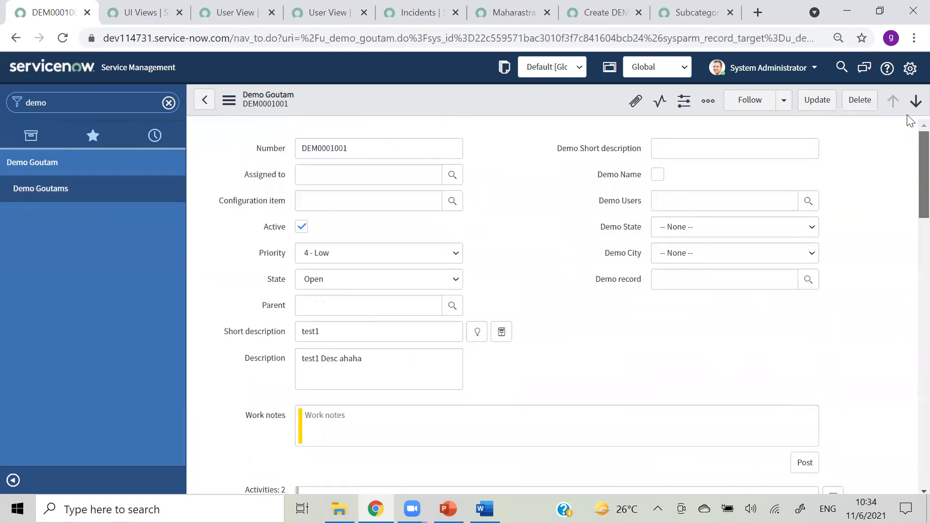
Step: Add the Affected CIs and Affected Groups related lists to the Default view of the Demo Goutam form and save
right_click(490, 102)
mouse_move(552, 198)
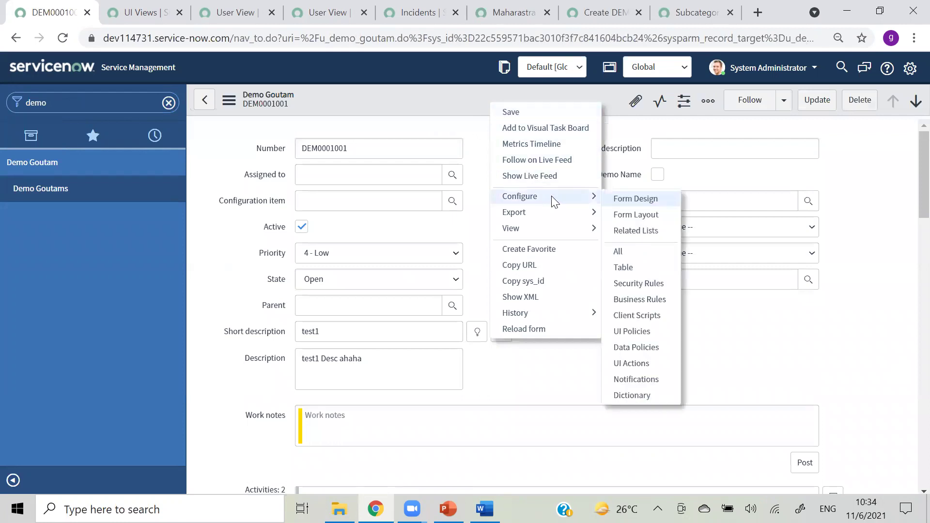
left_click(636, 230)
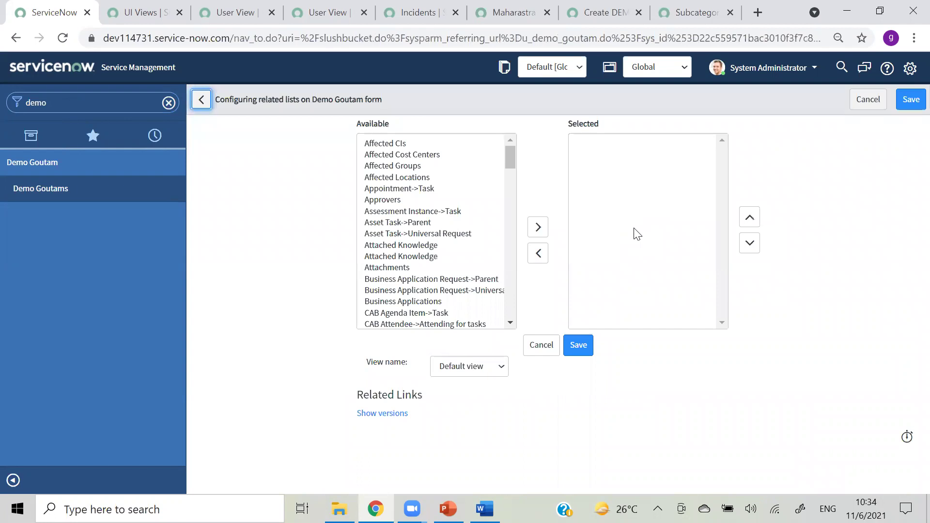
left_click(387, 144)
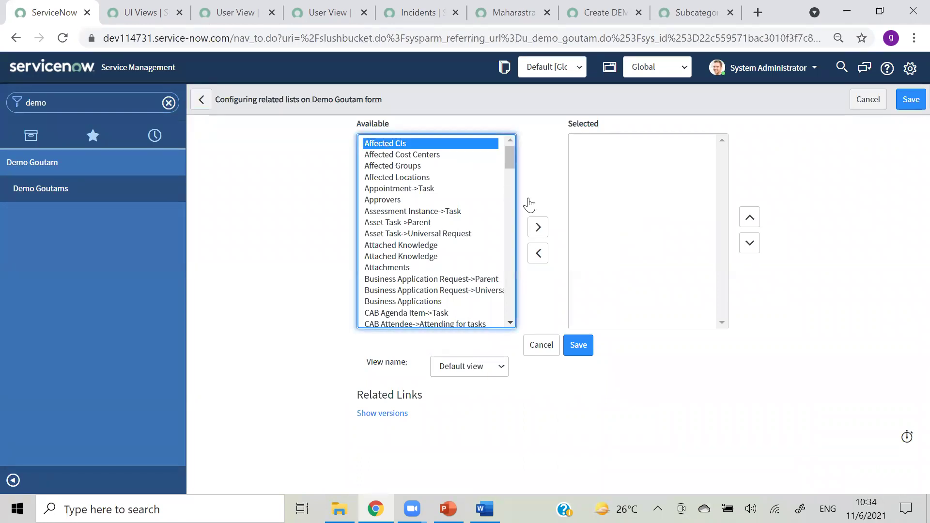
left_click(538, 228)
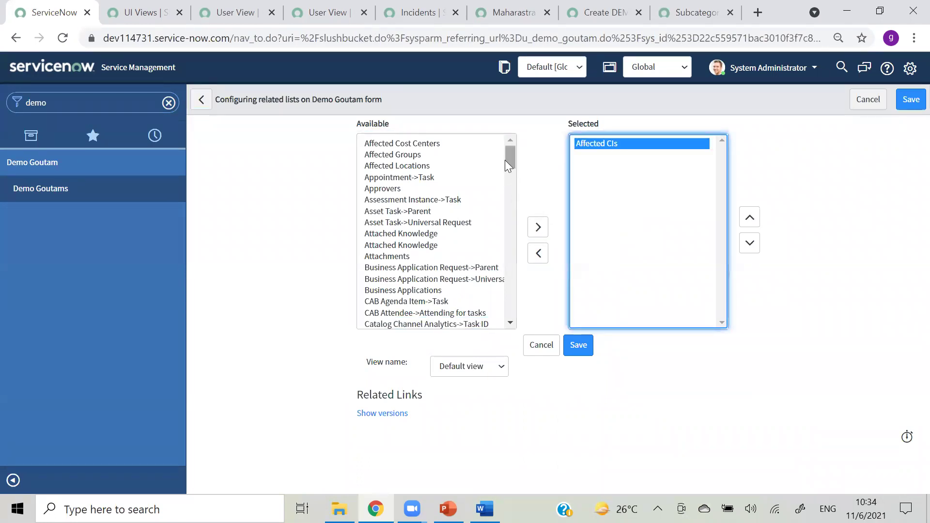
left_click(411, 155)
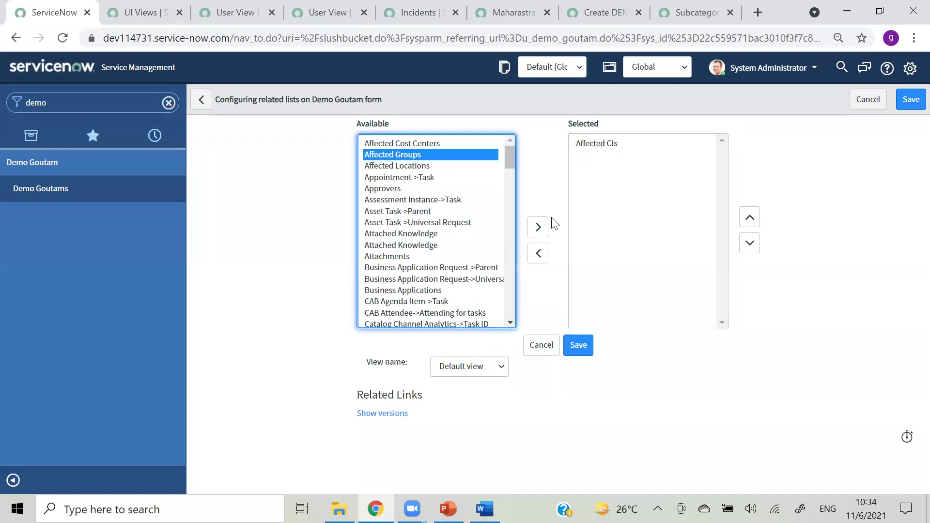
left_click(537, 228)
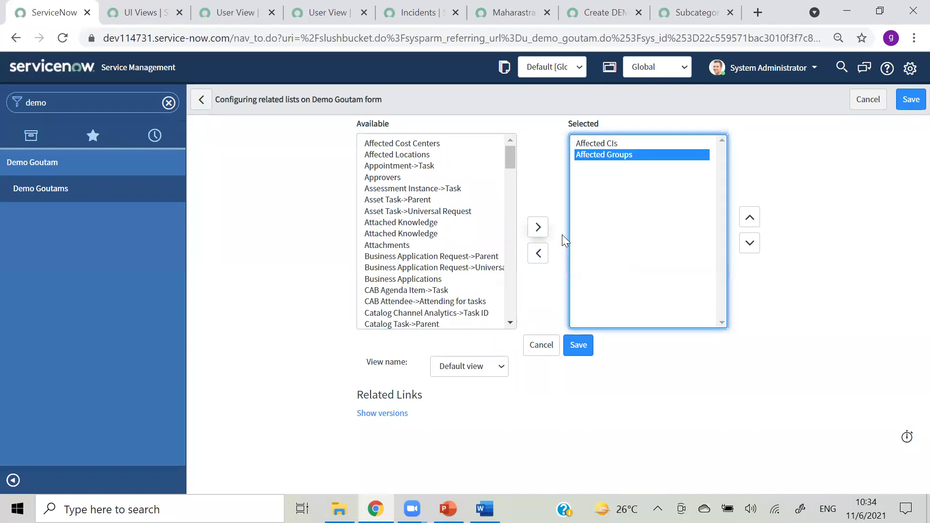
left_click(585, 345)
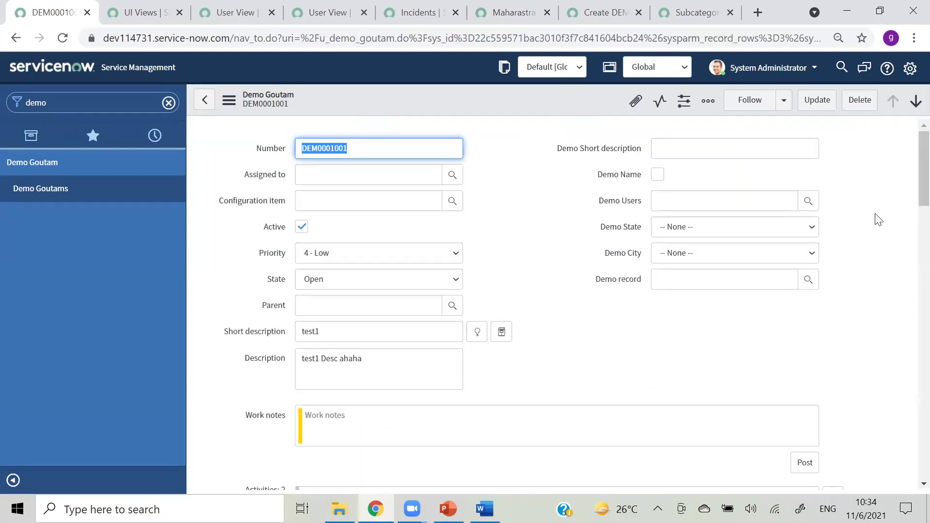
Step: Check the Affected CIs and Affected Groups related lists below Demo Section1 on record DEM0001001
scroll(909, 252, "down", 10)
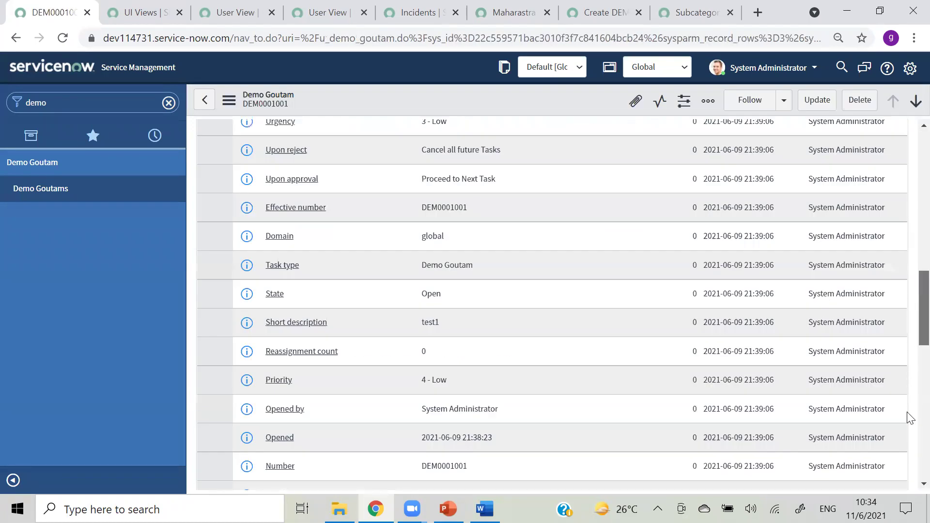
scroll(909, 417, "down", 10)
scroll(910, 429, "down", 2)
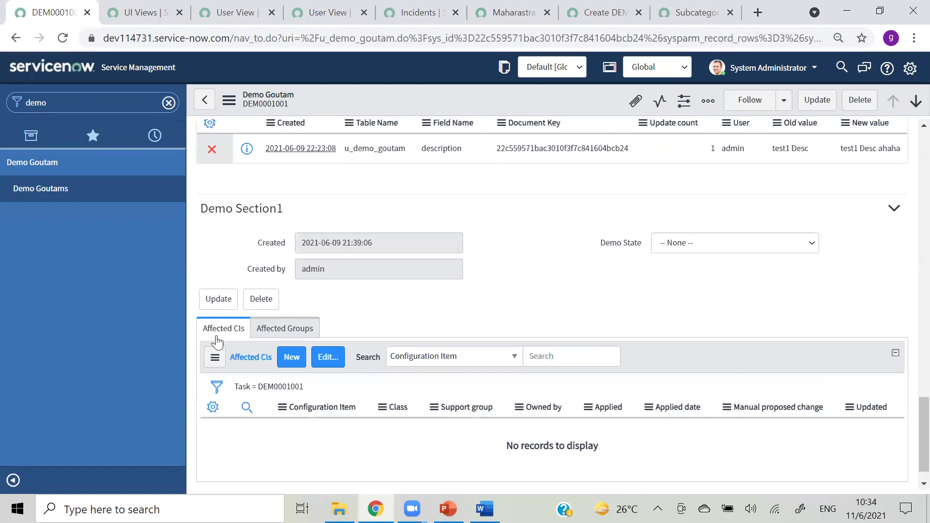
left_click(272, 333)
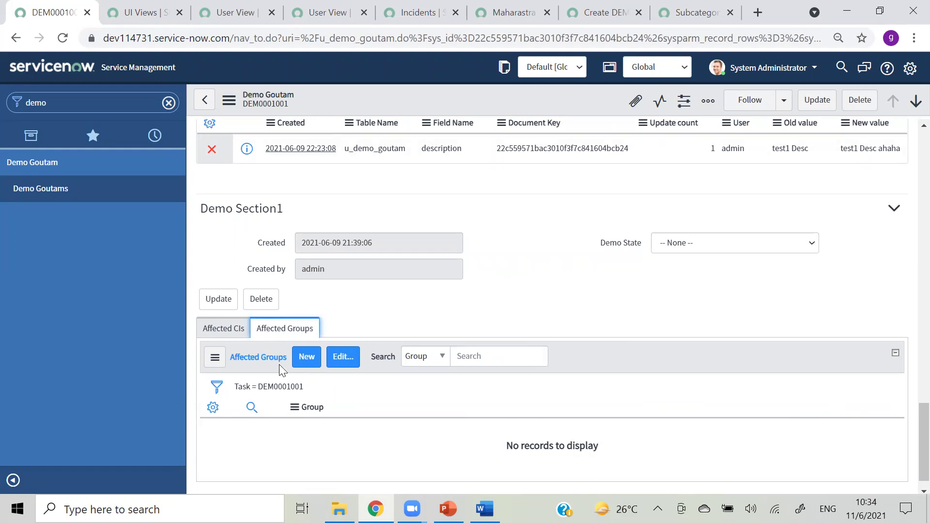
left_click(215, 330)
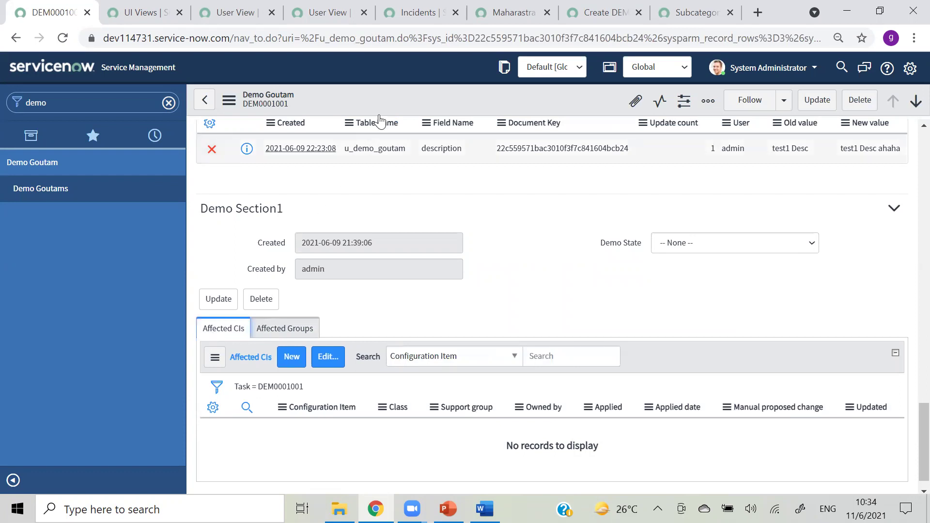
Step: Check the form's Configure options and review the whole record from its top fields down to the related lists
right_click(383, 95)
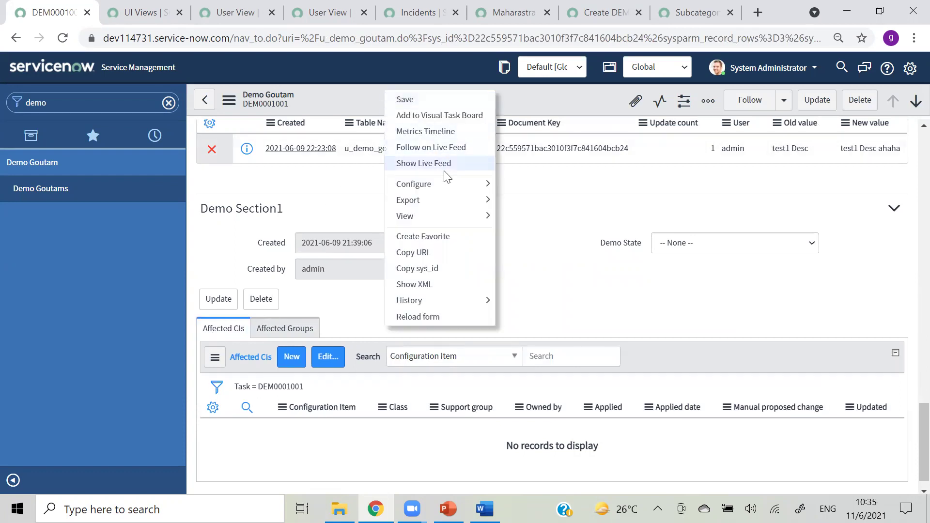
mouse_move(448, 184)
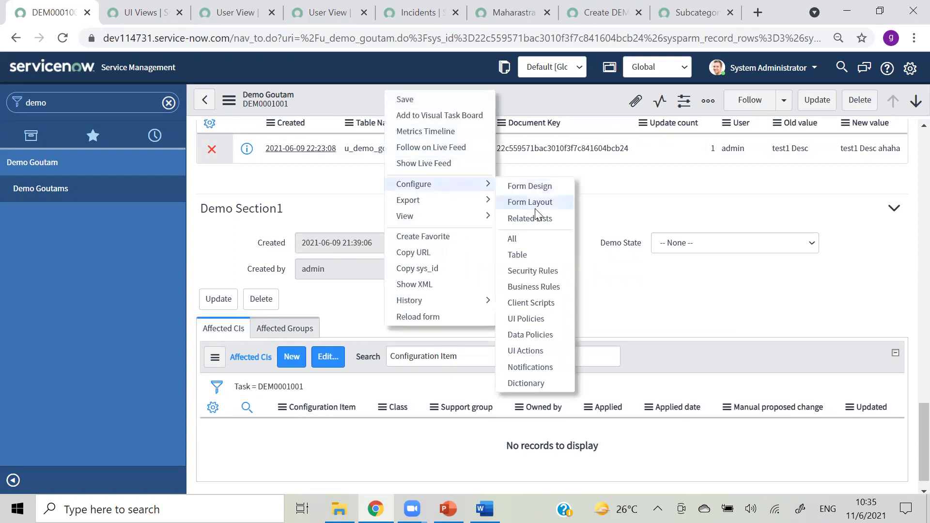
left_click(685, 208)
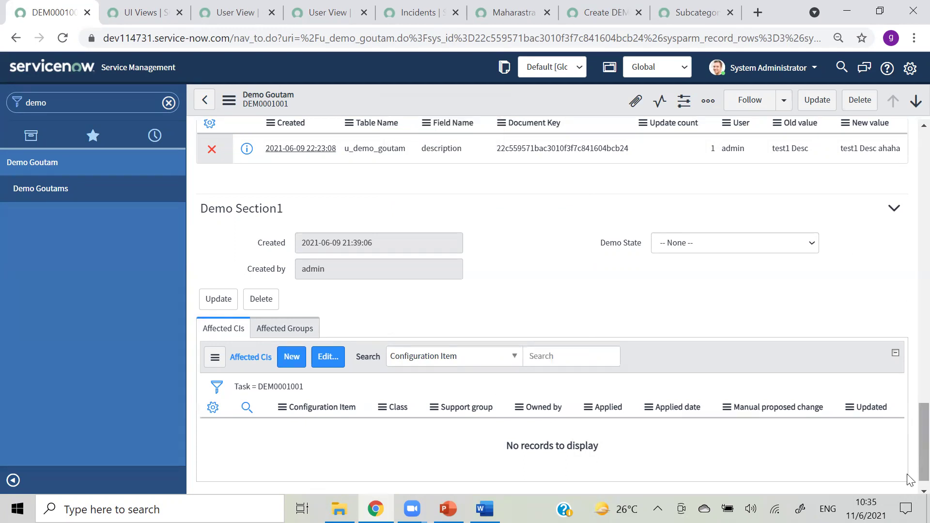
scroll(910, 480, "up", 15)
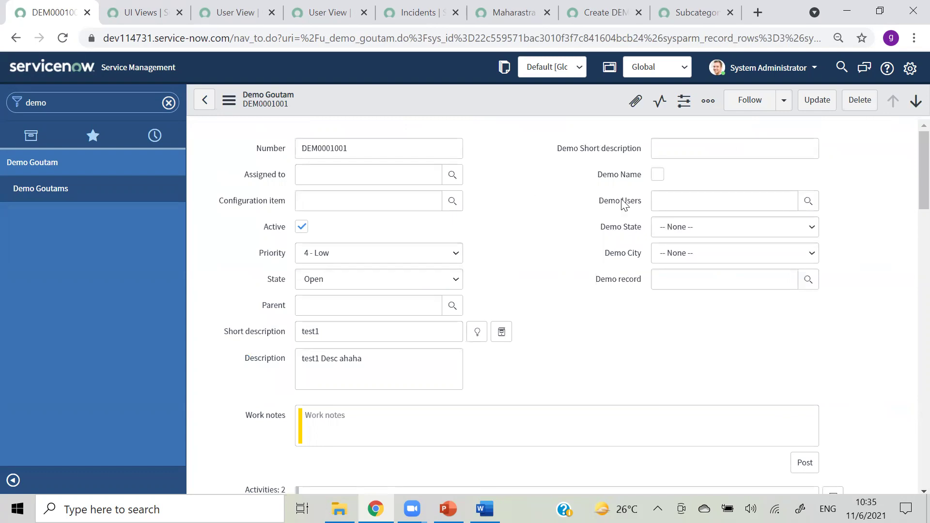
scroll(908, 194, "down", 3)
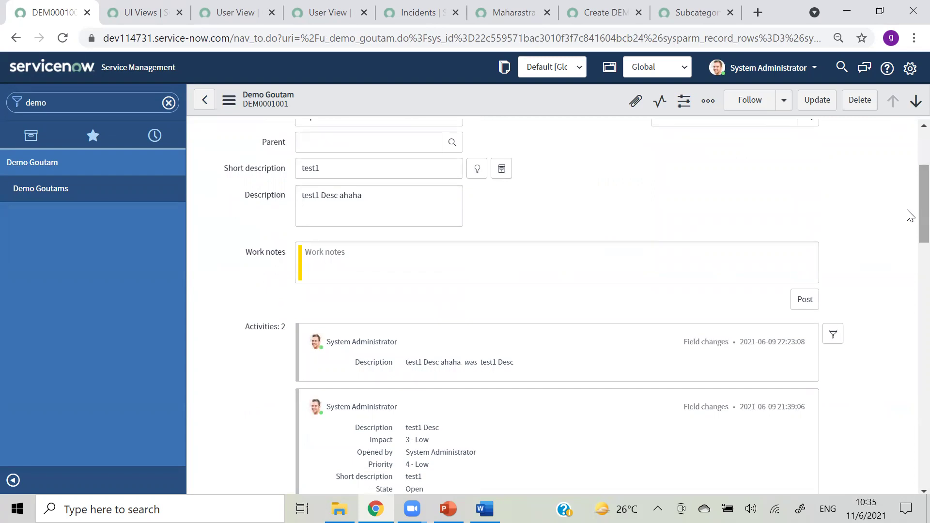
left_click_drag(923, 213, 923, 448)
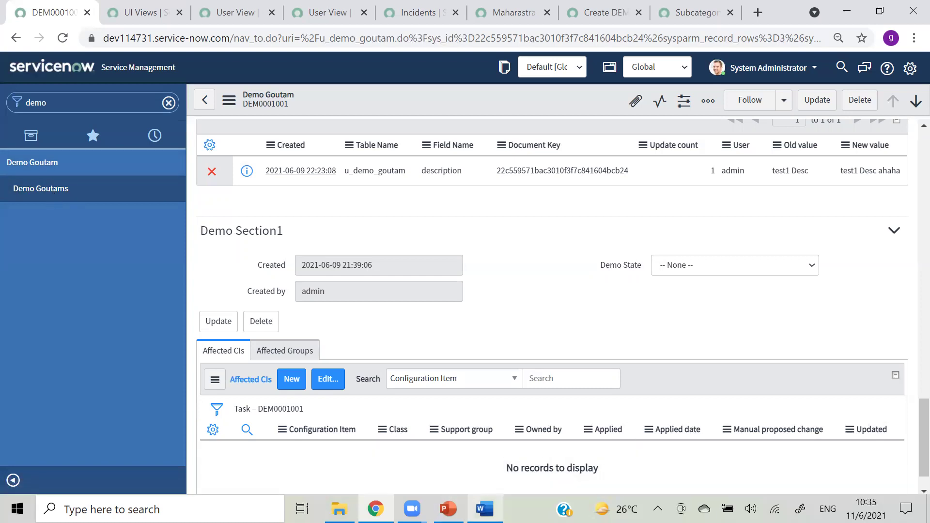
Step: Switch to Word, review the Basic Forms and List Modifications topics in ServiceNow Training Topics, and return to the Demo Goutams list in Chrome
left_click(484, 509)
left_click(444, 216)
left_click(497, 236)
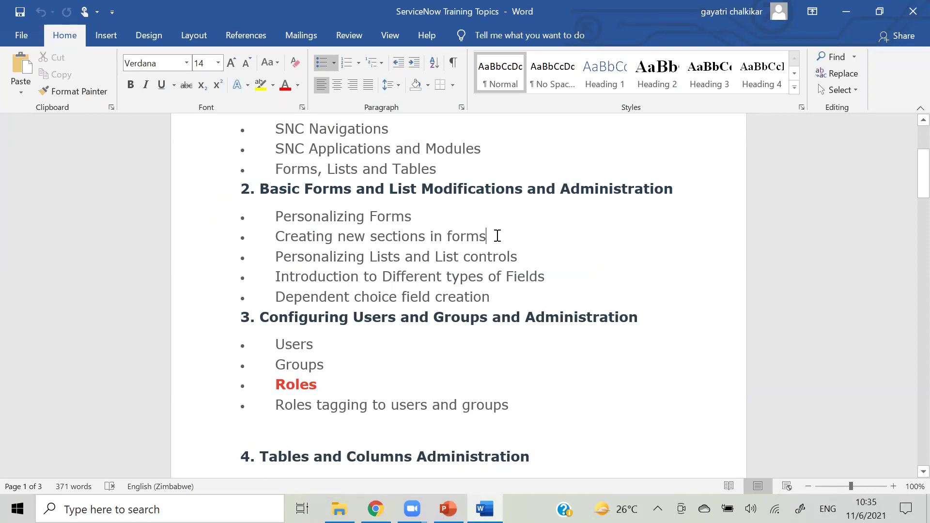
left_click(541, 257)
left_click(548, 273)
left_click(498, 298)
left_click(848, 22)
left_click(47, 189)
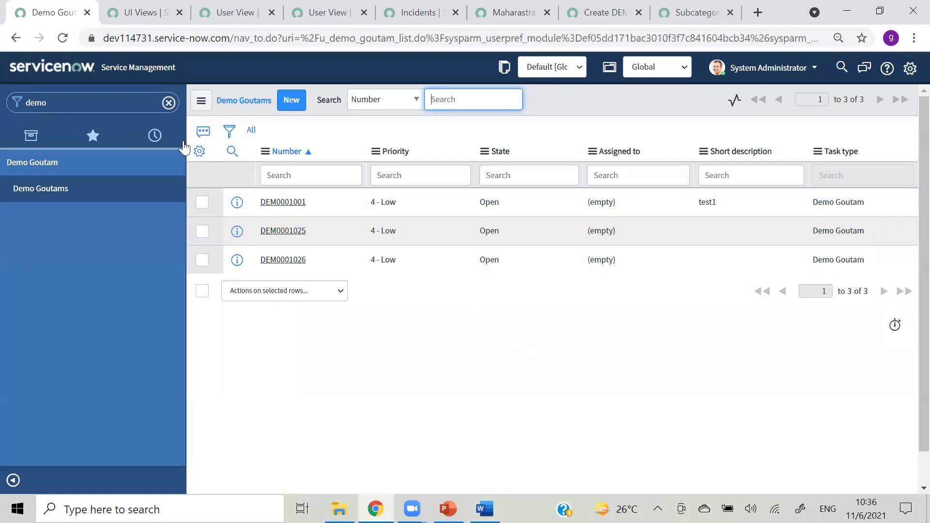
left_click(199, 153)
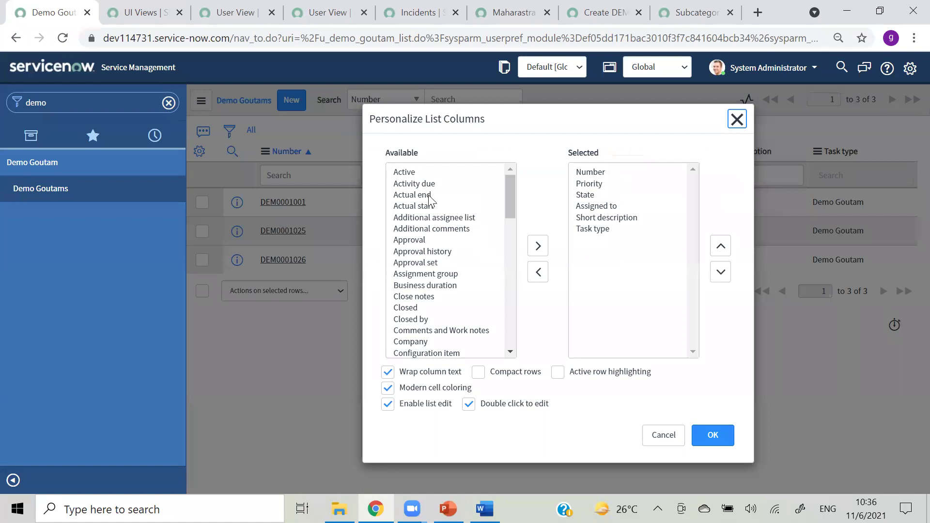
left_click(417, 241)
left_click(433, 251, "shift")
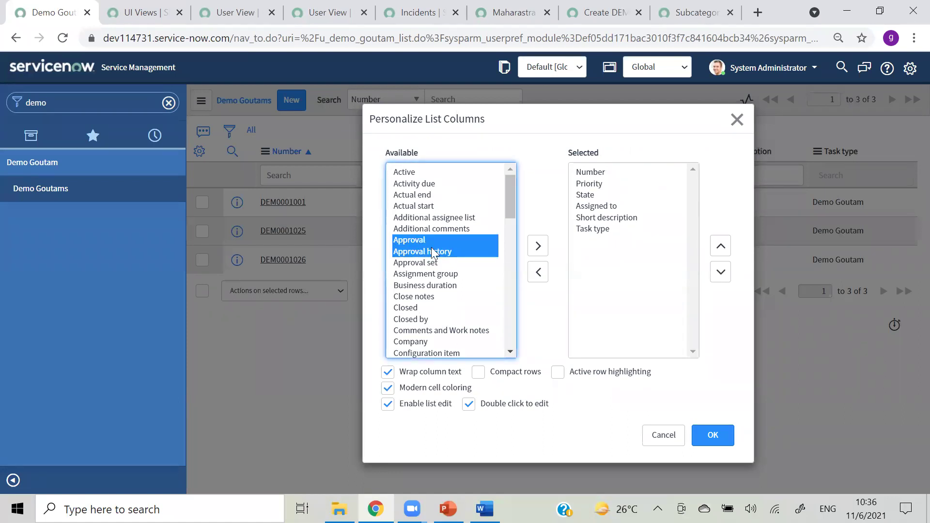
left_click(540, 252)
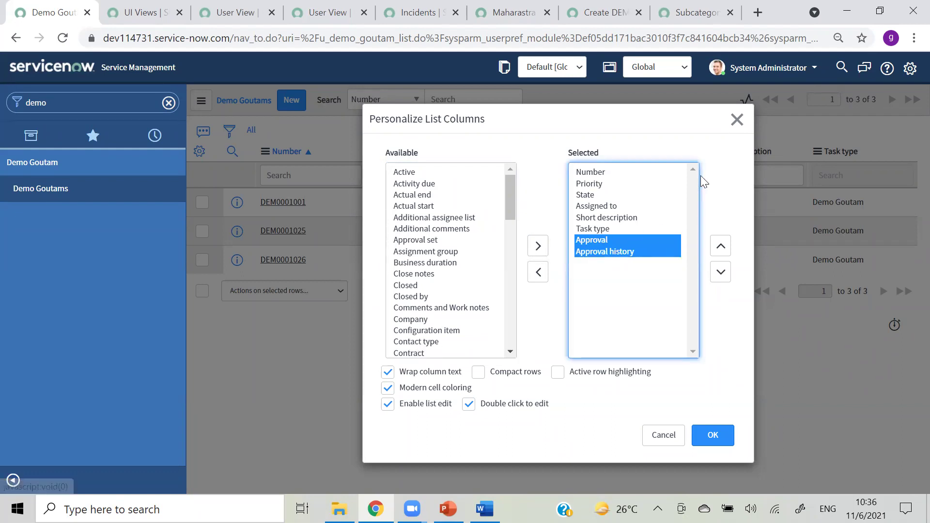
left_click(737, 119)
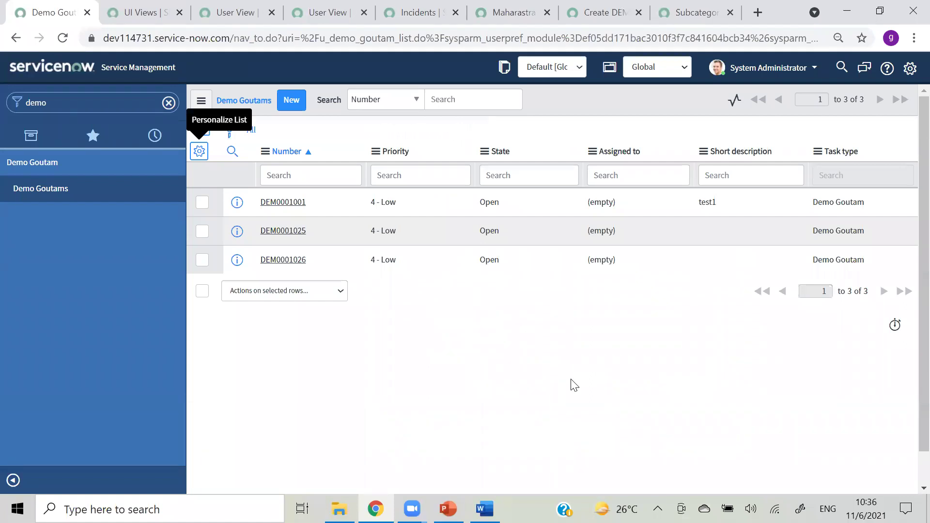
Step: Review the personal column settings and the list options, including Filters and Group By, of the Demo Goutams list
left_click(200, 151)
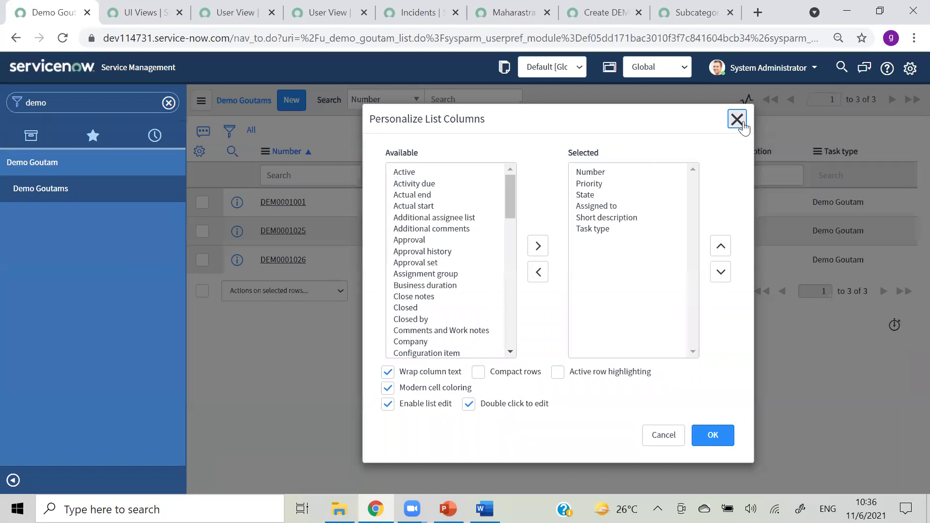
left_click(743, 125)
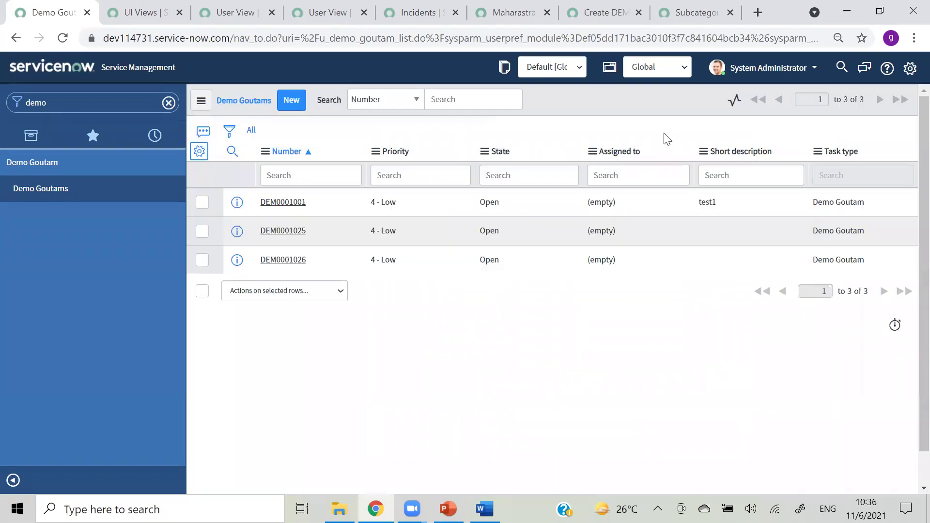
left_click(201, 103)
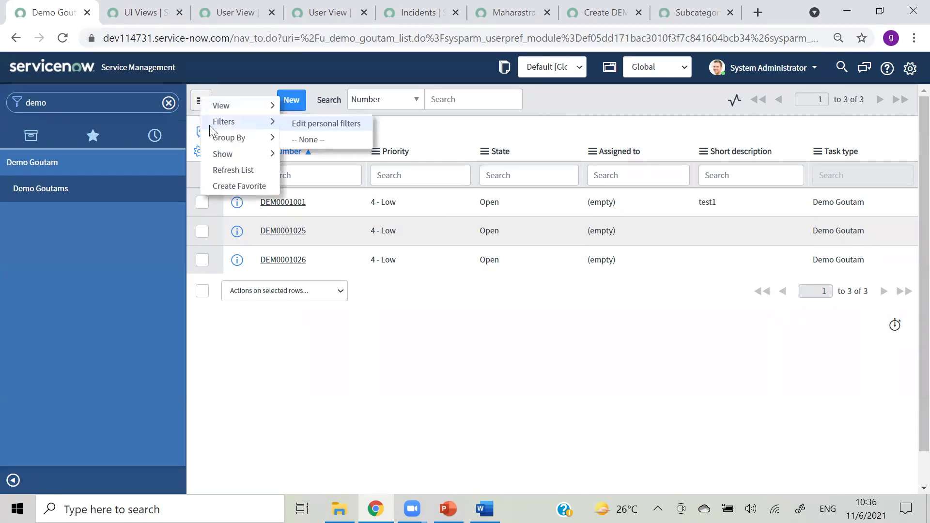
mouse_move(229, 137)
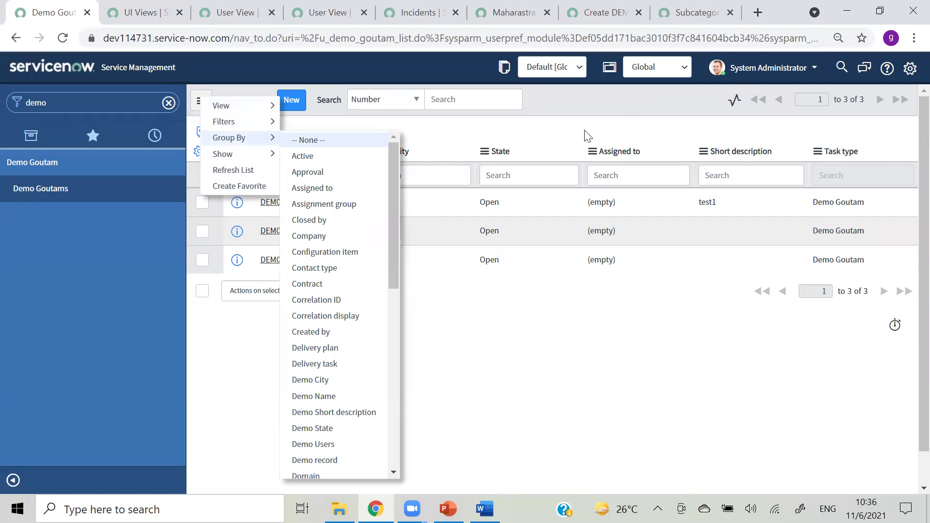
left_click(568, 107)
right_click(568, 105)
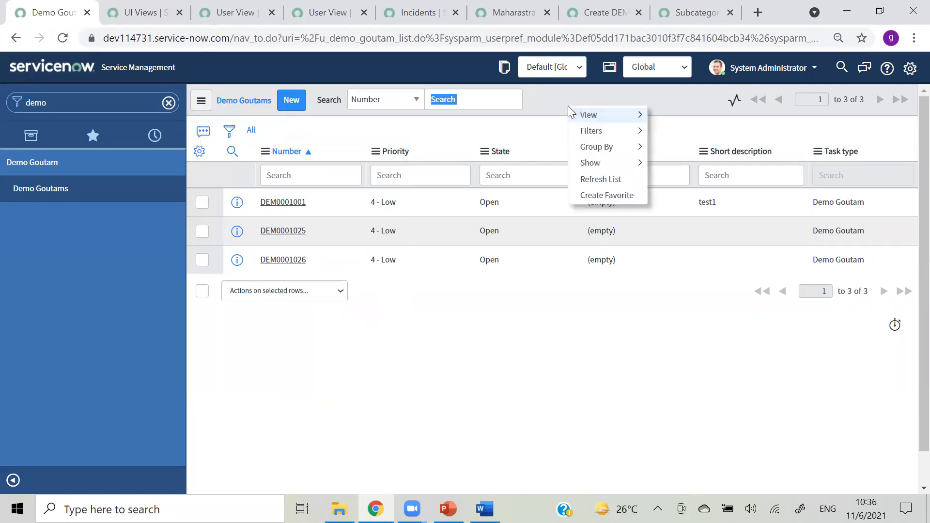
Step: Reload the page and look through the Demo Goutams list options again for the configuration commands
left_click(64, 45)
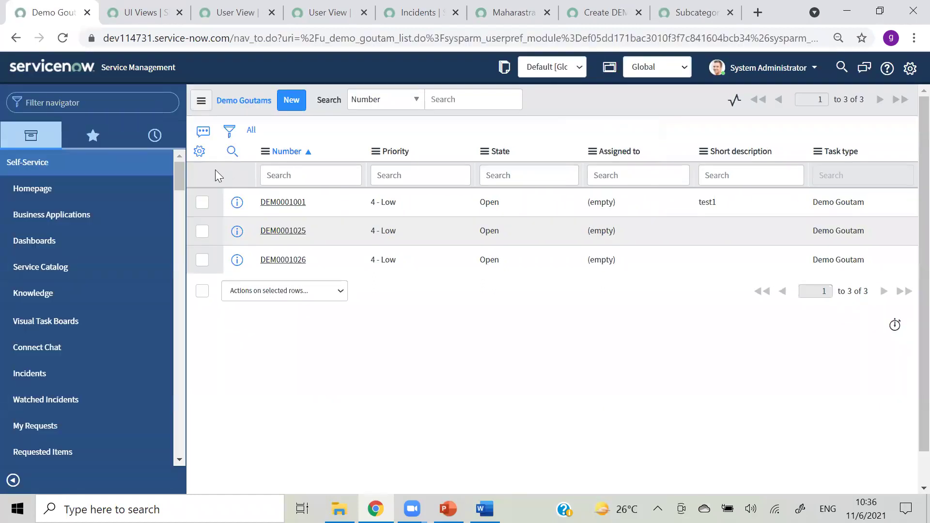
right_click(215, 171)
right_click(208, 170)
right_click(209, 169)
left_click(511, 326)
left_click(202, 101)
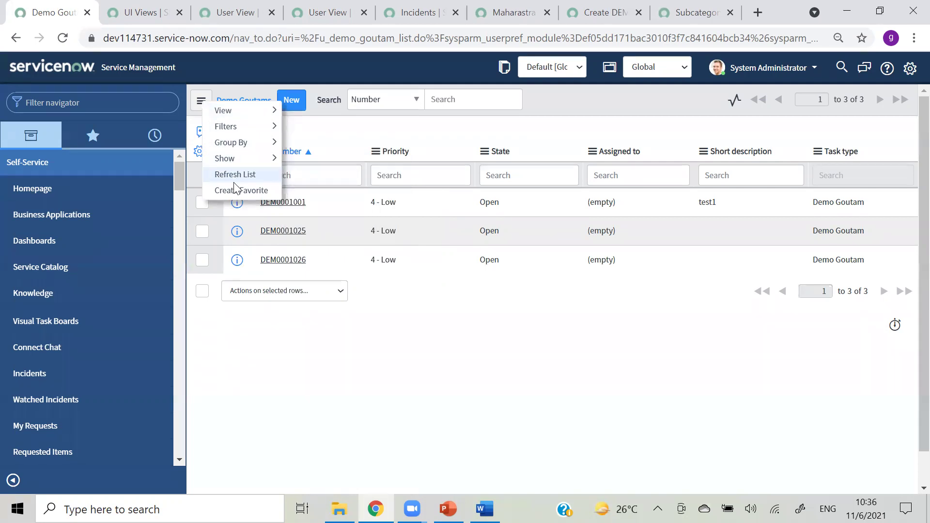
Step: Close all other browser tabs and reload the Demo Goutams list
right_click(57, 11)
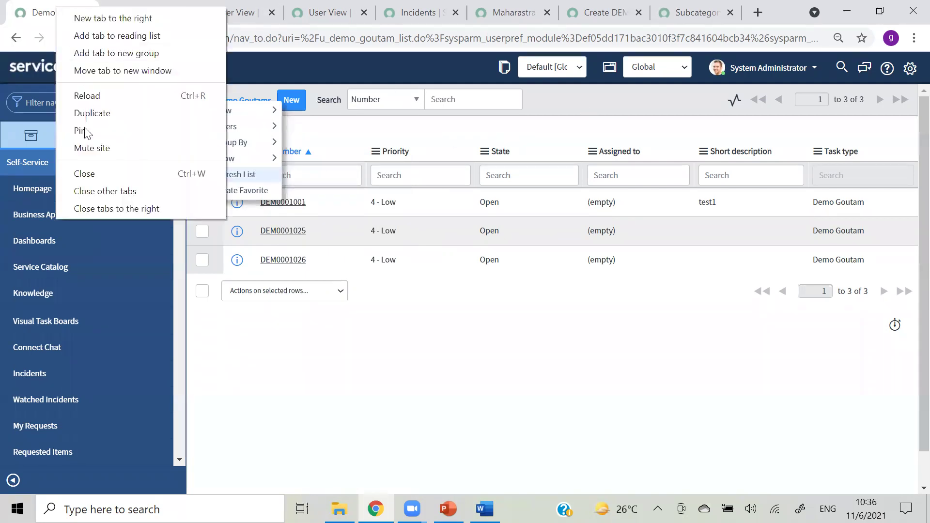
left_click(98, 191)
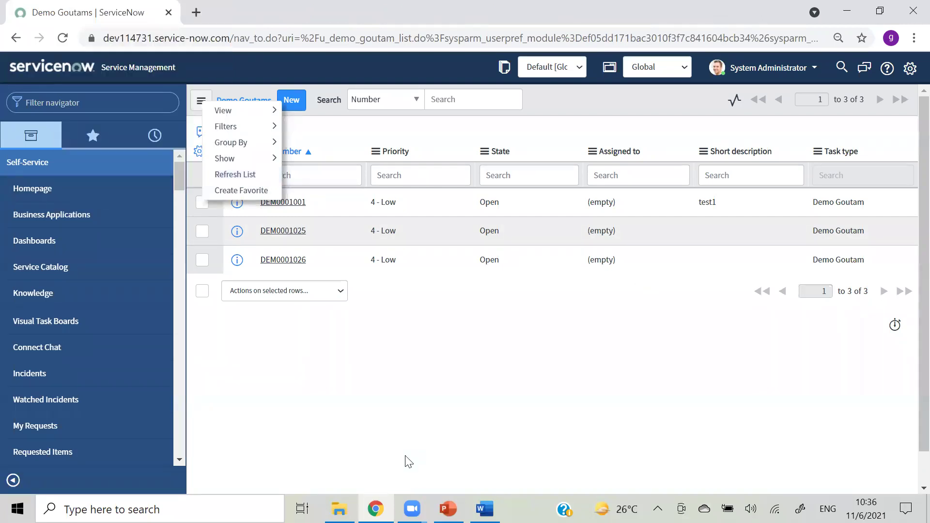
left_click(62, 38)
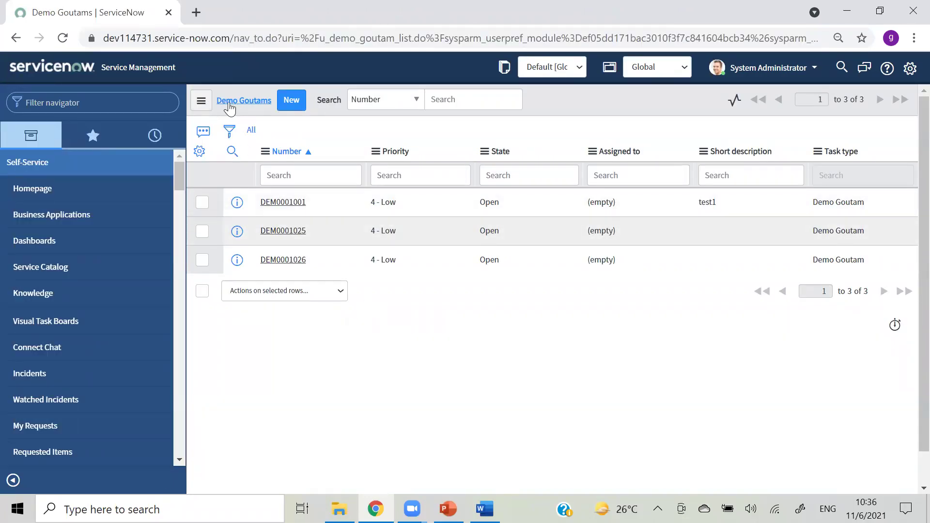
Step: Check the View, Filters, Group By and Show options of the Demo Goutams list
left_click(202, 103)
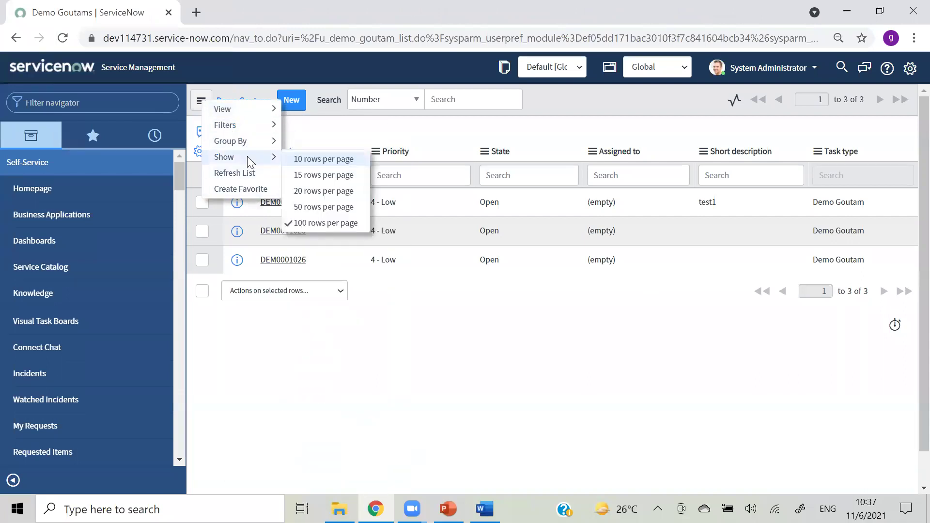
mouse_move(240, 142)
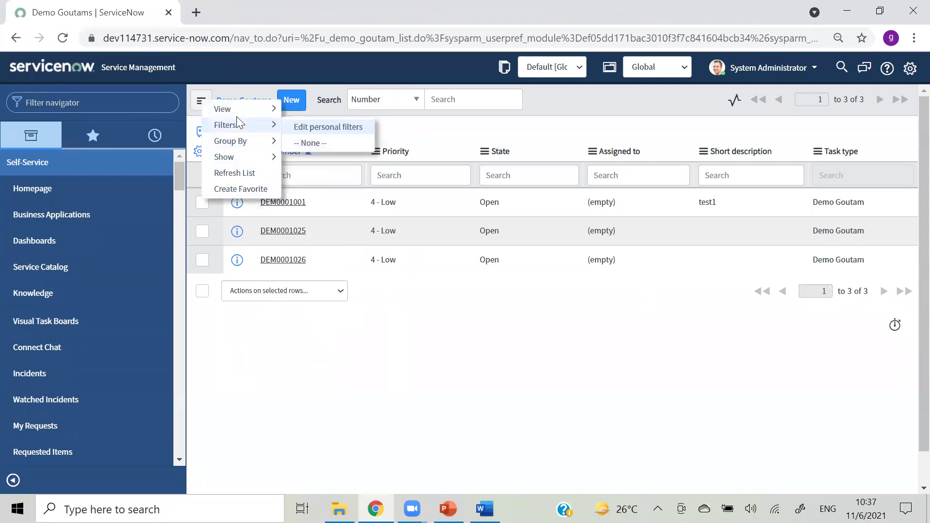
mouse_move(234, 113)
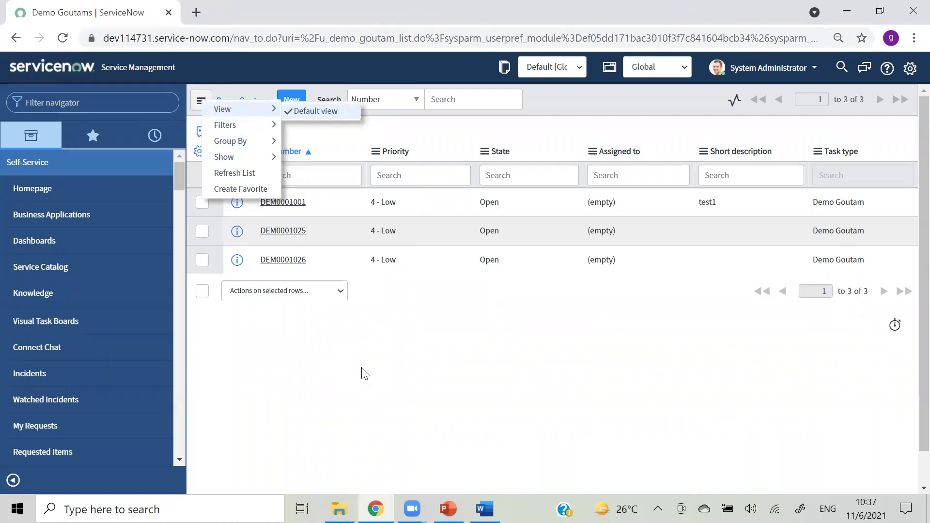
key("Escape")
key("Escape")
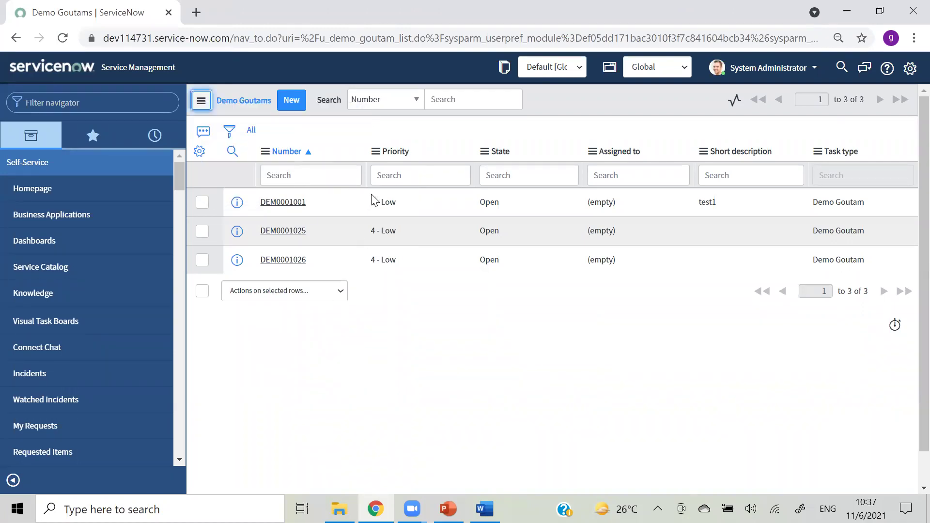
Step: Open the List Control configuration for the Demo Goutam table and return to the list without submitting it
left_click(375, 151)
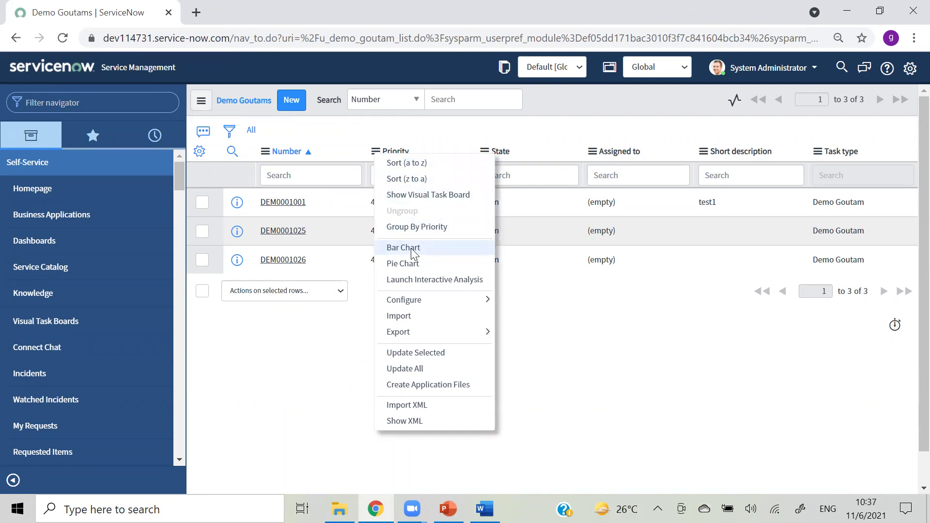
mouse_move(424, 305)
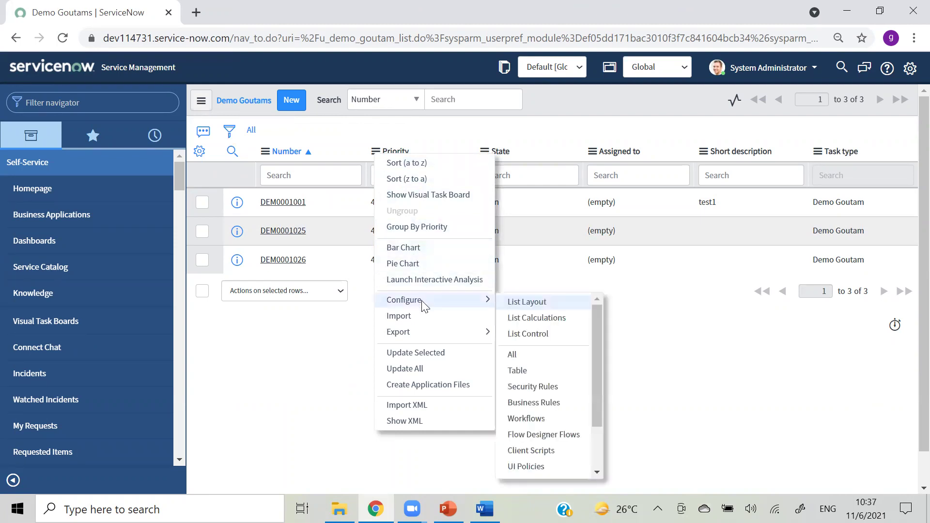
left_click(527, 333)
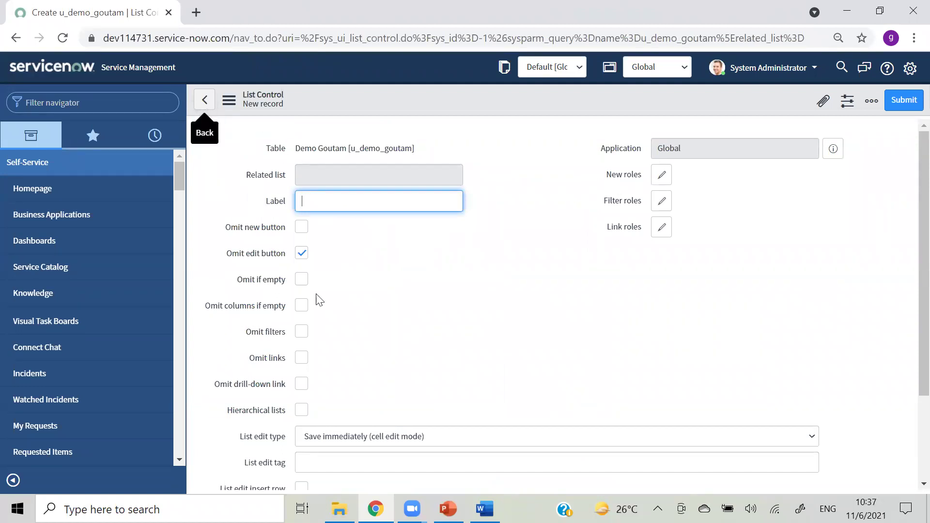
left_click(205, 101)
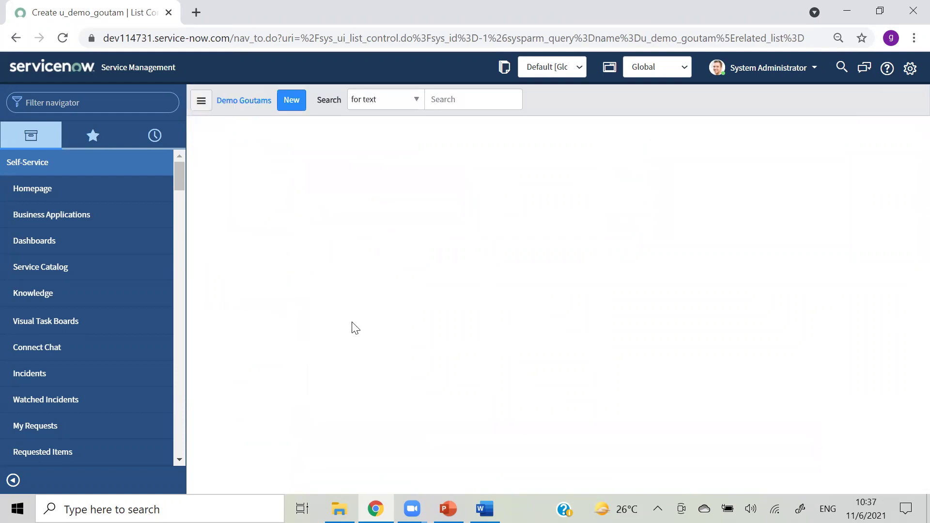
Step: Add Active, Activity due and Actual end to the Default view's list layout, save, and check them in the personal list columns
left_click(376, 152)
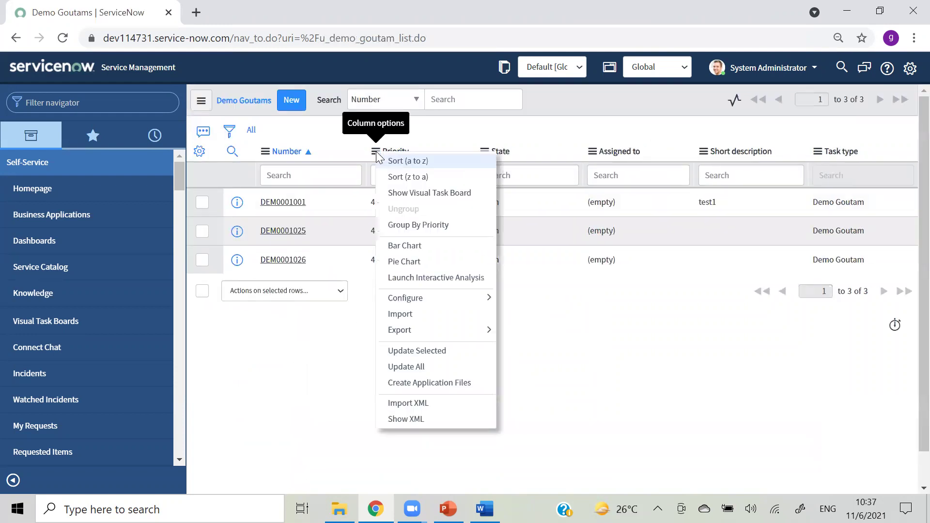
mouse_move(466, 300)
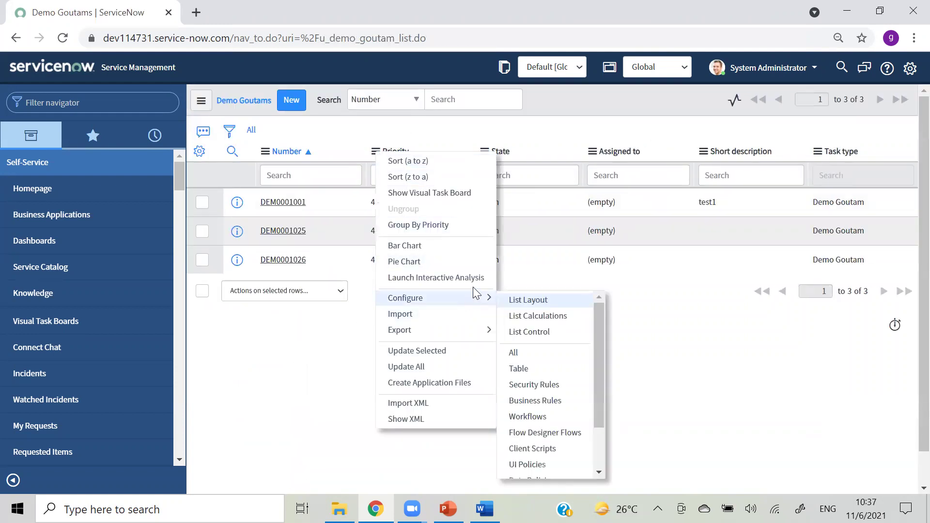
left_click(518, 306)
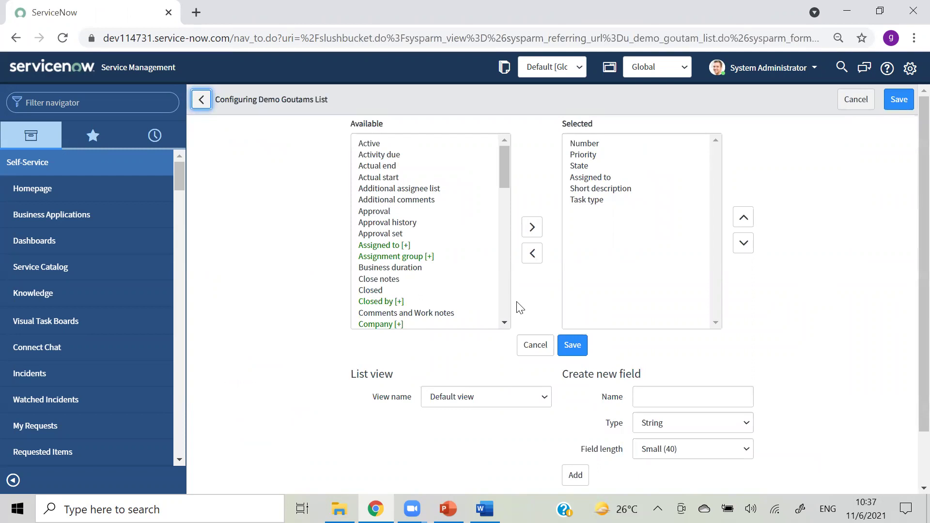
left_click(371, 143)
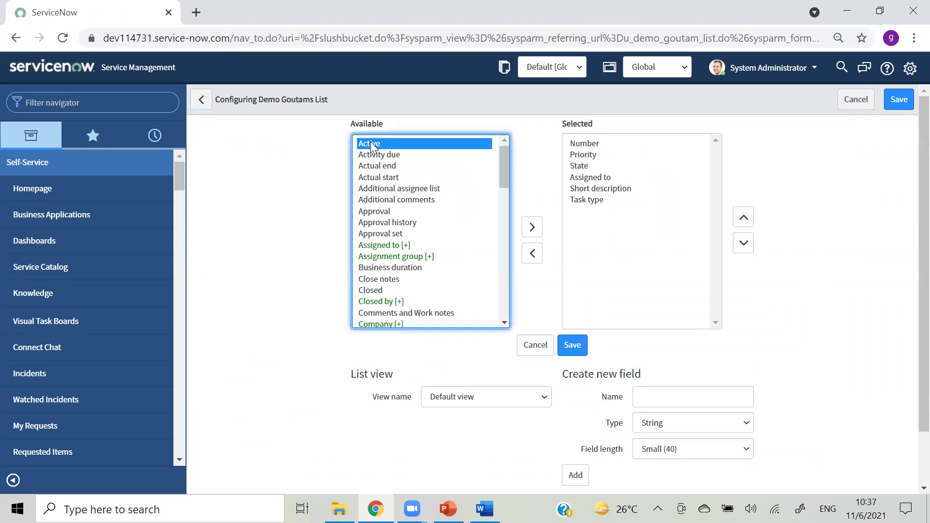
left_click(375, 155, "shift")
left_click(376, 165, "shift")
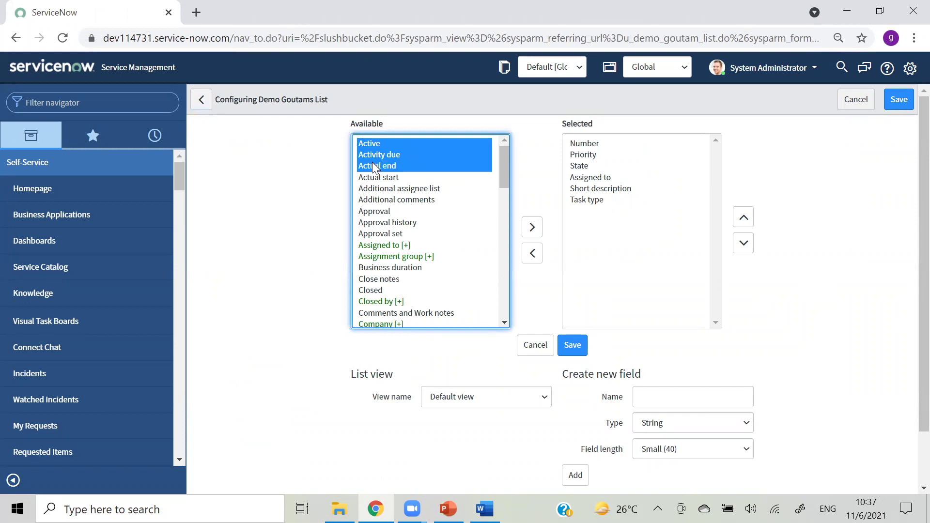
left_click(526, 231)
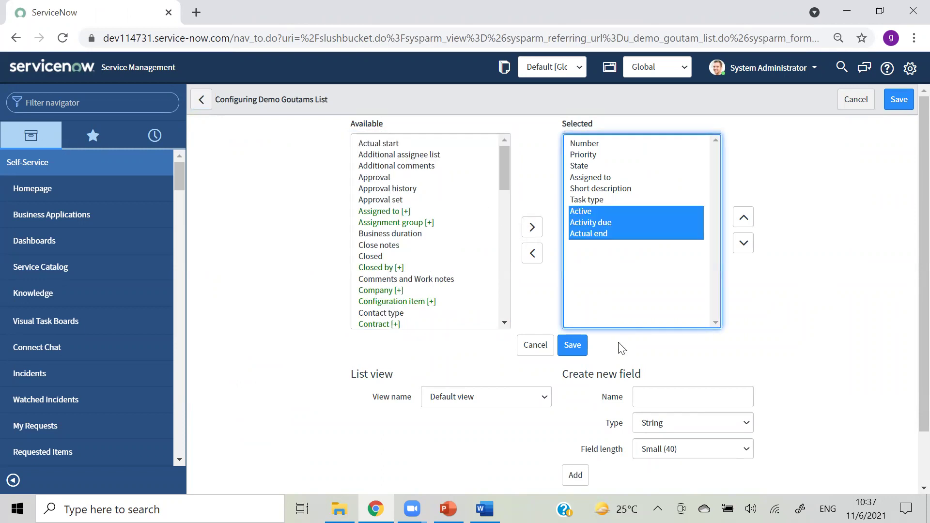
left_click(568, 353)
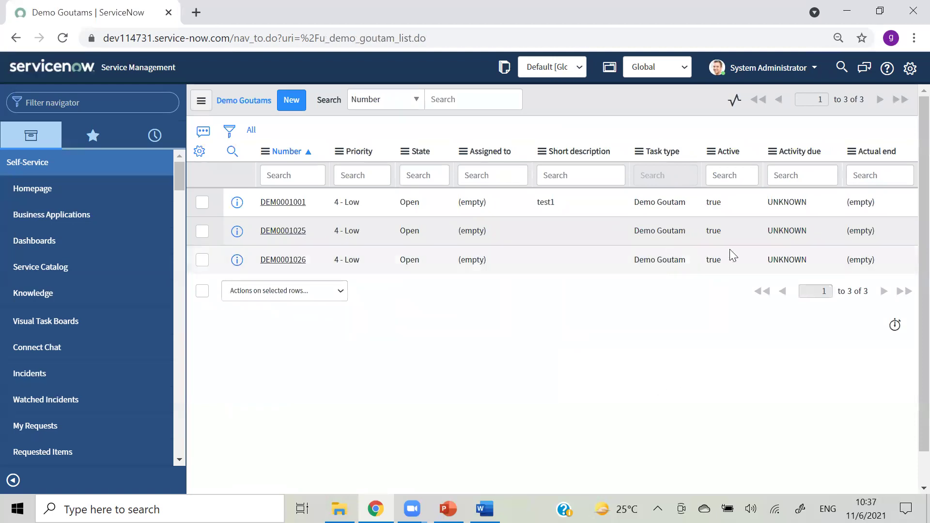
left_click(199, 151)
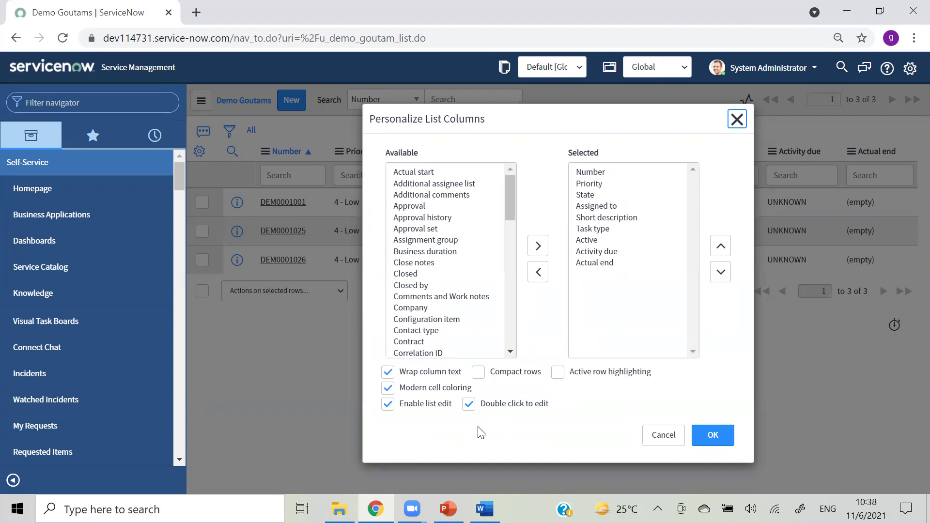
left_click(736, 123)
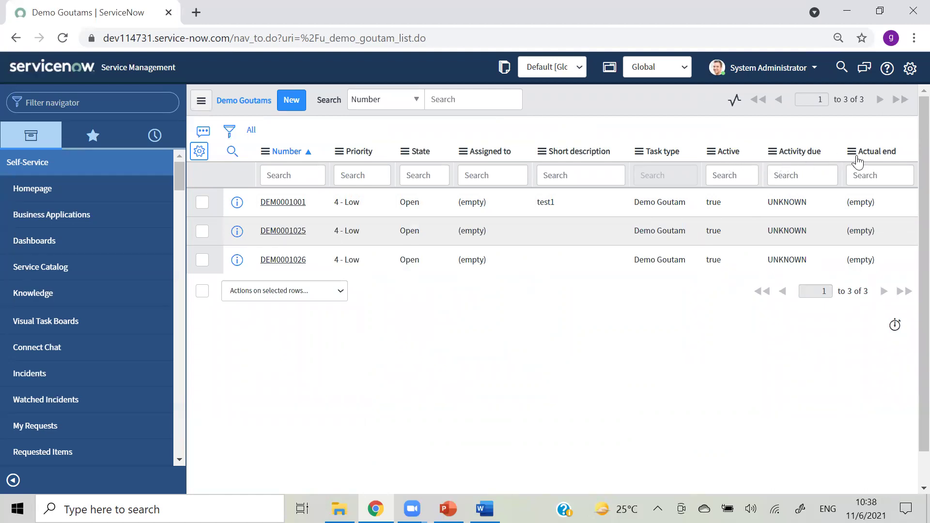
Step: Impersonate the first user under Recent Impersonations, filter the navigator by "demo" and open the Demo Goutams list
left_click(765, 74)
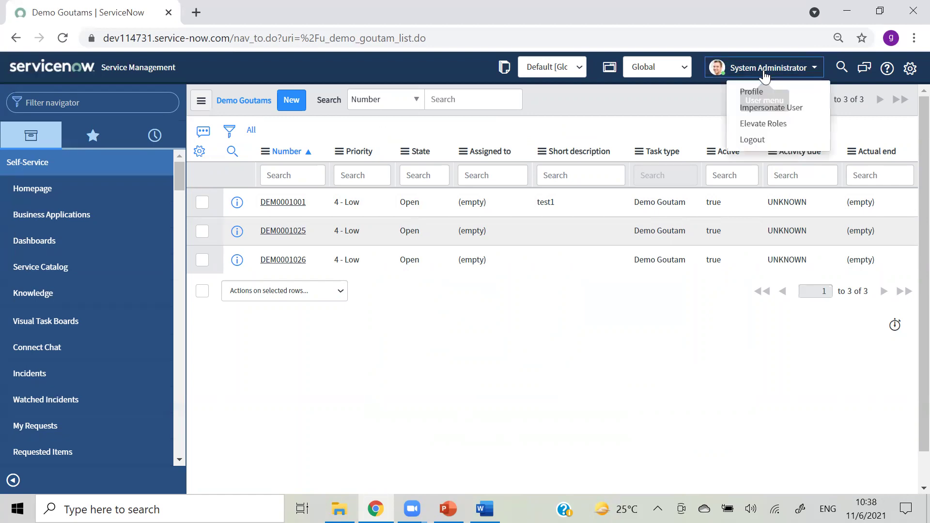
left_click(756, 108)
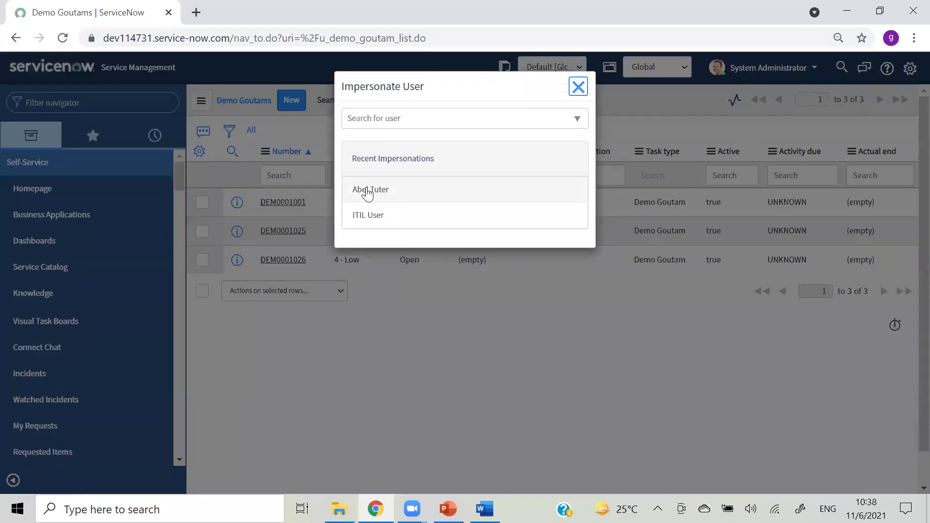
left_click(368, 191)
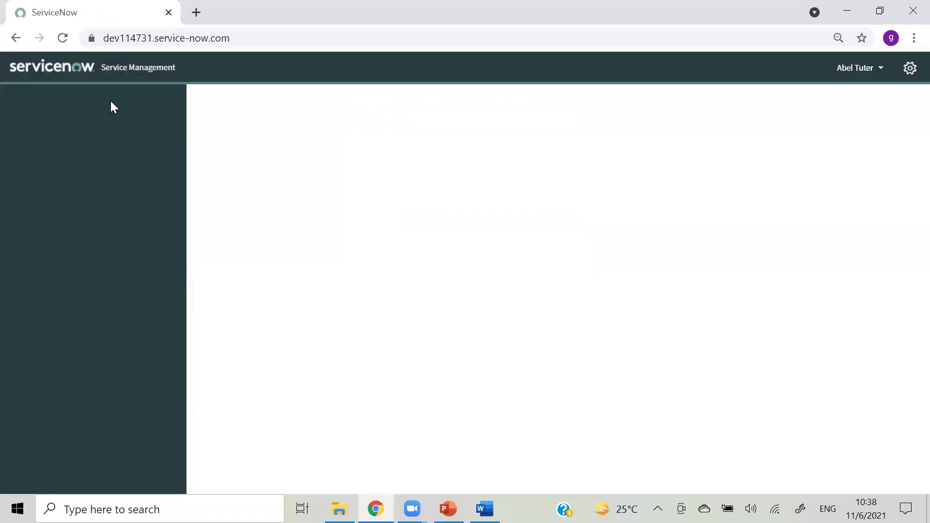
type("demo")
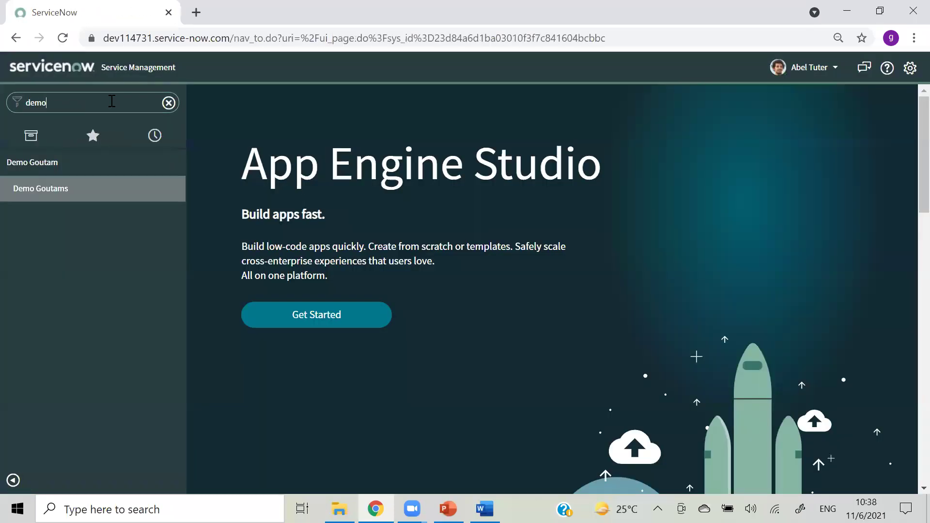
left_click(57, 188)
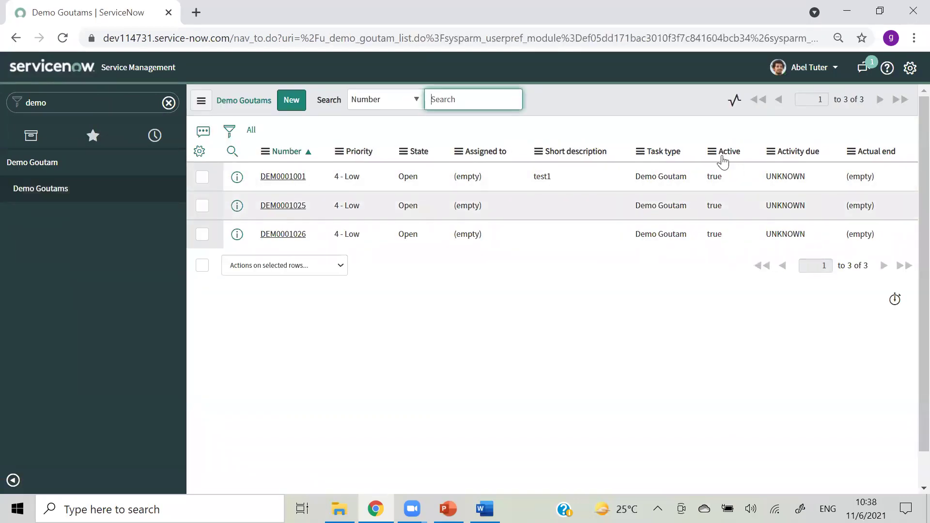
Step: Add Closed by, Company and Configuration item to the personal list columns of Demo Goutams and check them in the list
left_click(199, 151)
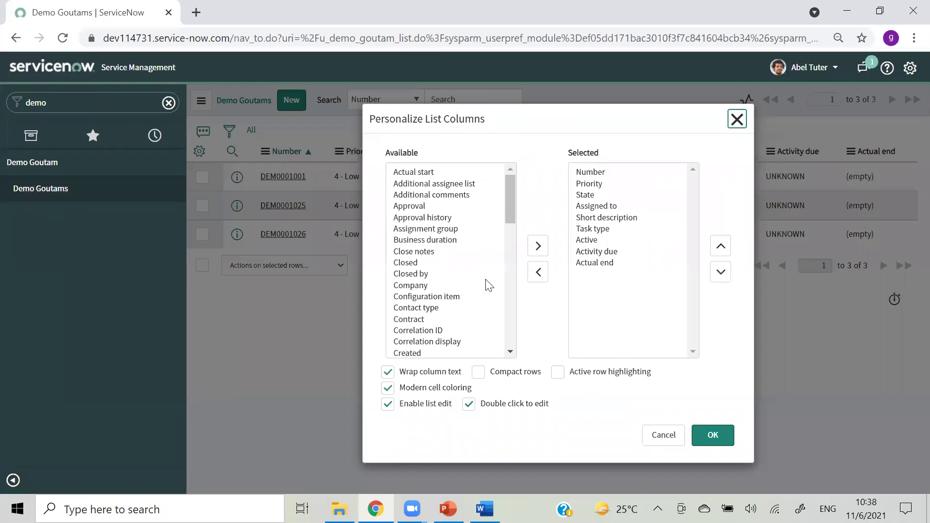
left_click(419, 299)
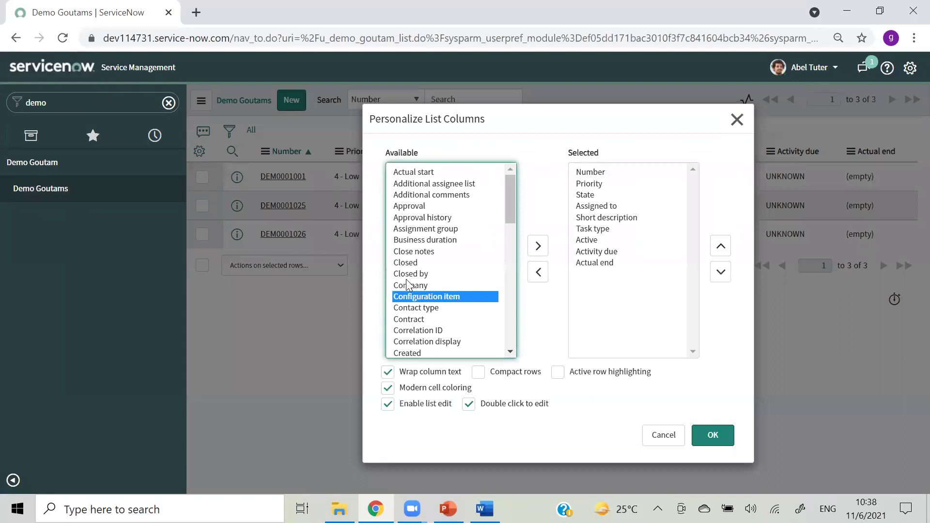
left_click(407, 277, "ctrl")
left_click(409, 287, "ctrl")
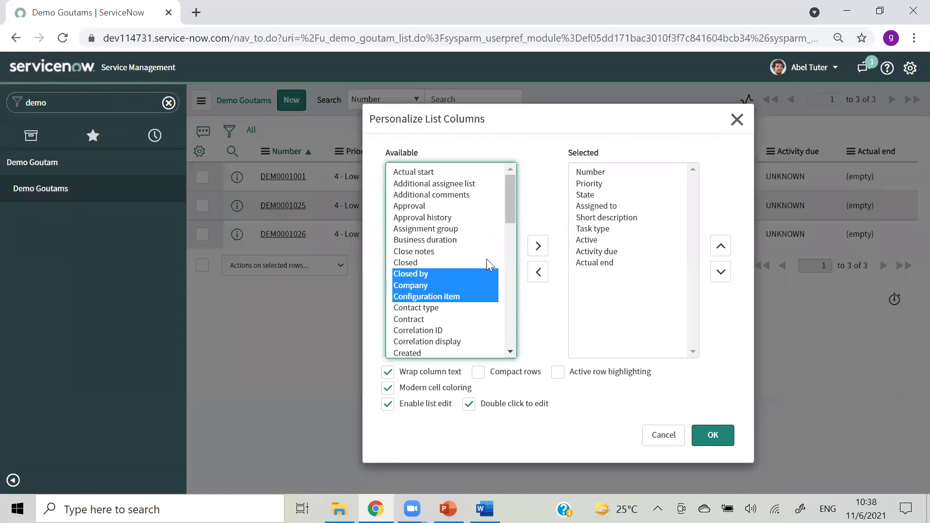
left_click(538, 246)
left_click(713, 435)
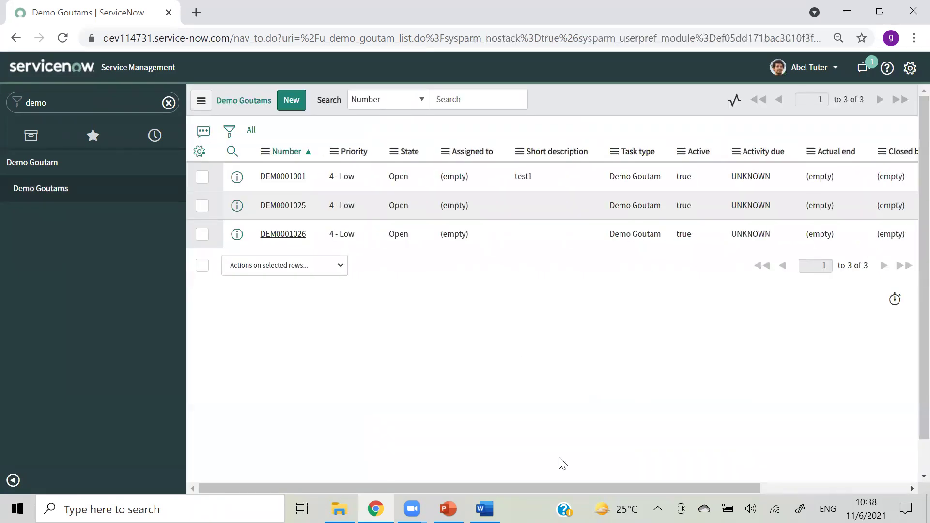
left_click_drag(564, 486, 695, 485)
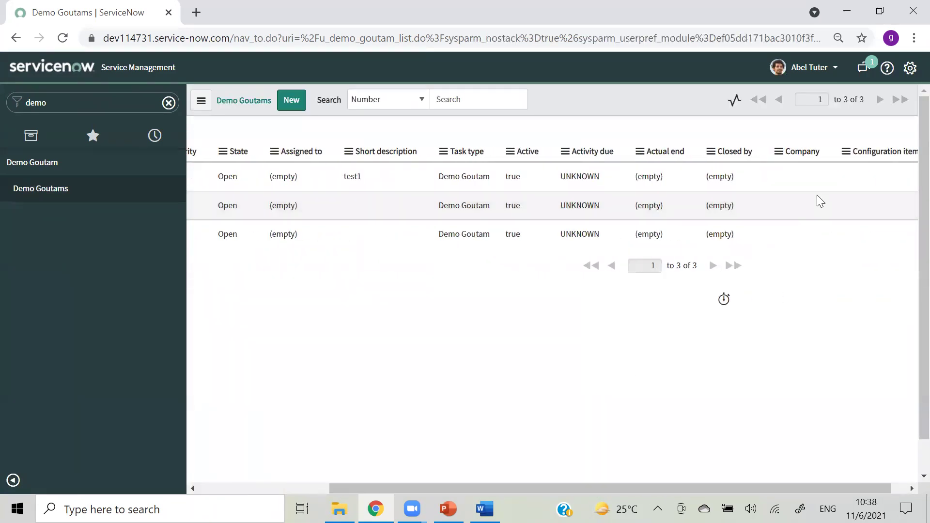
left_click_drag(638, 483, 682, 491)
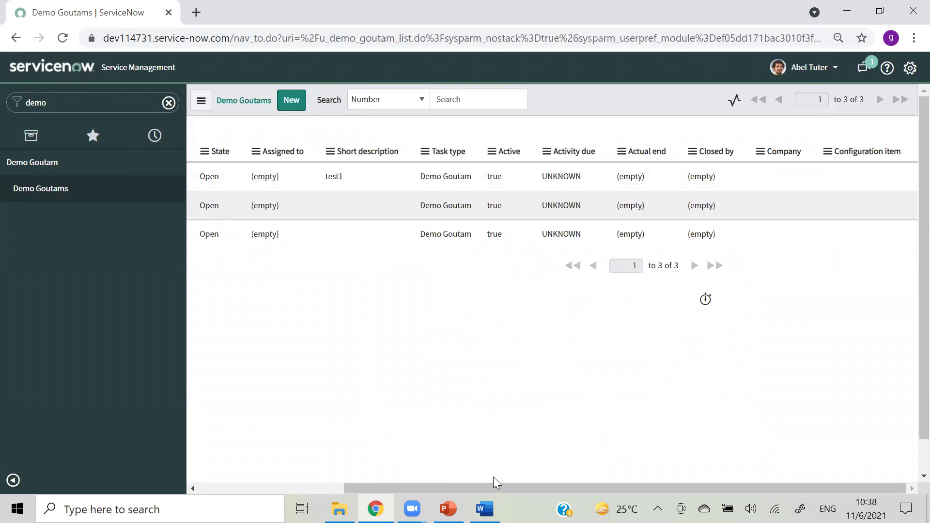
left_click_drag(493, 481, 182, 479)
scroll(907, 204, "up", 1)
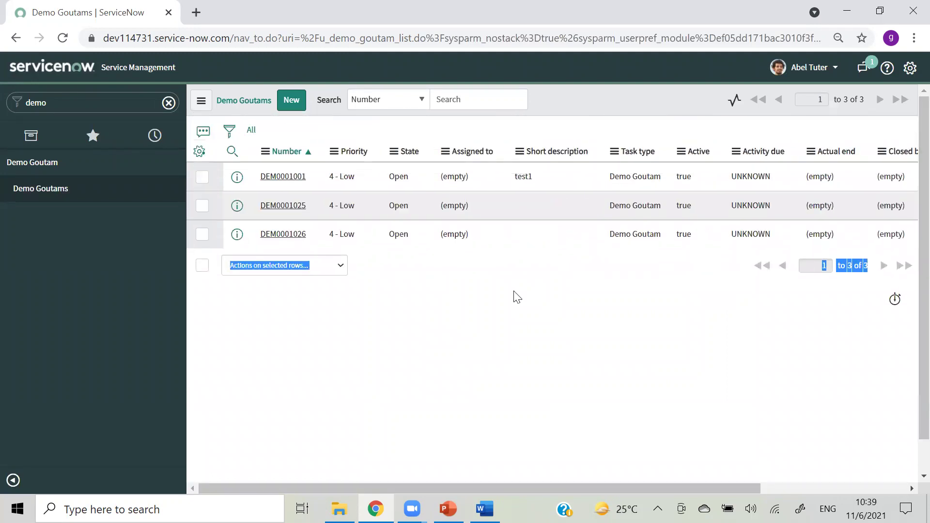
left_click(385, 372)
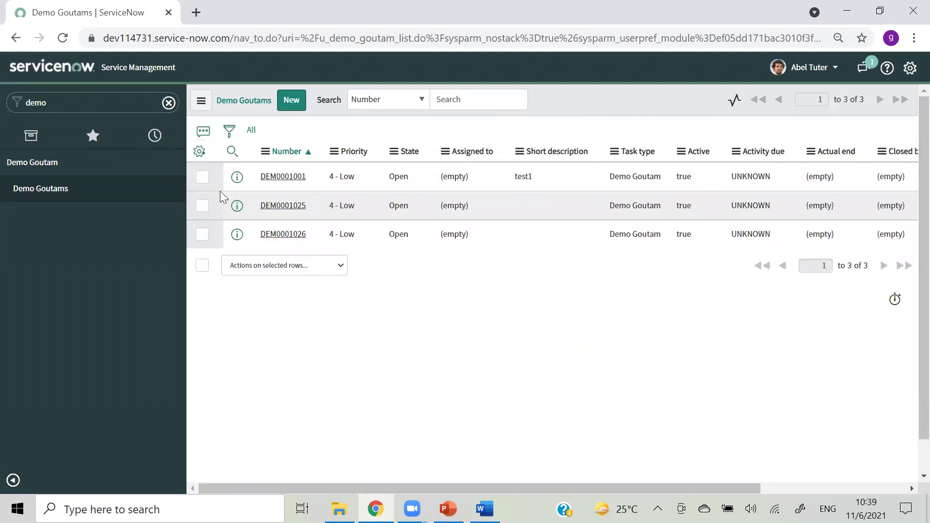
Step: Reset the personalized Demo Goutams list to its column defaults and recheck the selected columns without changing them
left_click(199, 152)
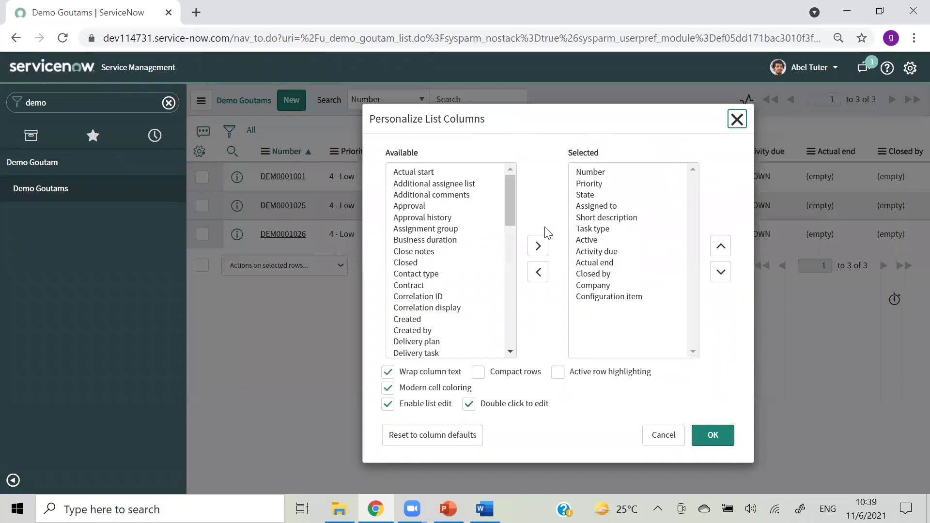
left_click(399, 442)
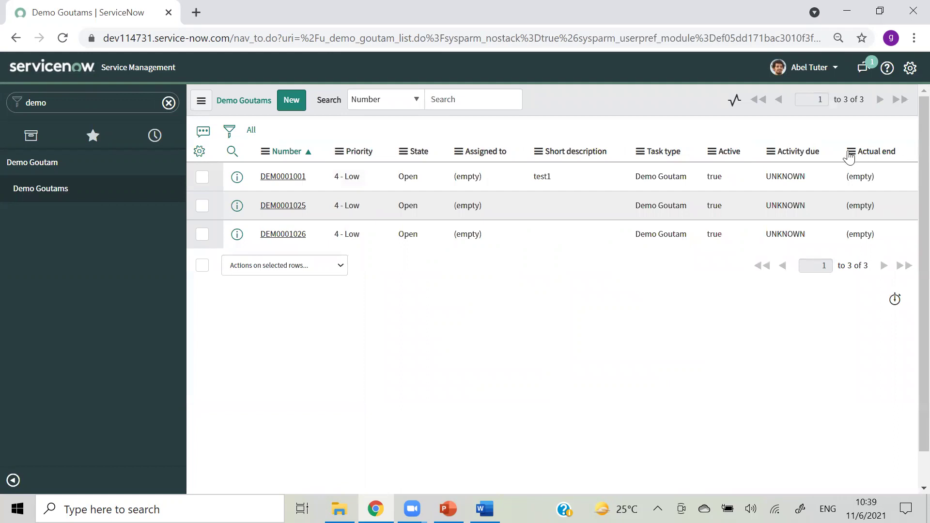
left_click(801, 75)
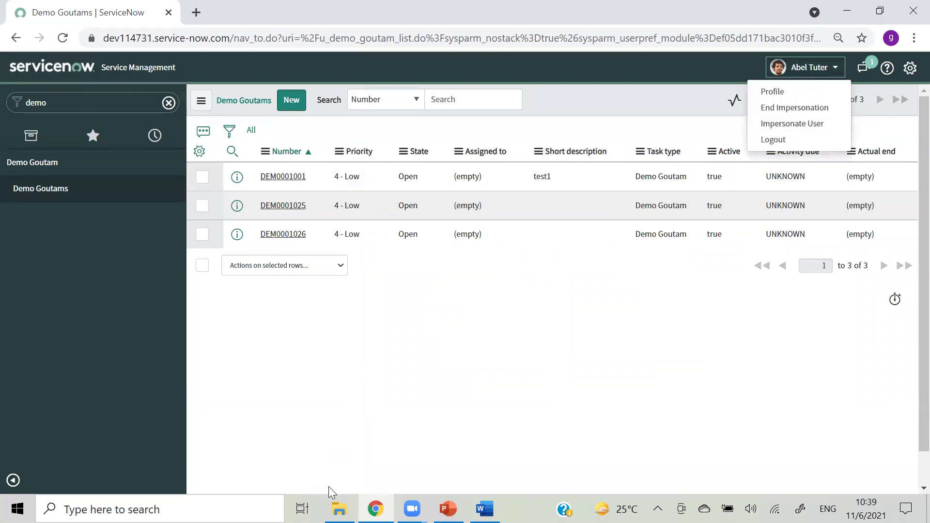
left_click(199, 151)
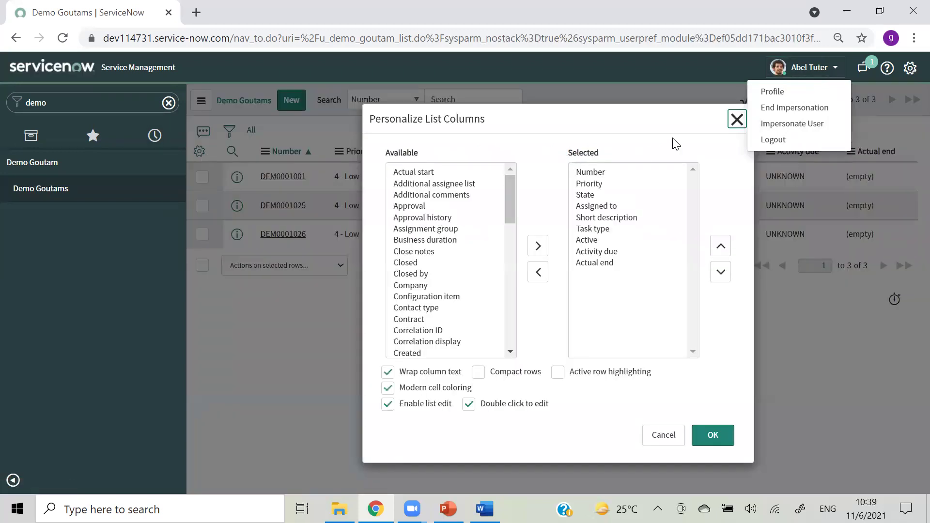
left_click(736, 121)
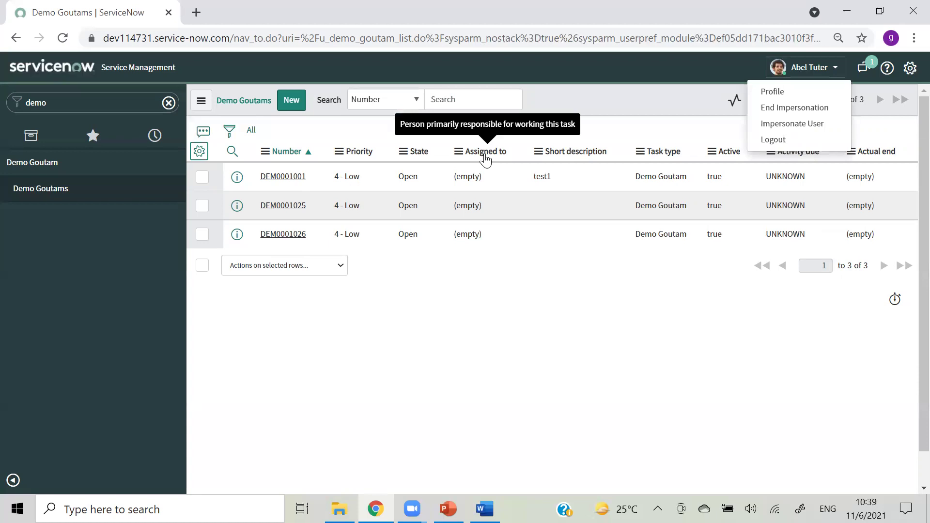
Step: End the impersonation, filter the navigator by "demo" and open the Demo Goutams list
left_click(765, 108)
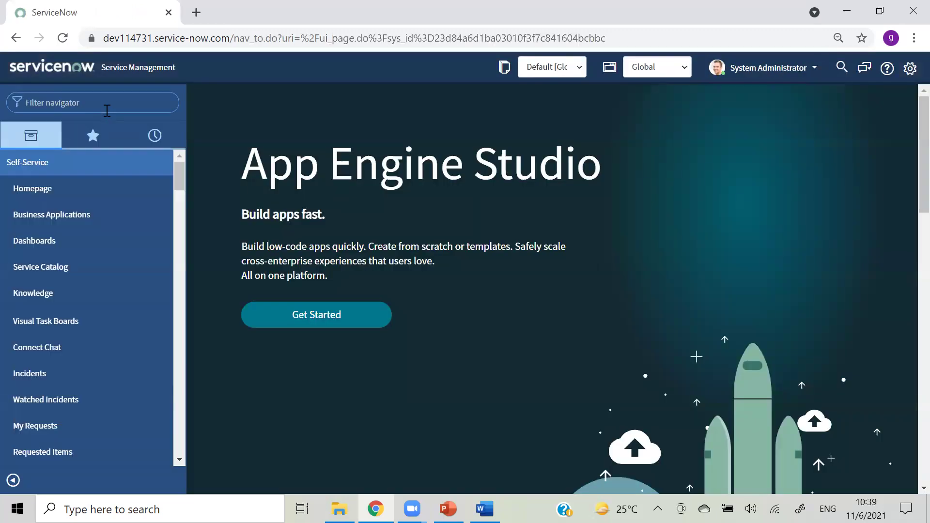
left_click(106, 111)
type("demo")
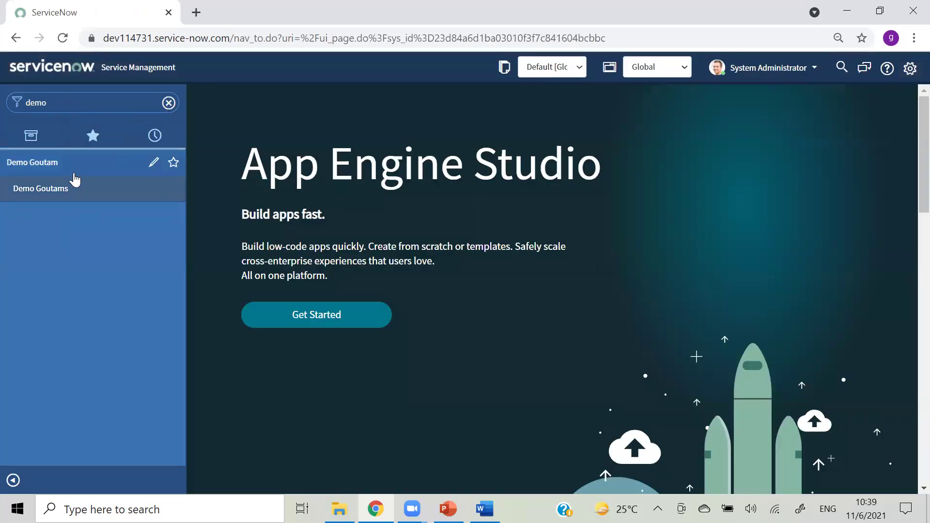
left_click(56, 193)
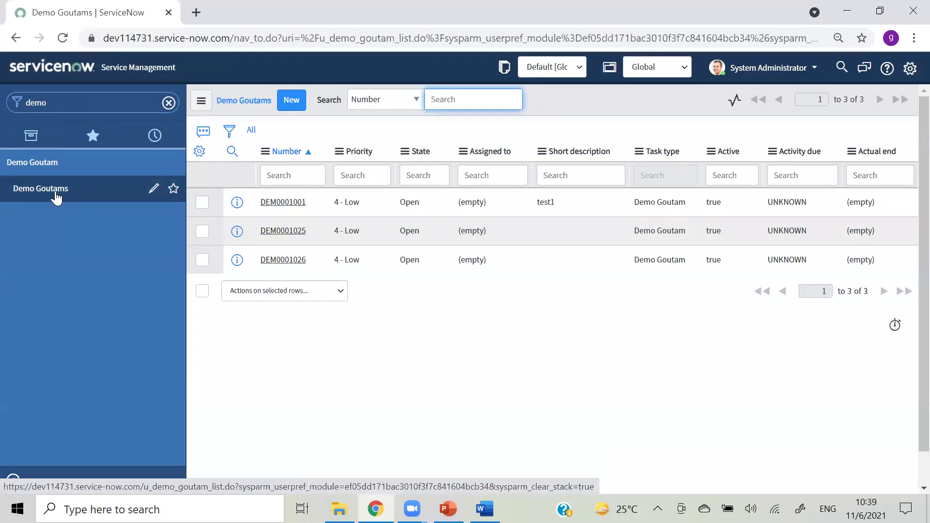
Step: Open record DEM0001001, look over its form, and open the dictionary entry of the Demo State field
left_click(272, 206)
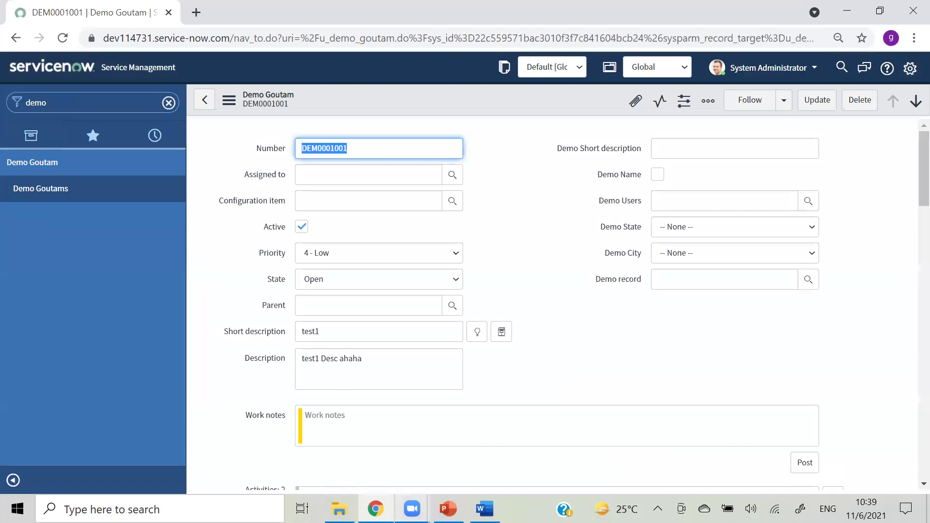
mouse_move(412, 509)
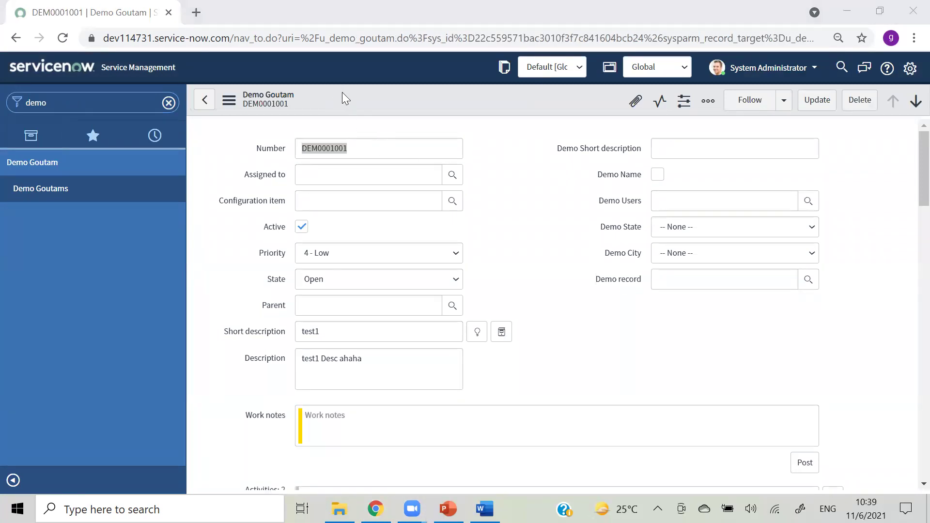
left_click(910, 167)
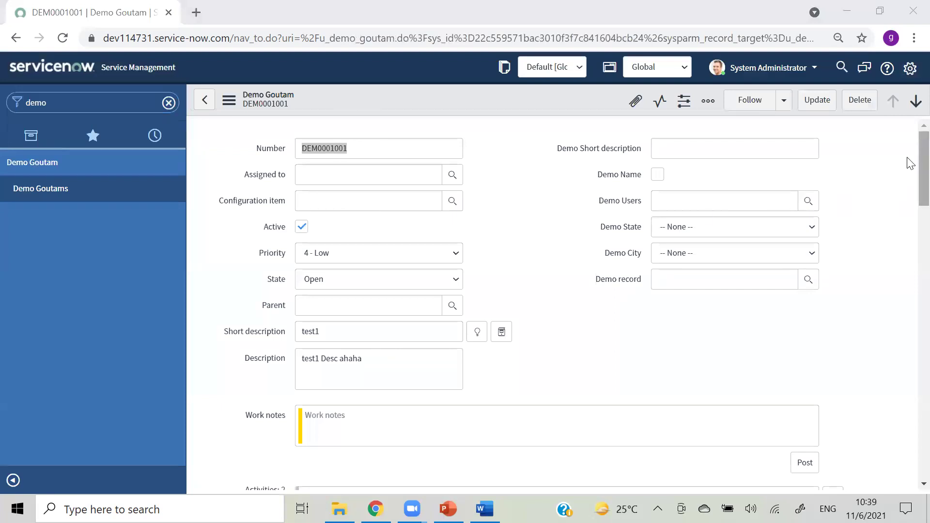
scroll(907, 155, "down", 6)
scroll(909, 149, "up", 6)
scroll(911, 185, "down", 3)
scroll(914, 173, "up", 3)
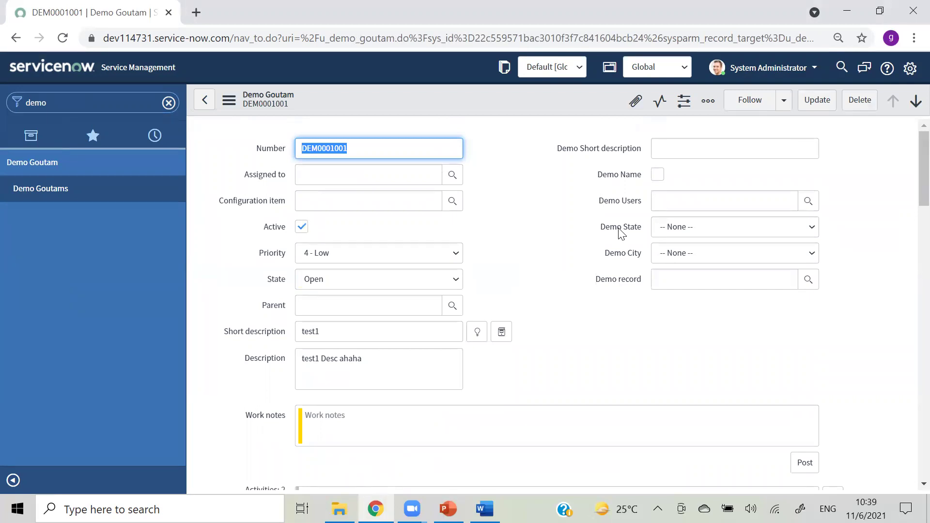
right_click(608, 228)
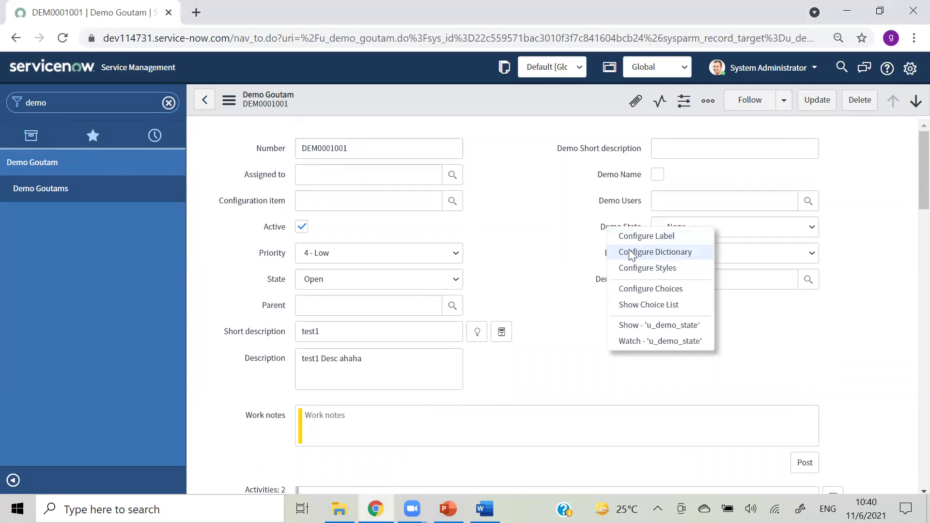
left_click(670, 255)
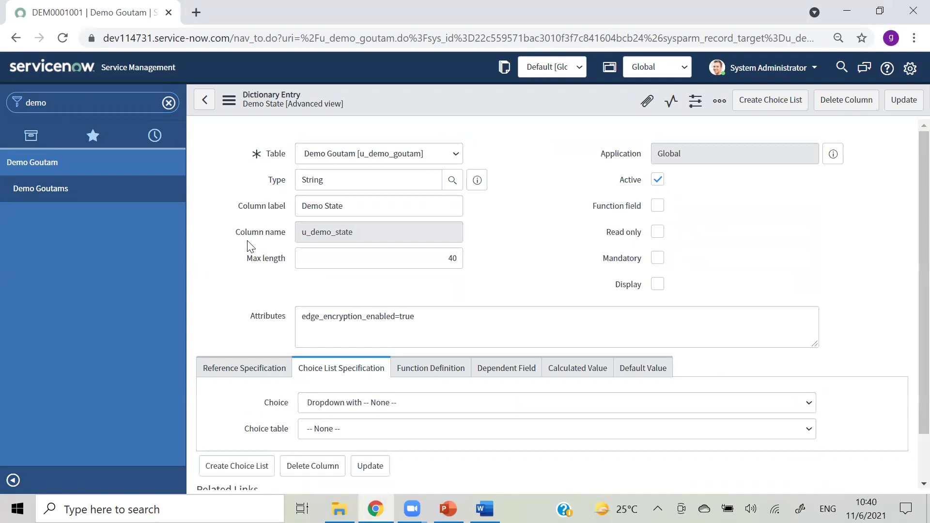
left_click(70, 193)
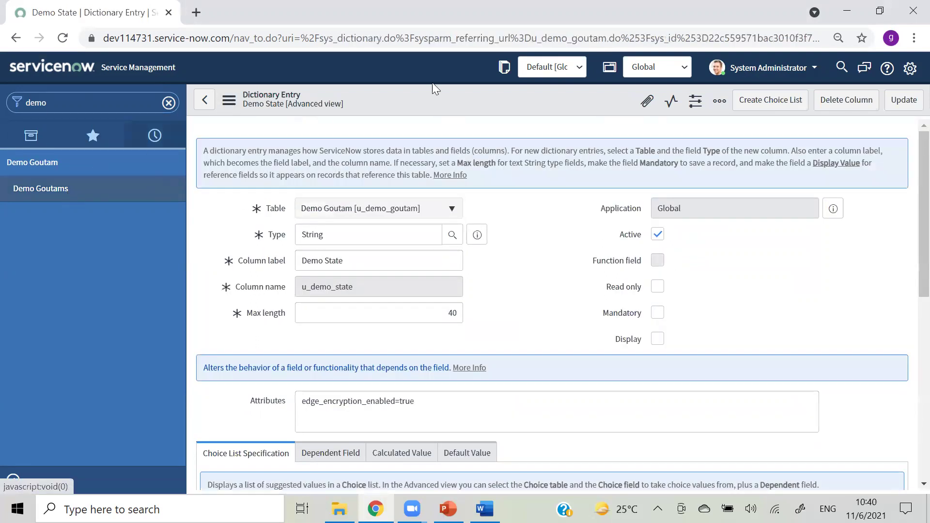